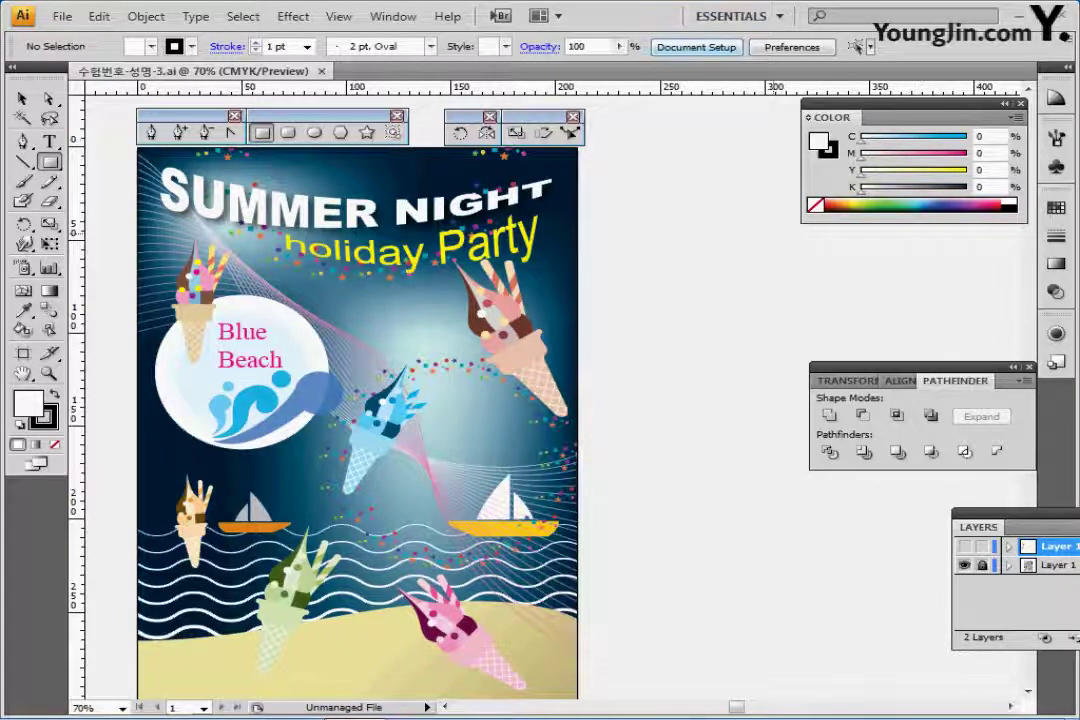
# Step: Hide the poster layer and show the upper layer holding the ice cream reference and cone outlines
pyautogui.click(965, 566)
pyautogui.hotkey('ctrl', 'y')
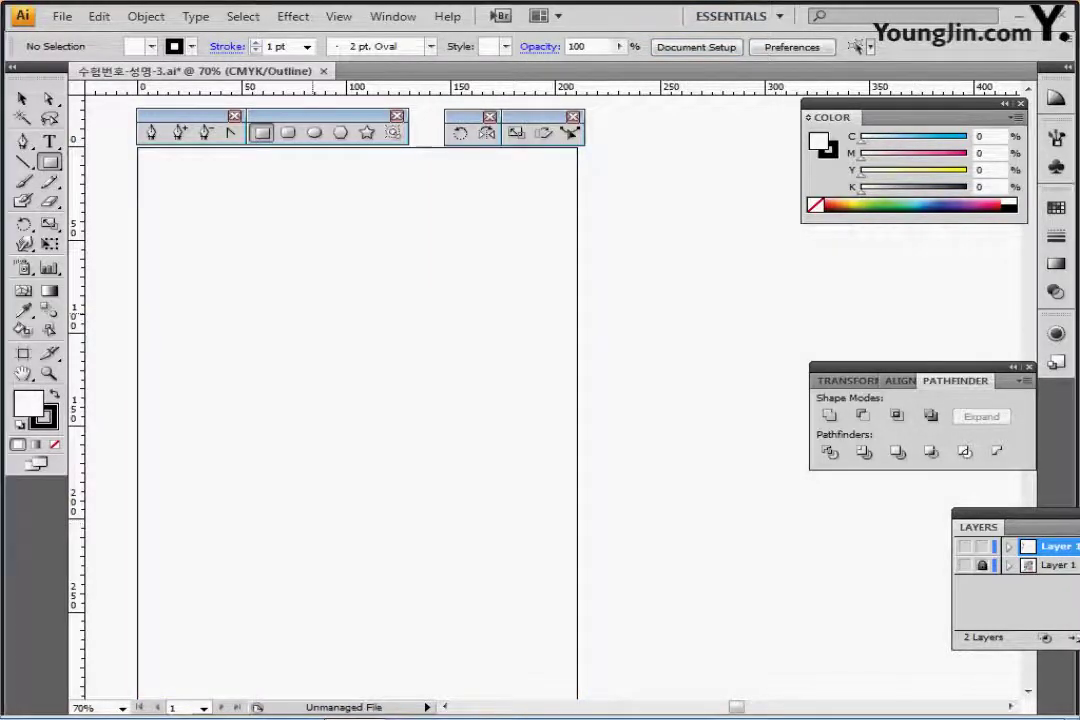
pyautogui.moveTo(170, 160); pyautogui.dragTo(660, 418)
pyautogui.keyDown('ctrl'); pyautogui.click(426, 406); pyautogui.keyUp('ctrl')
pyautogui.moveTo(426, 406); pyautogui.dragTo(569, 462)
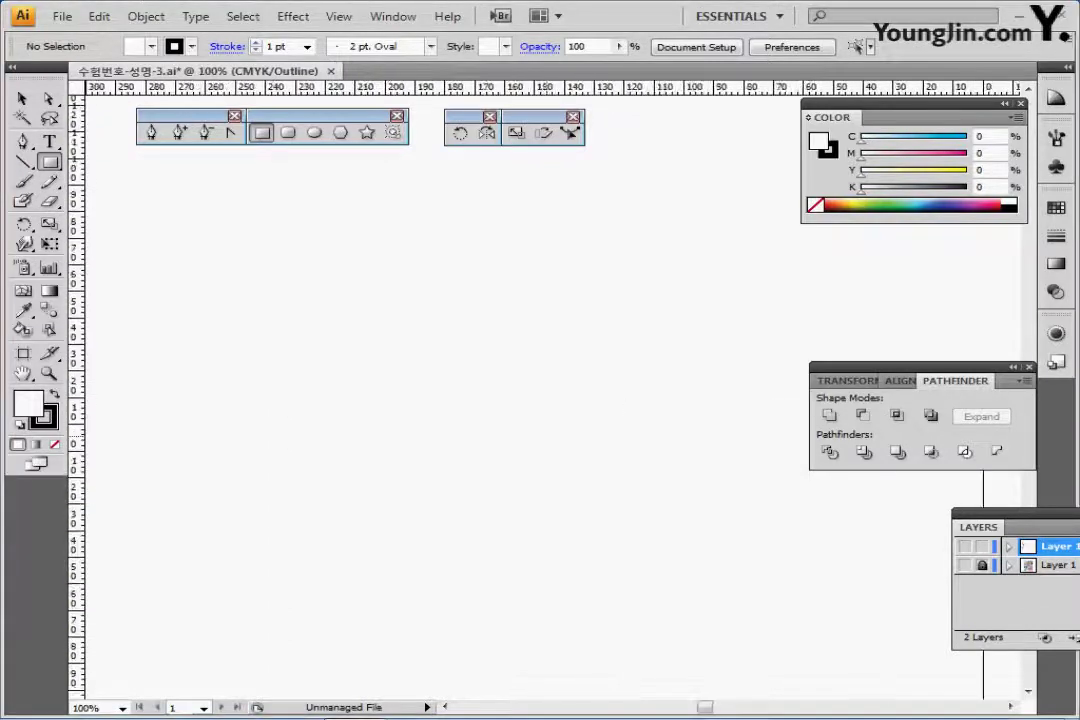
pyautogui.hotkey('ctrl', 'y')
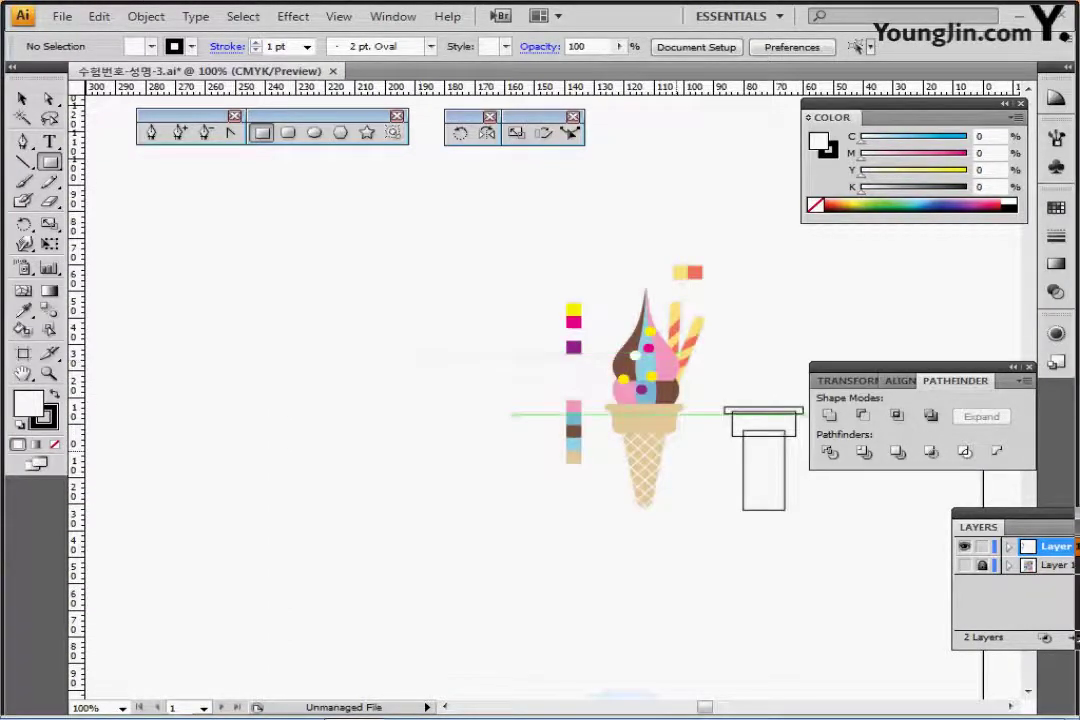
pyautogui.moveTo(628, 391); pyautogui.dragTo(496, 286)
pyautogui.keyDown('ctrl'); pyautogui.click(411, 357); pyautogui.keyUp('ctrl')
pyautogui.moveTo(800, 400); pyautogui.dragTo(410, 408)
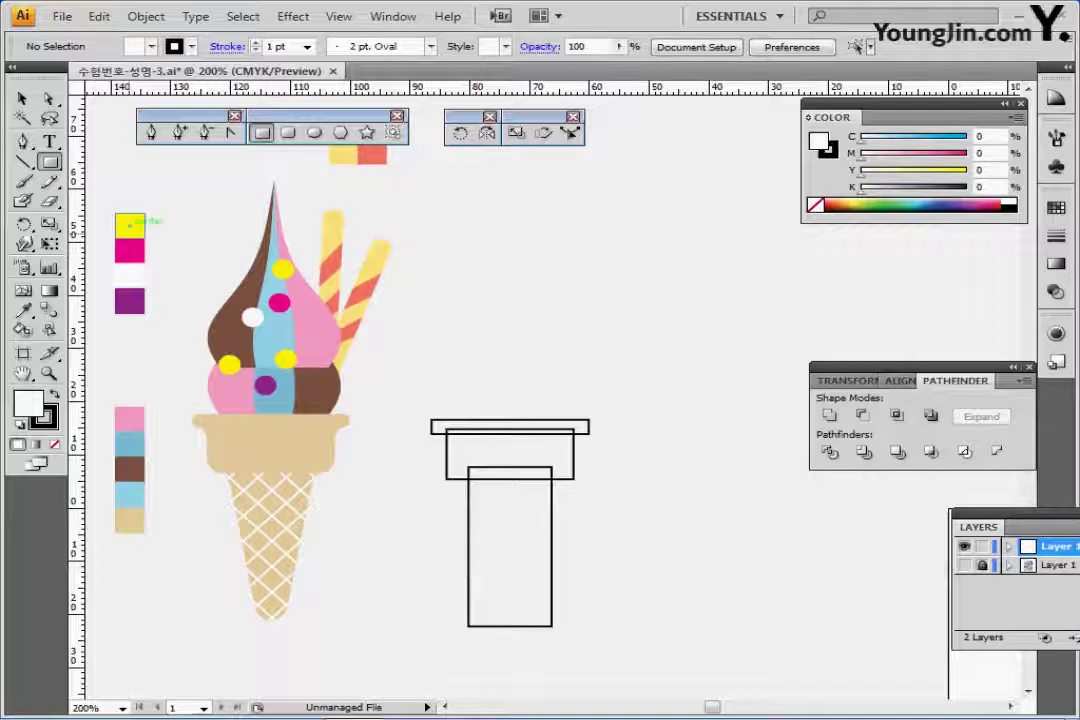
# Step: Nudge the three outlined cone rectangles slightly downward and deselect them
pyautogui.keyDown('ctrl'); pyautogui.click(130, 423); pyautogui.keyUp('ctrl')
pyautogui.keyDown('ctrl'); pyautogui.click(420, 316); pyautogui.keyUp('ctrl')
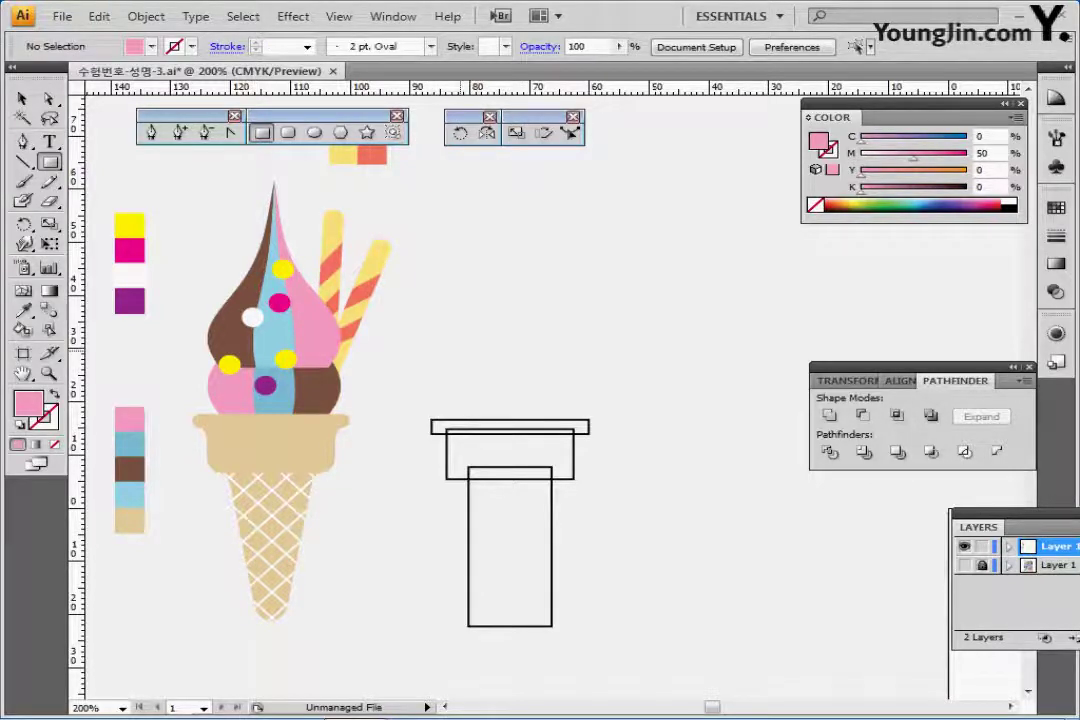
pyautogui.moveTo(461, 351); pyautogui.dragTo(577, 533)
pyautogui.press('Down')
pyautogui.press('Down')
pyautogui.keyDown('ctrl'); pyautogui.click(540, 296); pyautogui.keyUp('ctrl')
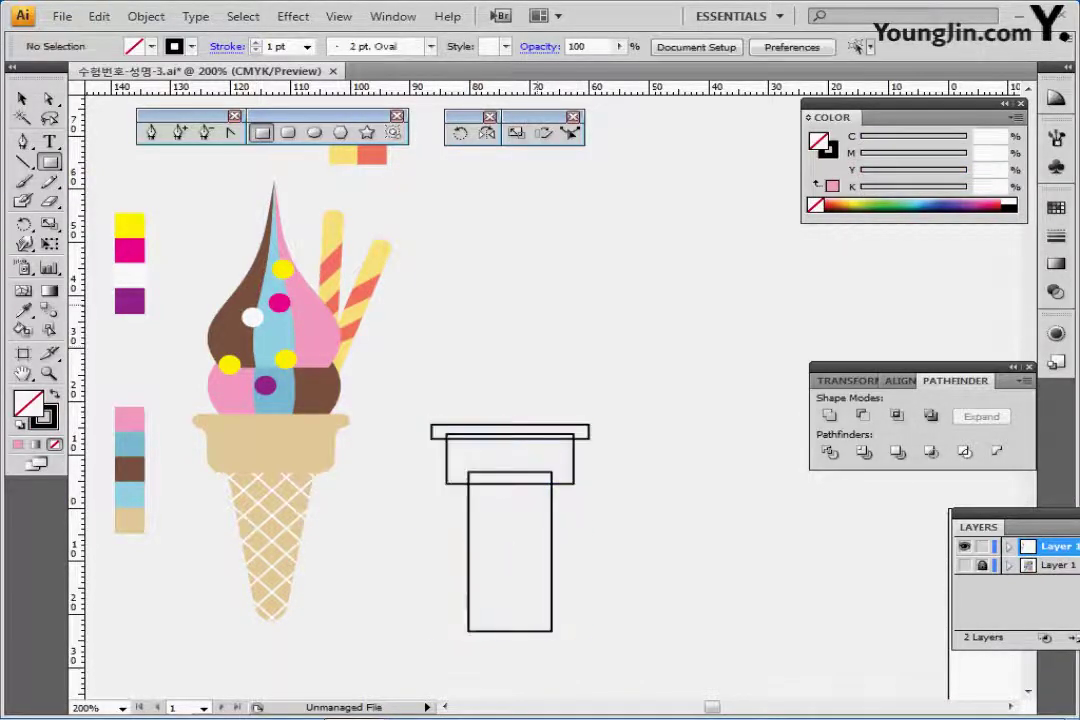
pyautogui.moveTo(540, 296); pyautogui.dragTo(521, 311)
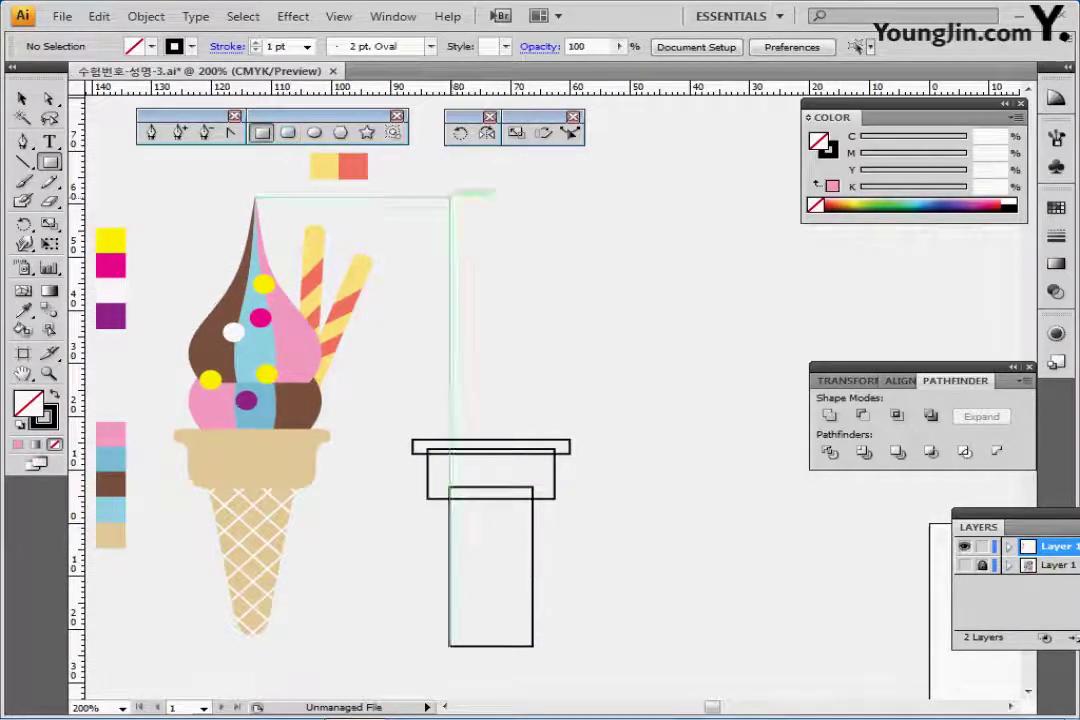
# Step: Create a 6 mm by 35 mm rectangle above the cone outlines and give it the reference pink fill without stroke
pyautogui.click(483, 201)
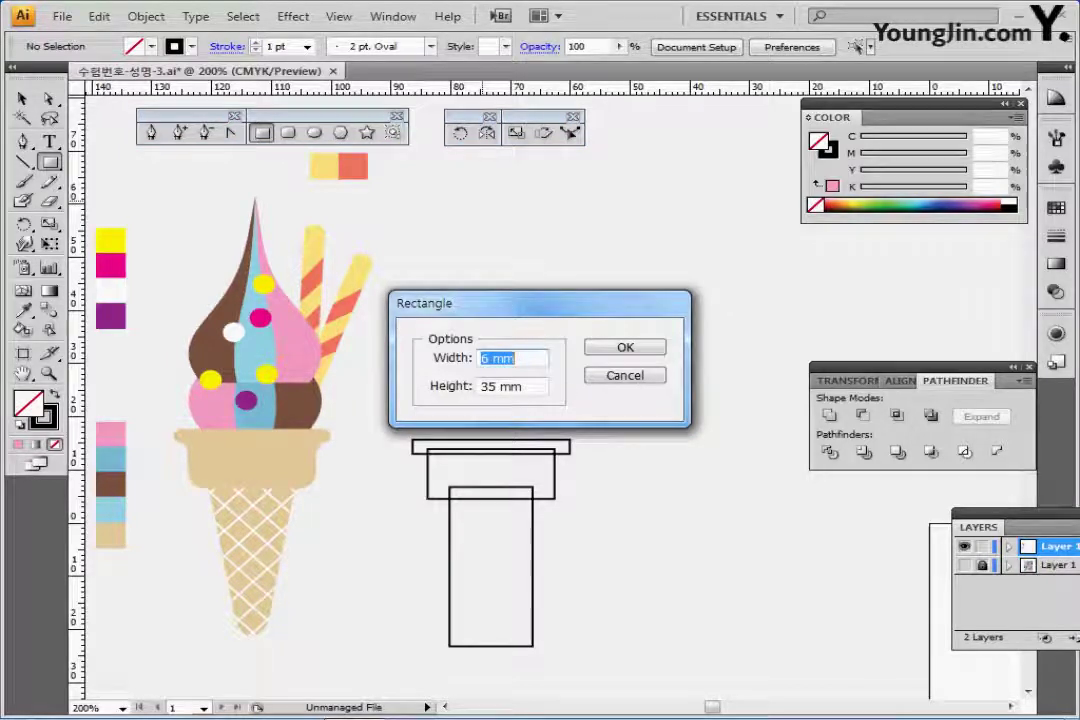
pyautogui.press('Tab')
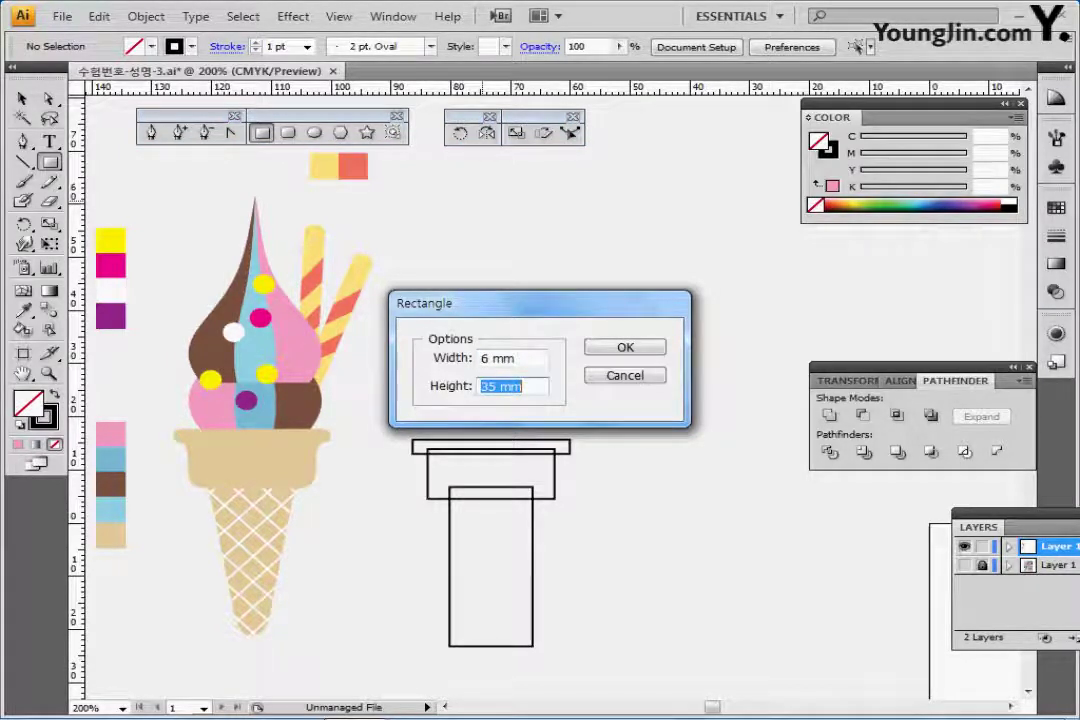
pyautogui.press('Return')
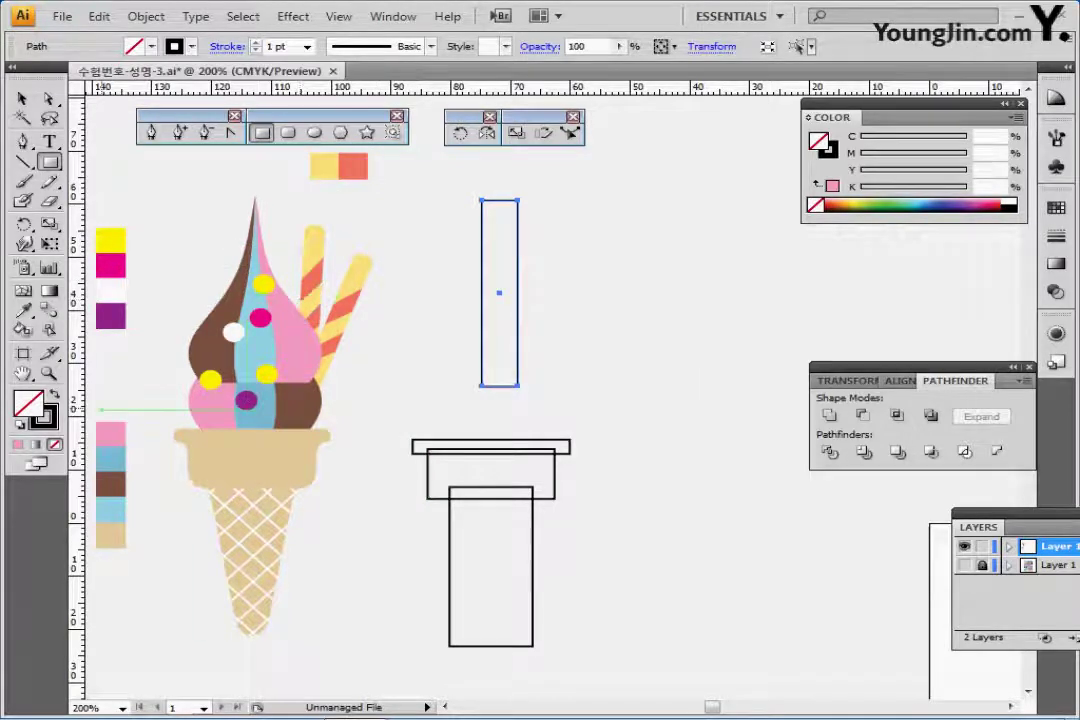
pyautogui.press('i')
pyautogui.click(112, 434)
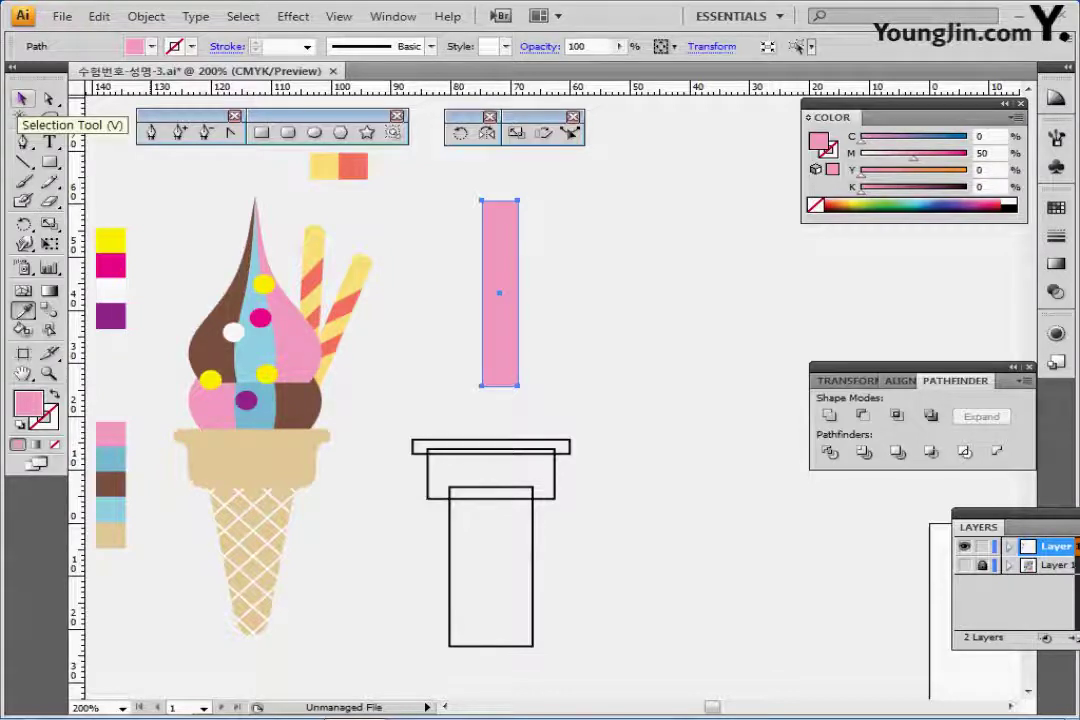
# Step: Copy the pink rectangle 6 mm horizontally and 0 mm vertically, and repeat the copy once to make three adjoining stripes
pyautogui.doubleClick(20, 99)
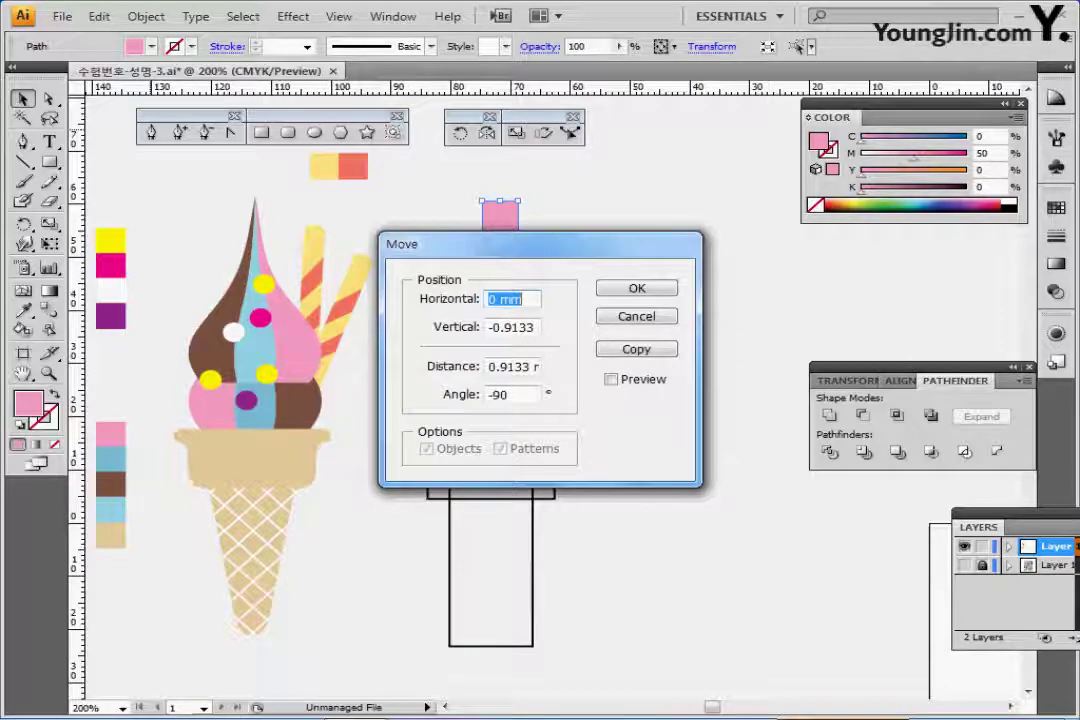
pyautogui.write('6')
pyautogui.press('Tab')
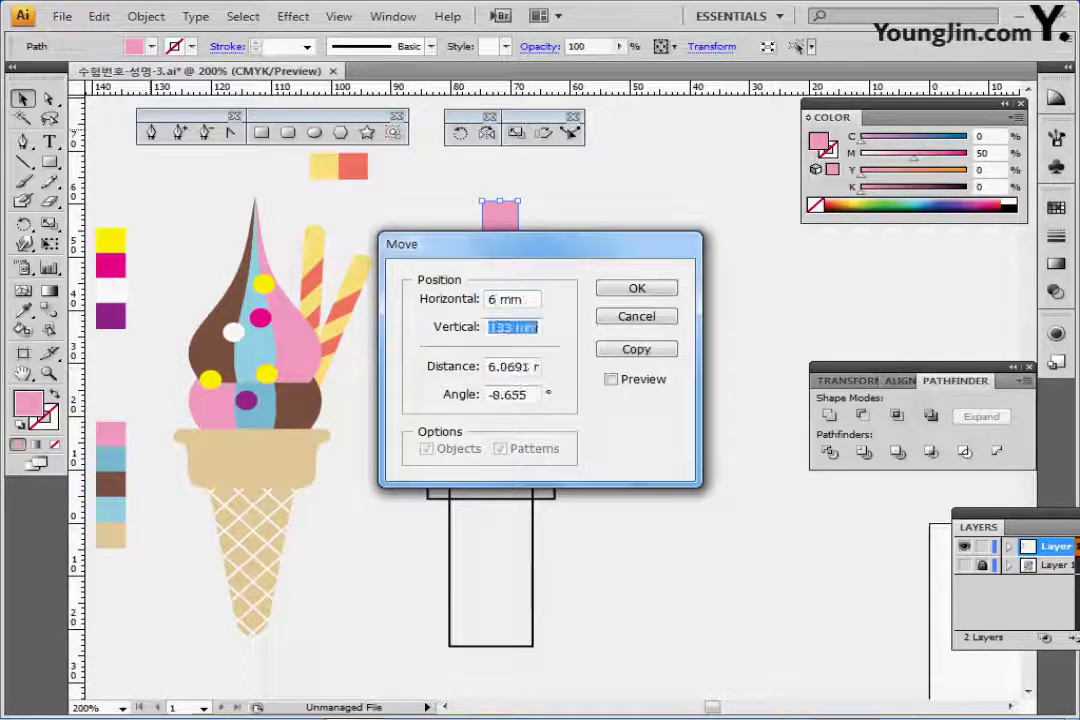
pyautogui.write('0')
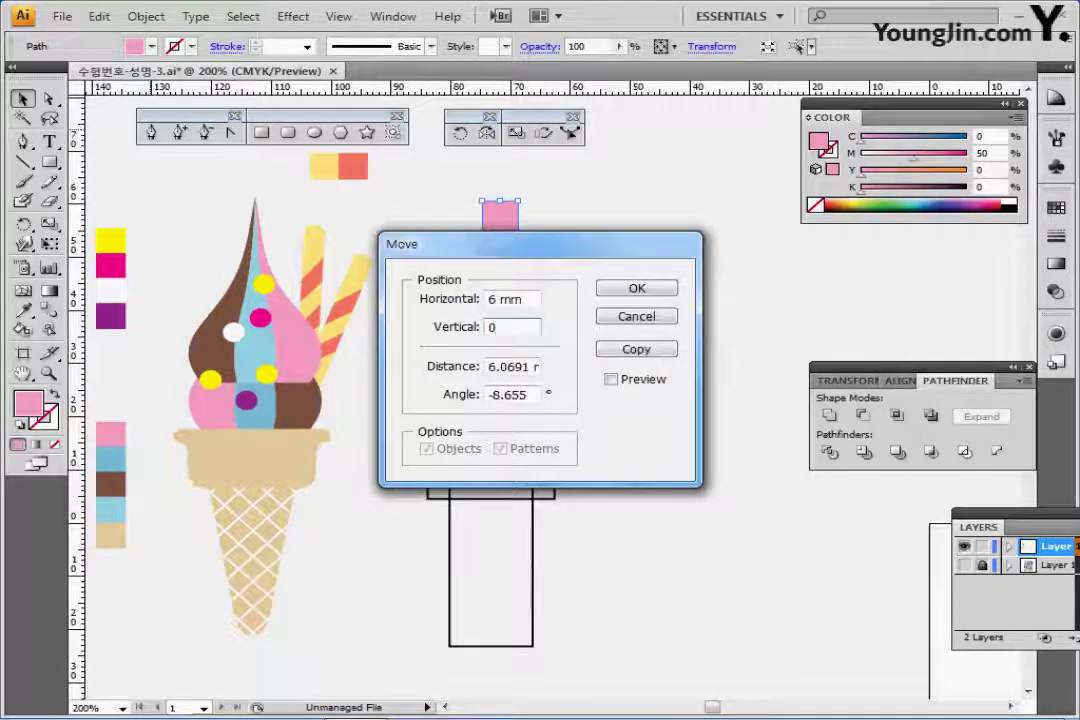
pyautogui.click(636, 349)
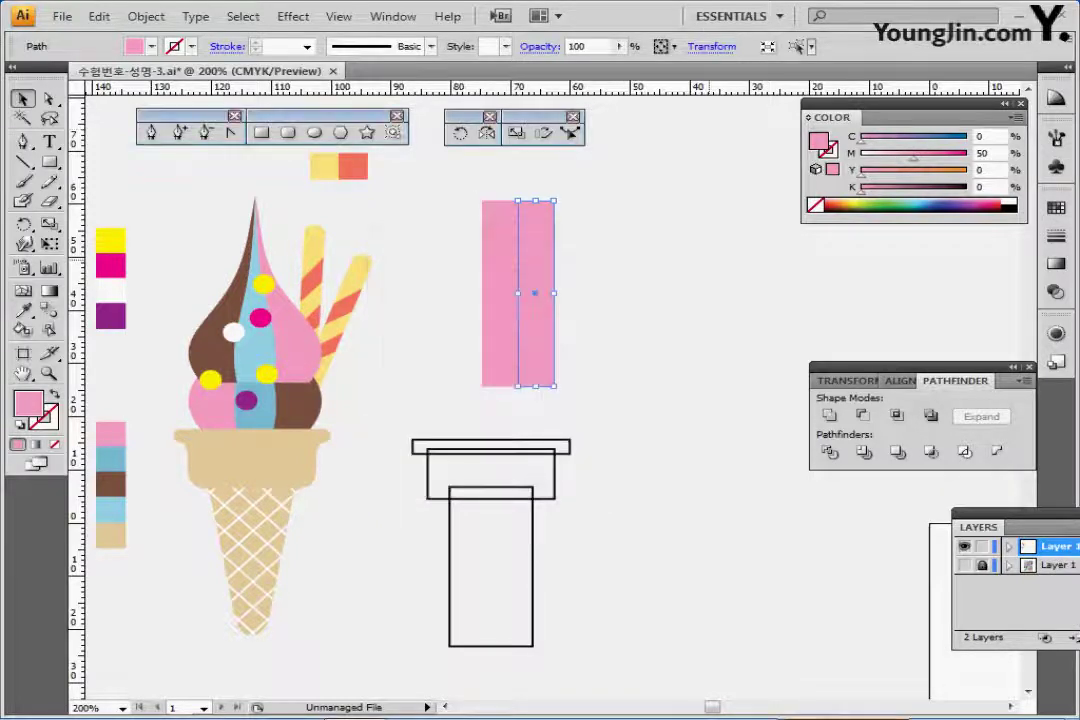
pyautogui.hotkey('ctrl', 'd')
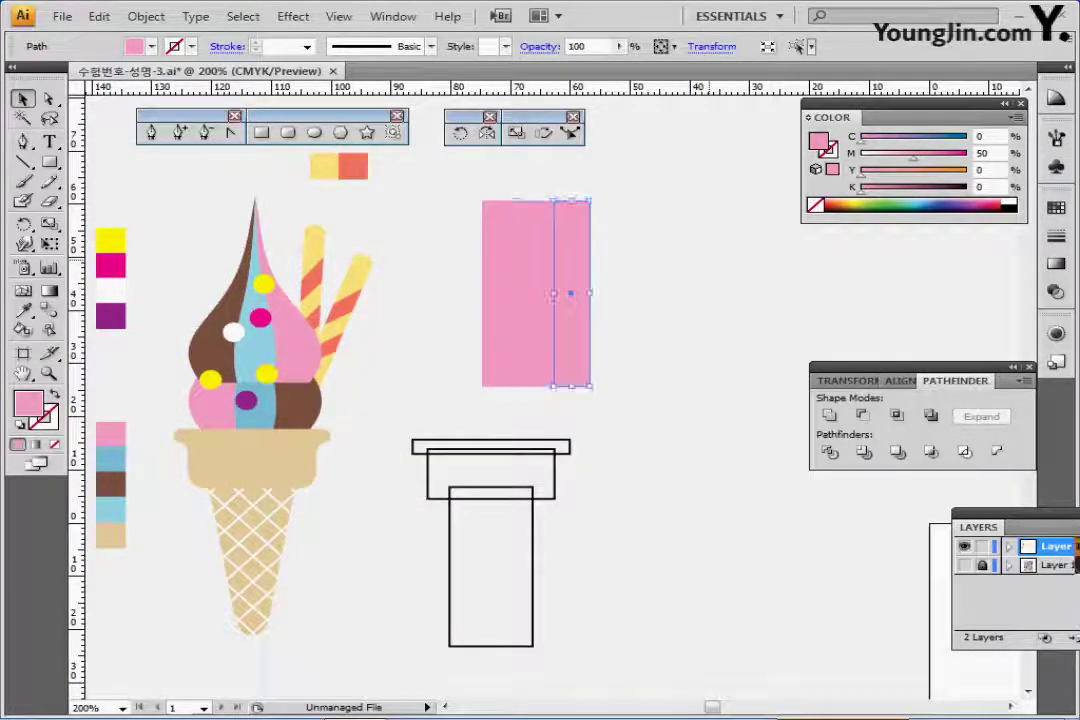
# Step: Recolor the right stripe with the reference brown and the middle stripe with the darker reference blue, leaving nothing selected
pyautogui.click(23, 310)
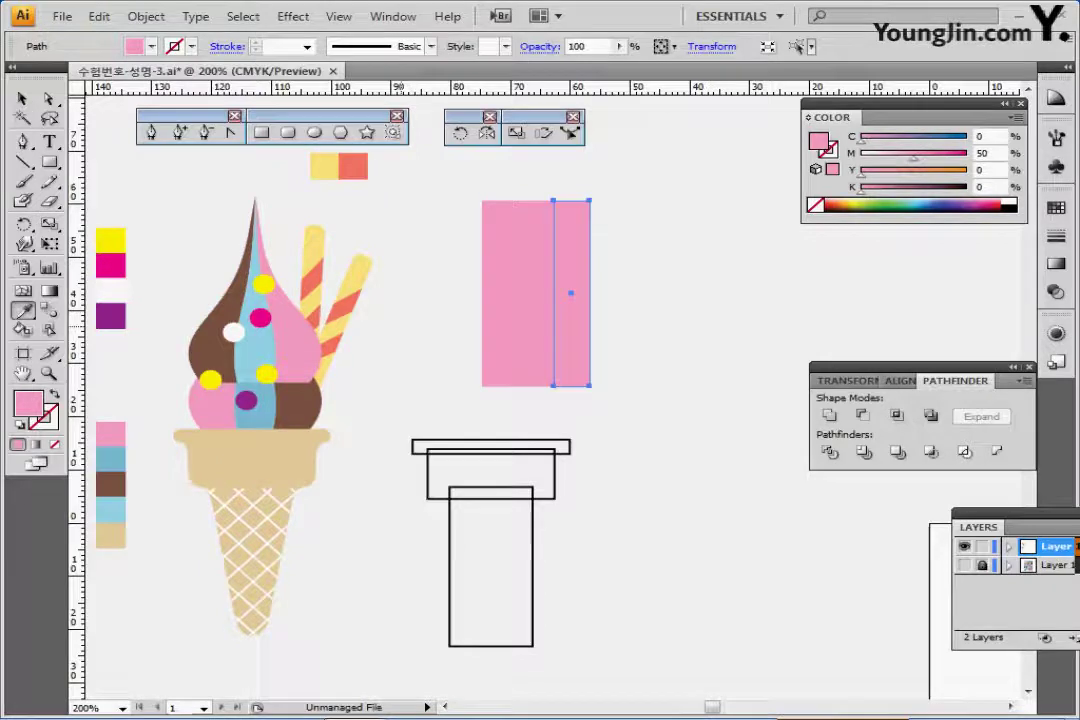
pyautogui.click(111, 484)
pyautogui.keyDown('ctrl'); pyautogui.click(536, 337); pyautogui.keyUp('ctrl')
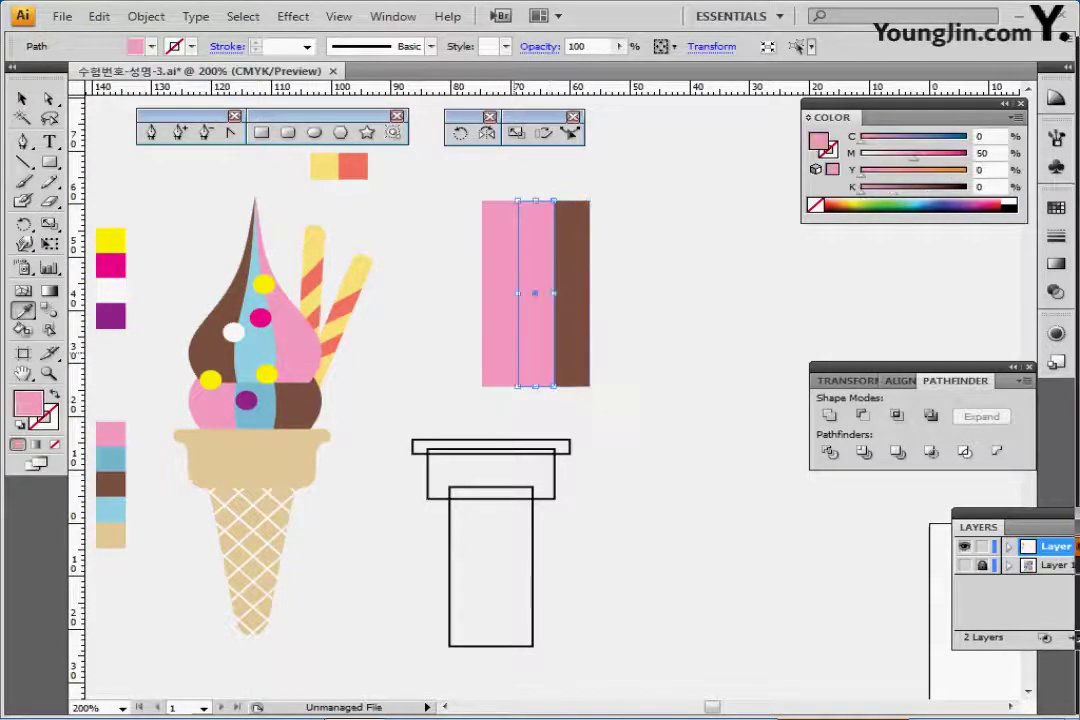
pyautogui.click(267, 414)
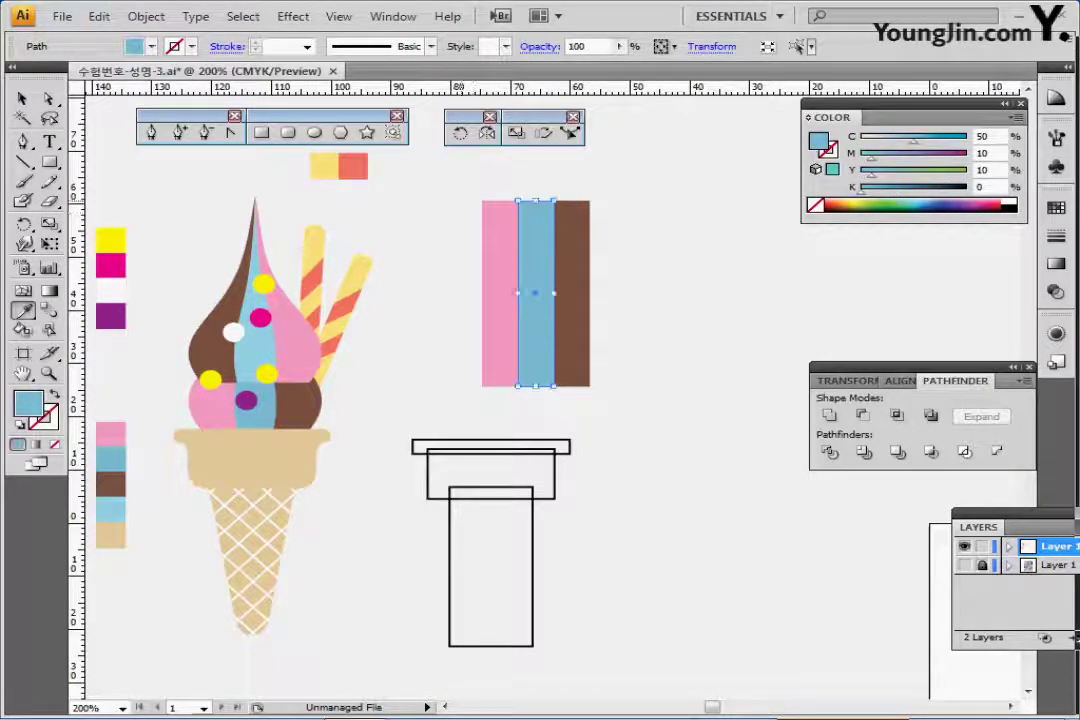
pyautogui.keyDown('ctrl'); pyautogui.click(464, 205); pyautogui.keyUp('ctrl')
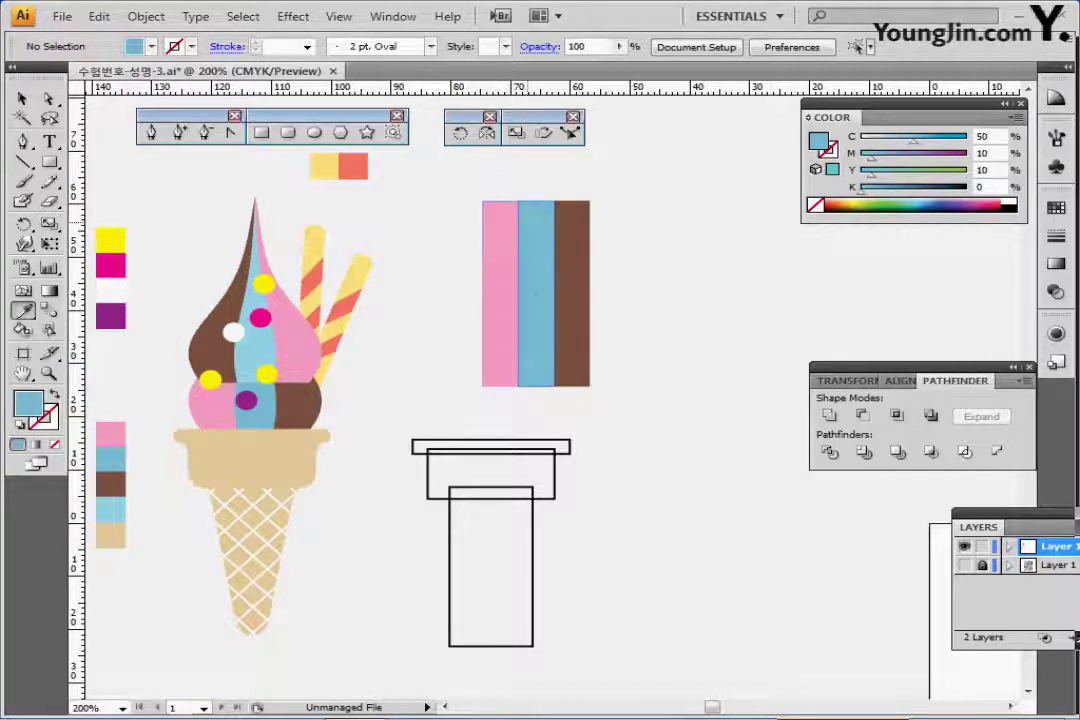
# Step: Average the top anchor points of all three stripes on both axes so they meet in one tip
pyautogui.click(49, 98)
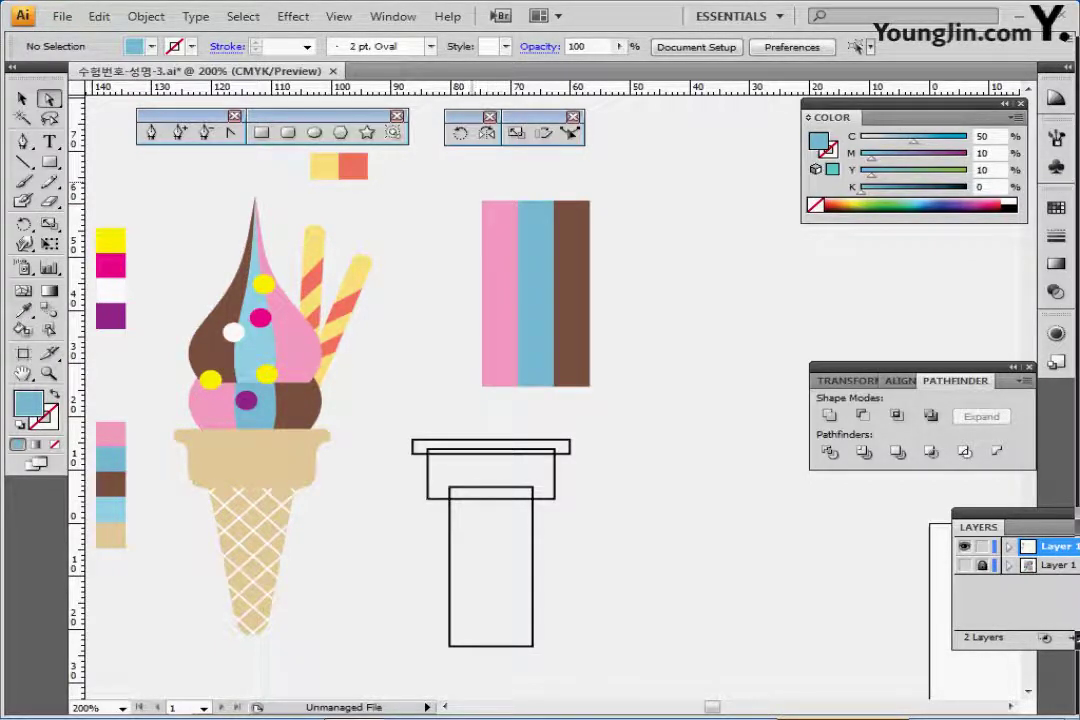
pyautogui.moveTo(472, 182); pyautogui.dragTo(631, 222)
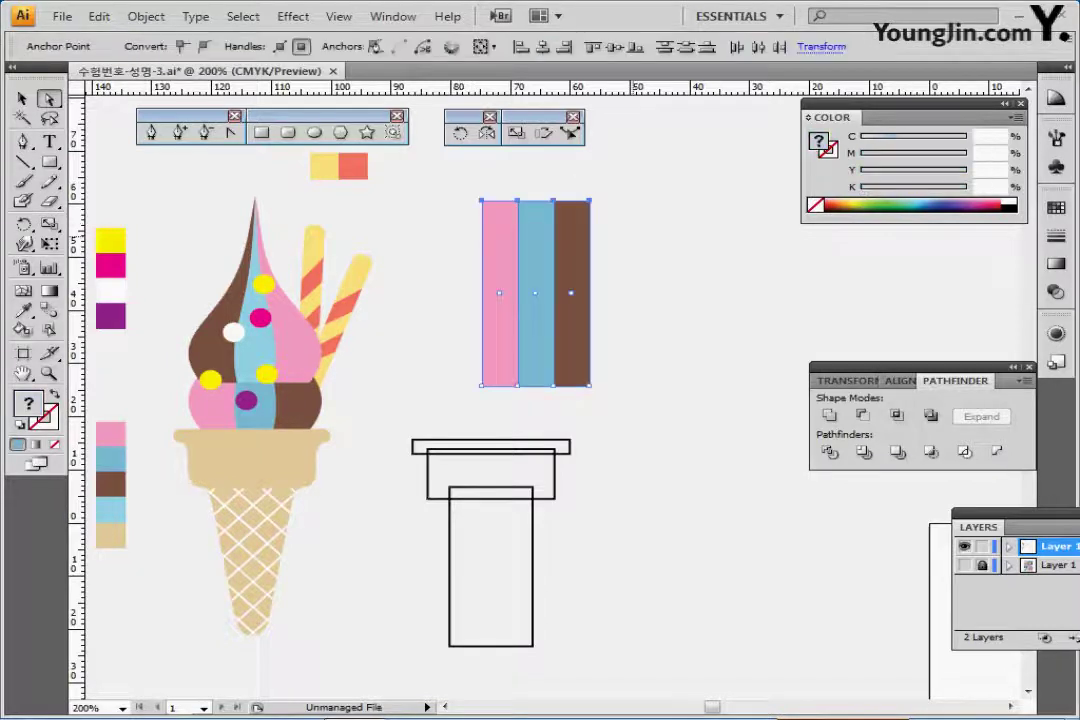
pyautogui.rightClick(634, 249)
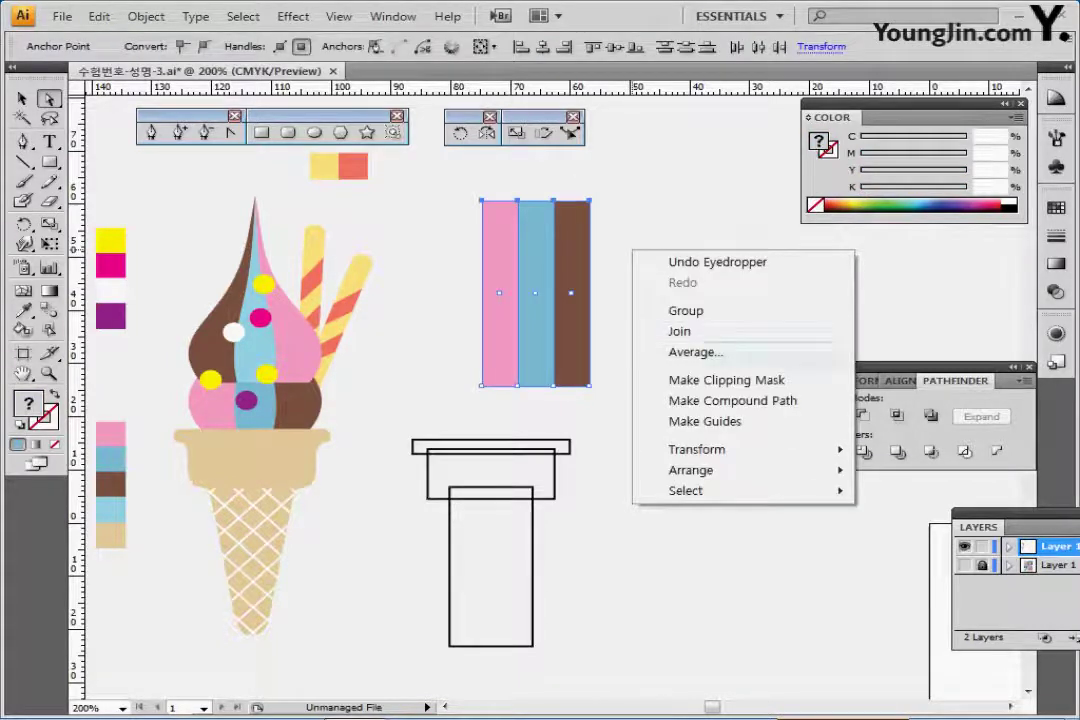
pyautogui.click(700, 352)
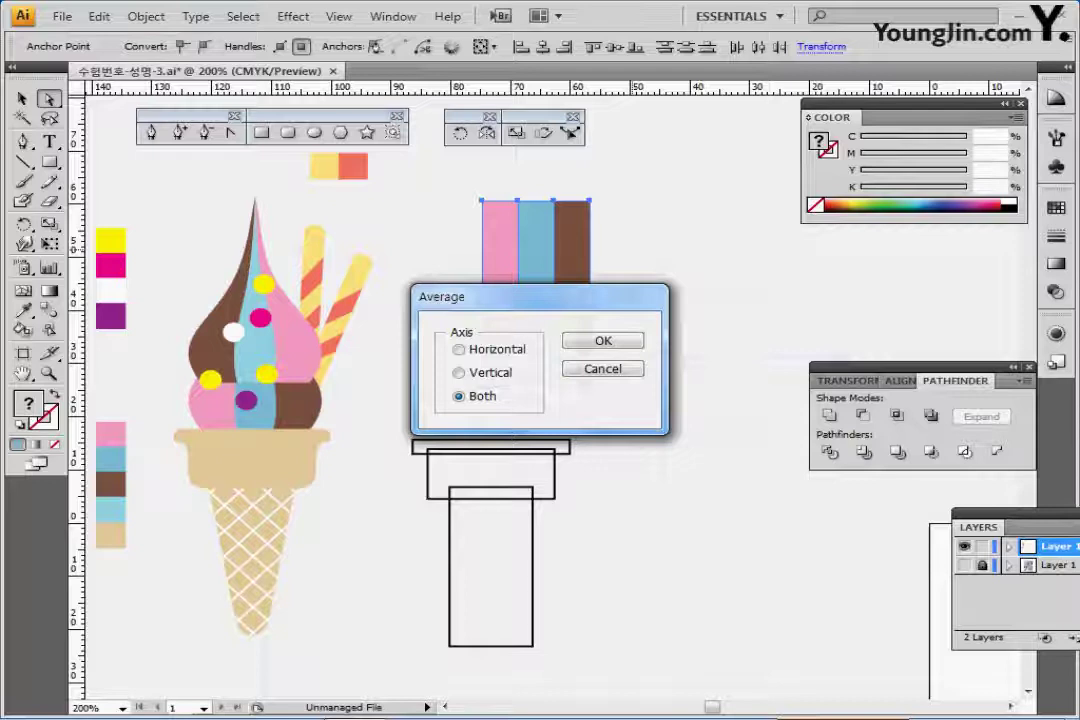
pyautogui.press('Return')
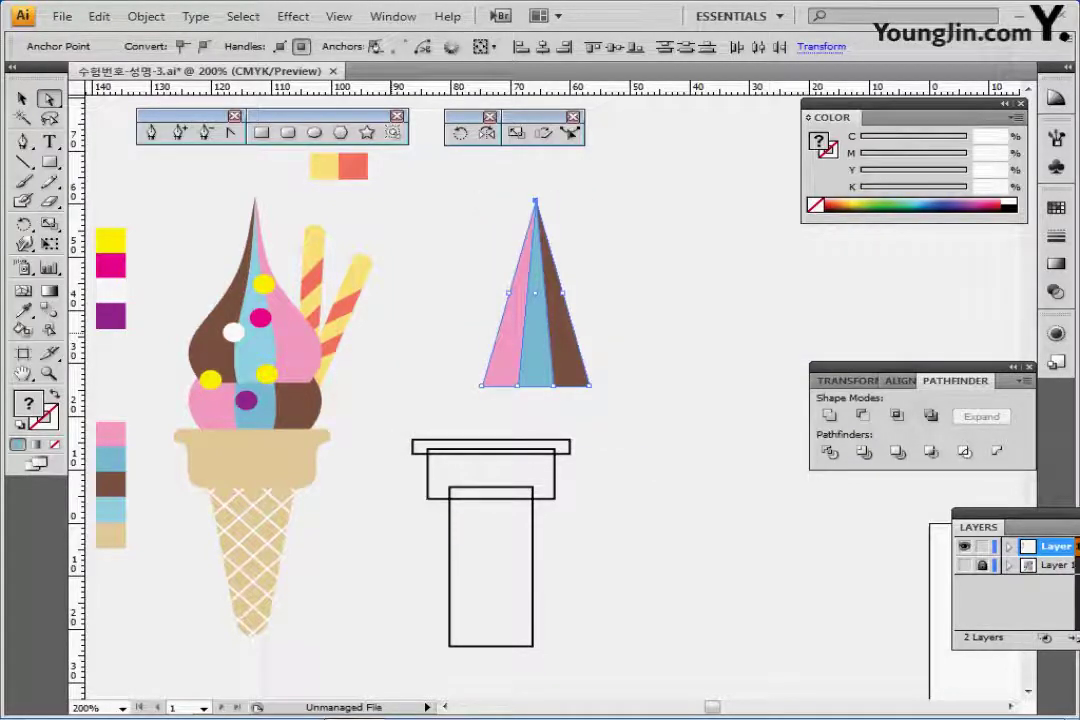
# Step: Apply an envelope warp to the three joined stripes using the Fish style, vertical orientation and a bend of -50%
pyautogui.click(146, 16)
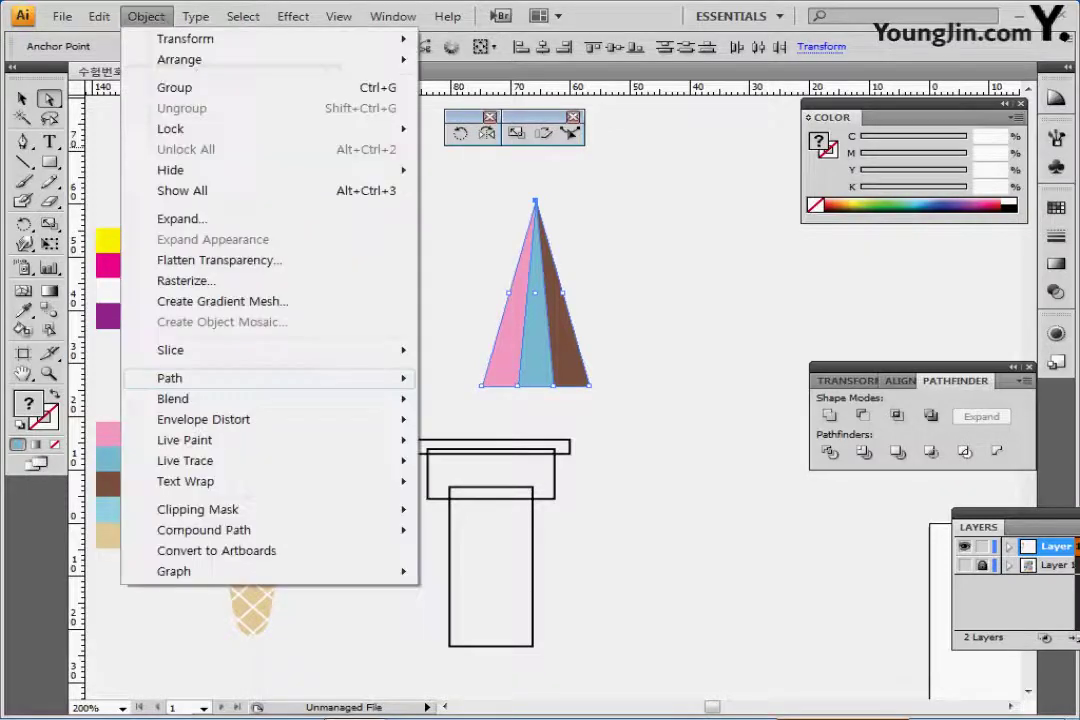
pyautogui.moveTo(203, 419)
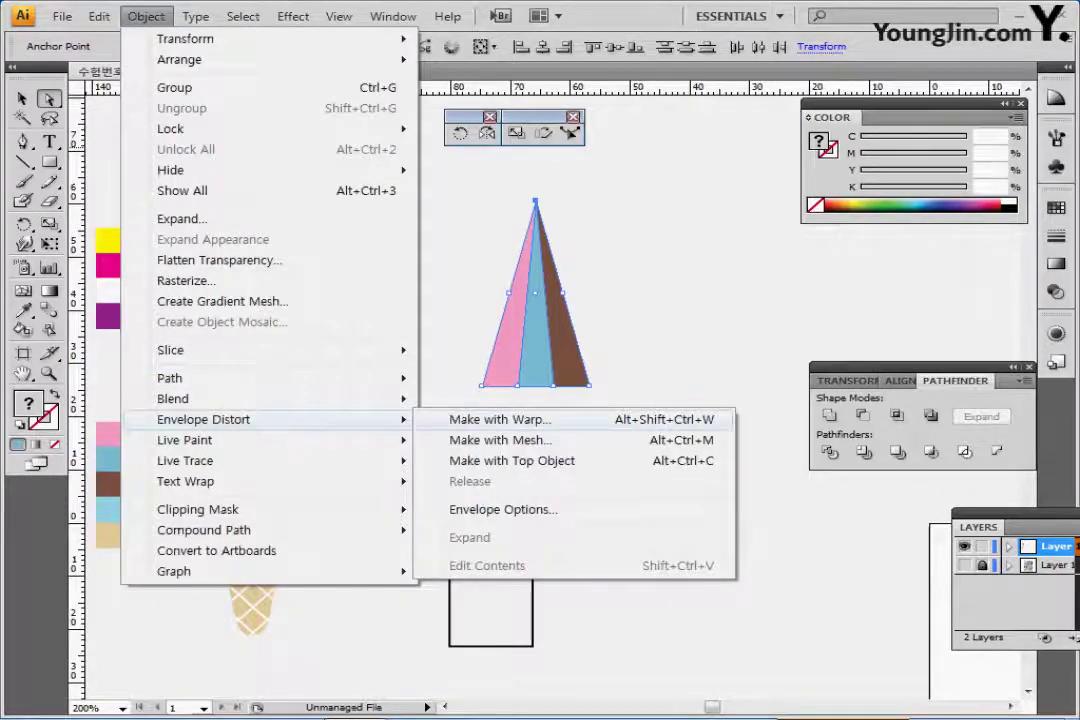
pyautogui.click(498, 419)
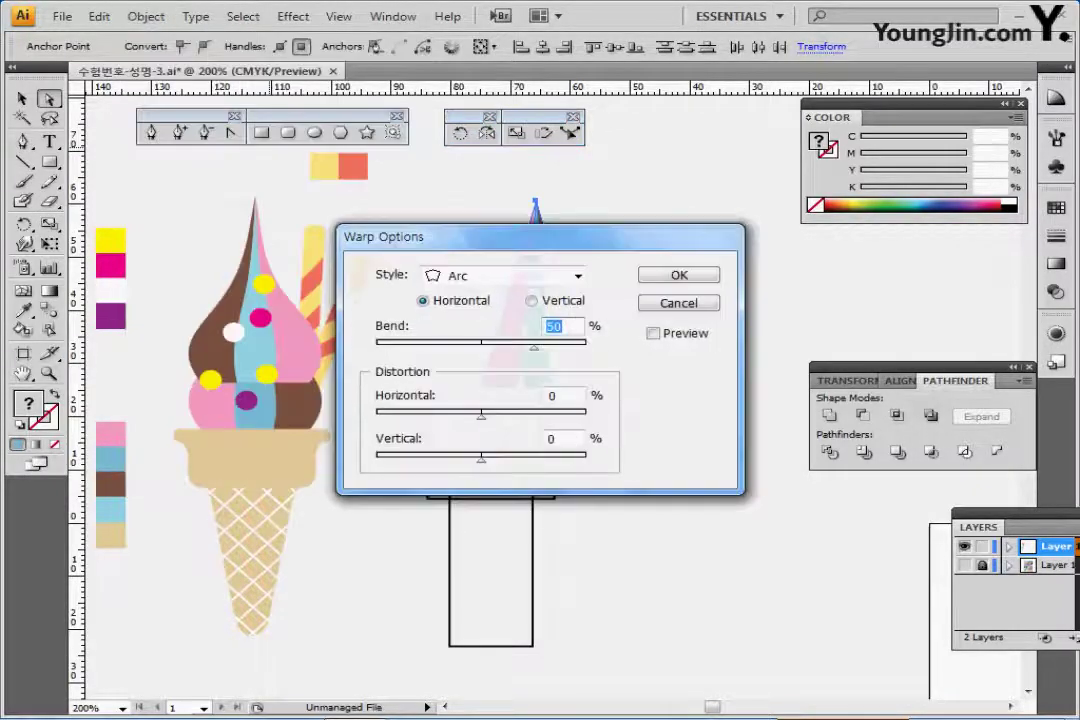
pyautogui.moveTo(450, 236); pyautogui.dragTo(528, 318)
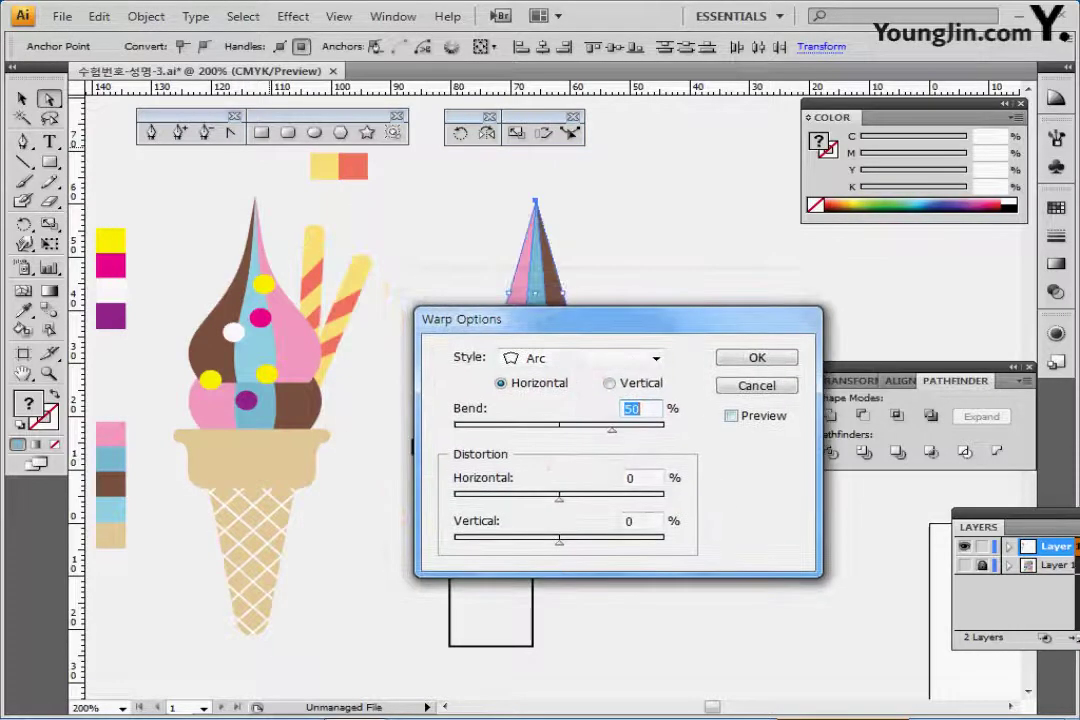
pyautogui.click(731, 415)
pyautogui.moveTo(600, 319); pyautogui.dragTo(738, 331)
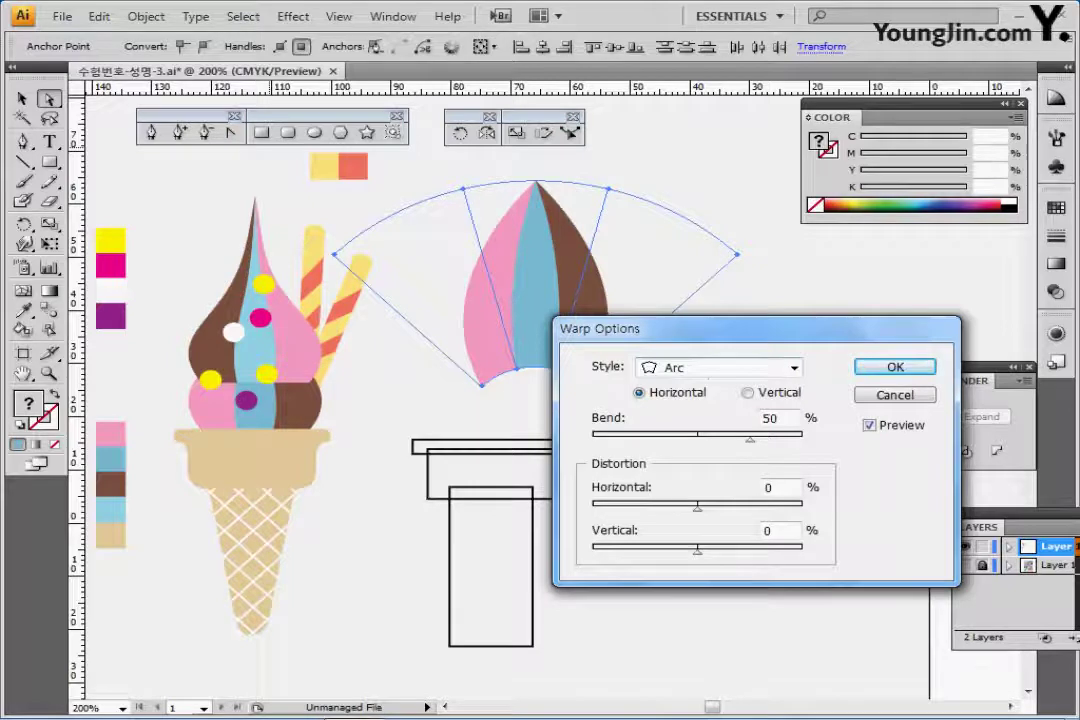
pyautogui.click(794, 367)
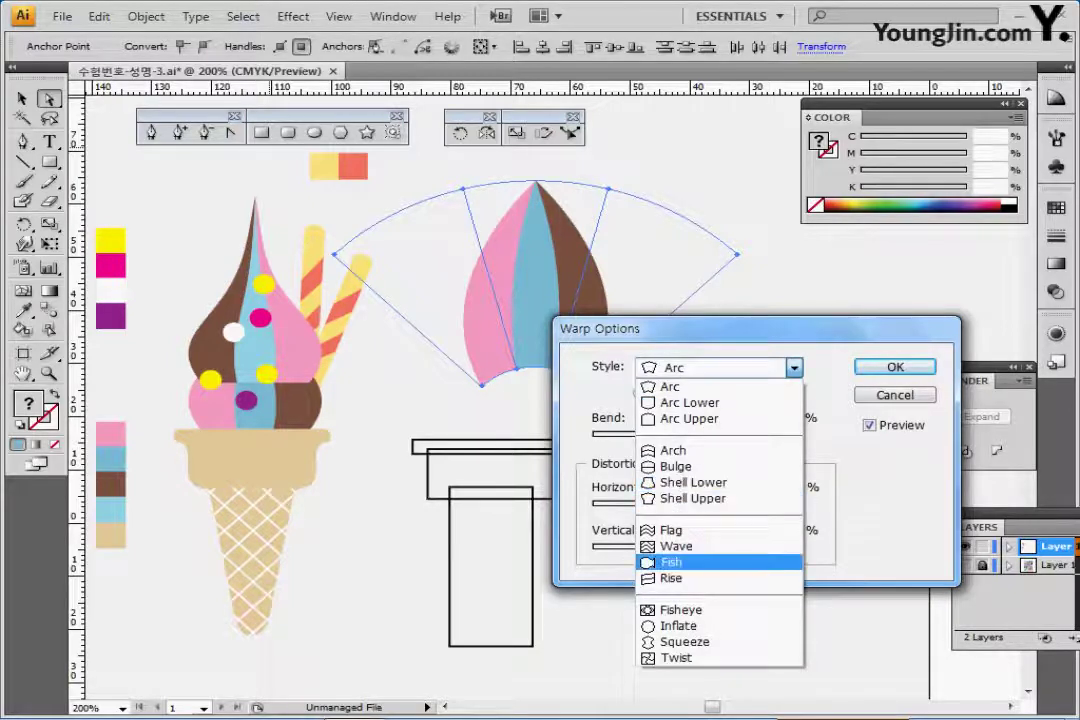
pyautogui.click(670, 562)
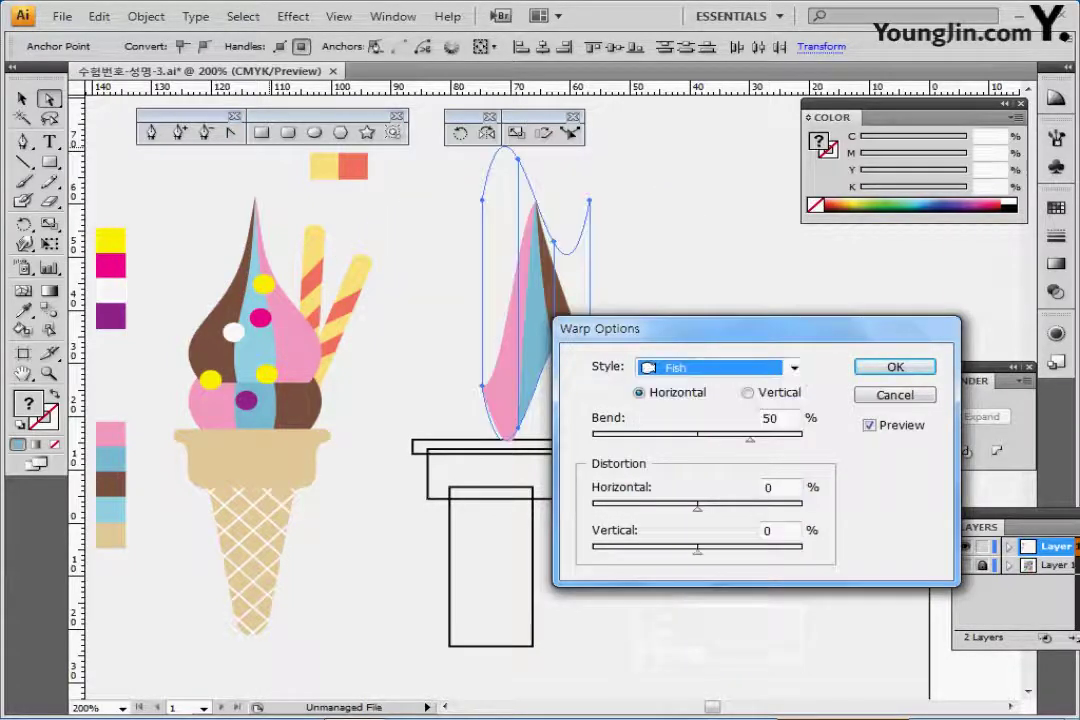
pyautogui.click(748, 393)
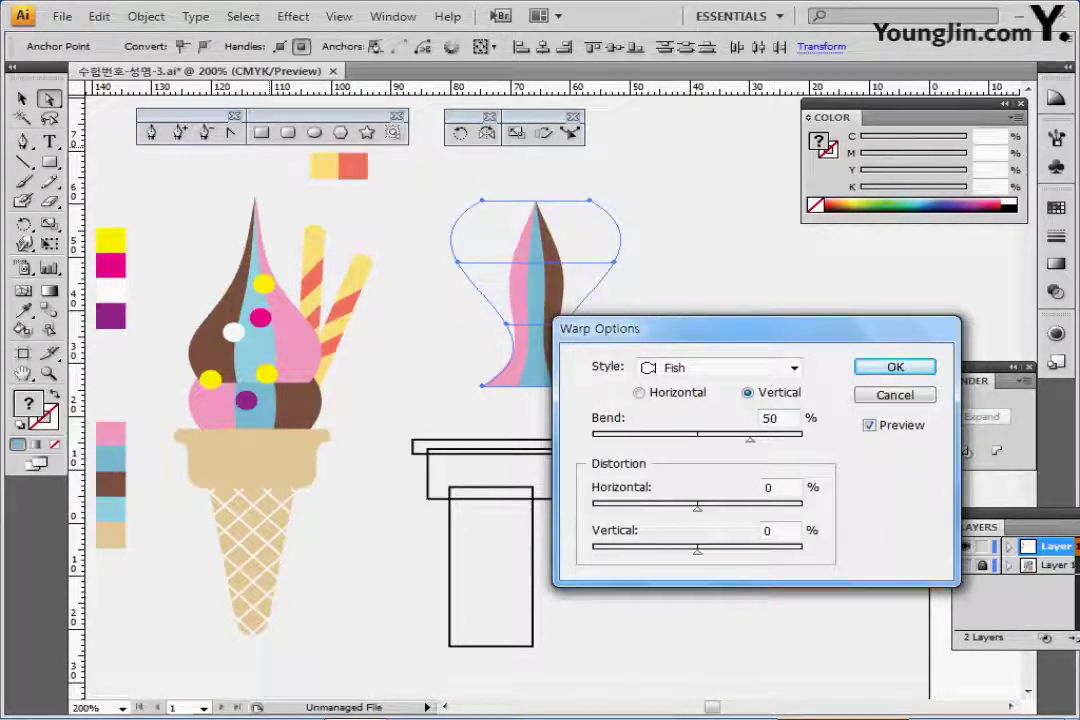
pyautogui.click(764, 419)
pyautogui.write('-')
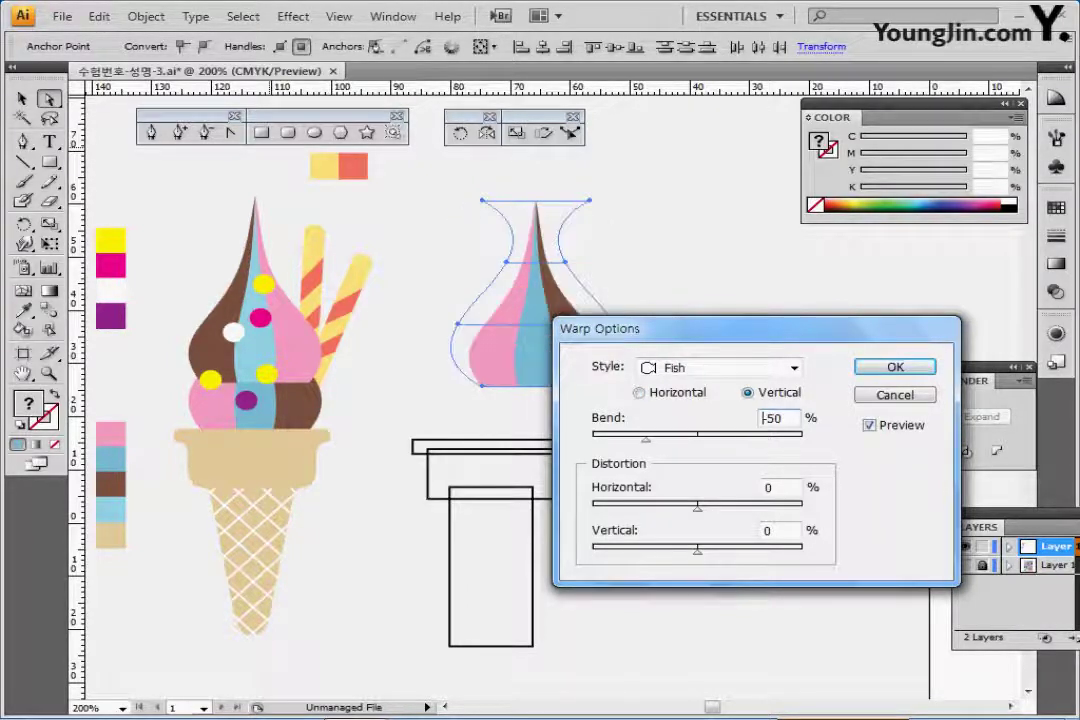
pyautogui.moveTo(700, 328); pyautogui.dragTo(773, 270)
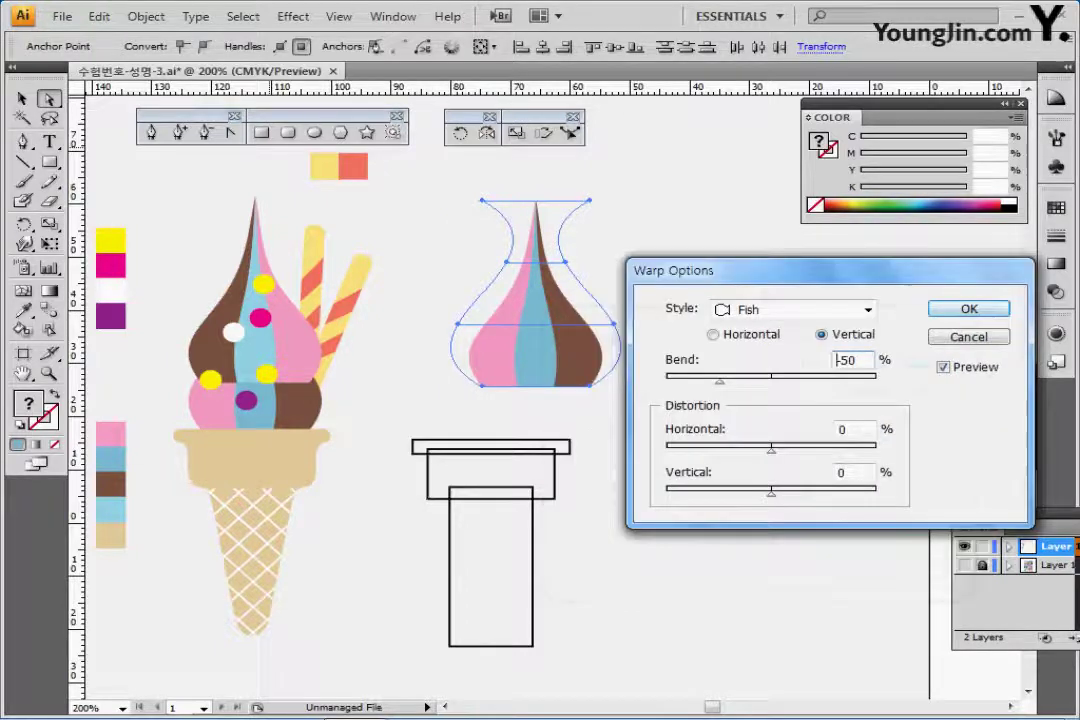
pyautogui.press('Return')
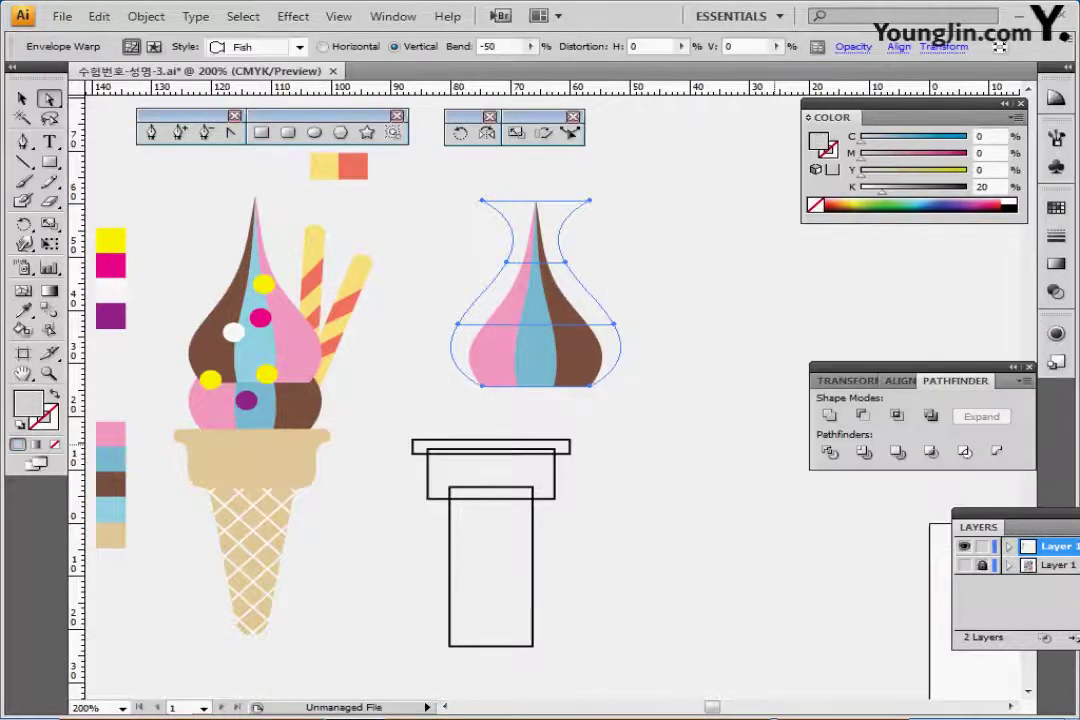
# Step: Expand the envelope warp on the striped swirl into editable paths
pyautogui.click(145, 16)
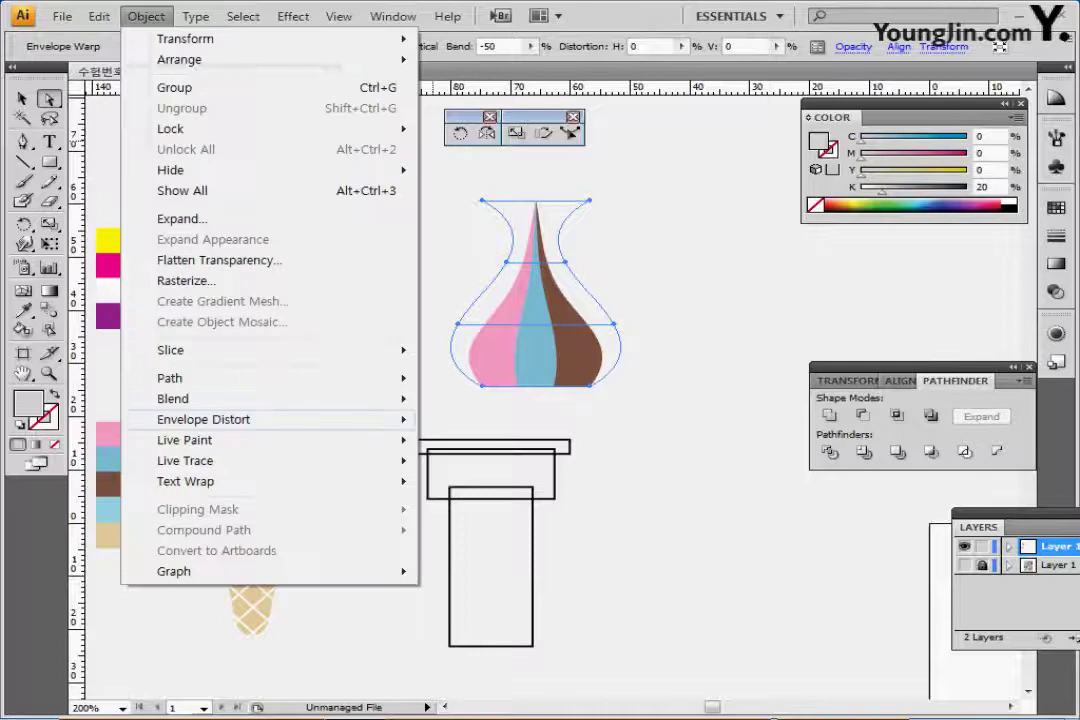
pyautogui.moveTo(210, 419)
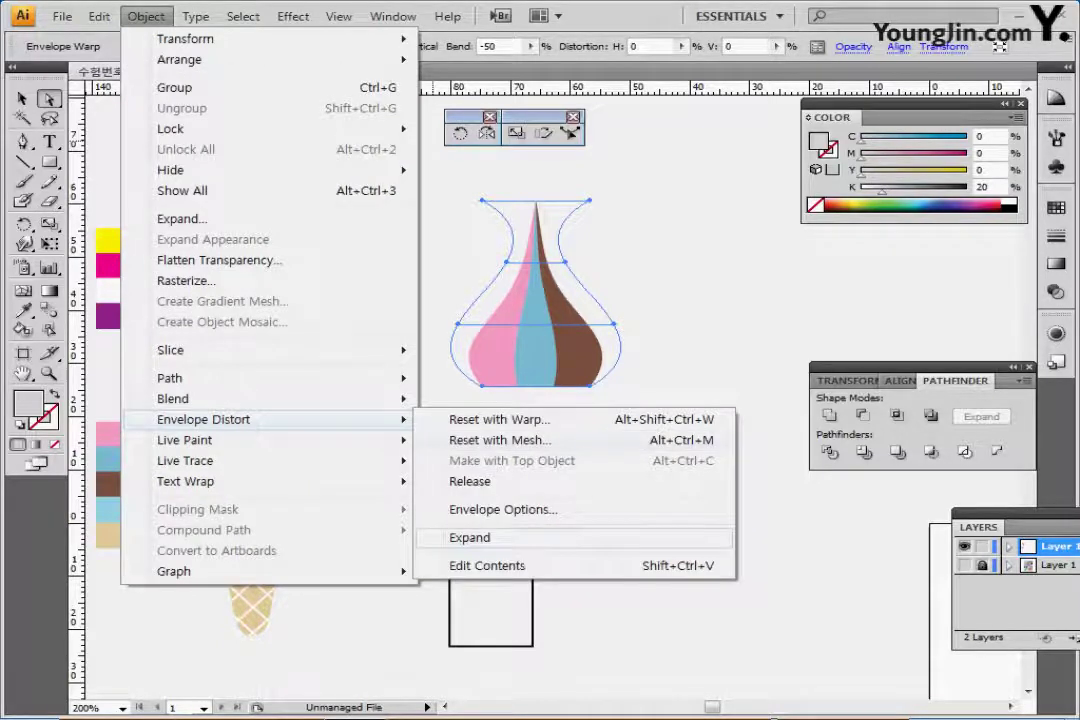
pyautogui.click(470, 537)
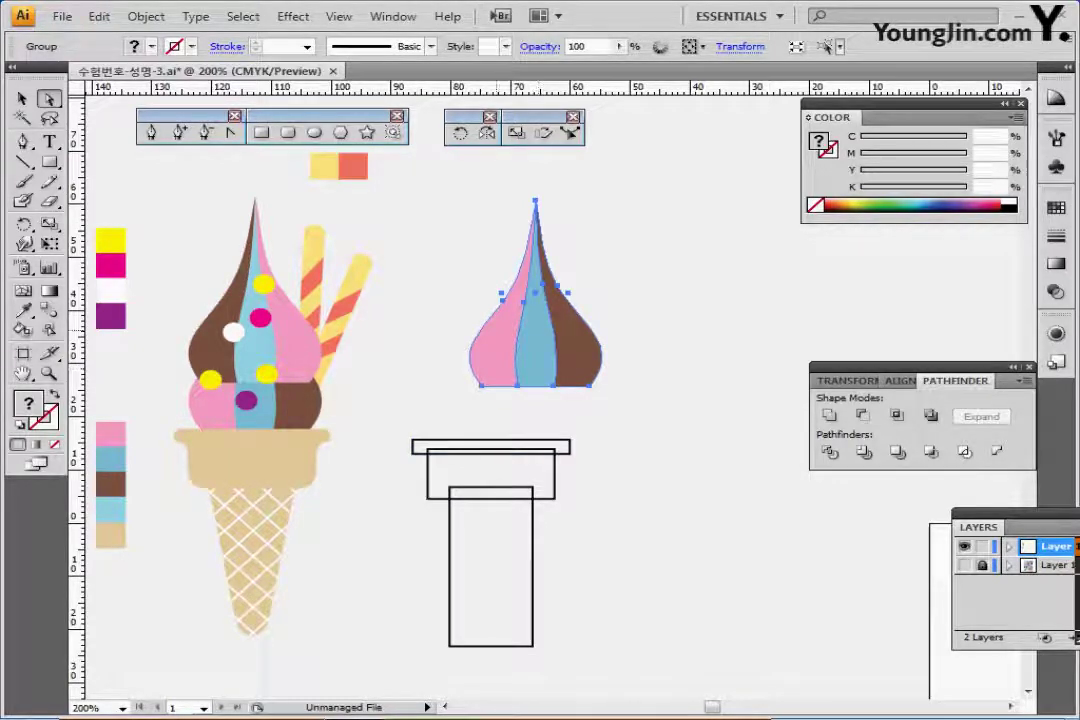
# Step: Duplicate the swirl straight upward so it overlaps the original, and reflect the copy across the vertical axis, leaving nothing selected
pyautogui.moveTo(535, 357); pyautogui.dragTo(535, 316)
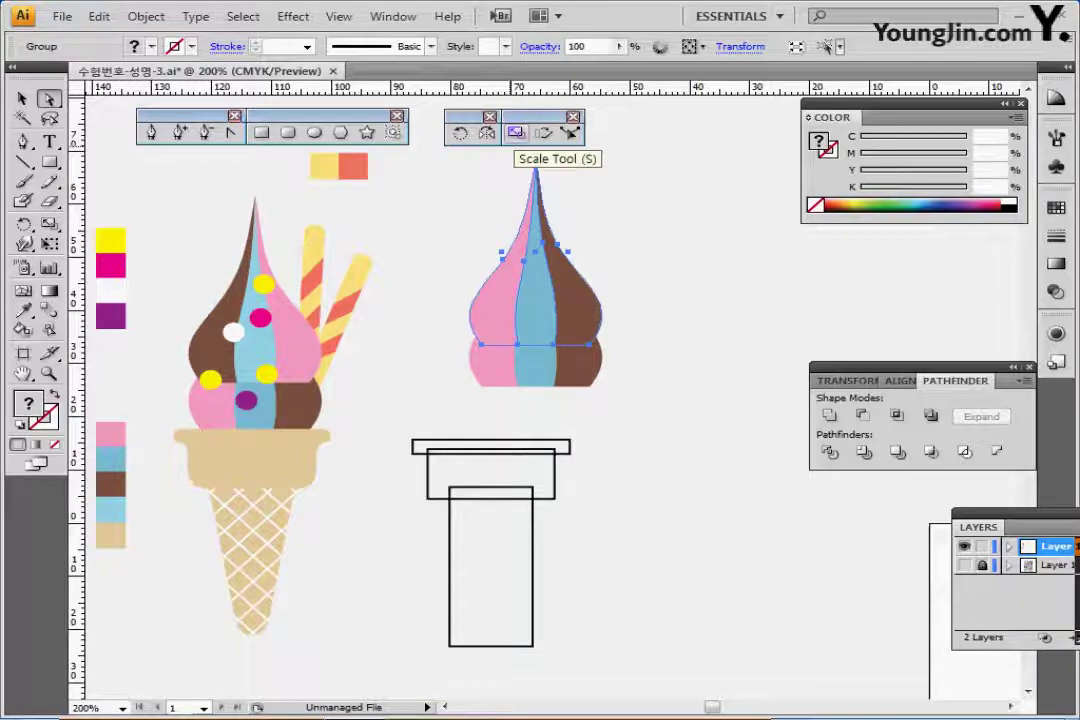
pyautogui.doubleClick(487, 133)
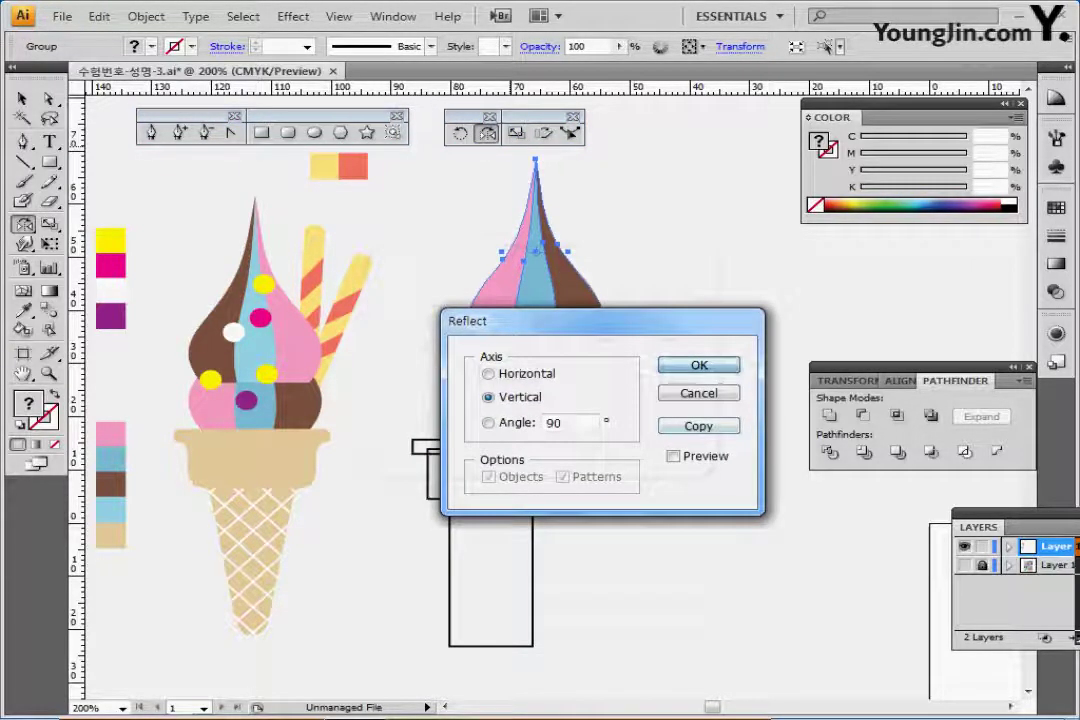
pyautogui.press('Return')
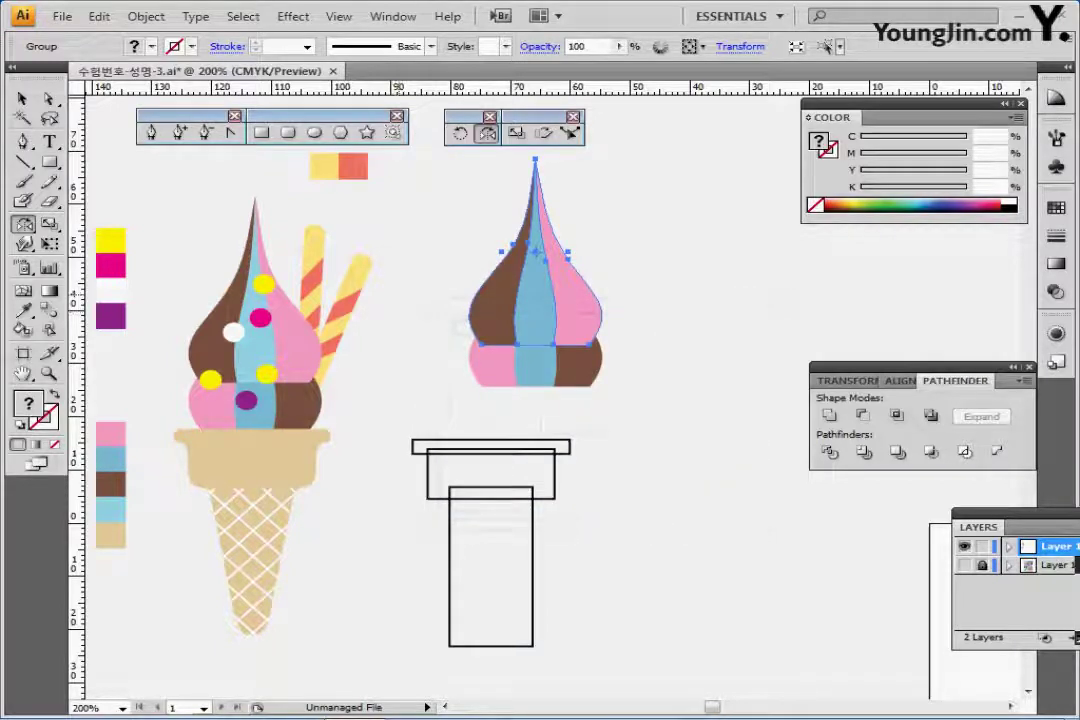
pyautogui.keyDown('ctrl'); pyautogui.click(650, 270); pyautogui.keyUp('ctrl')
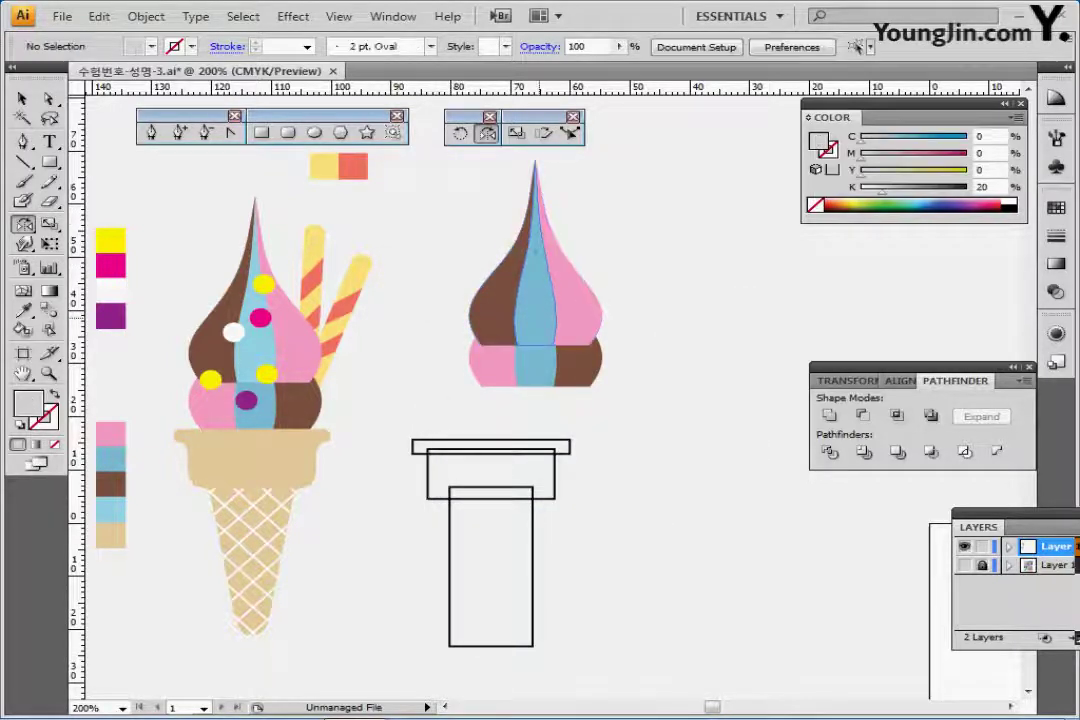
# Step: Recolor the upper swirl's middle stripe with the reference's lighter blue (C 40, M 0, Y 10, K 0) and deselect it
pyautogui.keyDown('ctrl'); pyautogui.click(536, 310); pyautogui.keyUp('ctrl')
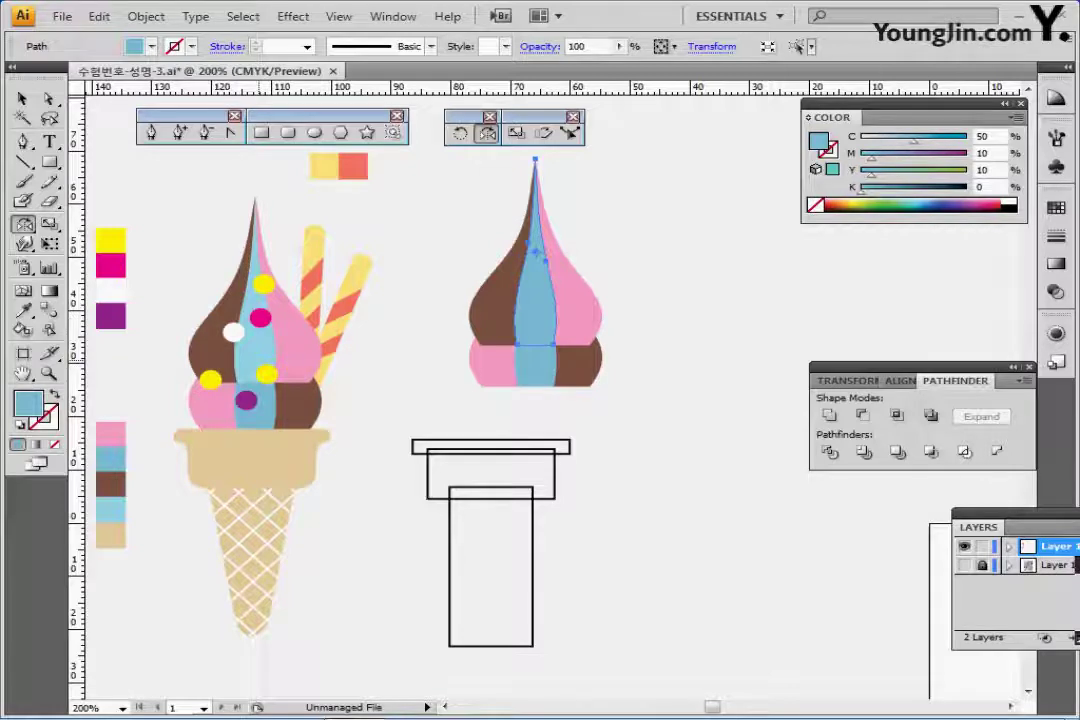
pyautogui.press('i')
pyautogui.click(253, 343)
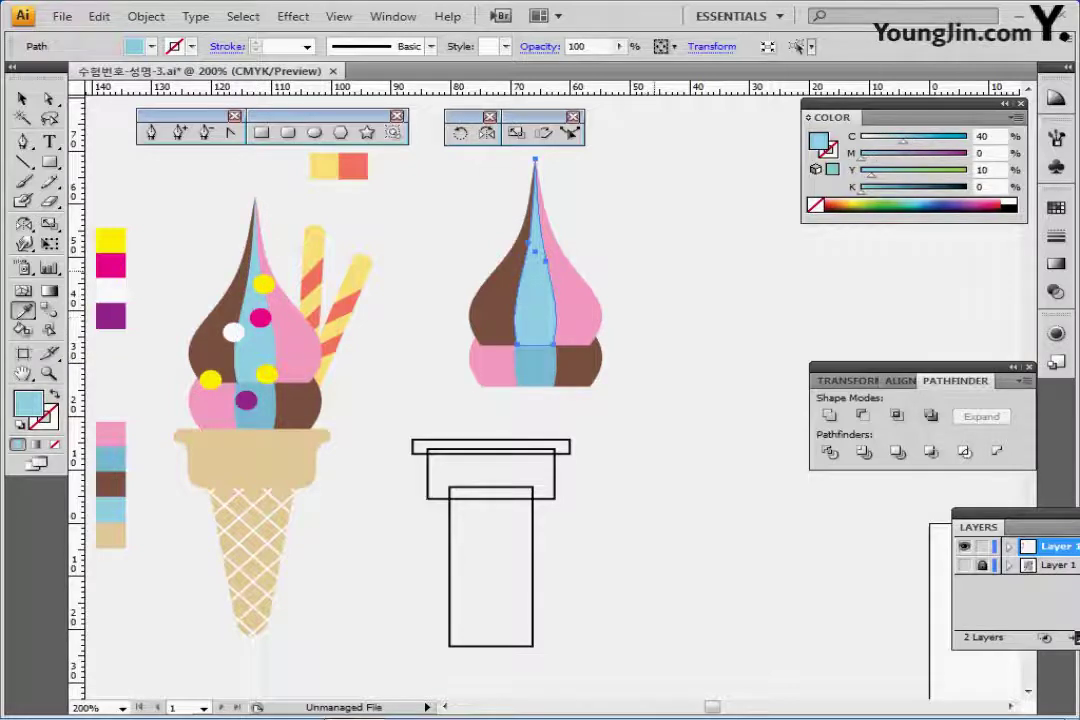
pyautogui.hotkey('ctrl', 'shift', 'a')
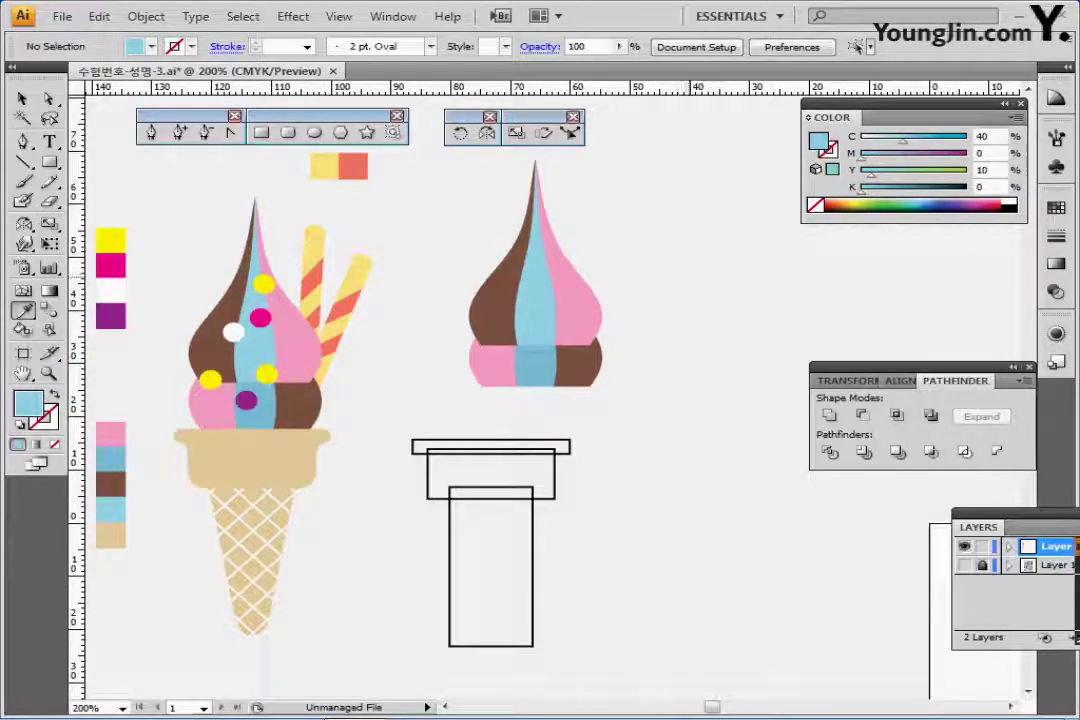
# Step: Draw a small reference-yellow circle on the upper swirl and copy it to three more sprinkle positions matching the reference
pyautogui.moveTo(688, 312); pyautogui.dragTo(741, 317)
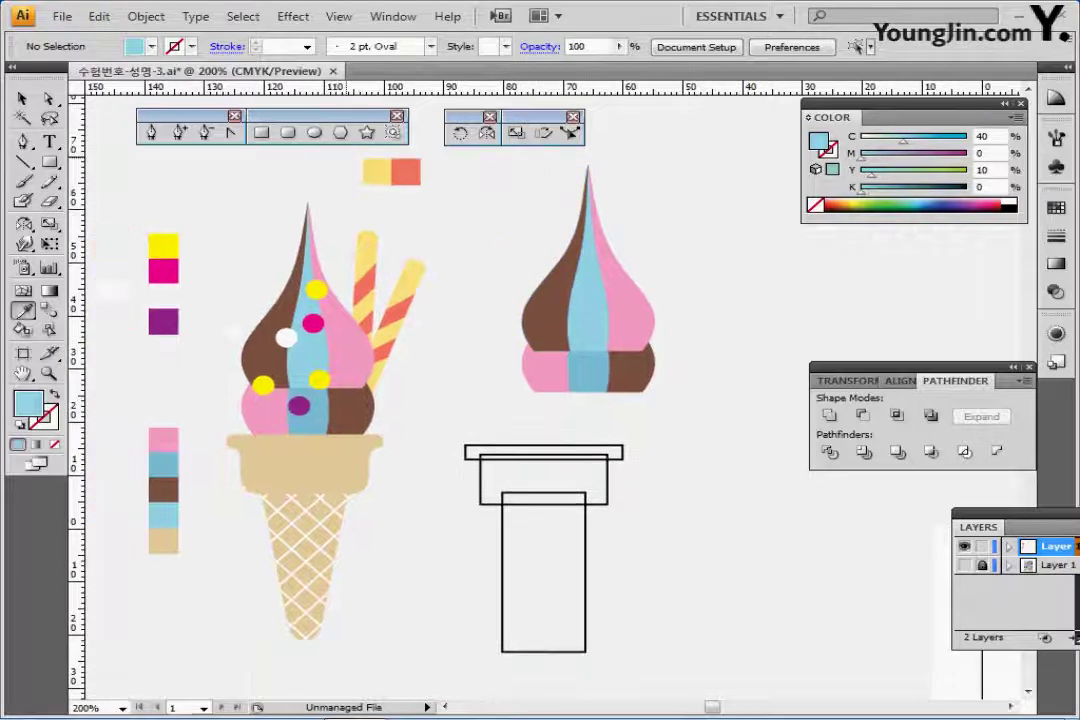
pyautogui.click(314, 133)
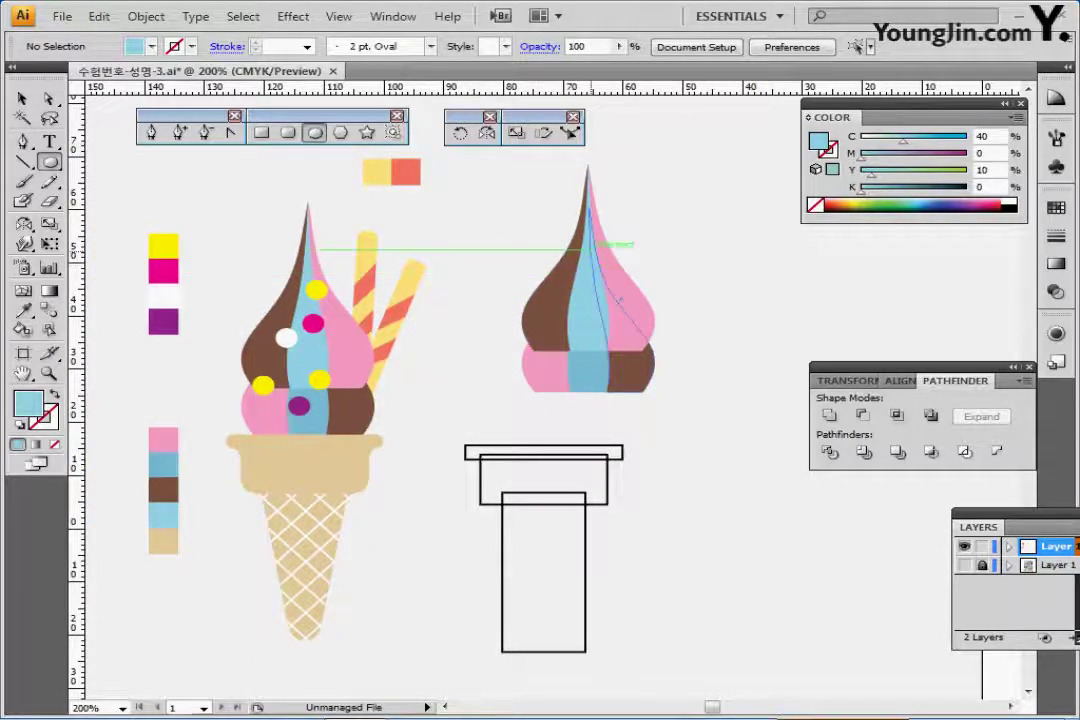
pyautogui.click(163, 244)
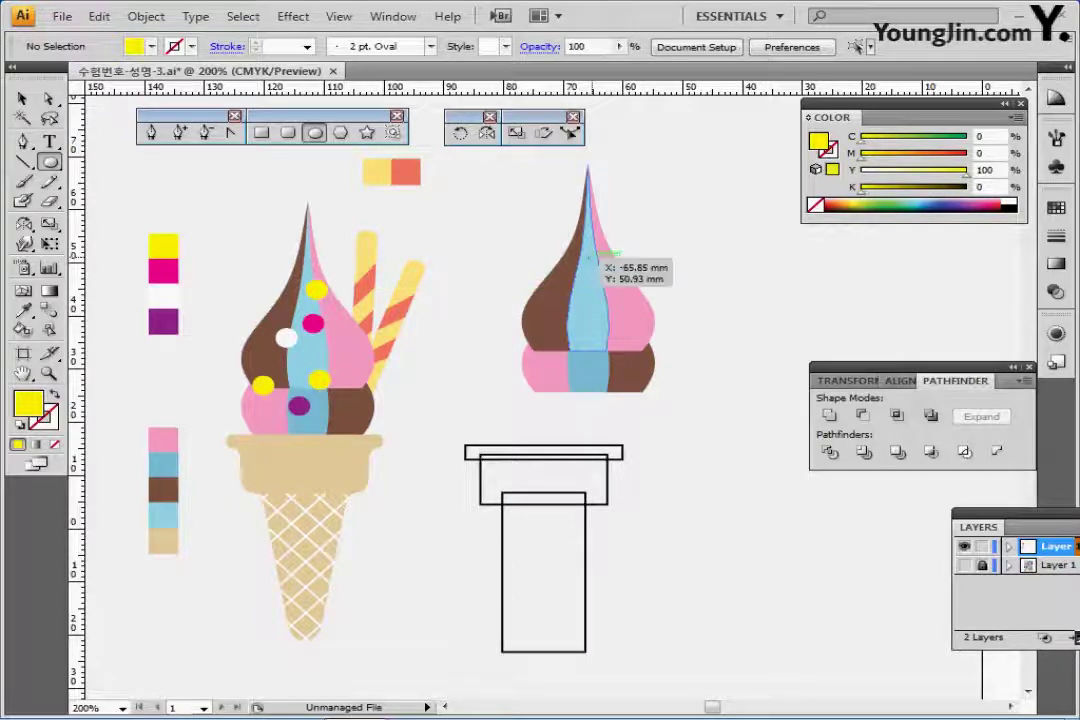
pyautogui.moveTo(592, 259); pyautogui.dragTo(606, 273)
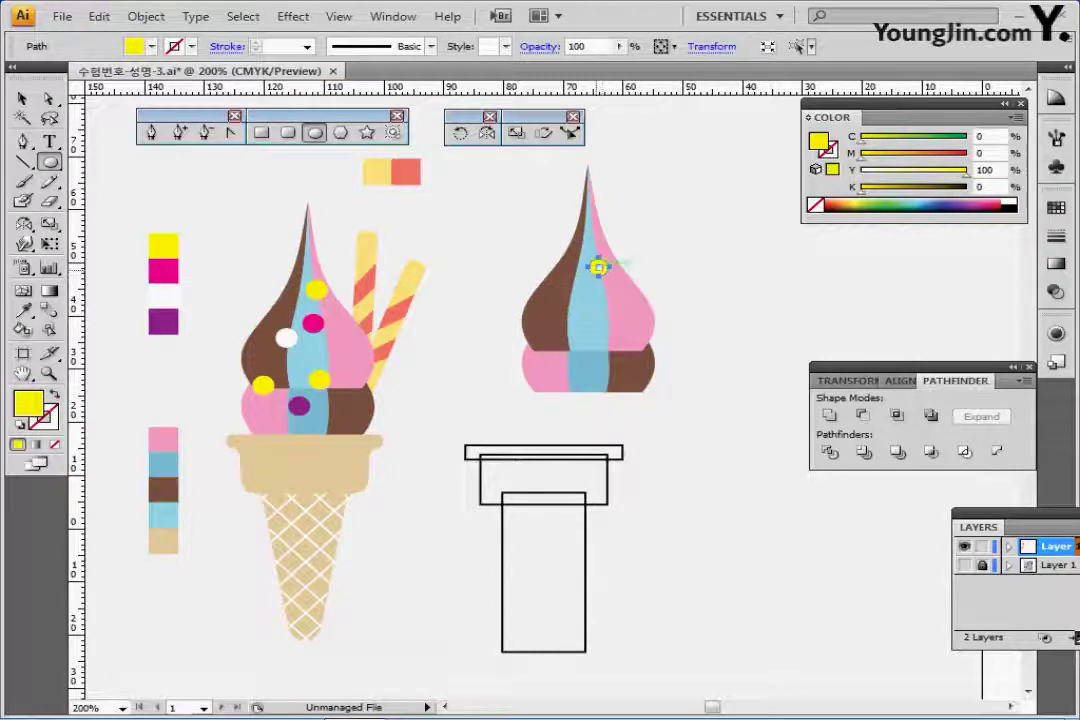
pyautogui.hotkey('ctrl', 'z')
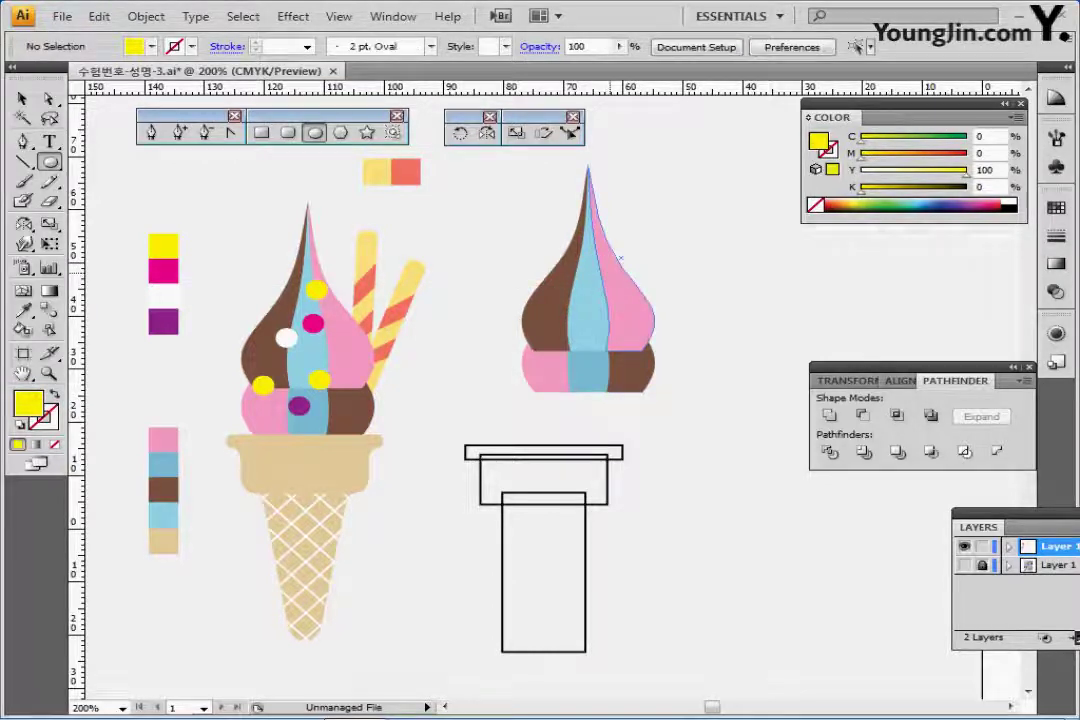
pyautogui.moveTo(593, 252)
pyautogui.mouseDown()
pyautogui.moveTo(612, 270)
pyautogui.moveTo(603, 260)
pyautogui.moveTo(572, 330)
pyautogui.moveTo(546, 348)
pyautogui.mouseUp()
pyautogui.moveTo(548, 349); pyautogui.dragTo(568, 298)
# Step: Recolor the circle at the brown stripe's edge white, and add a magenta and a purple copy at the reference's sprinkle positions
pyautogui.press('i')
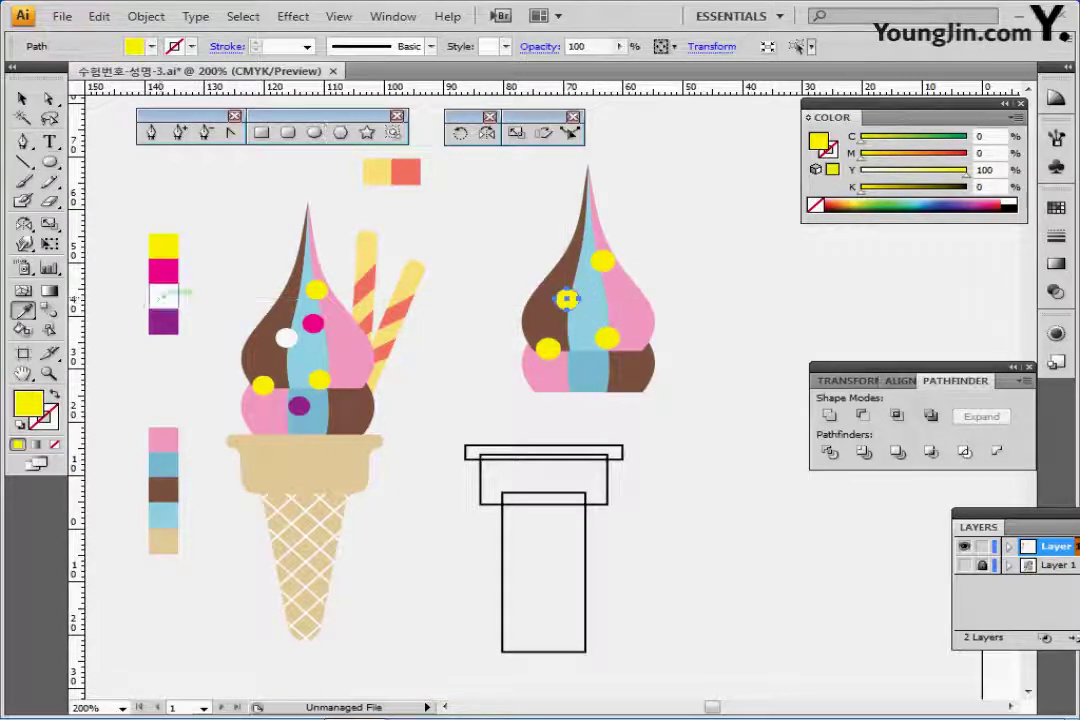
pyautogui.click(163, 296)
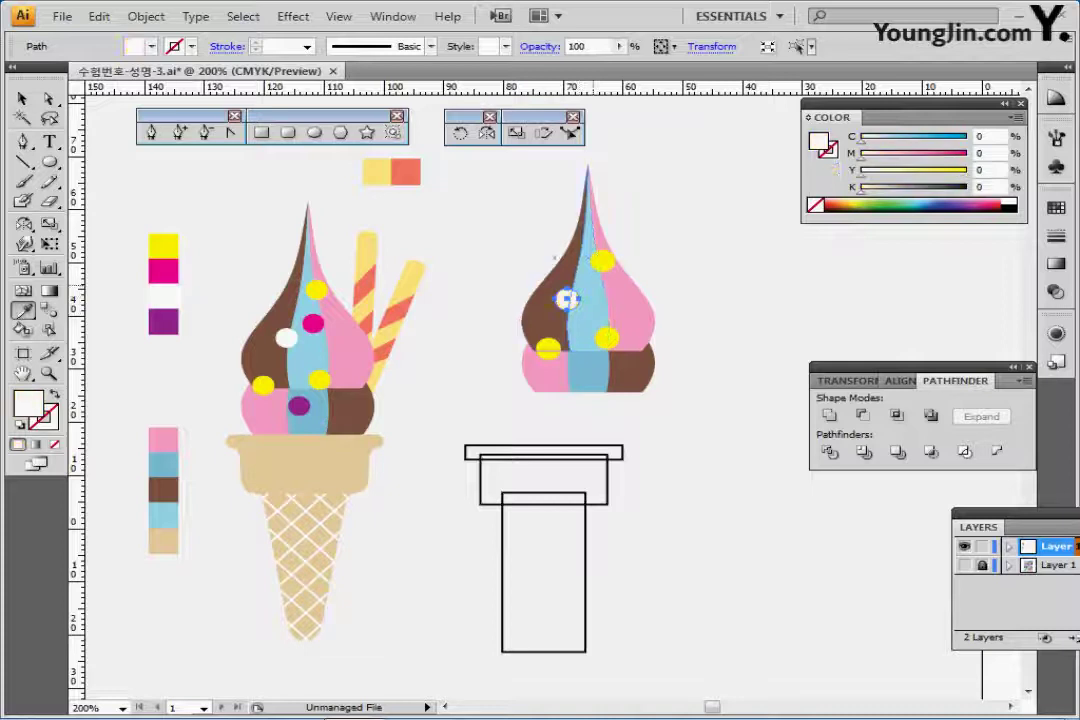
pyautogui.moveTo(566, 298); pyautogui.dragTo(588, 372)
pyautogui.click(163, 270)
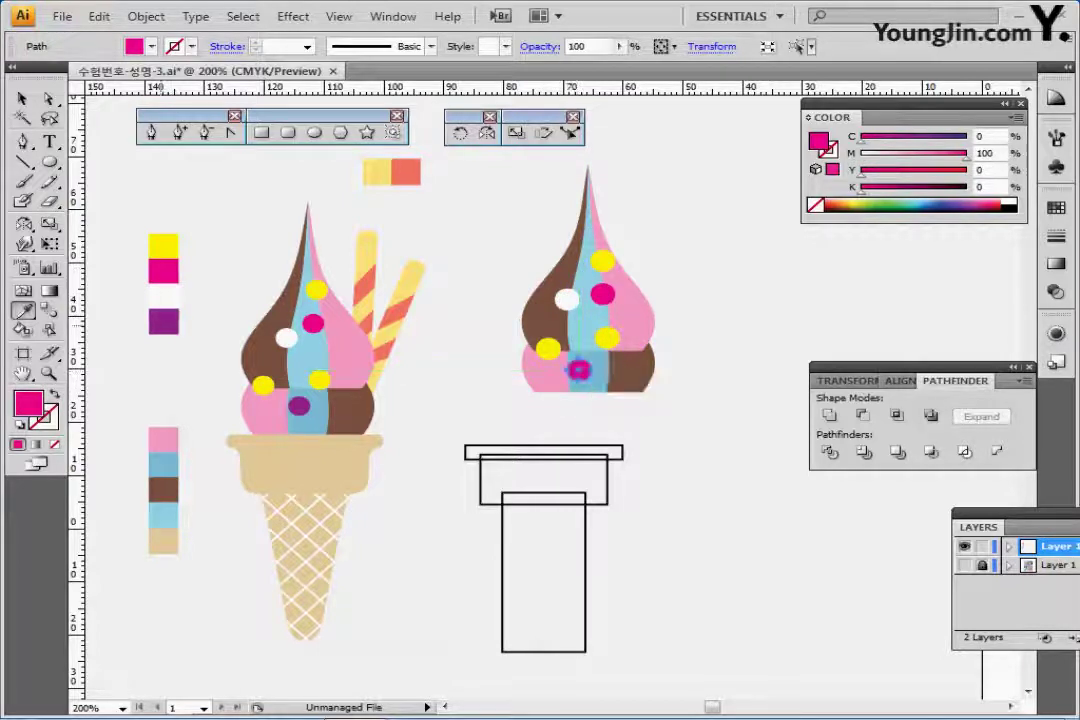
pyautogui.click(163, 320)
pyautogui.hotkey('ctrl', 'shift', 'a')
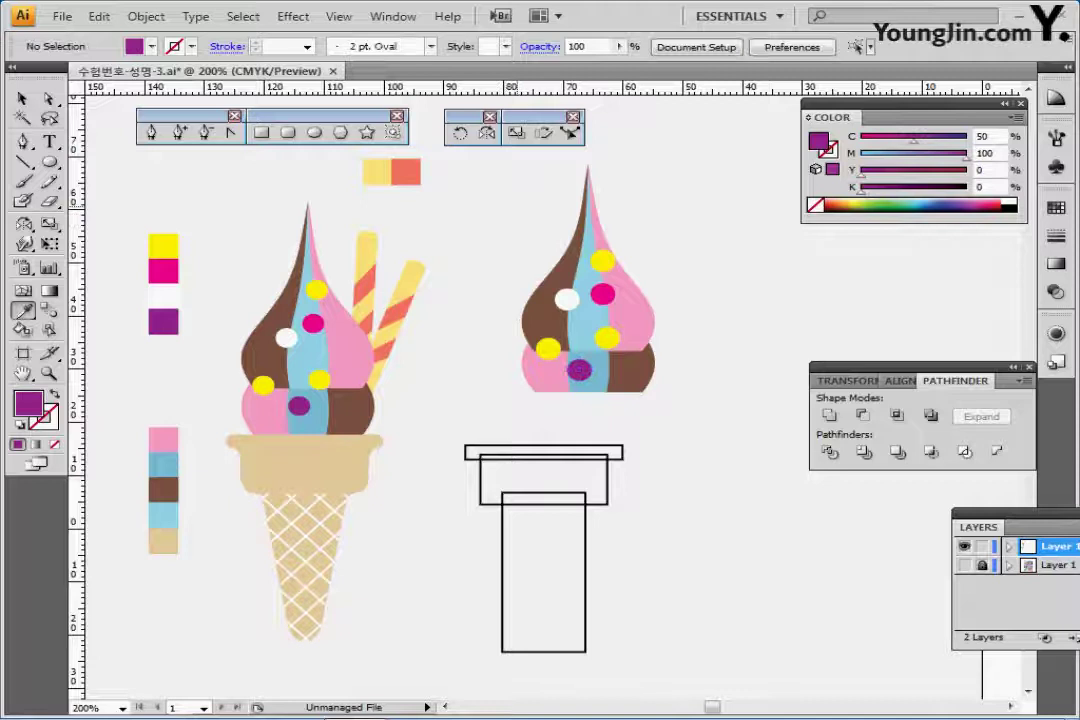
# Step: Select the three rectangular cone outlines and move them sideways to sit beneath the ice cream swirl
pyautogui.moveTo(594, 381); pyautogui.dragTo(534, 344)
pyautogui.moveTo(597, 369); pyautogui.dragTo(572, 361)
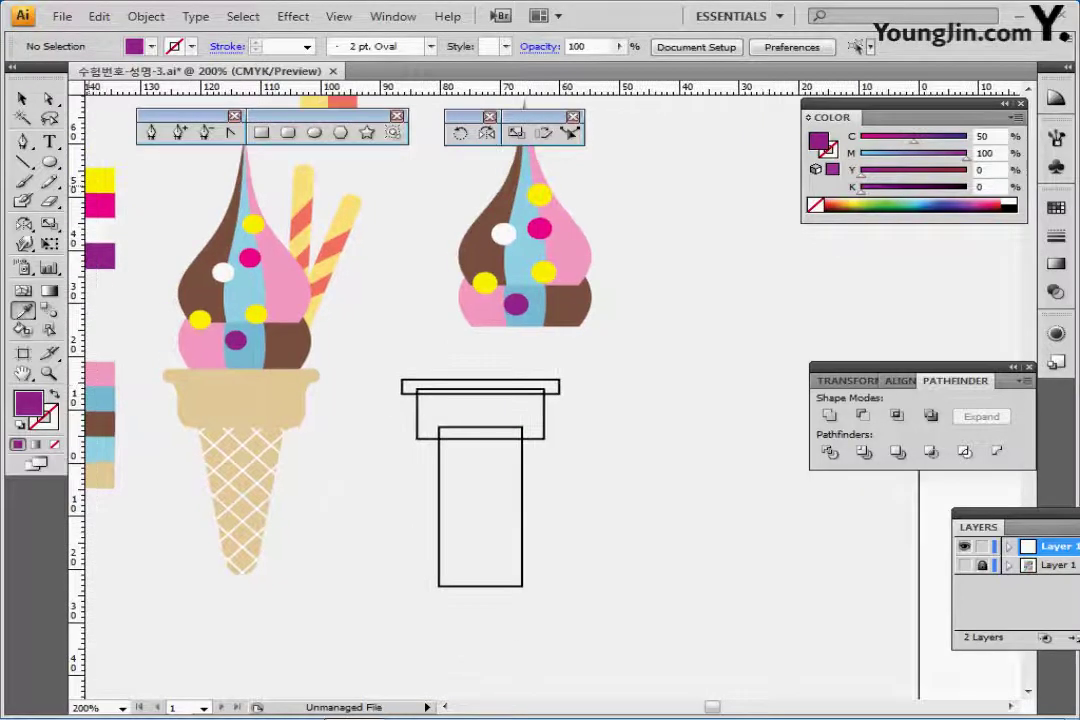
pyautogui.click(22, 99)
pyautogui.moveTo(403, 354); pyautogui.dragTo(499, 471)
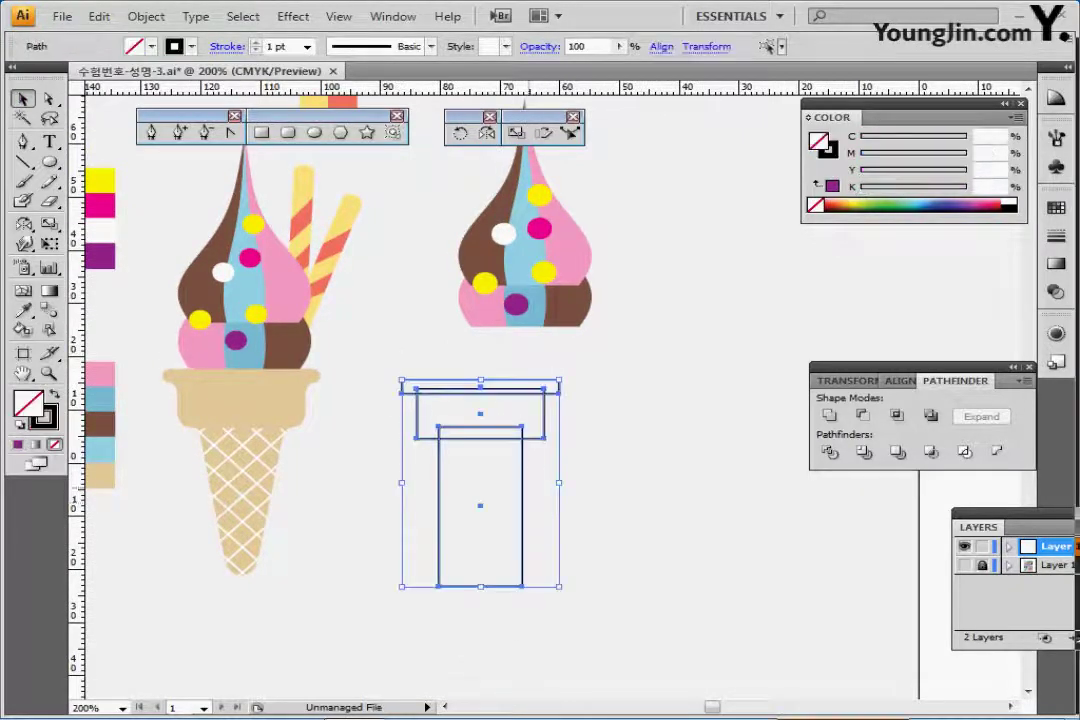
pyautogui.moveTo(522, 450); pyautogui.dragTo(581, 442)
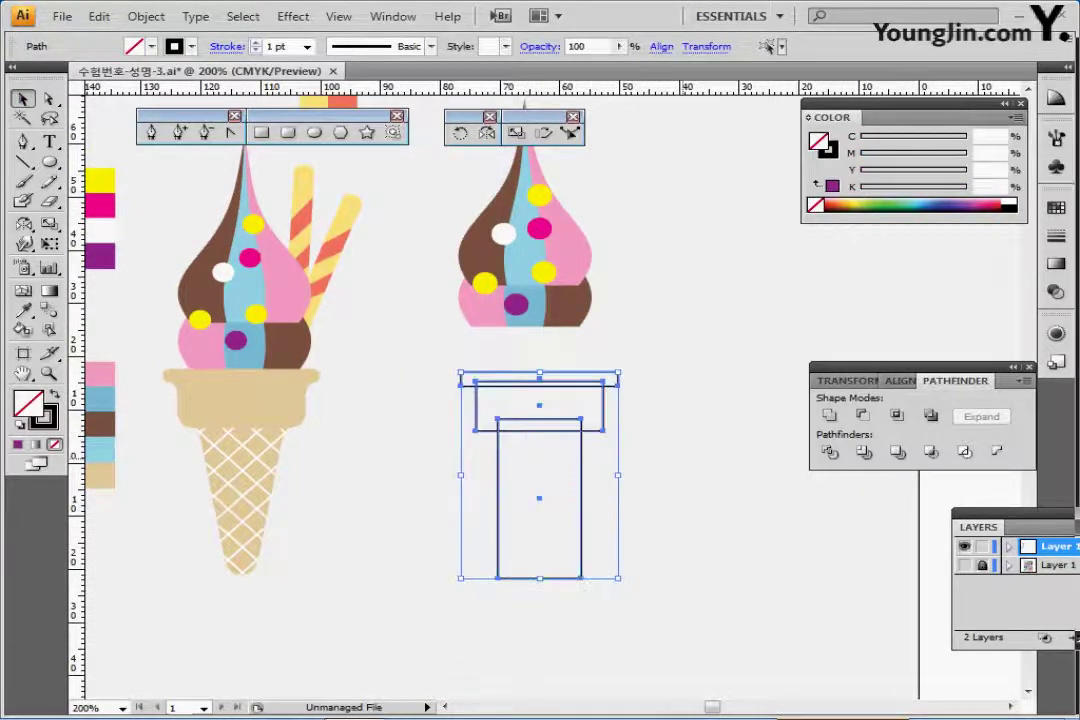
# Step: Taper the tall lower rectangle into a cone by uniformly scaling down its two bottom anchor points, previewing the result
pyautogui.moveTo(622, 356); pyautogui.dragTo(537, 407)
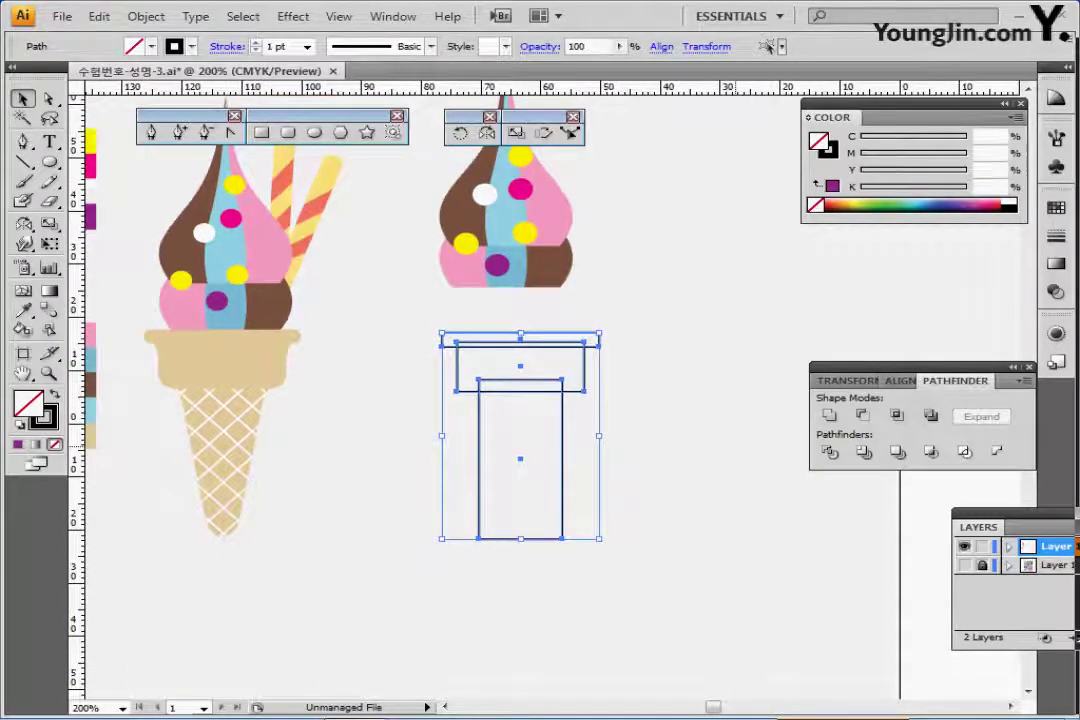
pyautogui.click(899, 380)
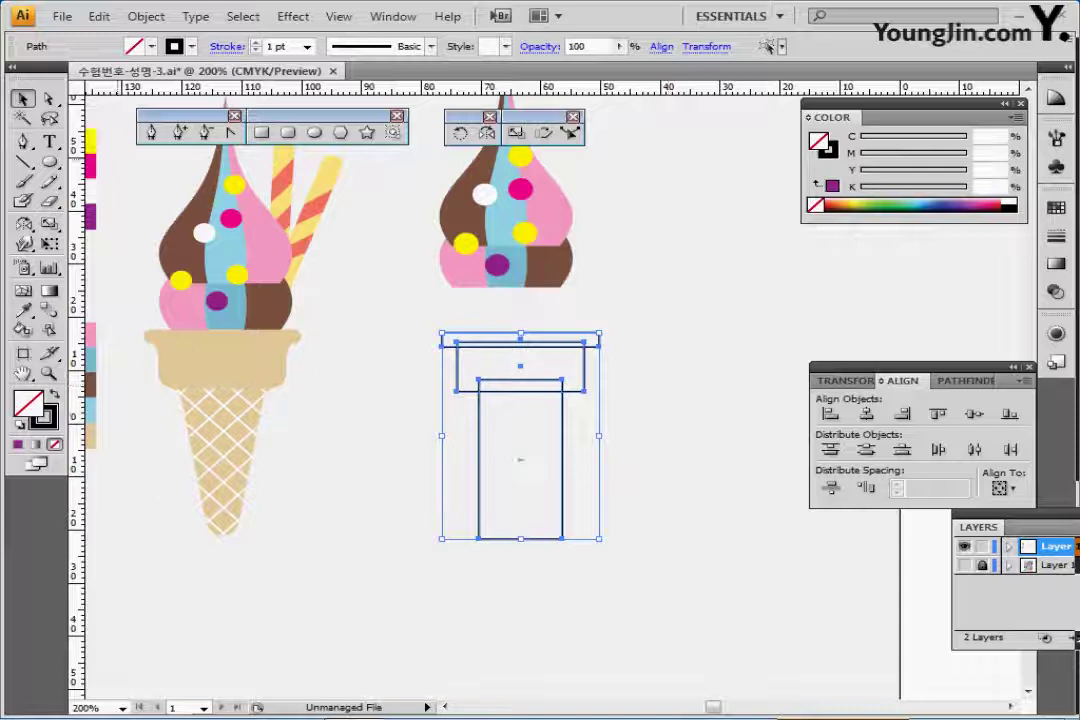
pyautogui.press('a')
pyautogui.moveTo(450, 515); pyautogui.dragTo(562, 572)
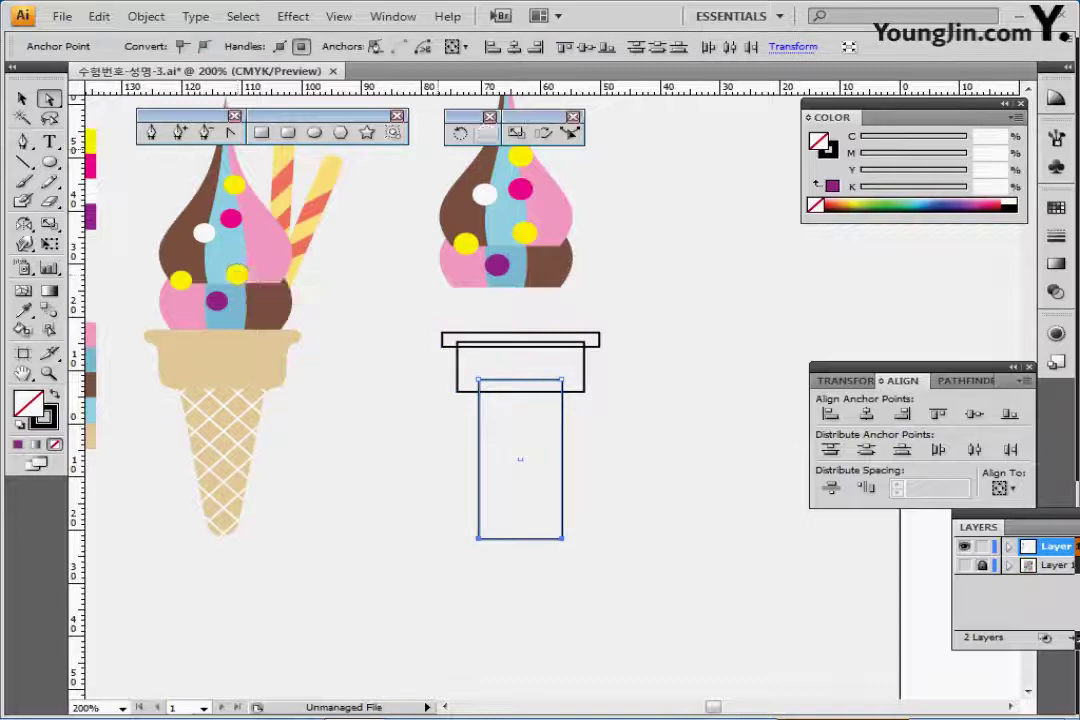
pyautogui.doubleClick(516, 133)
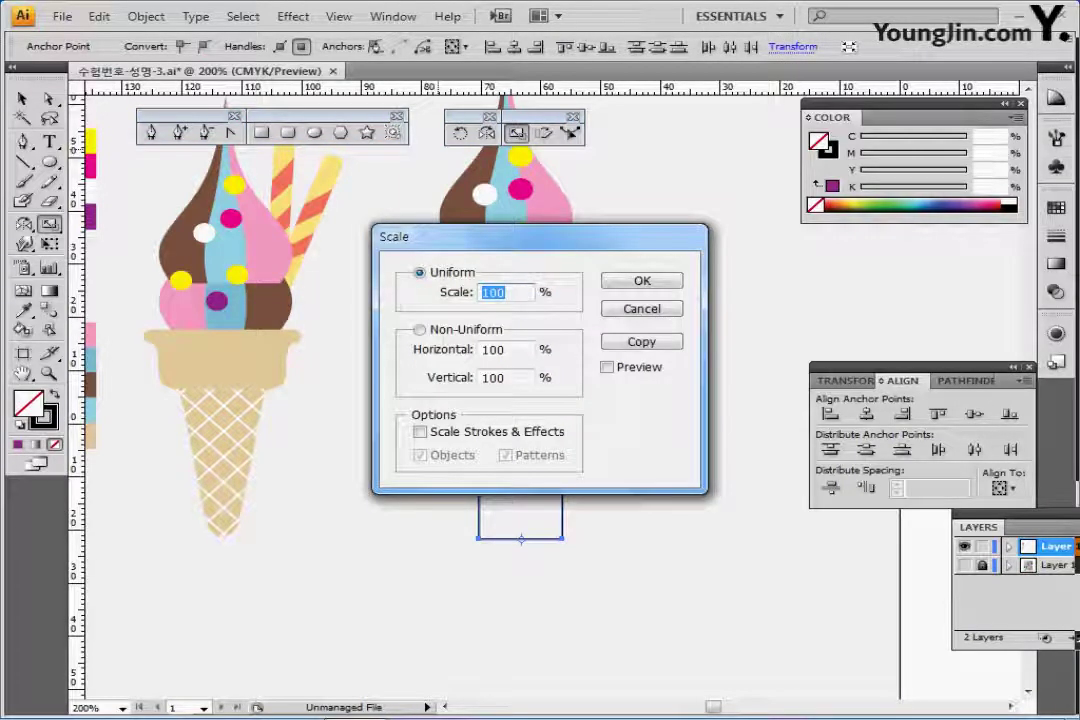
pyautogui.click(608, 367)
pyautogui.moveTo(501, 293); pyautogui.dragTo(482, 293)
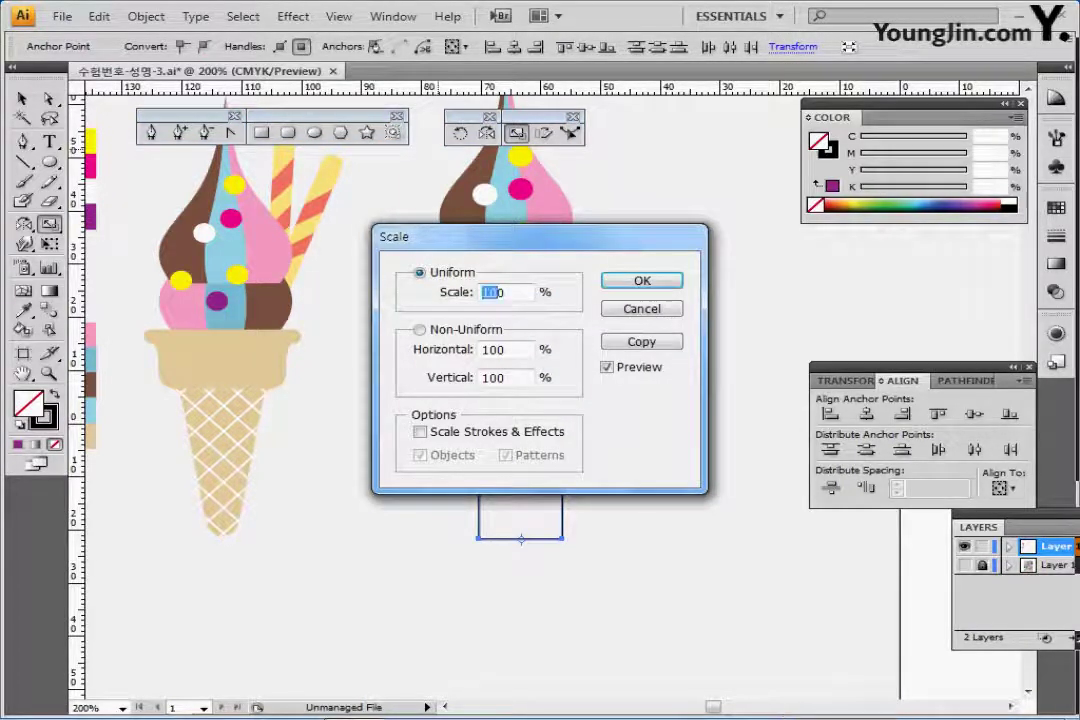
pyautogui.press('Return')
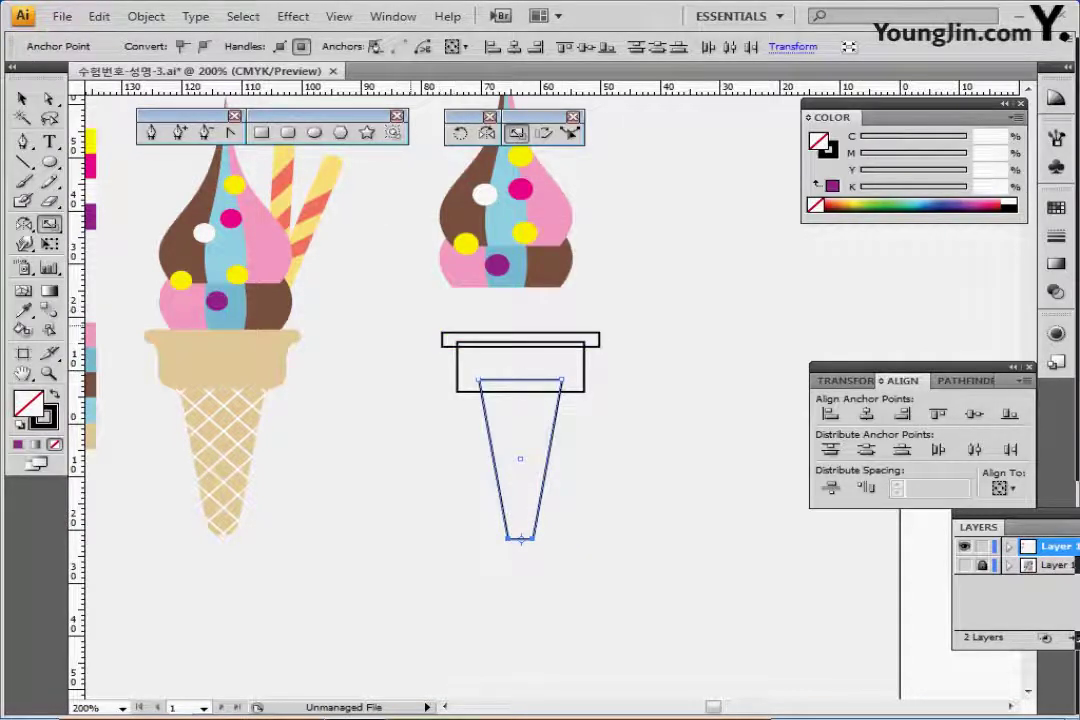
# Step: Select the three cone outlines and unite them into a single shape
pyautogui.moveTo(430, 343); pyautogui.dragTo(643, 573)
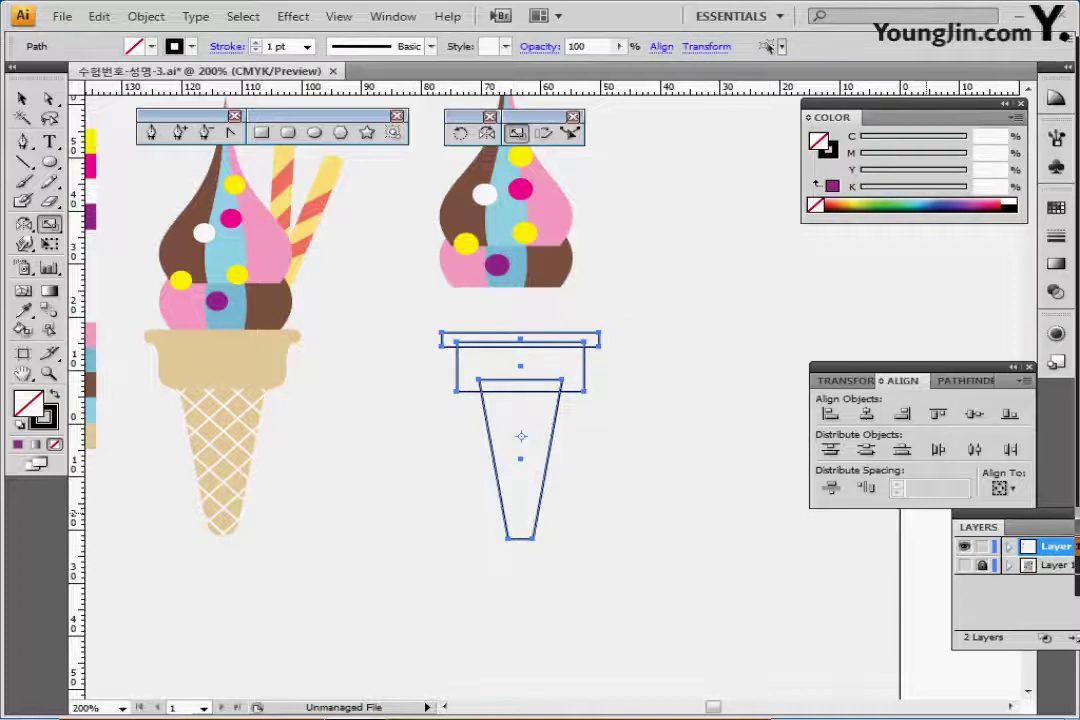
pyautogui.click(957, 381)
pyautogui.click(829, 415)
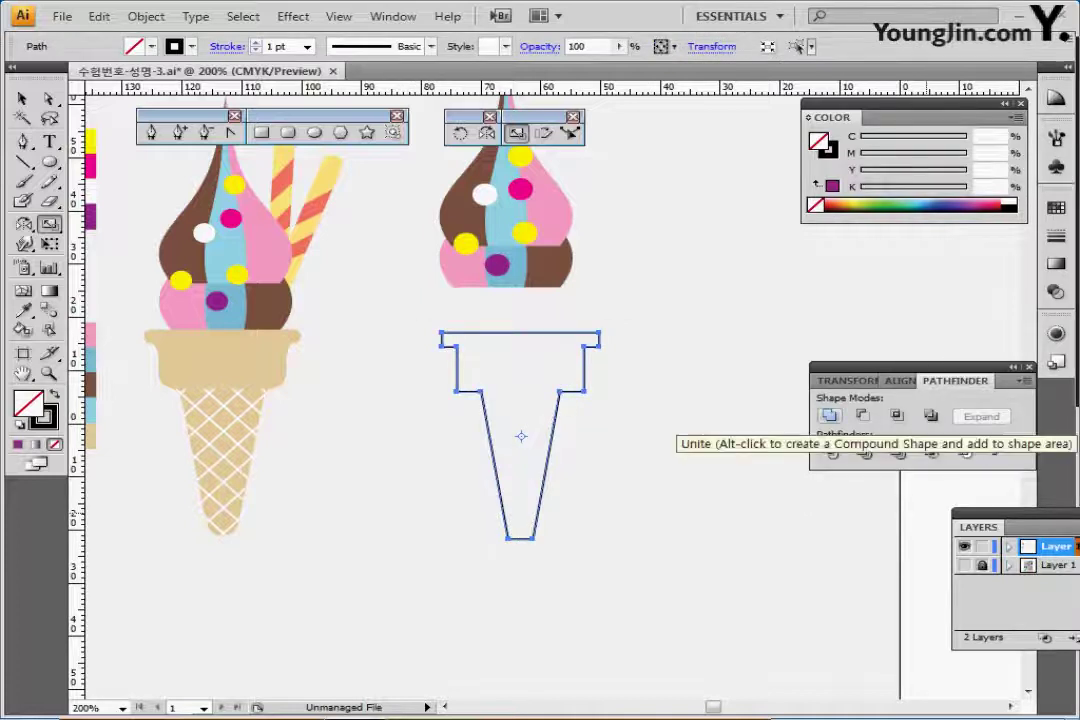
# Step: Round the united cone outline's corners with a 3 mm radius and expand its appearance into editable paths
pyautogui.click(293, 16)
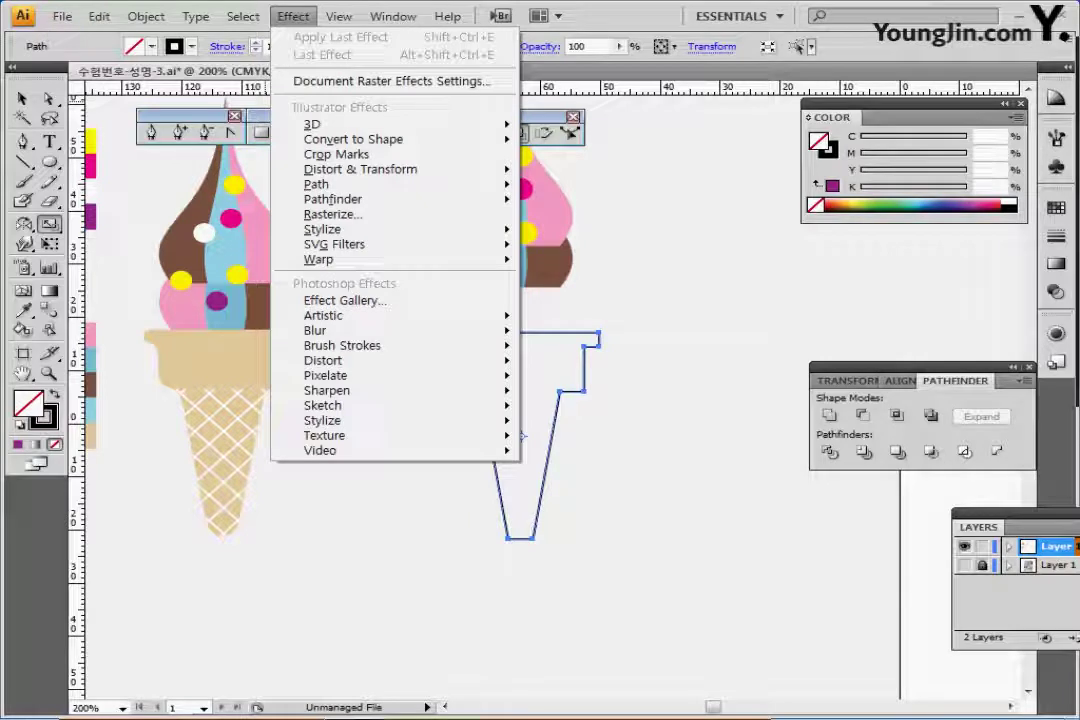
pyautogui.moveTo(360, 229)
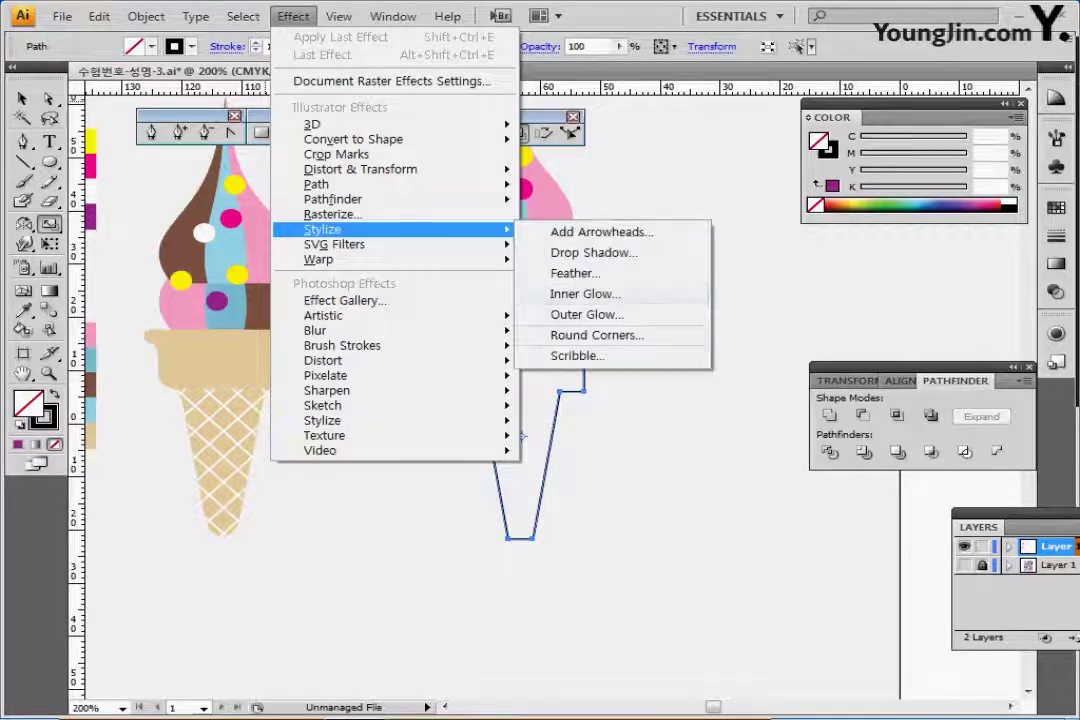
pyautogui.click(597, 335)
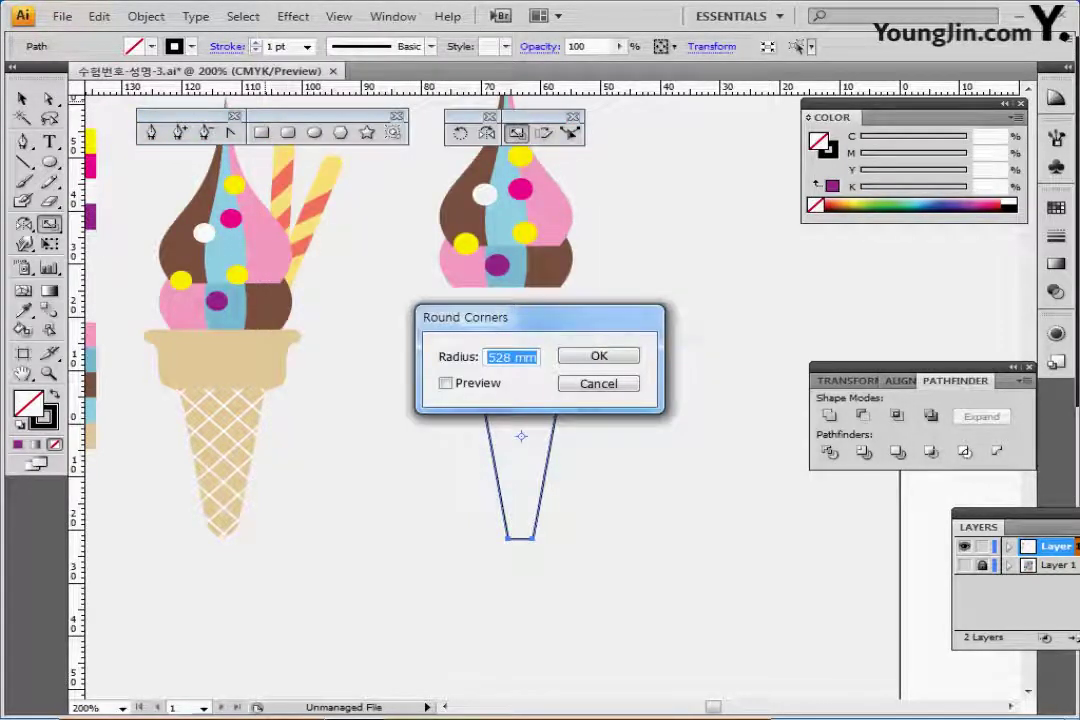
pyautogui.write('3')
pyautogui.press('Return')
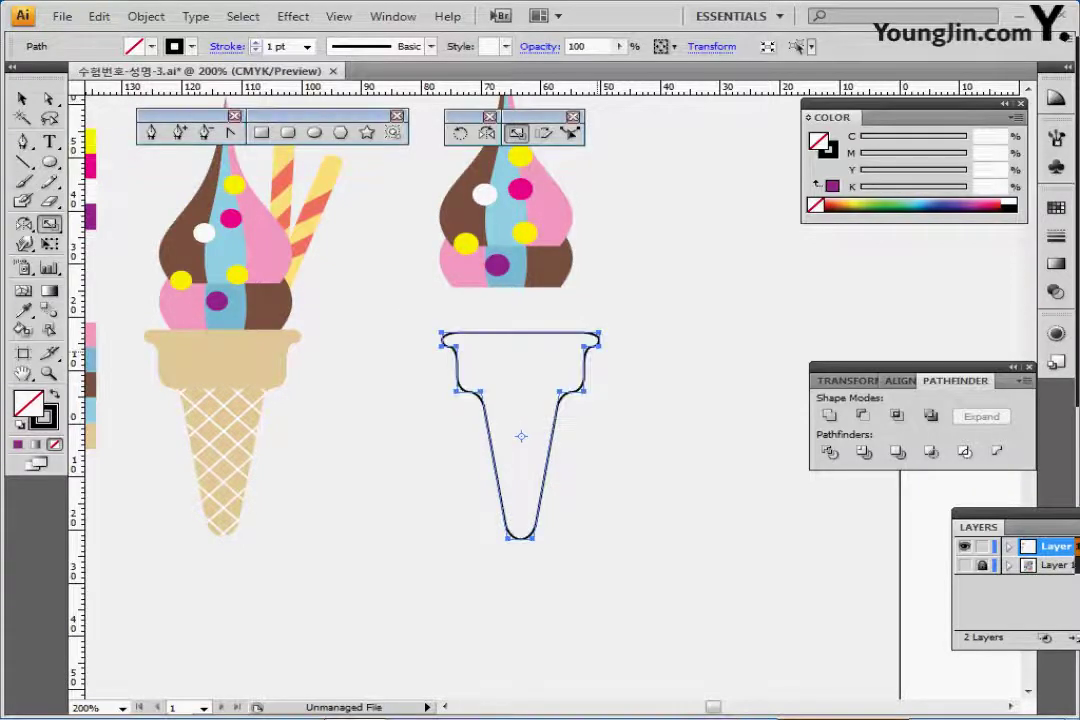
pyautogui.click(146, 16)
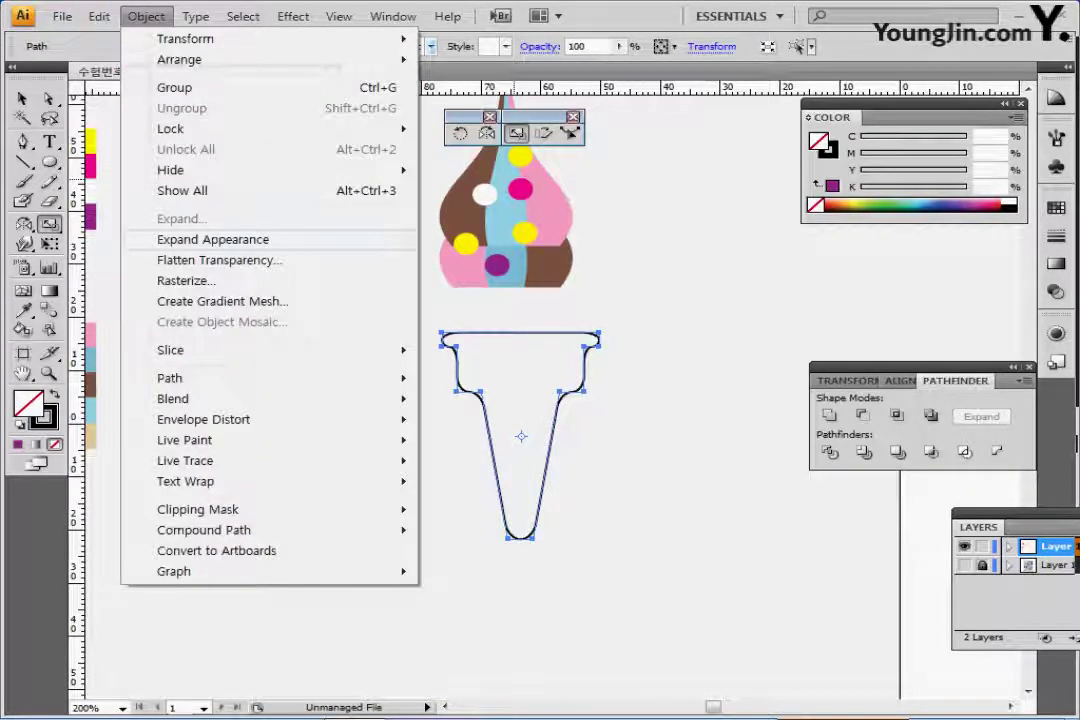
pyautogui.click(213, 239)
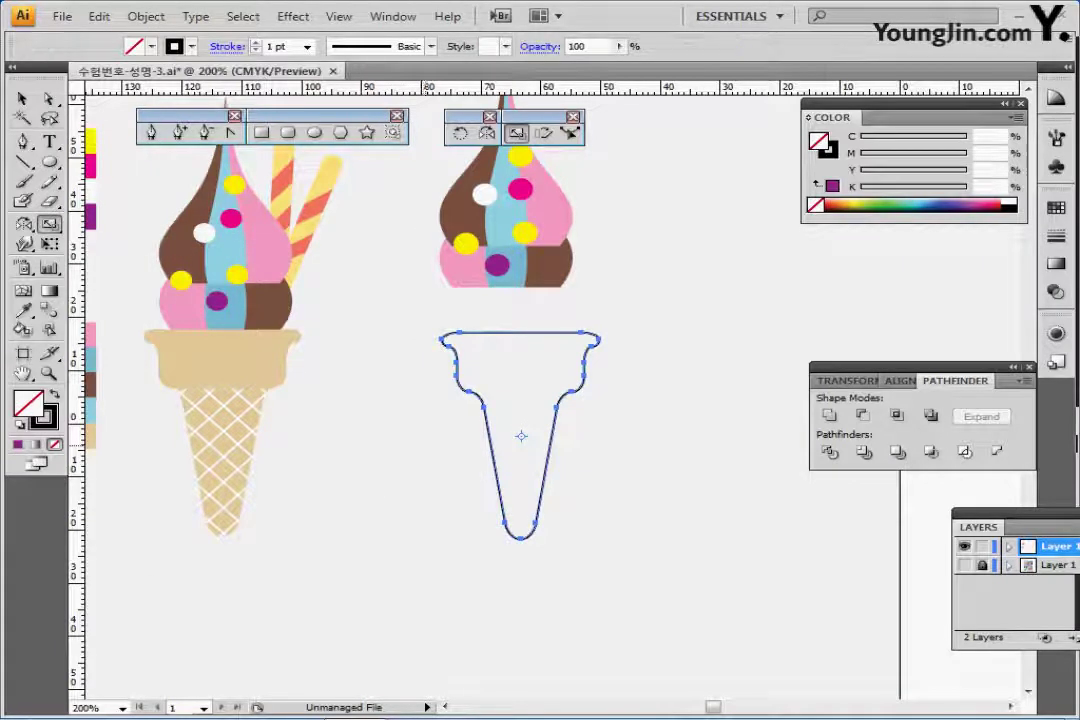
# Step: Apply the reference cone's tan fill (C 10, M 20, Y 40, K 0) without a stroke, deselect the cone, and save
pyautogui.keyDown('ctrl'); pyautogui.click(448, 381); pyautogui.keyUp('ctrl')
pyautogui.moveTo(412, 336); pyautogui.dragTo(494, 419)
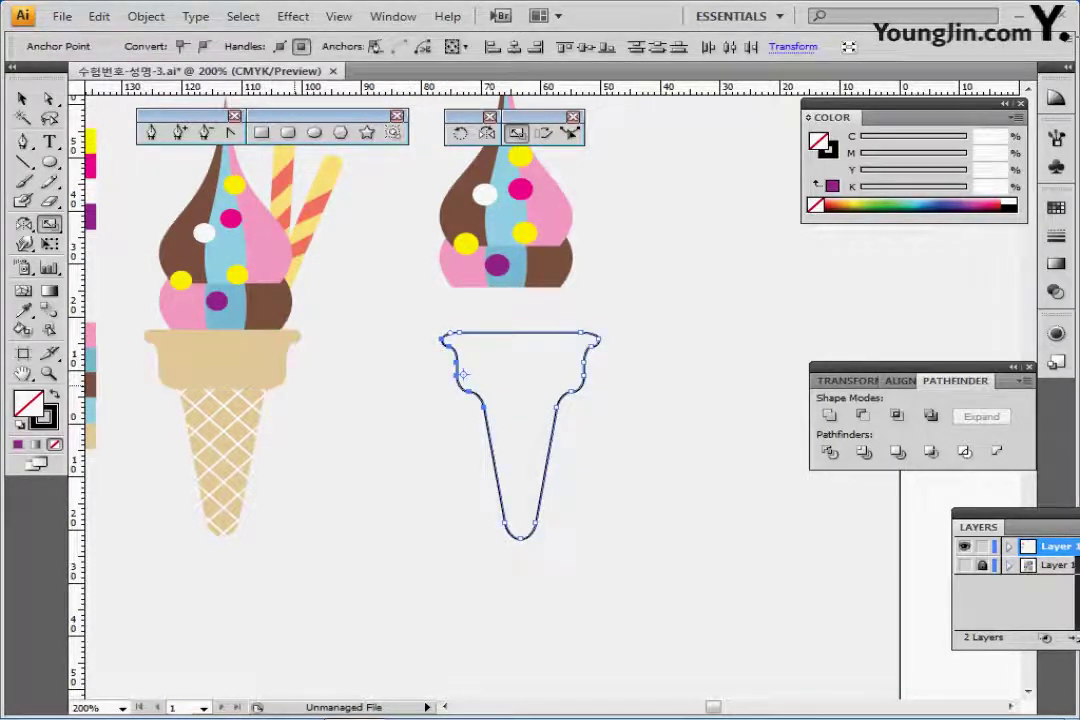
pyautogui.press('i')
pyautogui.click(220, 355)
pyautogui.hotkey('ctrl', 'shift', 'a')
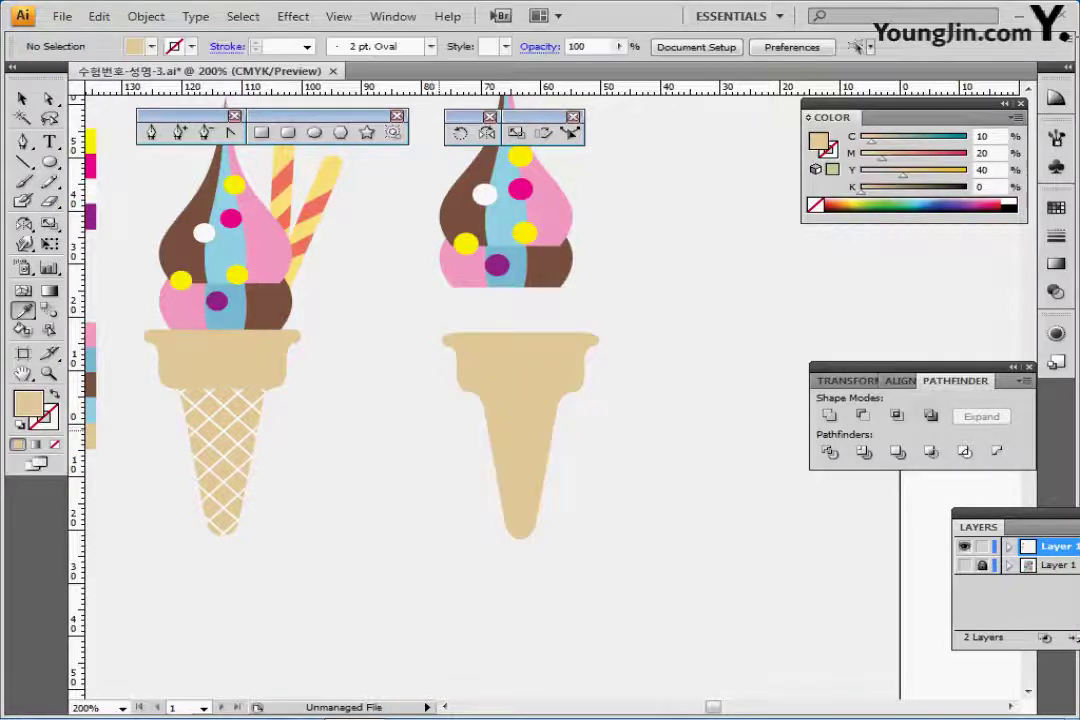
pyautogui.hotkey('ctrl', 's')
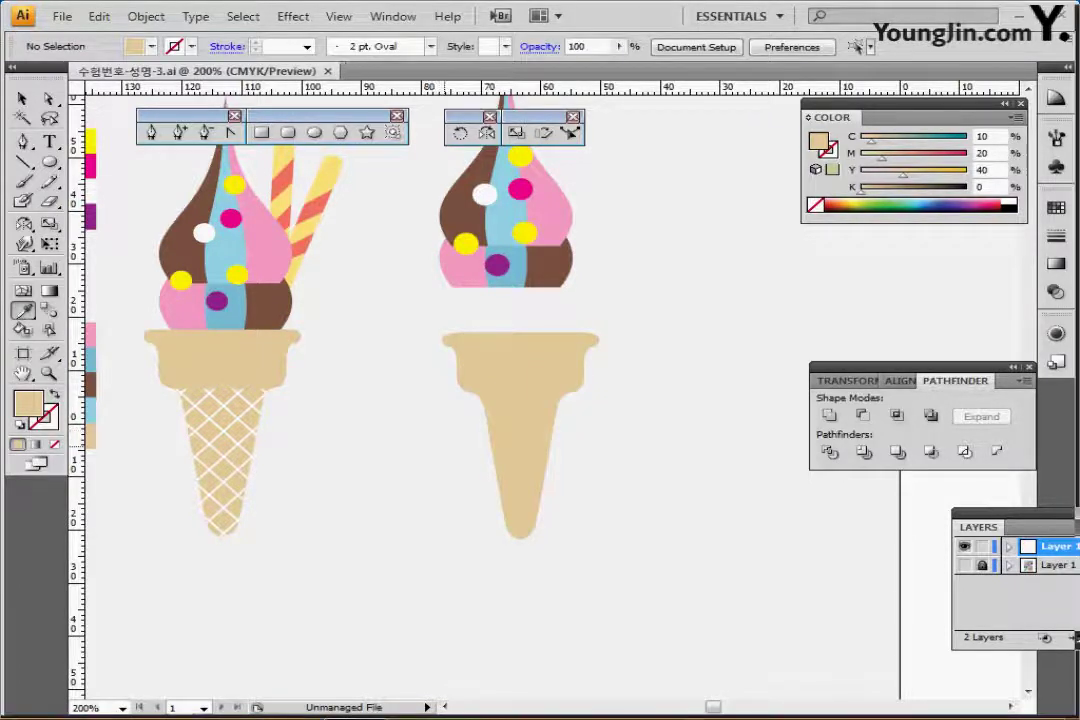
# Step: Draw a horizontal line about 63 mm long across the cone just below its collar, with a 1 pt black stroke and no fill
pyautogui.moveTo(355, 370); pyautogui.dragTo(376, 336)
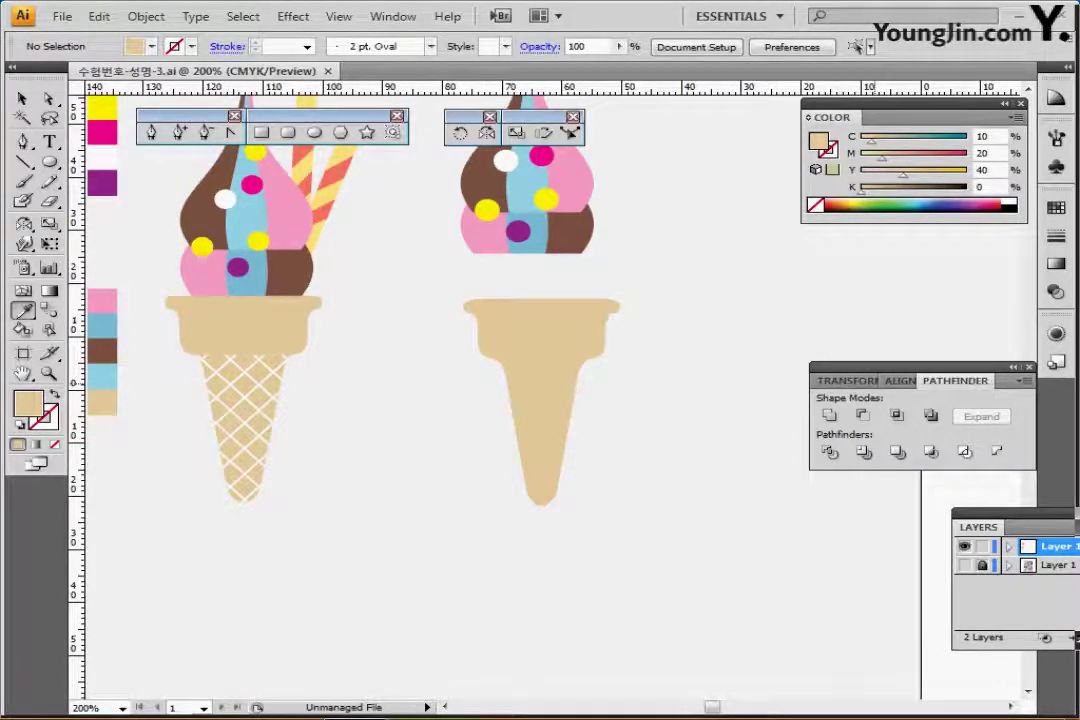
pyautogui.click(1013, 367)
pyautogui.moveTo(650, 430); pyautogui.dragTo(620, 405)
pyautogui.click(22, 162)
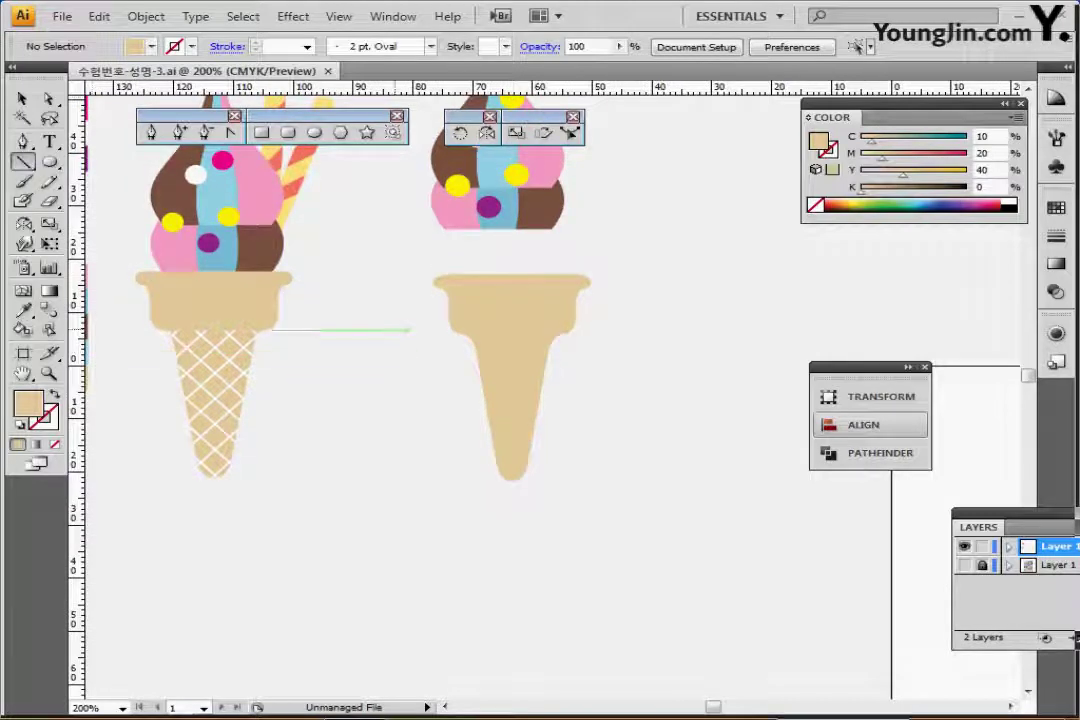
pyautogui.moveTo(176, 331); pyautogui.dragTo(732, 333)
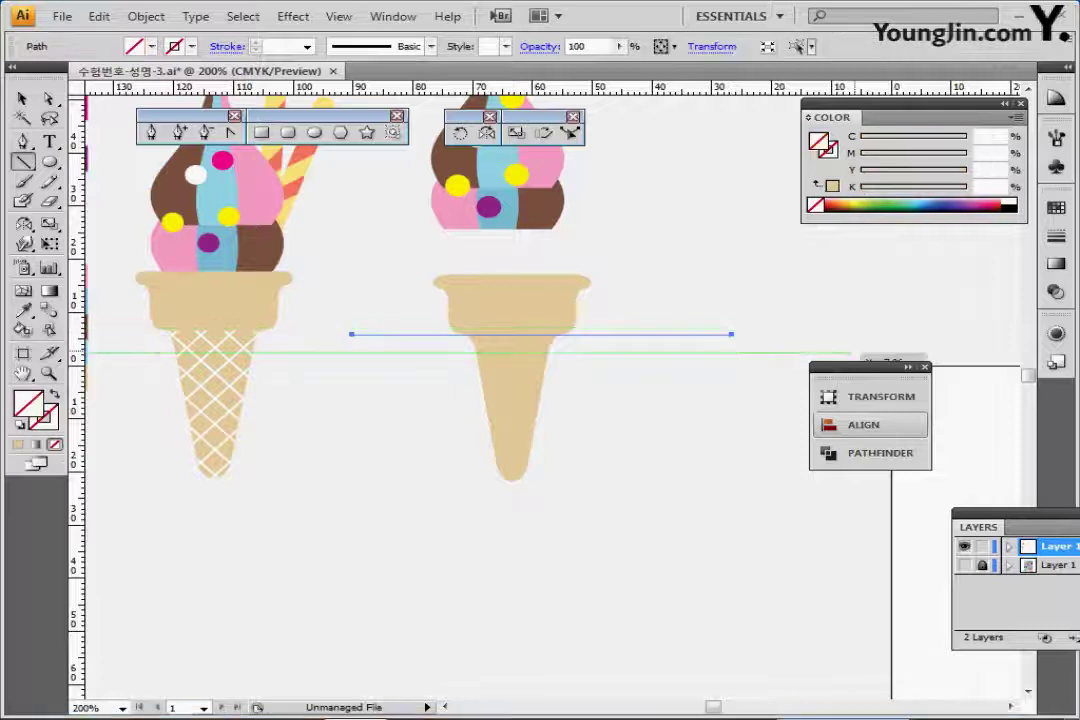
pyautogui.press('d')
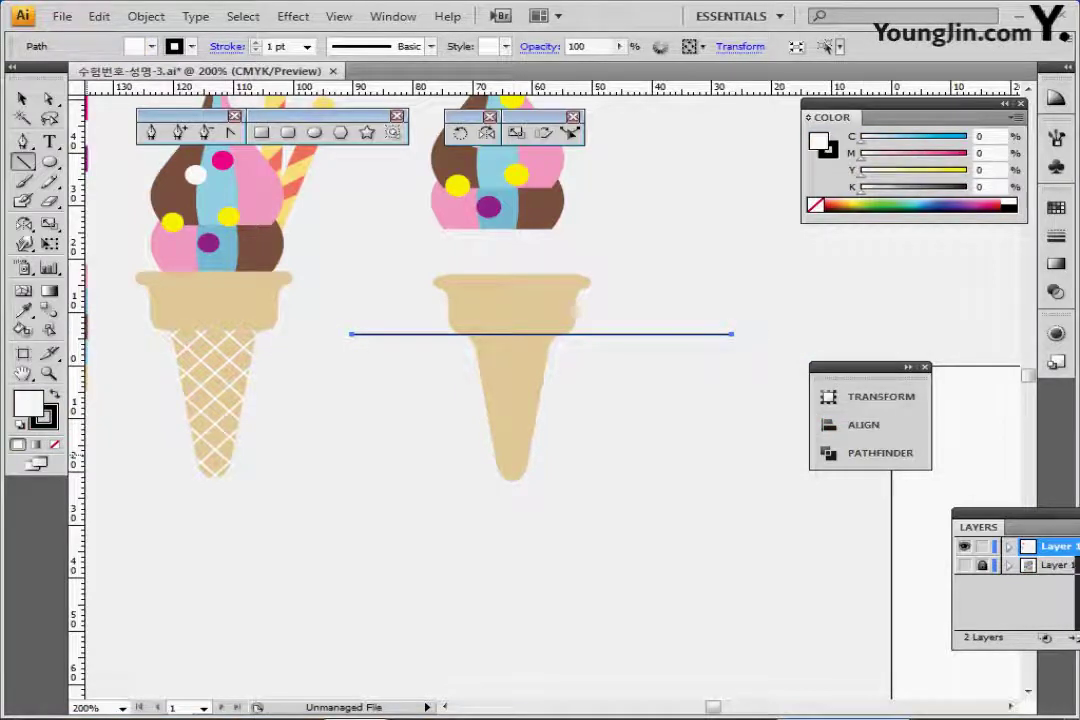
pyautogui.press('/')
pyautogui.moveTo(296, 399); pyautogui.dragTo(345, 381)
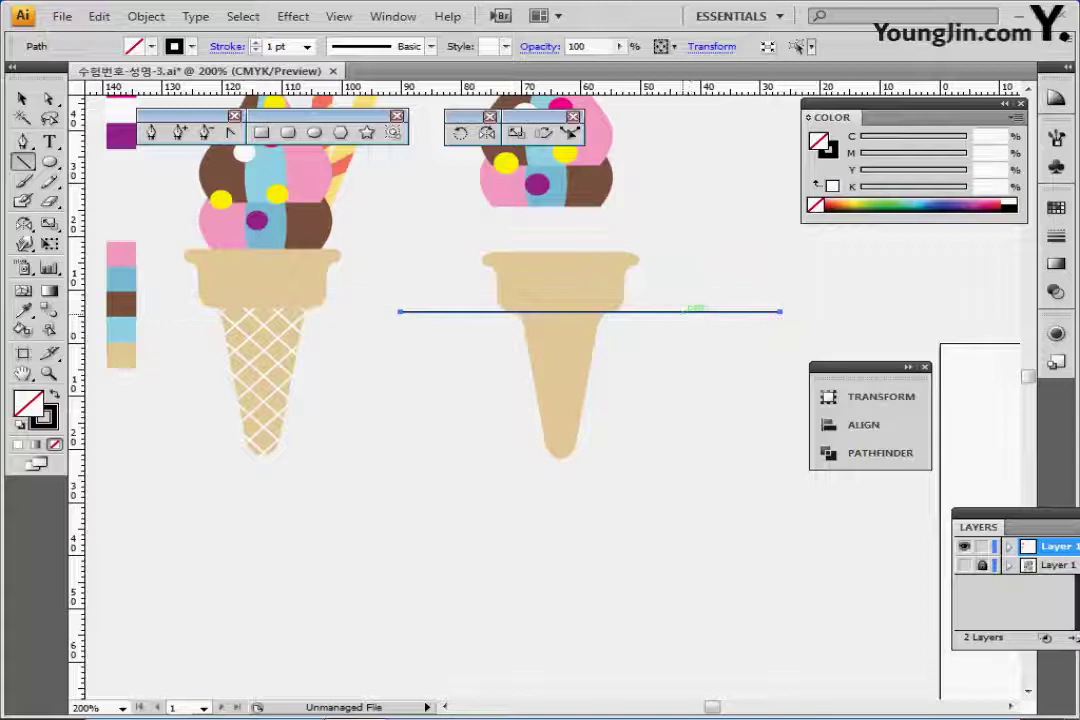
# Step: Copy the horizontal line a short distance down and repeat the copy to make ten evenly spaced lines reaching below the cone's tip
pyautogui.moveTo(693, 311); pyautogui.dragTo(695, 336)
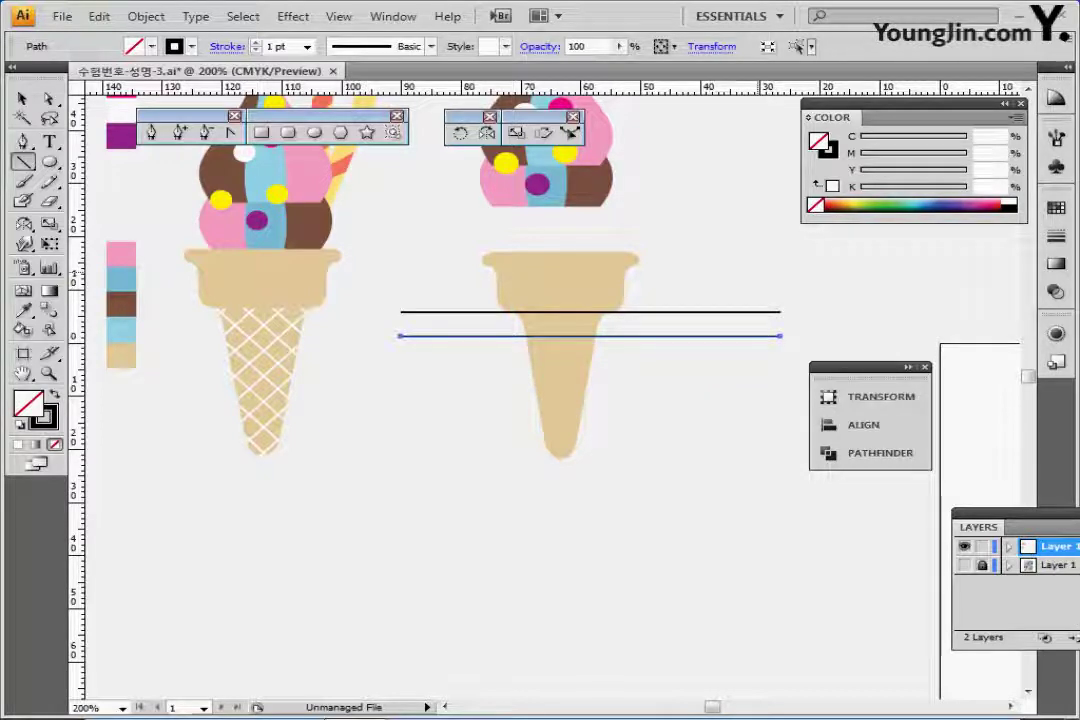
pyautogui.hotkey('ctrl', 'd')
pyautogui.hotkey('ctrl', 'd')
pyautogui.hotkey('ctrl', 'd')
pyautogui.hotkey('ctrl', 'd')
pyautogui.hotkey('ctrl', 'd')
pyautogui.hotkey('ctrl', 'd')
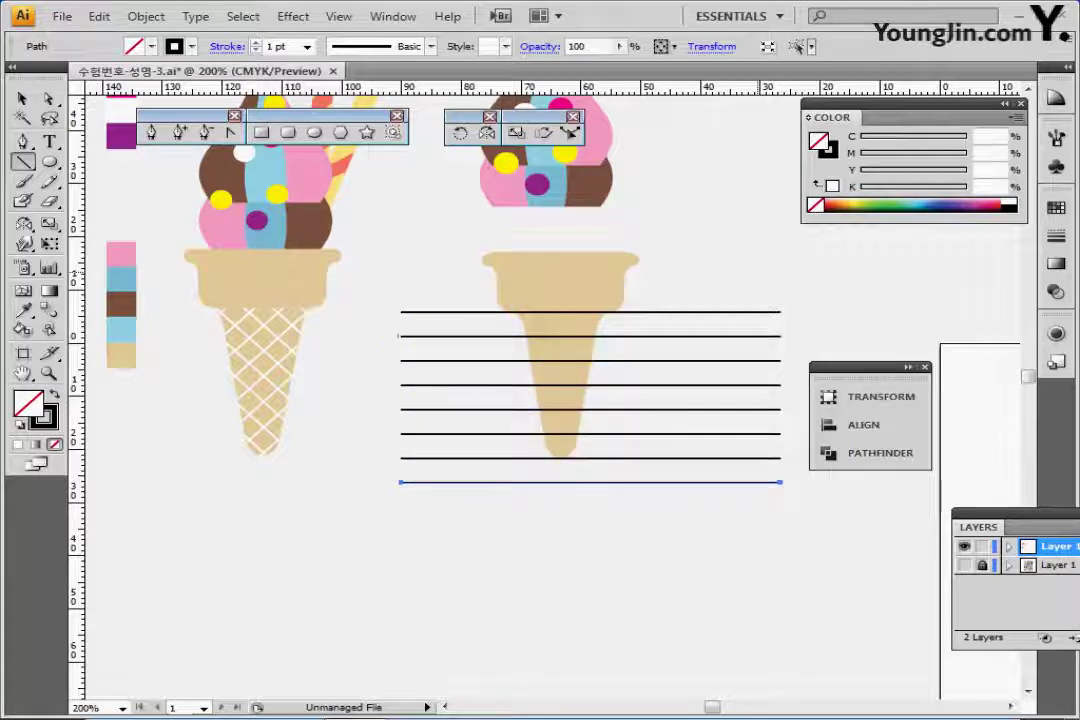
pyautogui.hotkey('ctrl', 'd')
pyautogui.hotkey('ctrl', 'd')
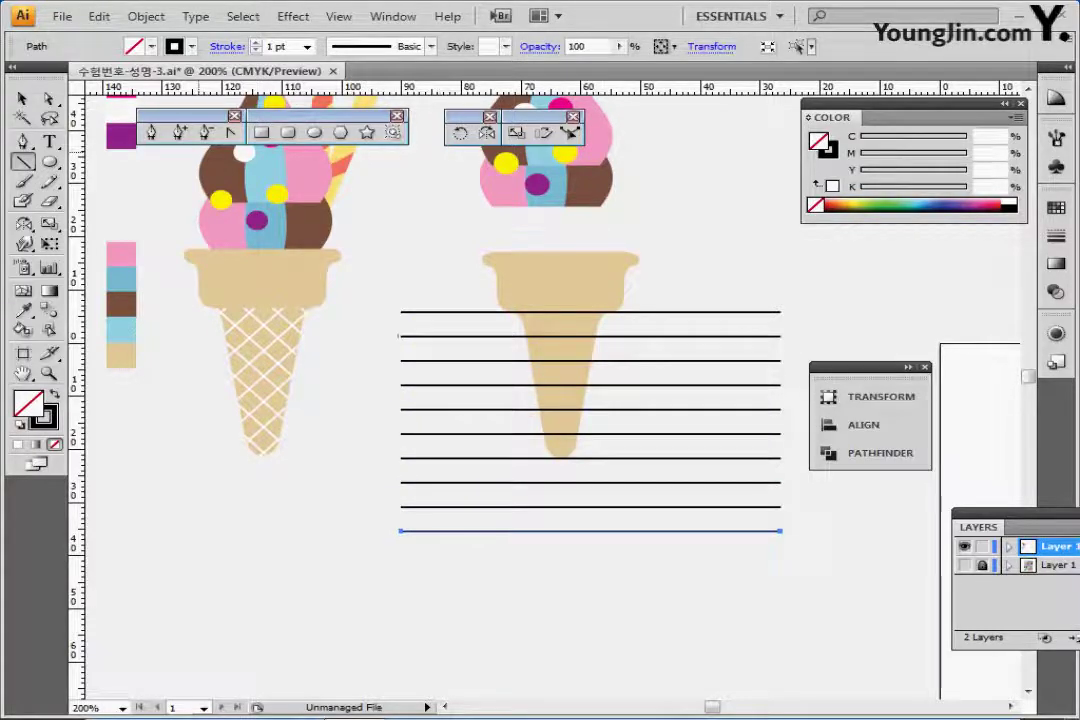
# Step: Select all ten horizontal lines and make a copy of them rotated by 90°
pyautogui.press('v')
pyautogui.moveTo(785, 605); pyautogui.dragTo(711, 265)
pyautogui.click(49, 223)
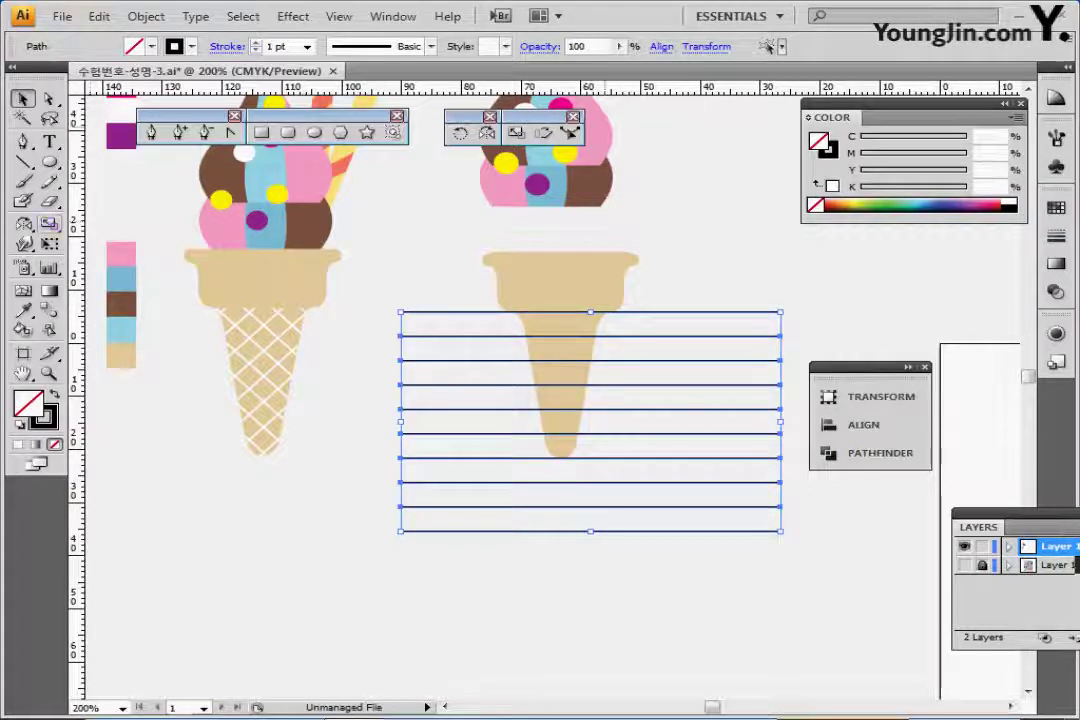
pyautogui.doubleClick(460, 133)
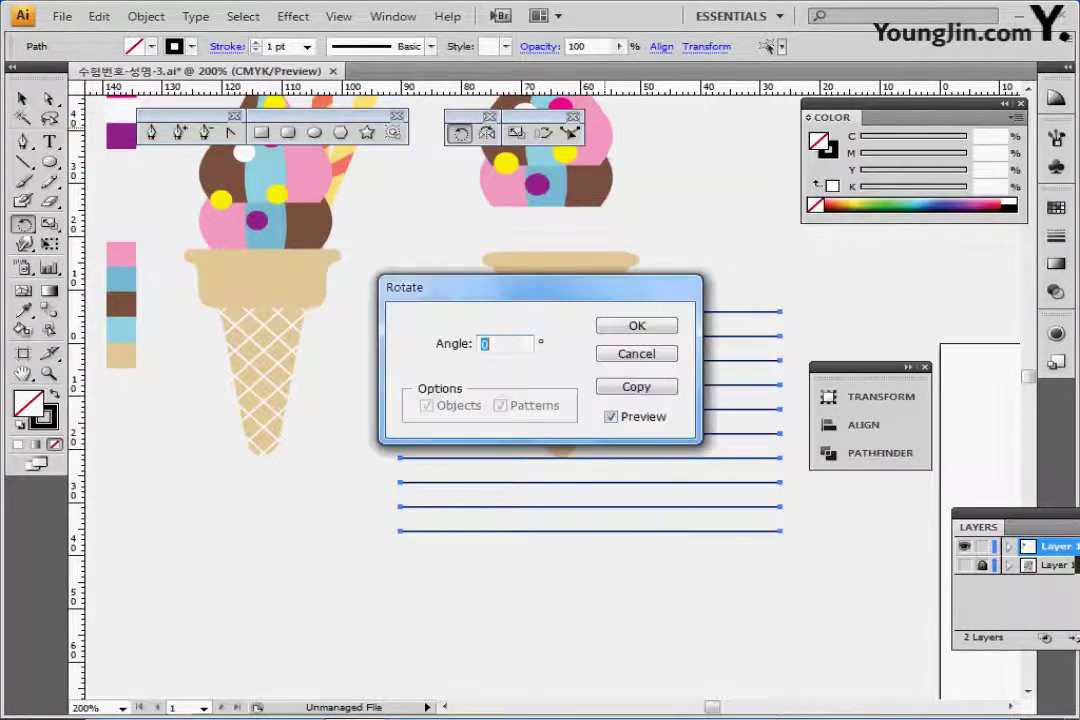
pyautogui.write('90')
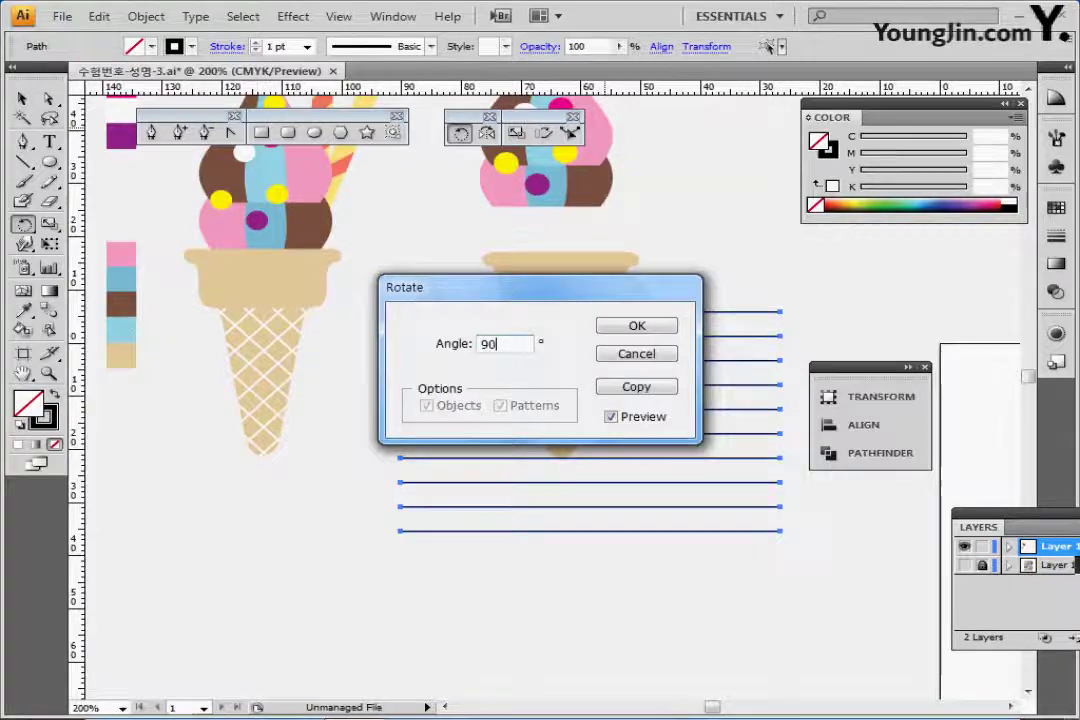
pyautogui.click(636, 386)
# Step: Select both the horizontal and vertical lines and rotate the whole grid by 45°
pyautogui.press('ctrl')
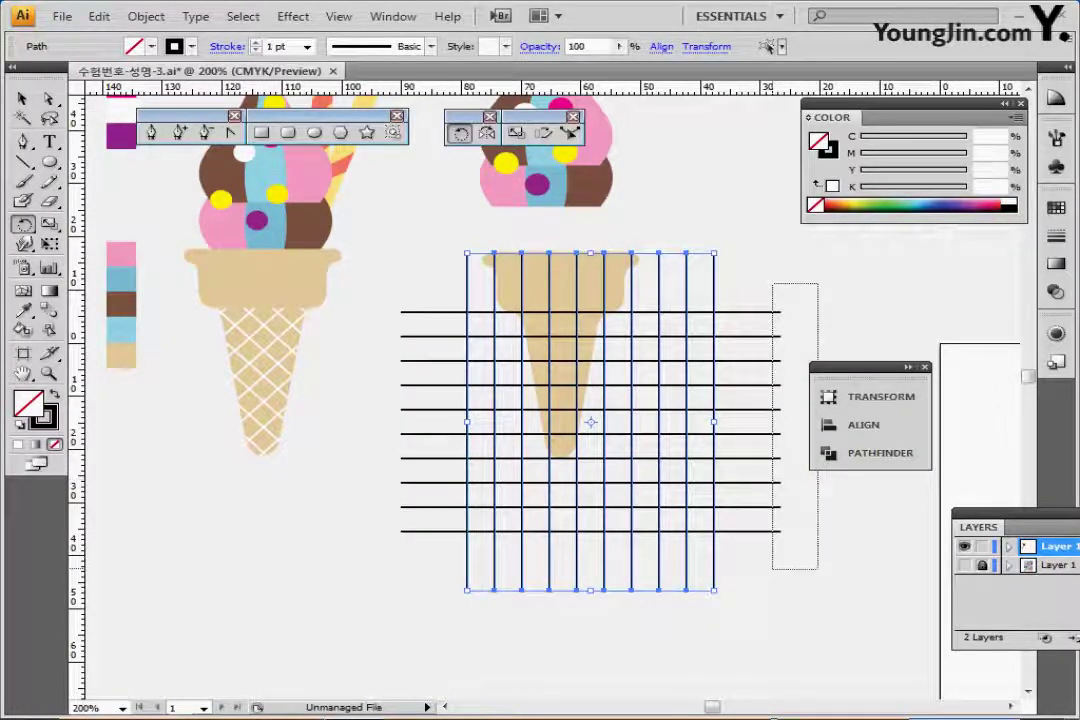
pyautogui.hotkey('ctrl', 'a')
pyautogui.hotkey('ctrl', 'shift', 'b')
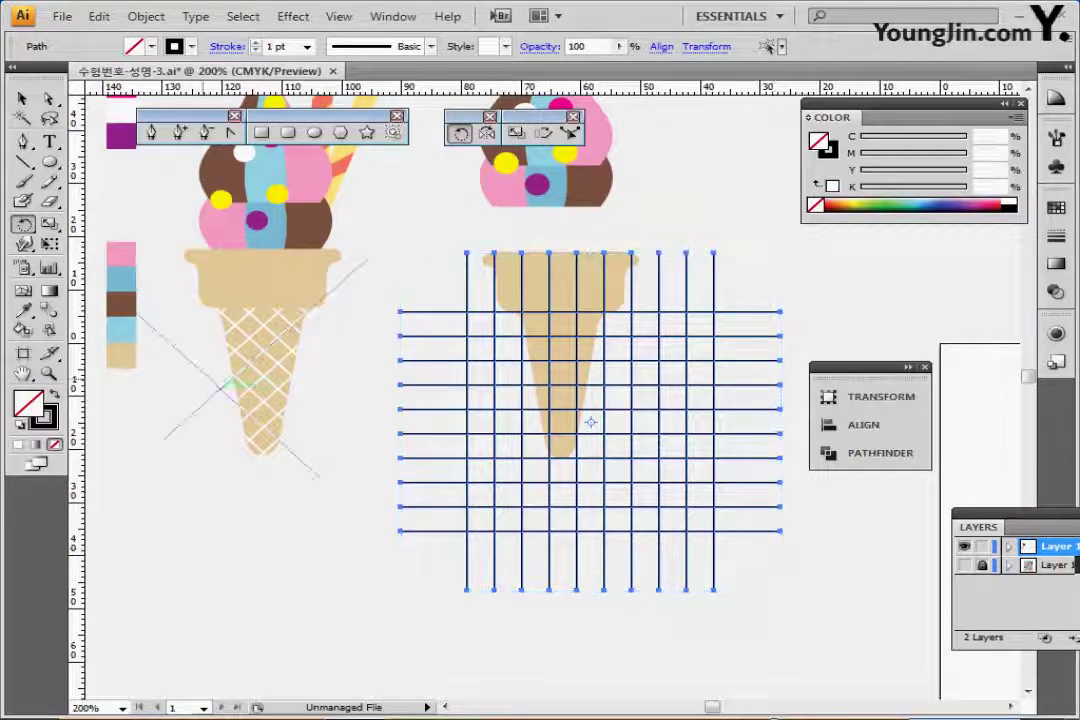
pyautogui.press('Return')
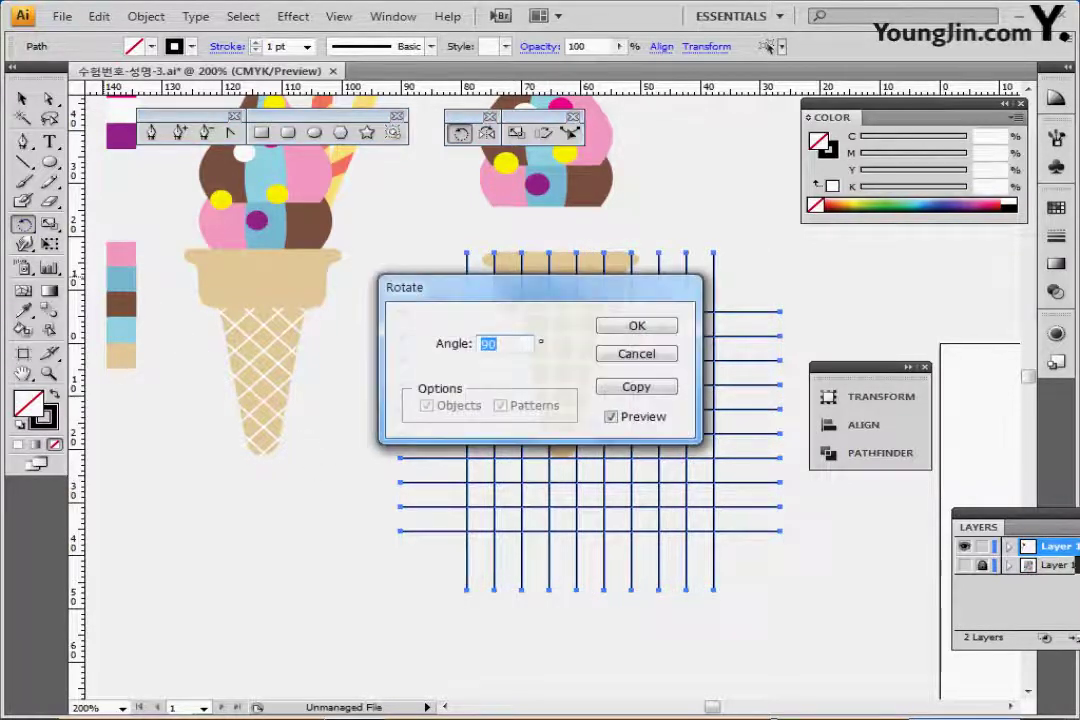
pyautogui.write('45')
pyautogui.press('Return')
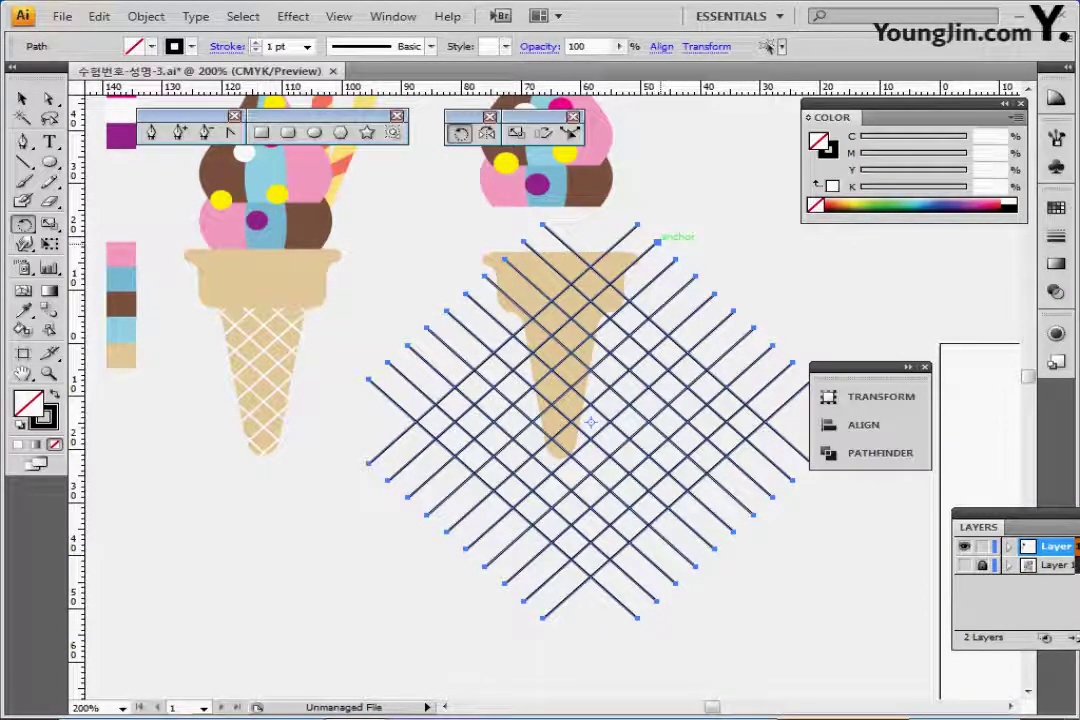
# Step: Group the diagonal grid with its bounding box shown, and move it sideways and slightly up relative to the cone
pyautogui.hotkey('ctrl', 'shift', 'b')
pyautogui.hotkey('ctrl', 'g')
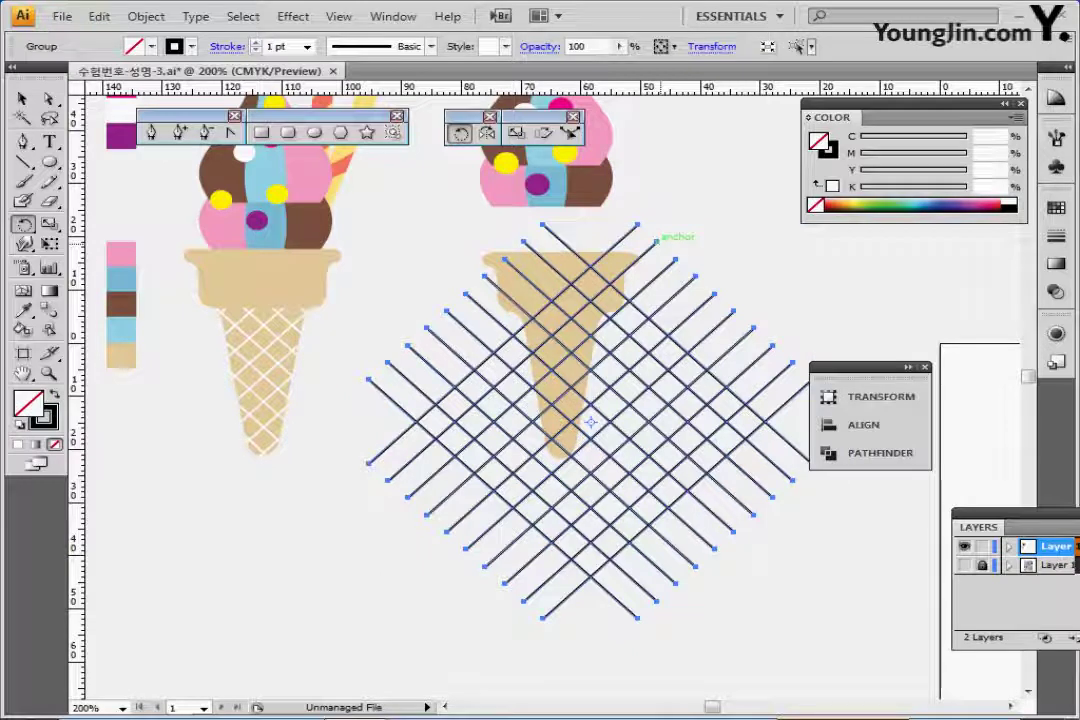
pyautogui.press('v')
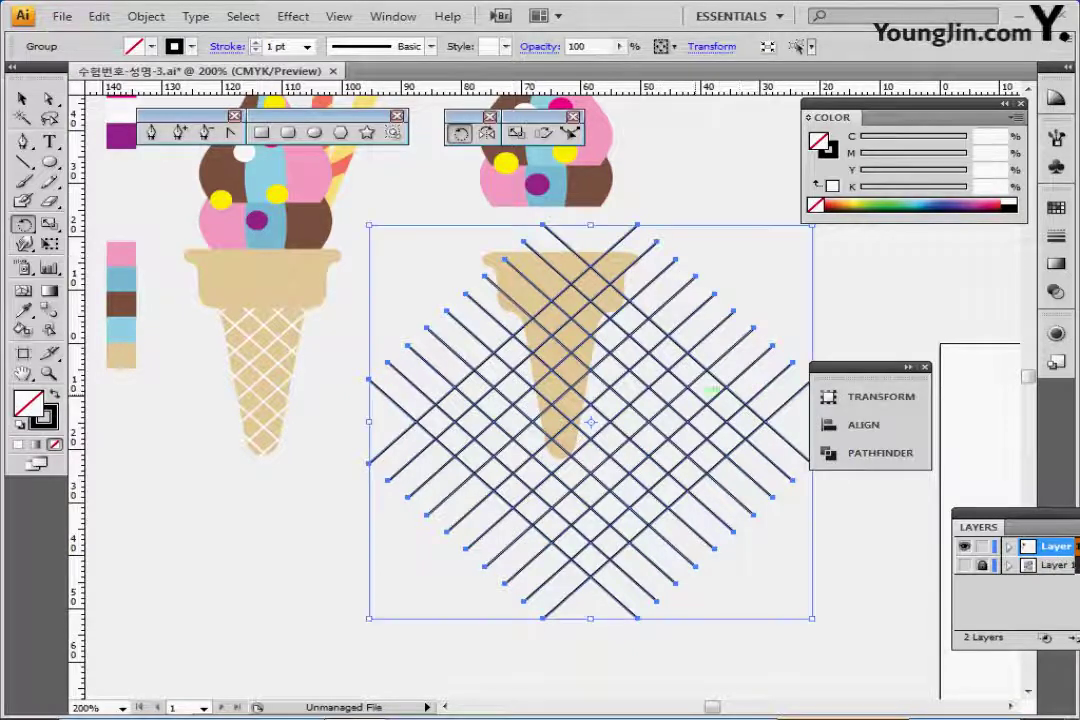
pyautogui.moveTo(708, 385); pyautogui.dragTo(794, 351)
pyautogui.moveTo(633, 391)
pyautogui.mouseDown()
pyautogui.moveTo(855, 366)
pyautogui.moveTo(633, 391)
pyautogui.mouseUp()
pyautogui.moveTo(860, 367); pyautogui.dragTo(955, 438)
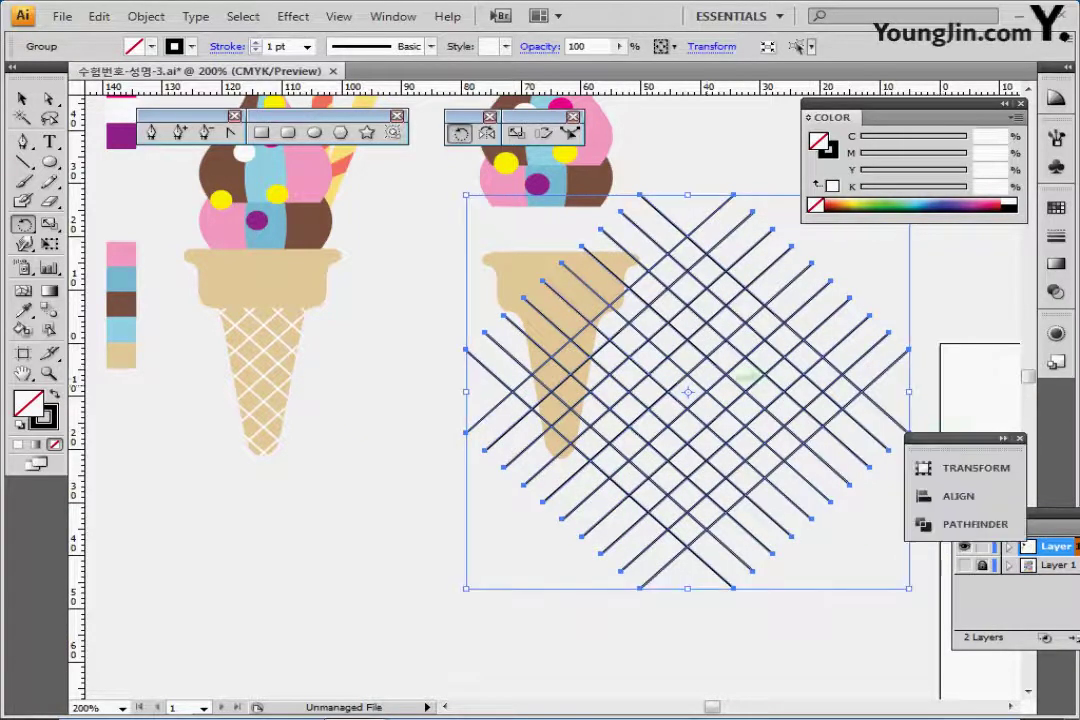
# Step: Move the diagonal grid sideways clear of the cone, save the file and deselect everything
pyautogui.moveTo(656, 371); pyautogui.dragTo(838, 328)
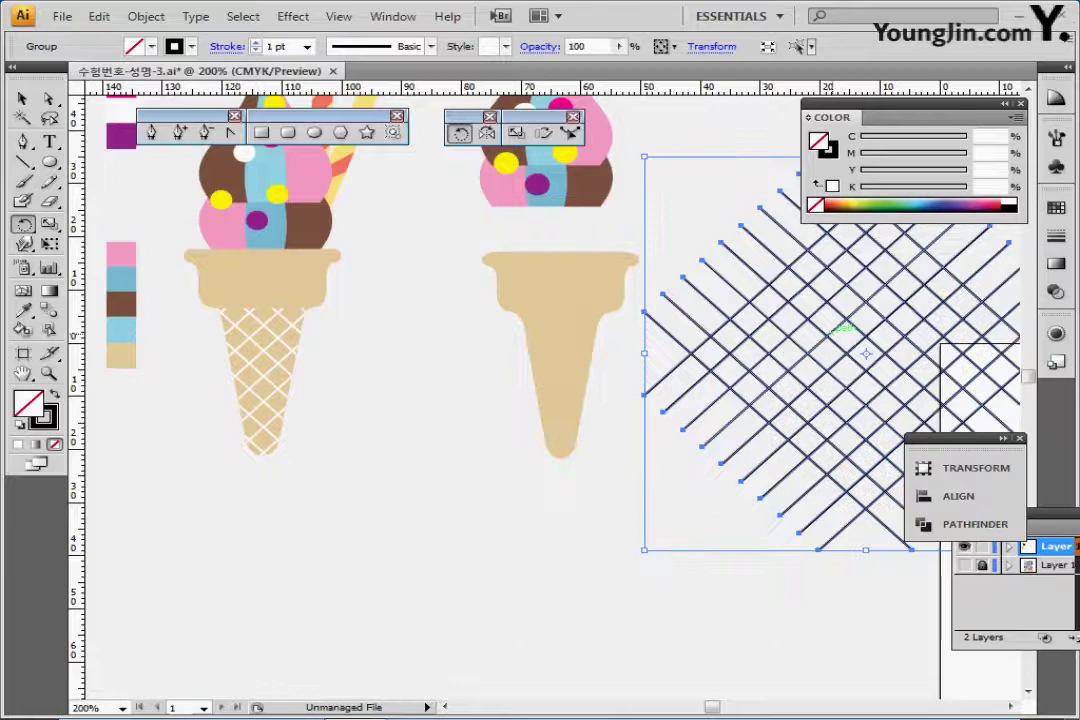
pyautogui.hotkey('ctrl', 's')
pyautogui.hotkey('ctrl', 'shift', 'a')
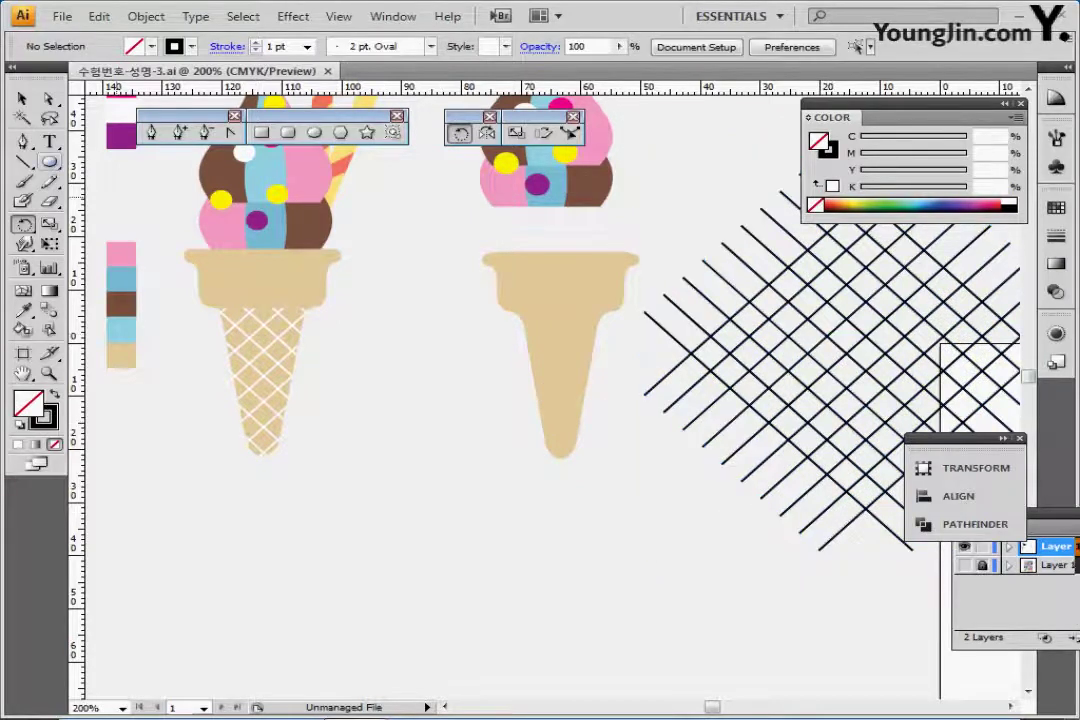
# Step: Shift the cone slightly toward the reference and draw a blue-stroked horizontal line across it where the rim section meets the tapered part
pyautogui.click(50, 162)
pyautogui.click(24, 162)
pyautogui.moveTo(568, 301); pyautogui.dragTo(507, 302)
pyautogui.hotkey('ctrl', 'shift', 'a')
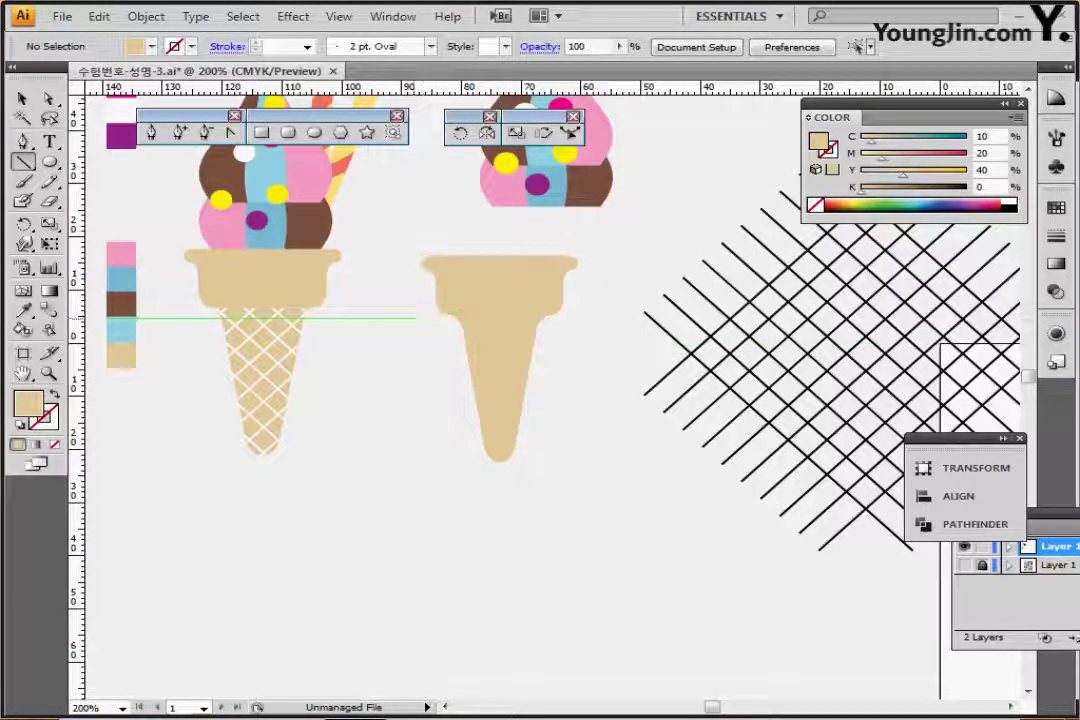
pyautogui.moveTo(397, 317); pyautogui.dragTo(607, 317)
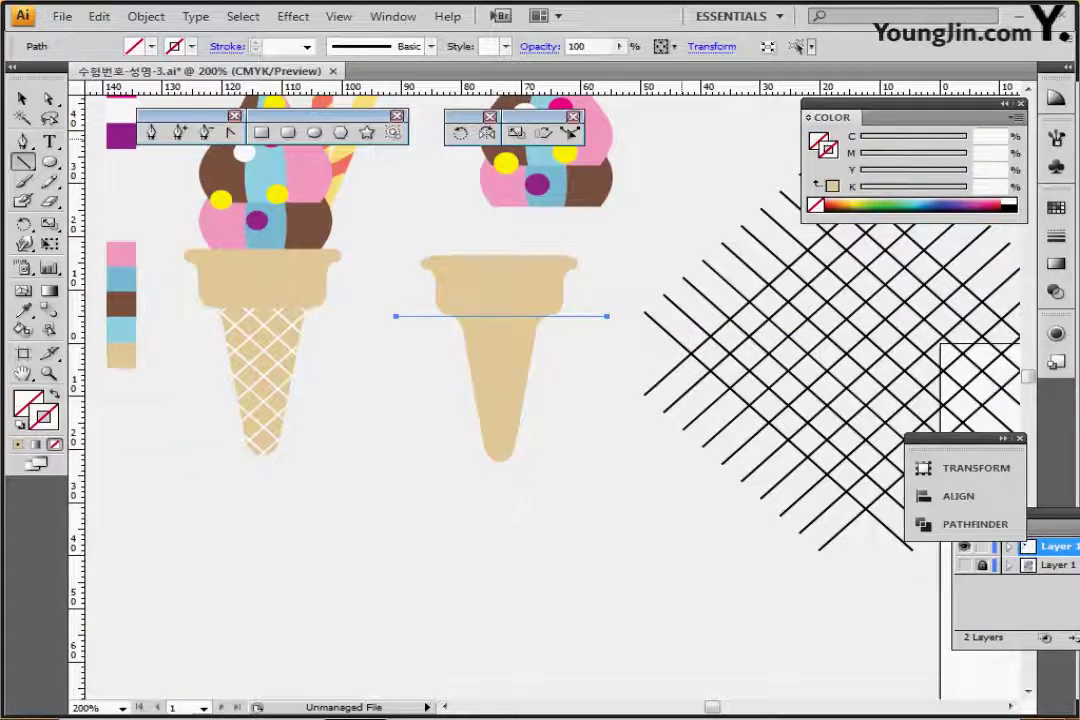
pyautogui.click(931, 204)
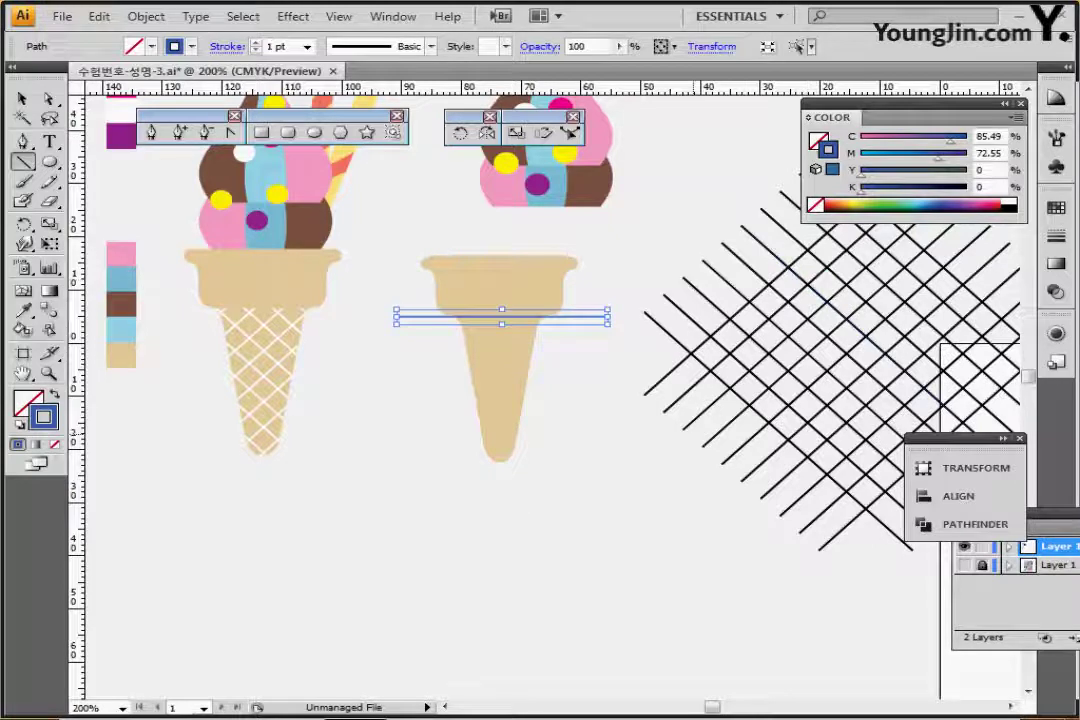
# Step: Divide the cone along the horizontal line with Pathfinder, then ungroup and deselect the resulting pieces
pyautogui.keyDown('ctrl'); pyautogui.click(680, 240); pyautogui.keyUp('ctrl')
pyautogui.moveTo(386, 316); pyautogui.dragTo(518, 480)
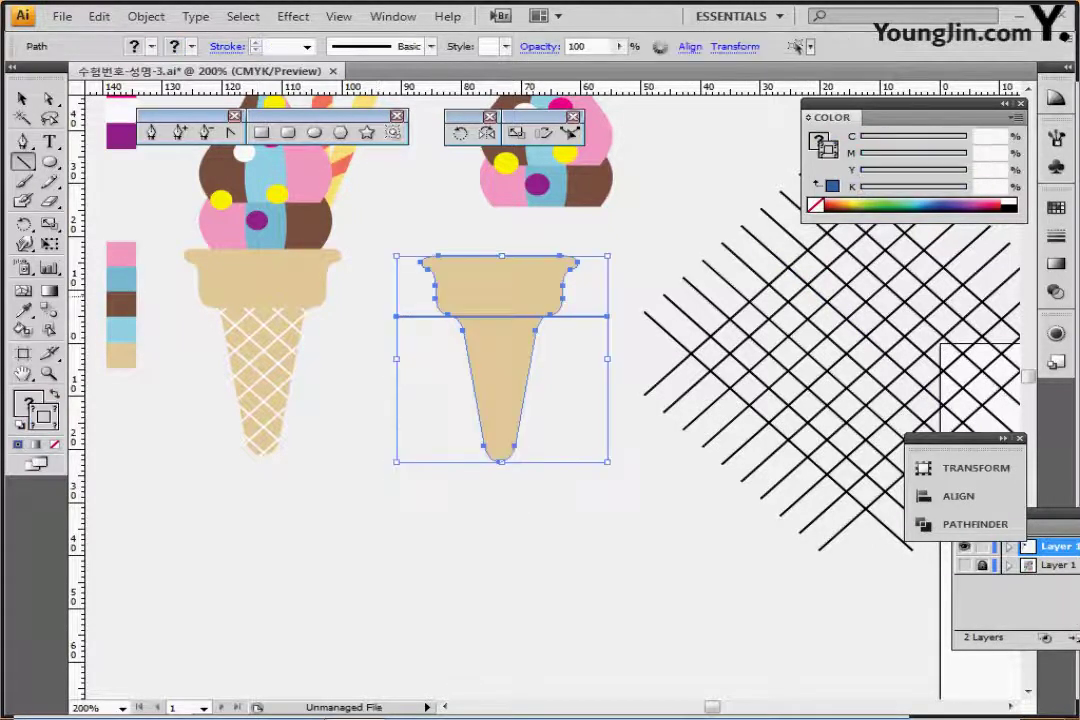
pyautogui.click(975, 524)
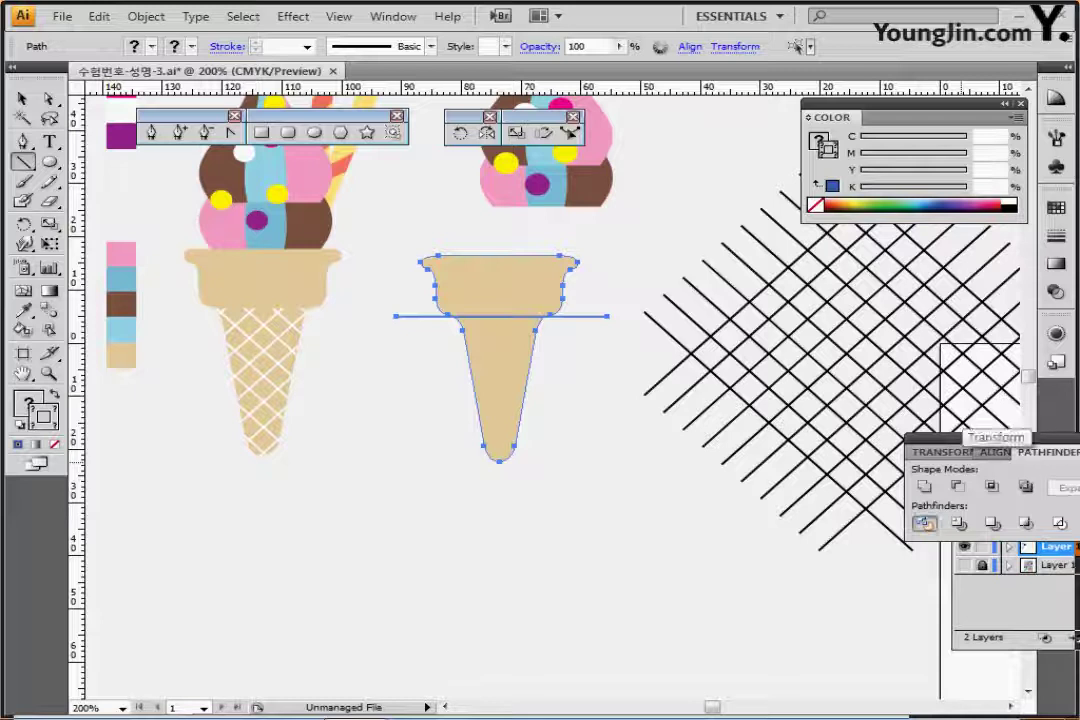
pyautogui.click(924, 522)
pyautogui.rightClick(475, 300)
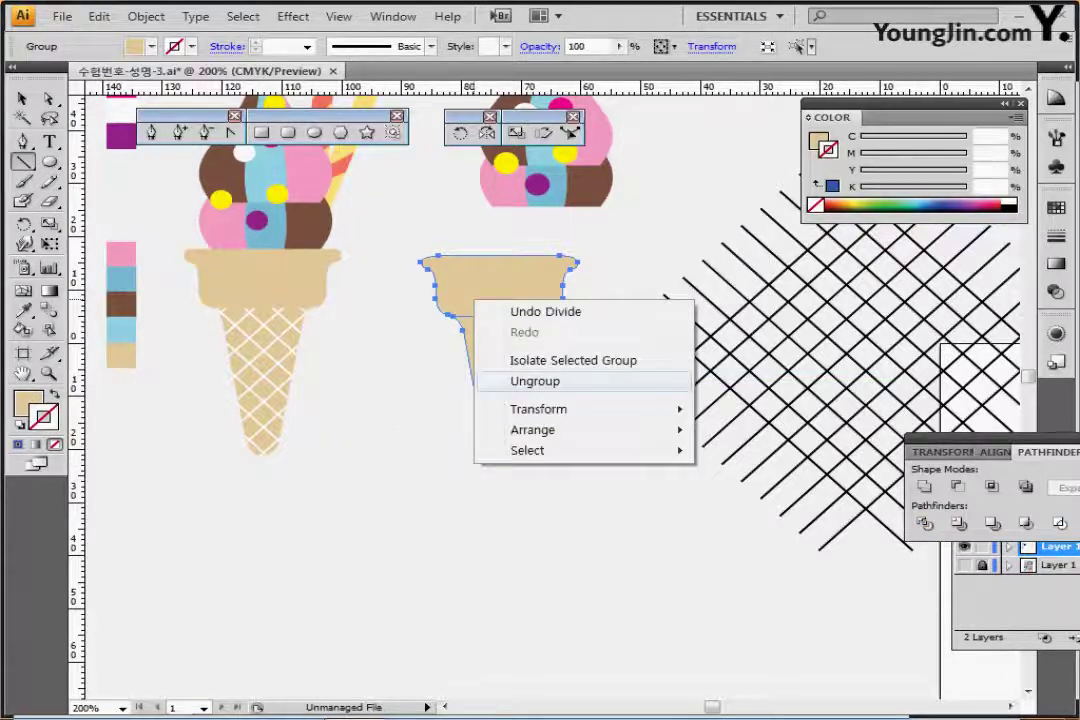
pyautogui.click(535, 381)
pyautogui.hotkey('ctrl', 'shift', 'a')
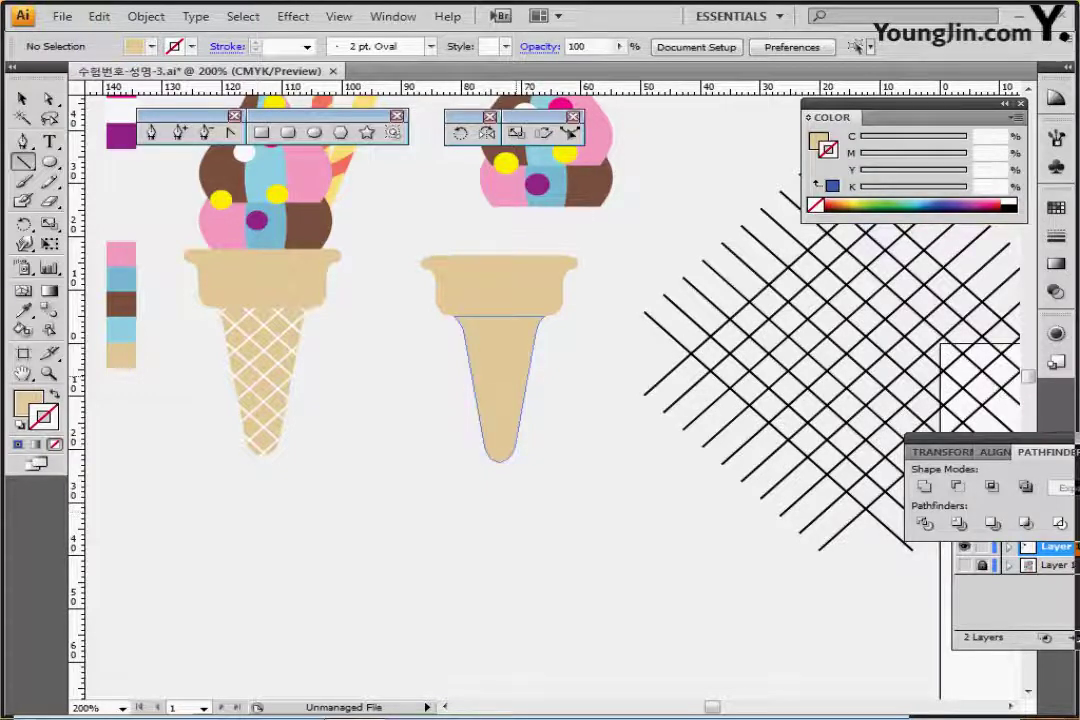
# Step: Copy the tapered lower cone piece, move the diagonal grid back over the cone and fine-tune its position, saving the file
pyautogui.click(498, 380)
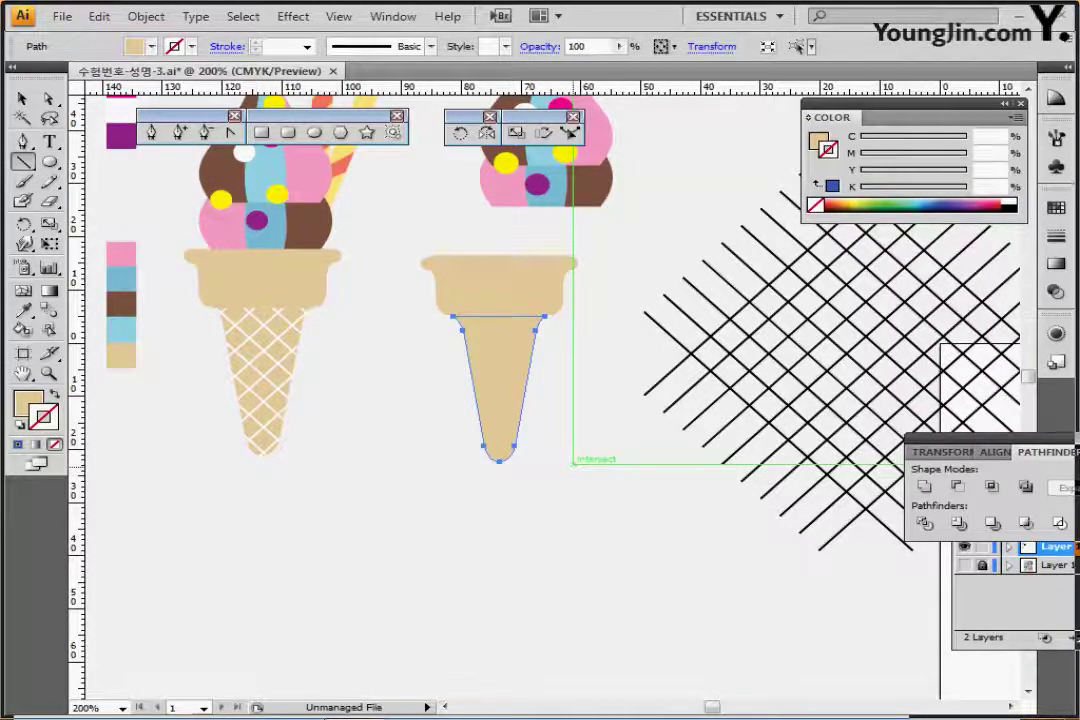
pyautogui.click(776, 381)
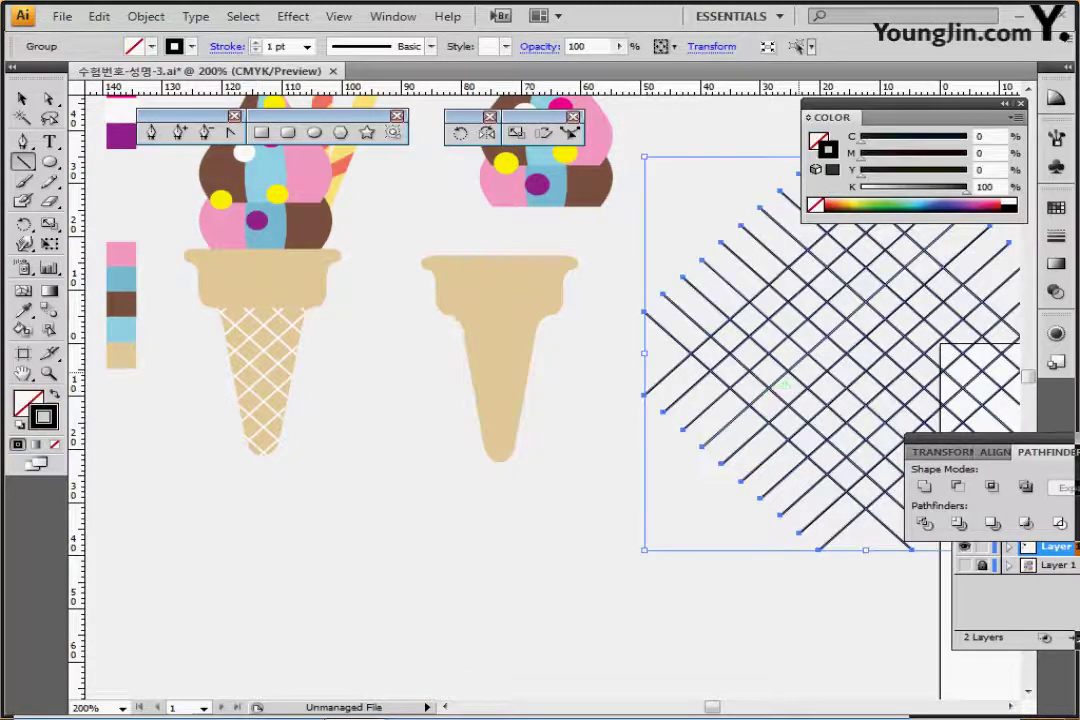
pyautogui.moveTo(787, 379)
pyautogui.mouseDown()
pyautogui.moveTo(743, 373)
pyautogui.moveTo(472, 440)
pyautogui.moveTo(435, 378)
pyautogui.moveTo(433, 387)
pyautogui.mouseUp()
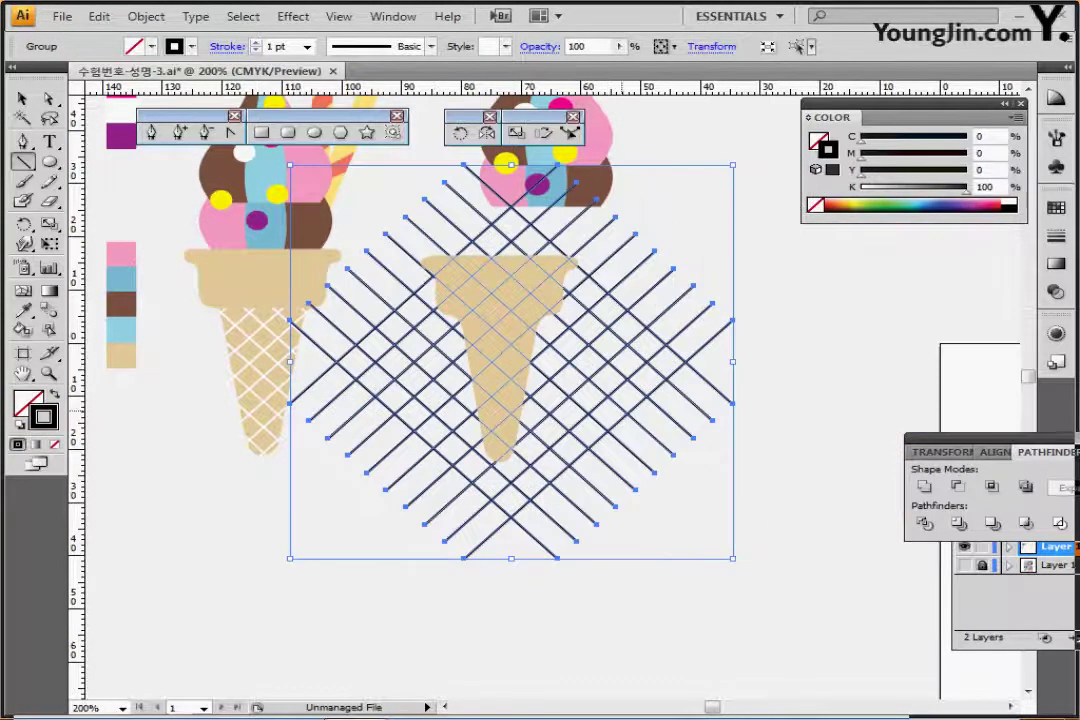
pyautogui.moveTo(640, 410); pyautogui.dragTo(641, 408)
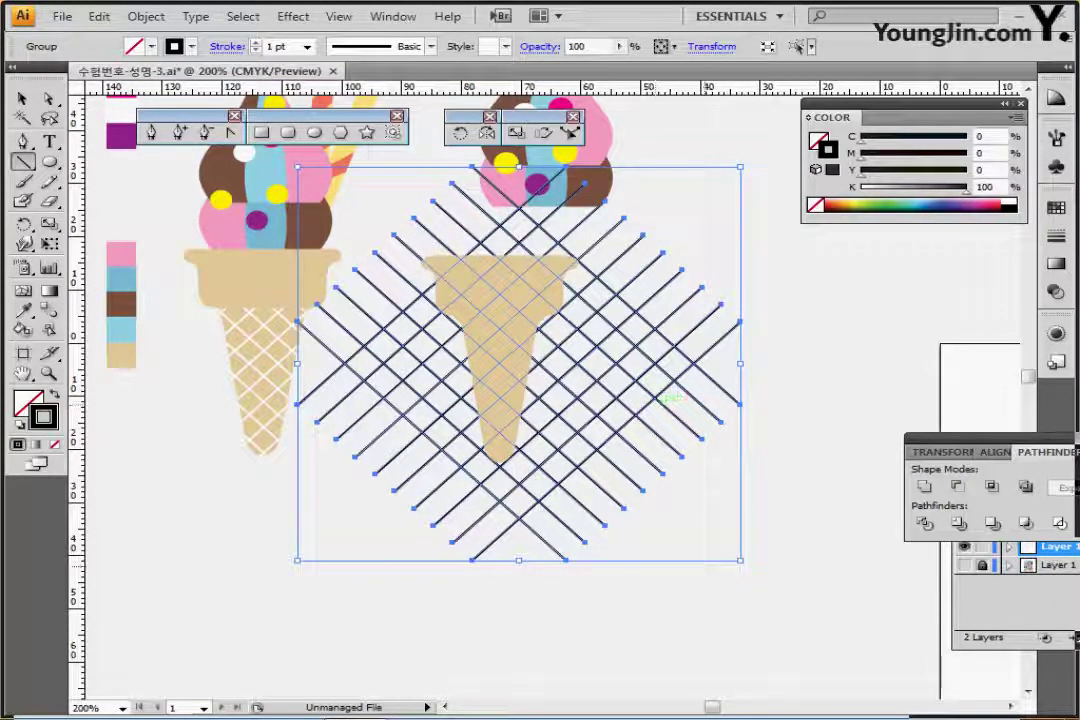
pyautogui.hotkey('ctrl', 'shift', 'a')
pyautogui.hotkey('ctrl', 's')
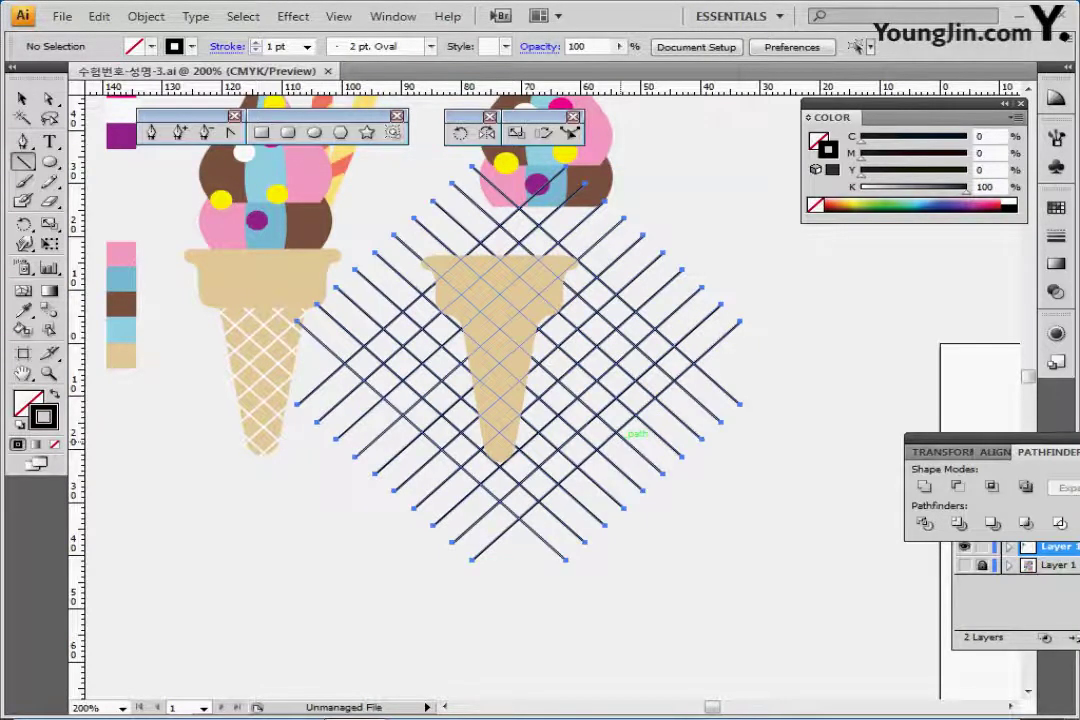
pyautogui.click(627, 434)
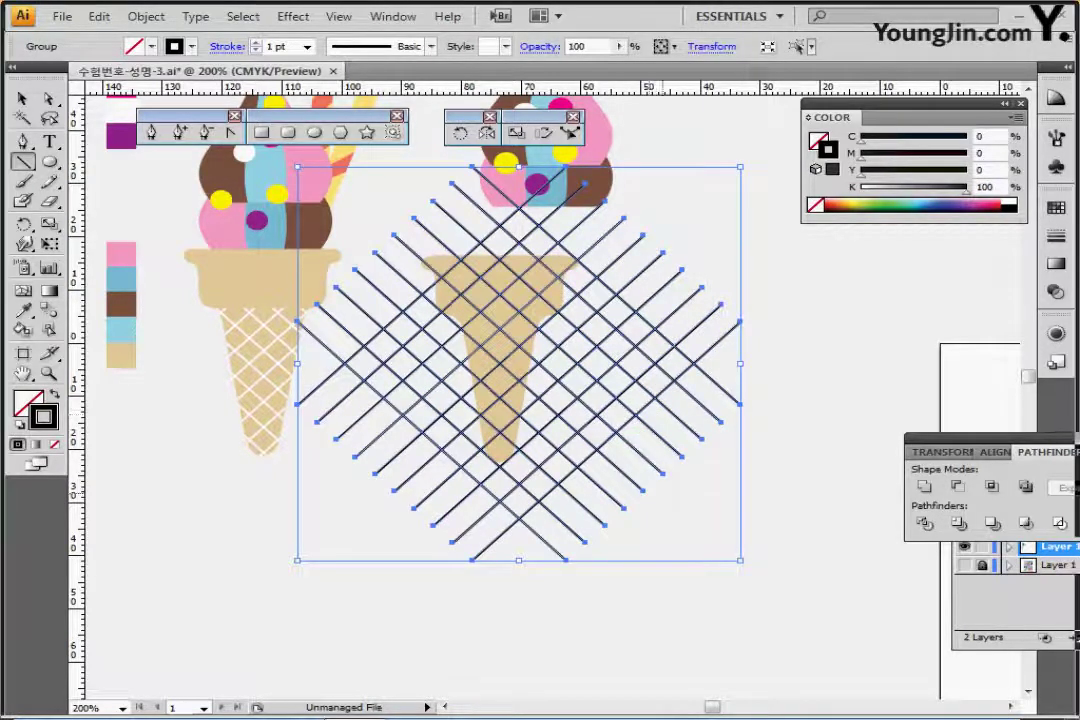
pyautogui.moveTo(641, 488); pyautogui.dragTo(638, 474)
pyautogui.keyDown('ctrl'); pyautogui.click(672, 521); pyautogui.keyUp('ctrl')
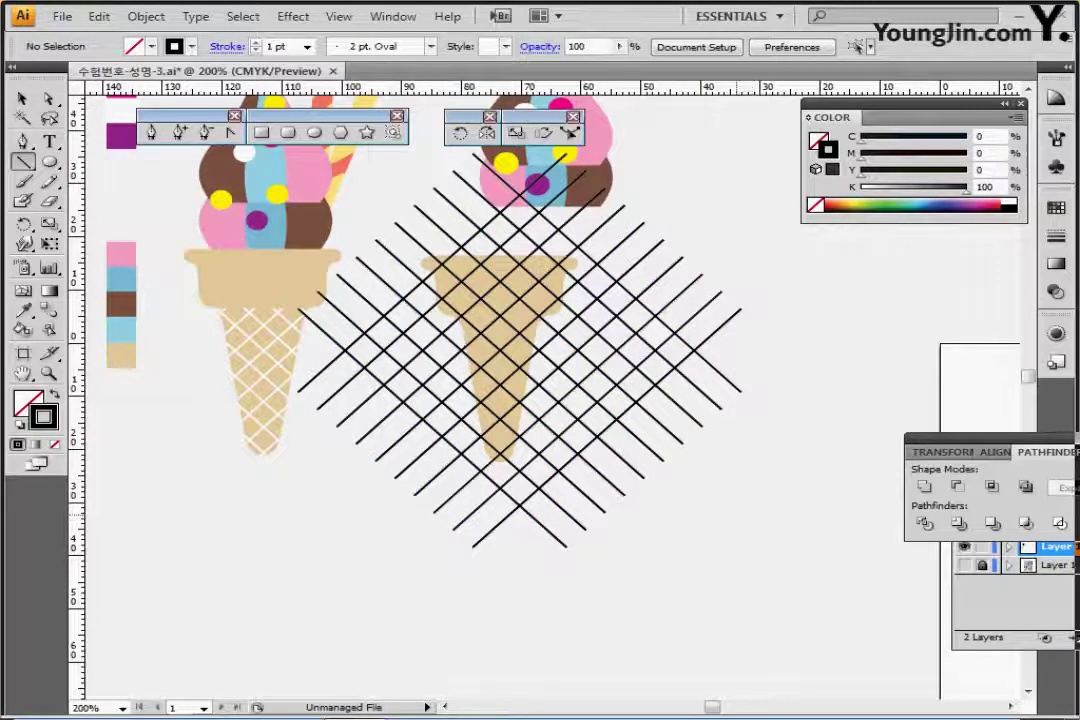
# Step: Paste the copied cone piece in front of the grid and use it as a clipping mask for the grid
pyautogui.hotkey('ctrl', 'f')
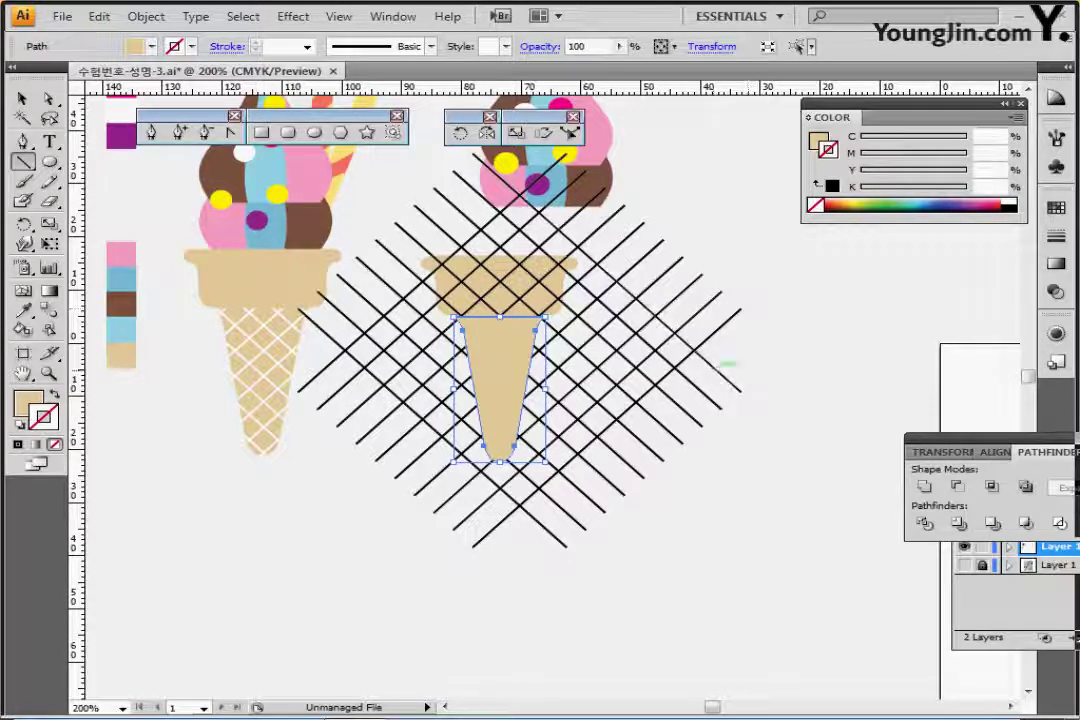
pyautogui.keyDown('shift'); pyautogui.click(700, 345); pyautogui.keyUp('shift')
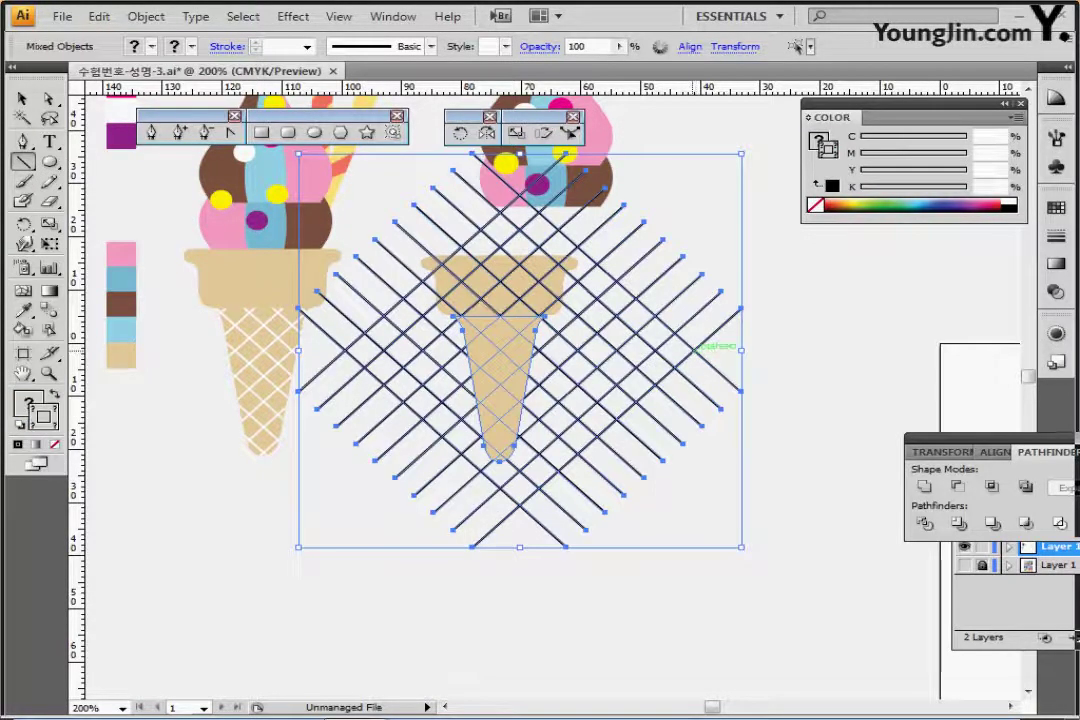
pyautogui.rightClick(570, 318)
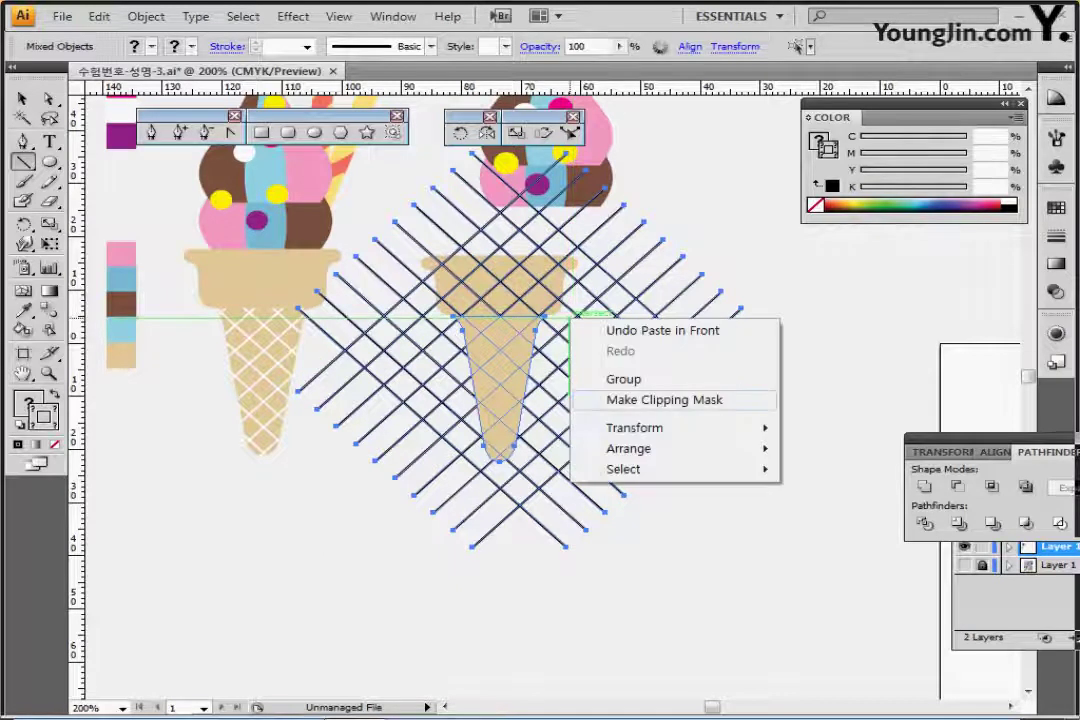
pyautogui.click(665, 399)
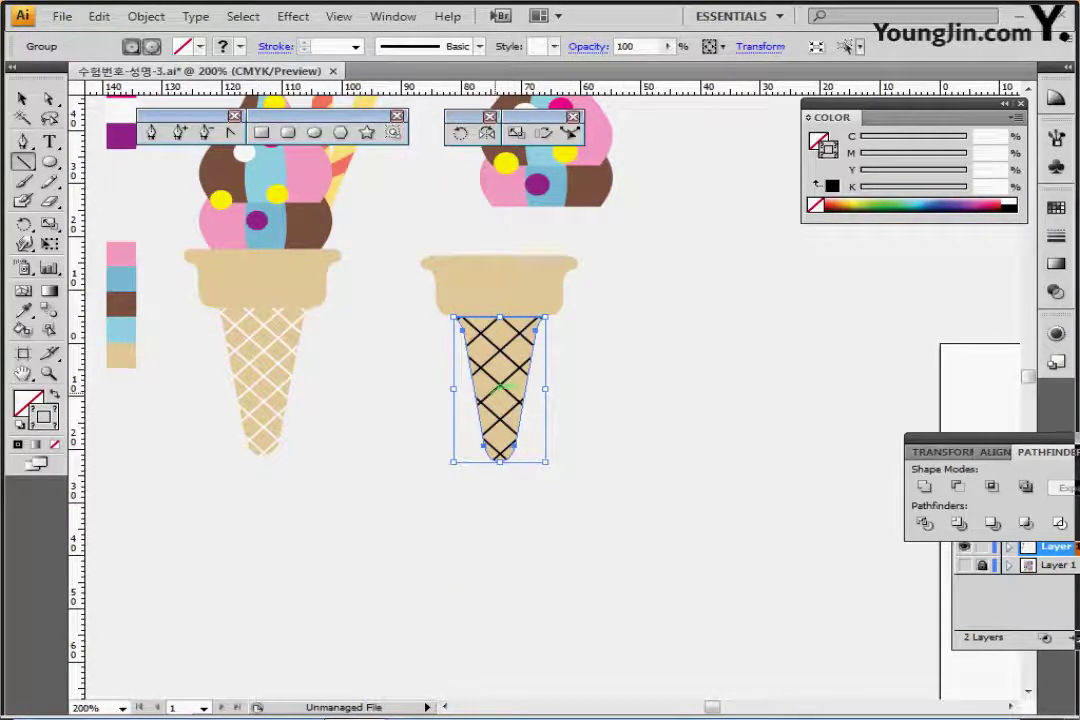
# Step: Isolate the clipped lattice group, select its lines and set their stroke to white
pyautogui.doubleClick(500, 385)
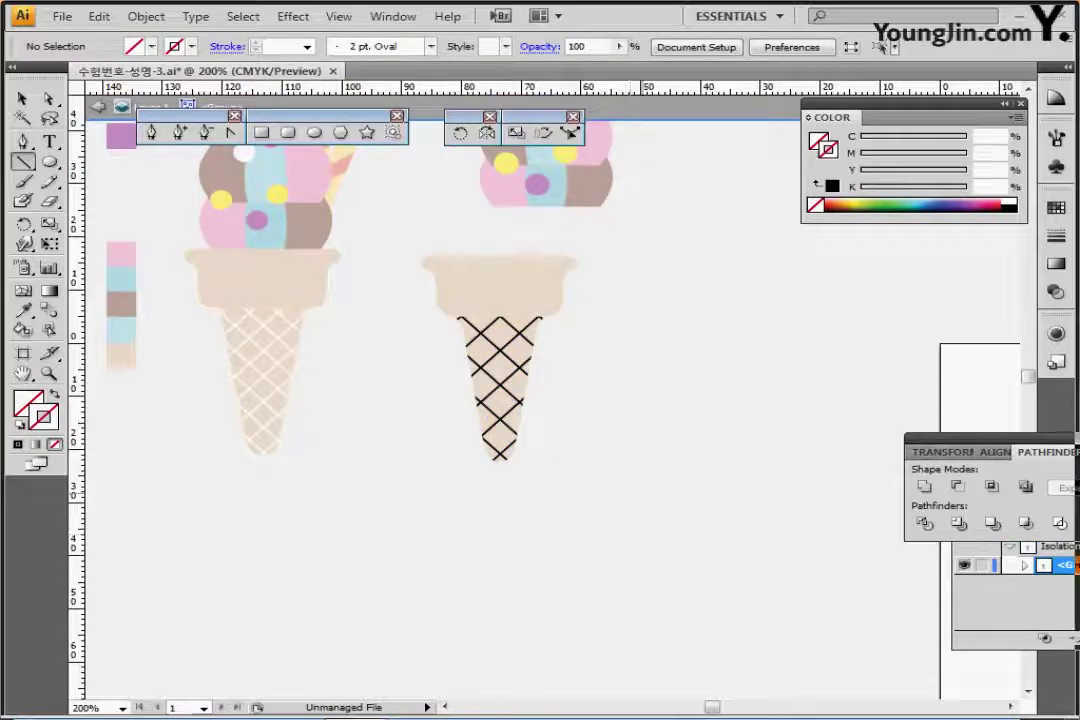
pyautogui.hotkey('ctrl', 'a')
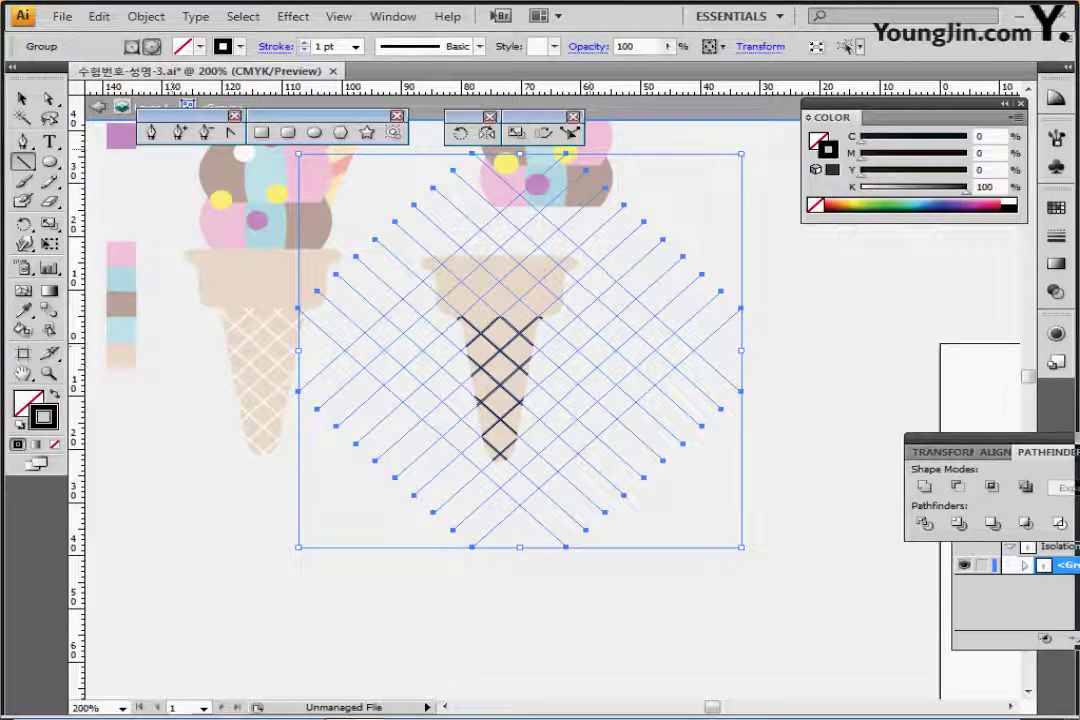
pyautogui.click(200, 46)
pyautogui.click(60, 64)
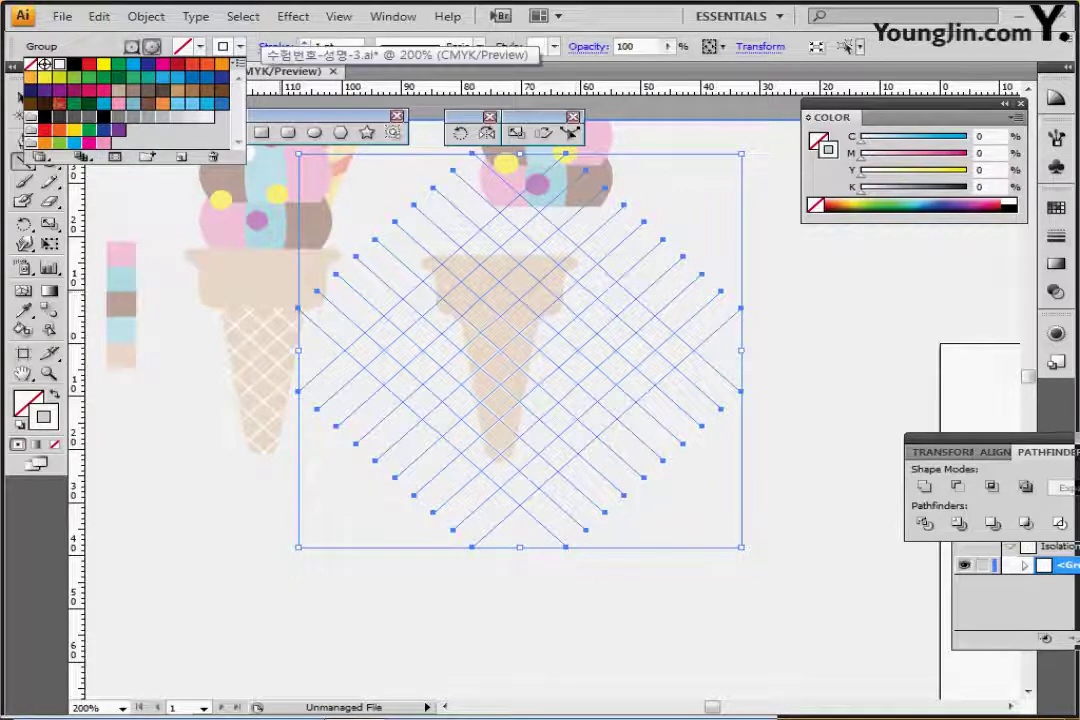
pyautogui.click(240, 47)
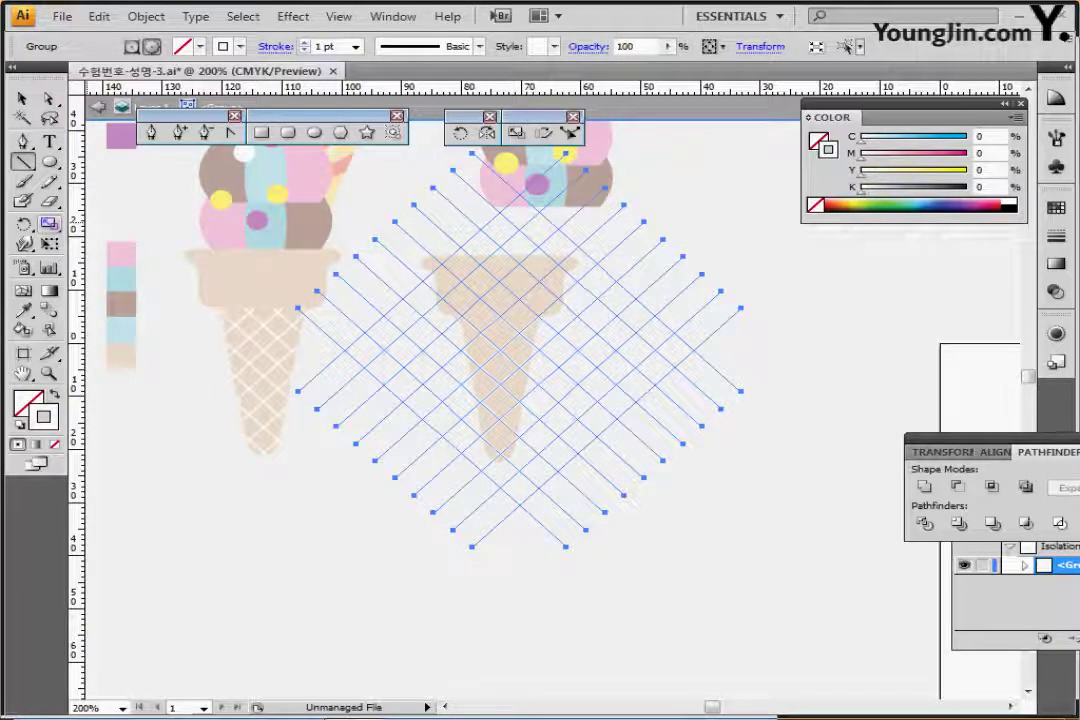
# Step: Scale the lattice lines uniformly to 80% with the preview on, leaving strokes and effects unscaled
pyautogui.doubleClick(47, 224)
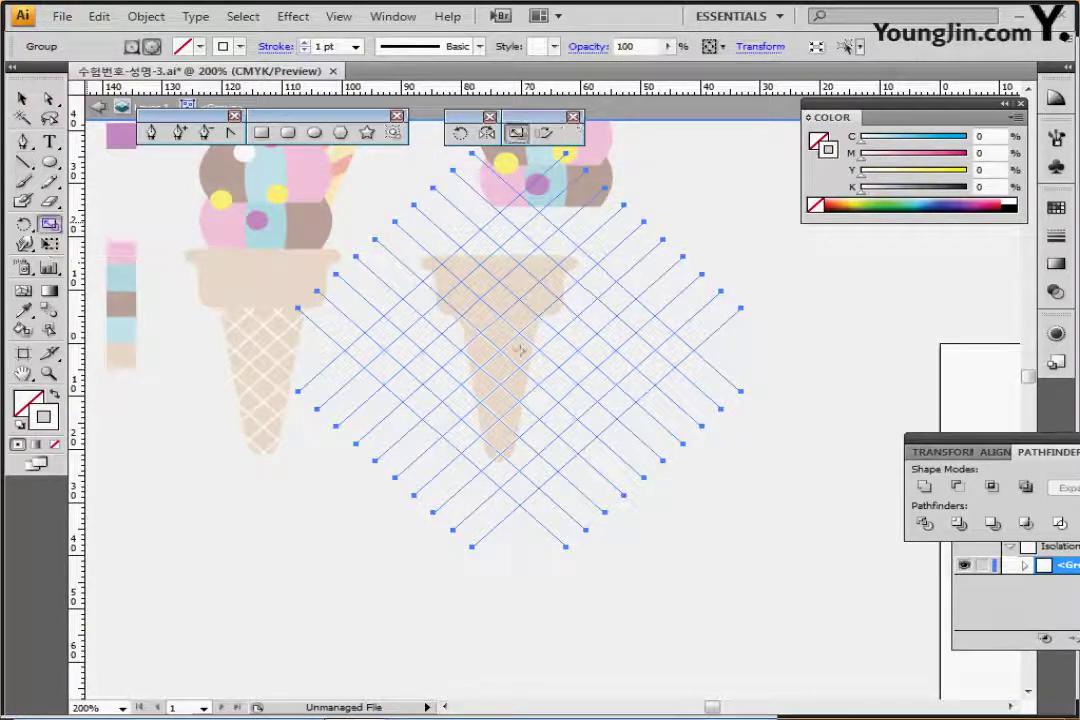
pyautogui.moveTo(500, 237); pyautogui.dragTo(780, 307)
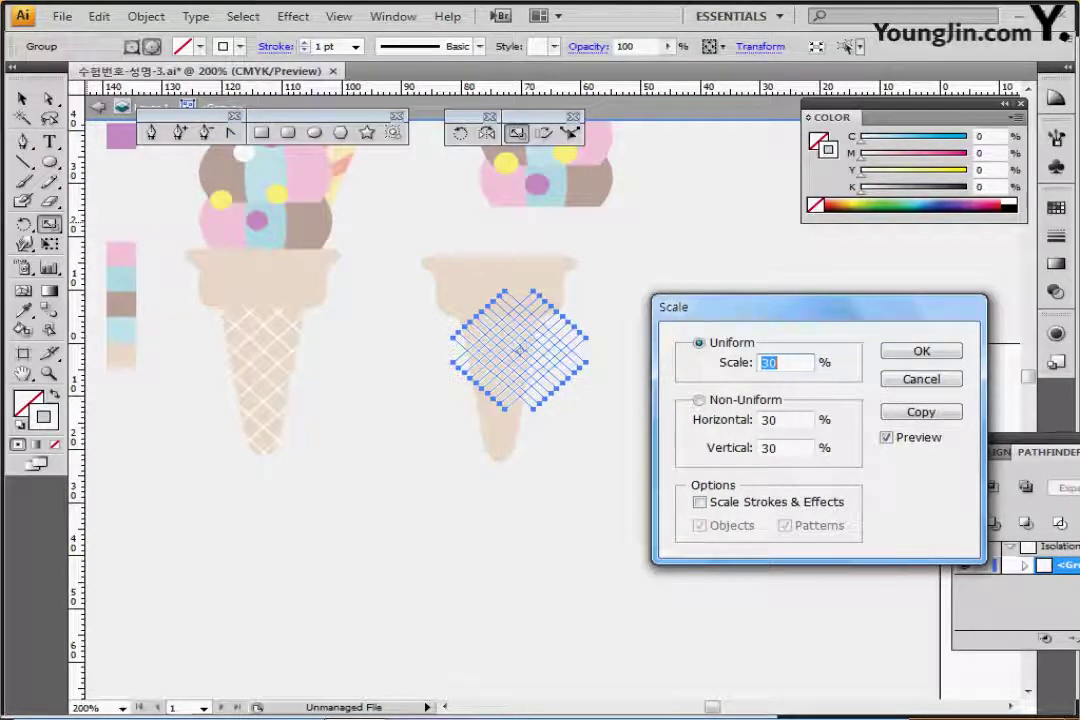
pyautogui.write('90')
pyautogui.press('Tab')
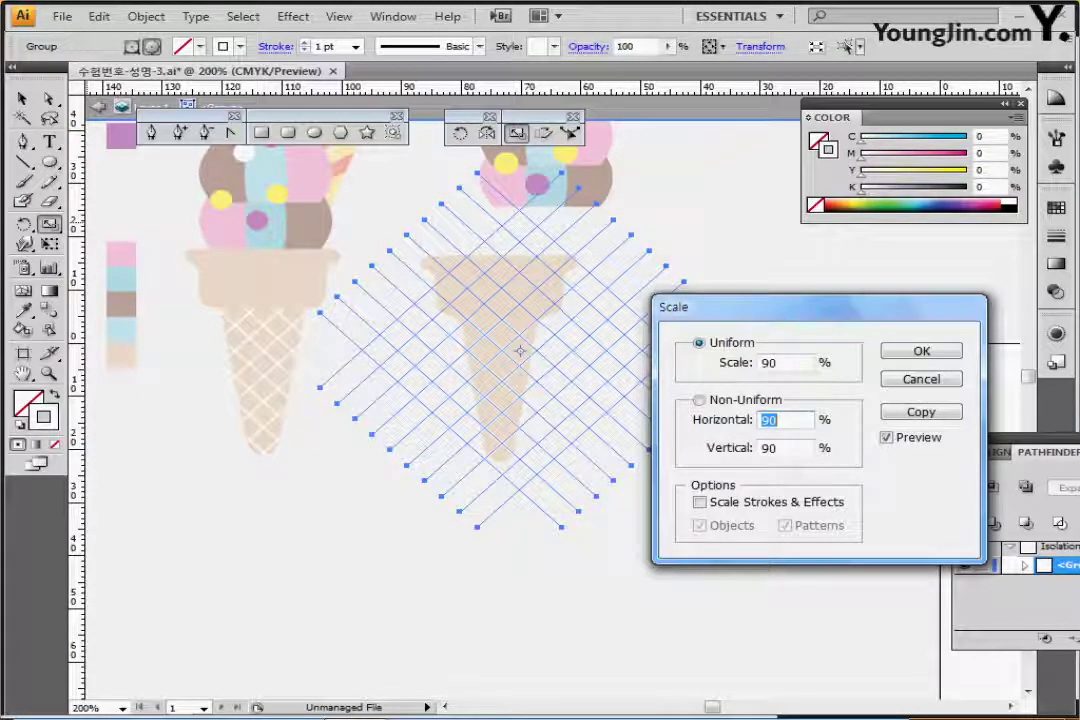
pyautogui.hotkey('shift', 'Tab')
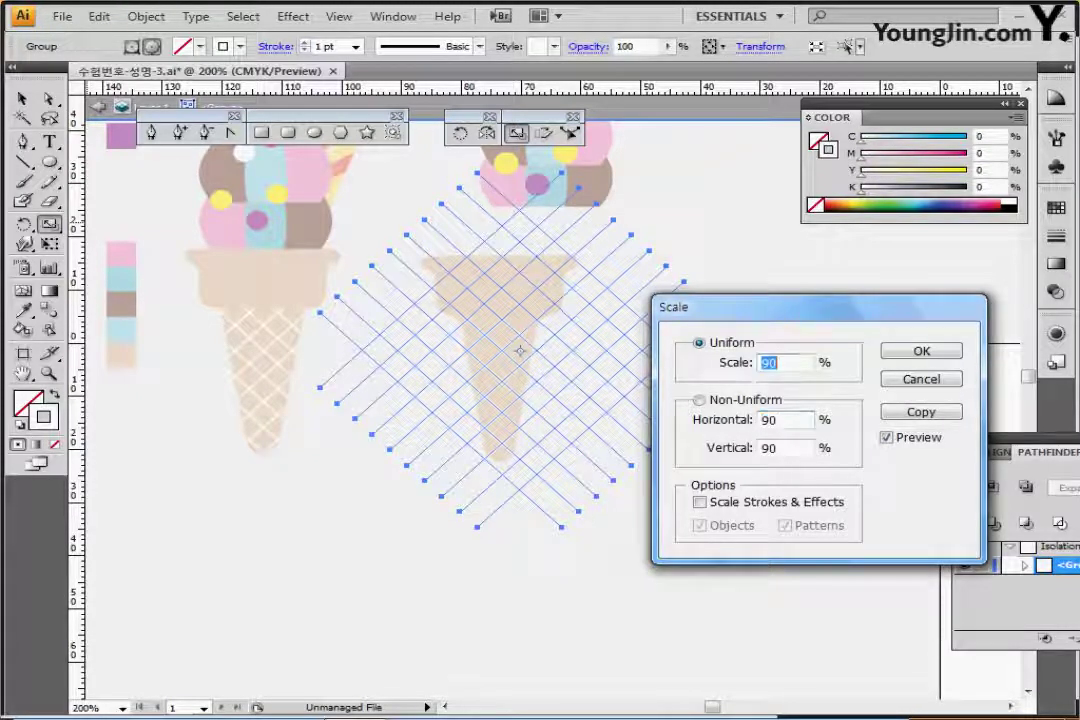
pyautogui.write('80')
pyautogui.press('Tab')
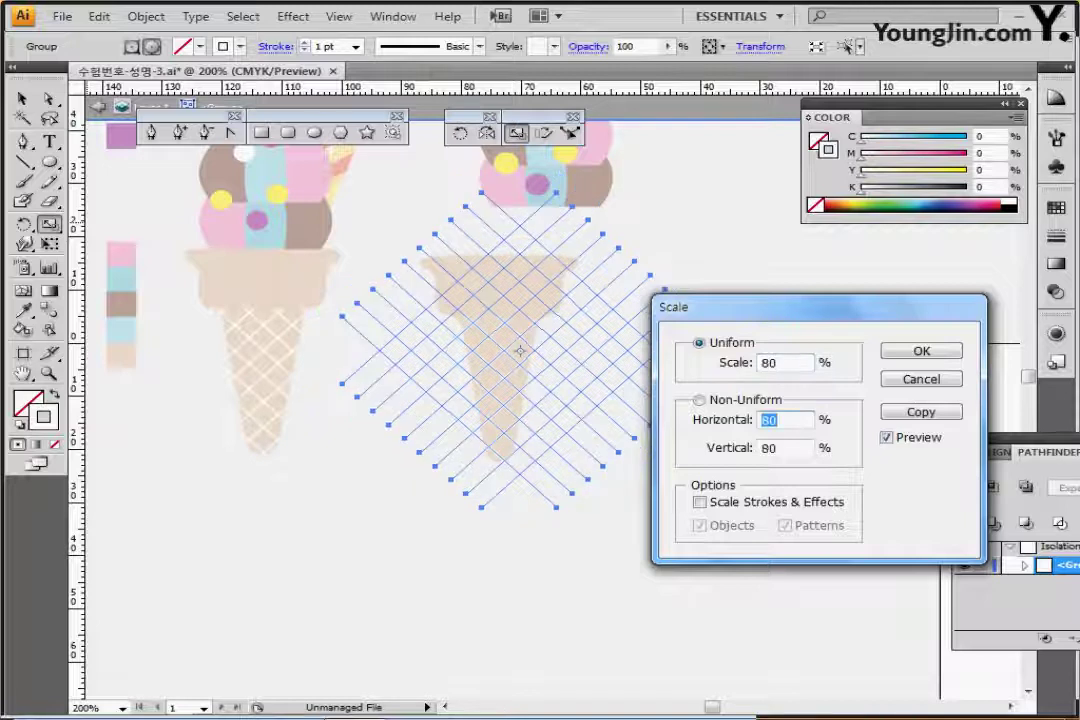
pyautogui.press('Return')
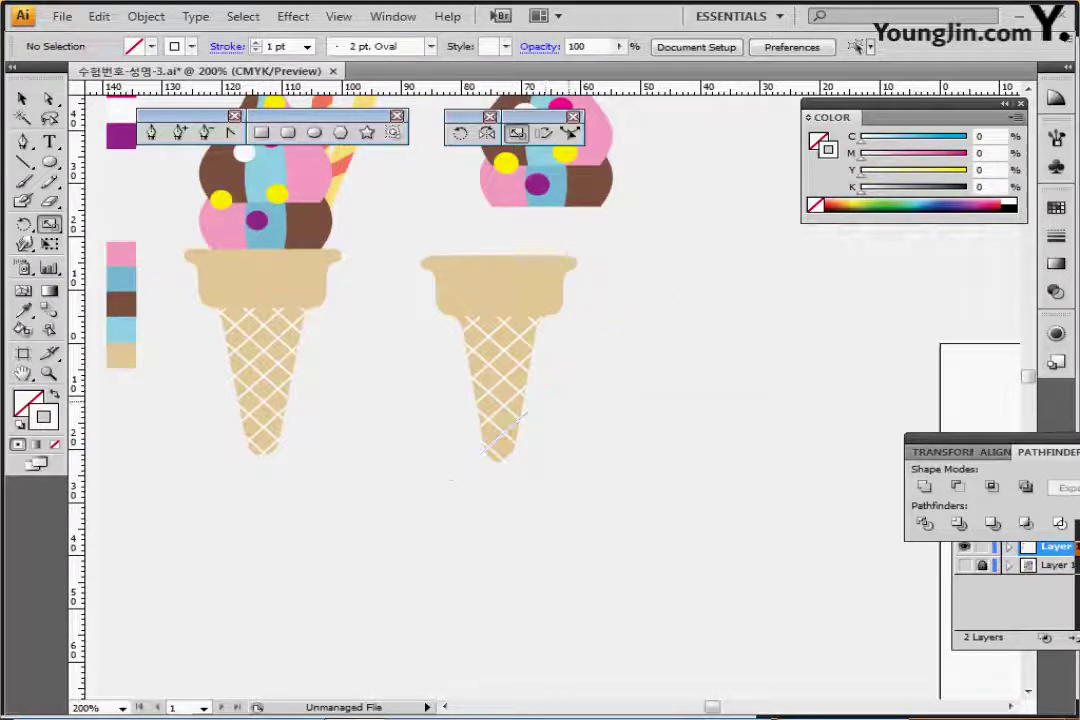
pyautogui.keyDown('ctrl'); pyautogui.doubleClick(514, 366); pyautogui.keyUp('ctrl')
pyautogui.keyDown('ctrl'); pyautogui.click(507, 425); pyautogui.keyUp('ctrl')
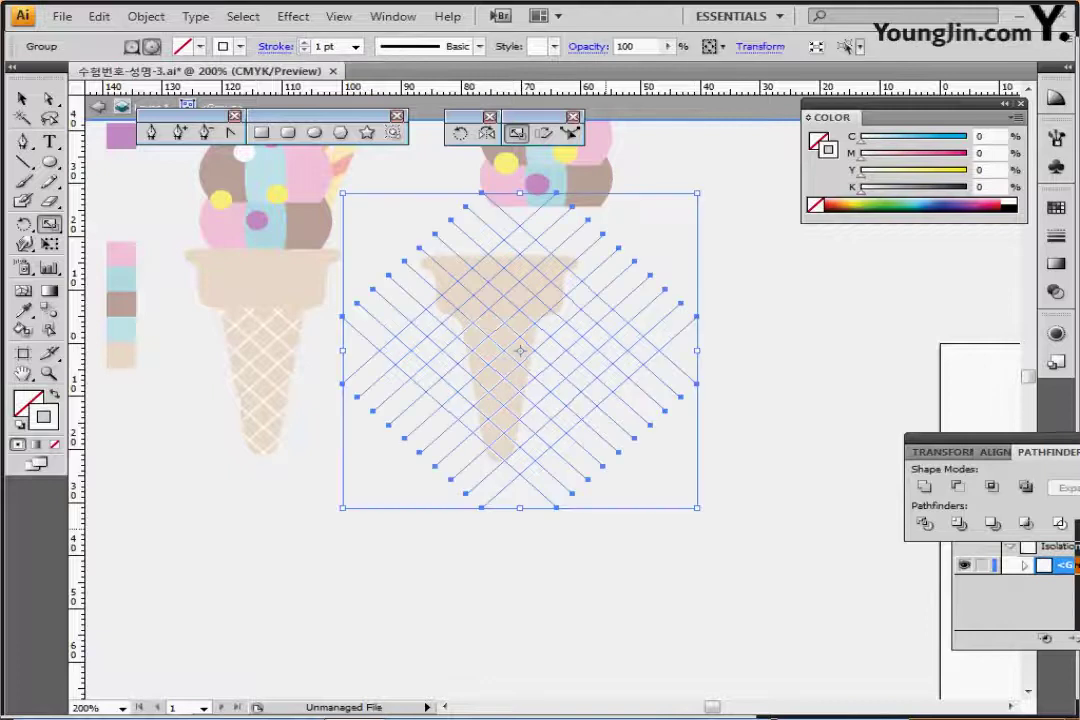
pyautogui.keyDown('ctrl'); pyautogui.doubleClick(661, 503); pyautogui.keyUp('ctrl')
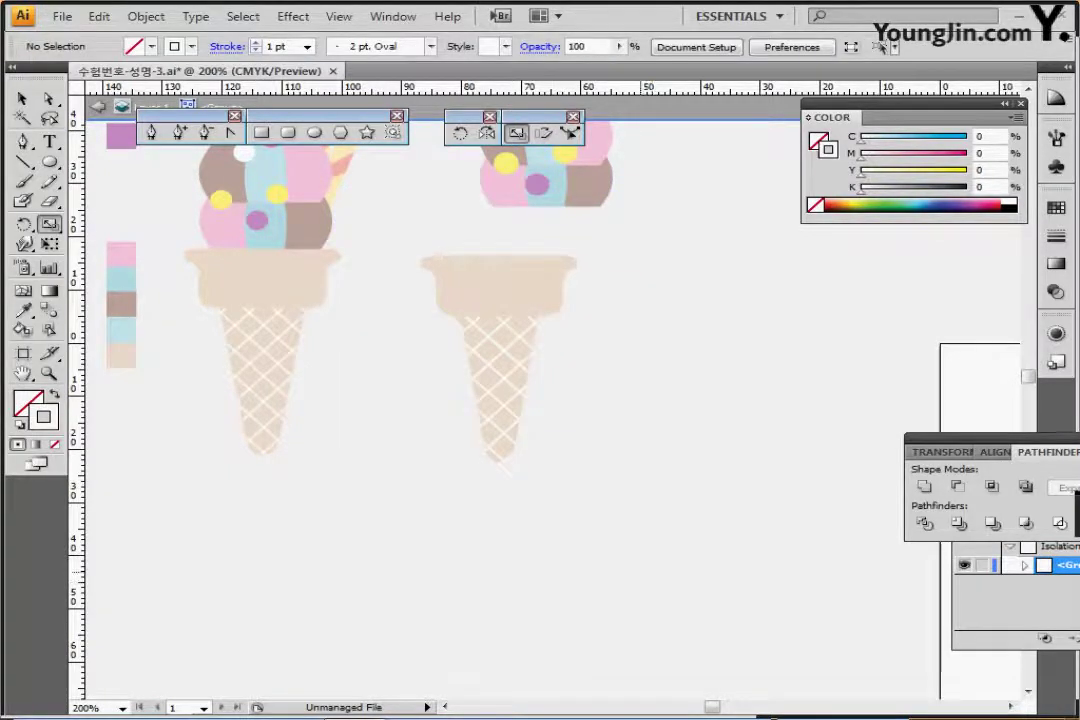
pyautogui.keyDown('ctrl'); pyautogui.moveTo(663, 506); pyautogui.dragTo(610, 403); pyautogui.keyUp('ctrl')
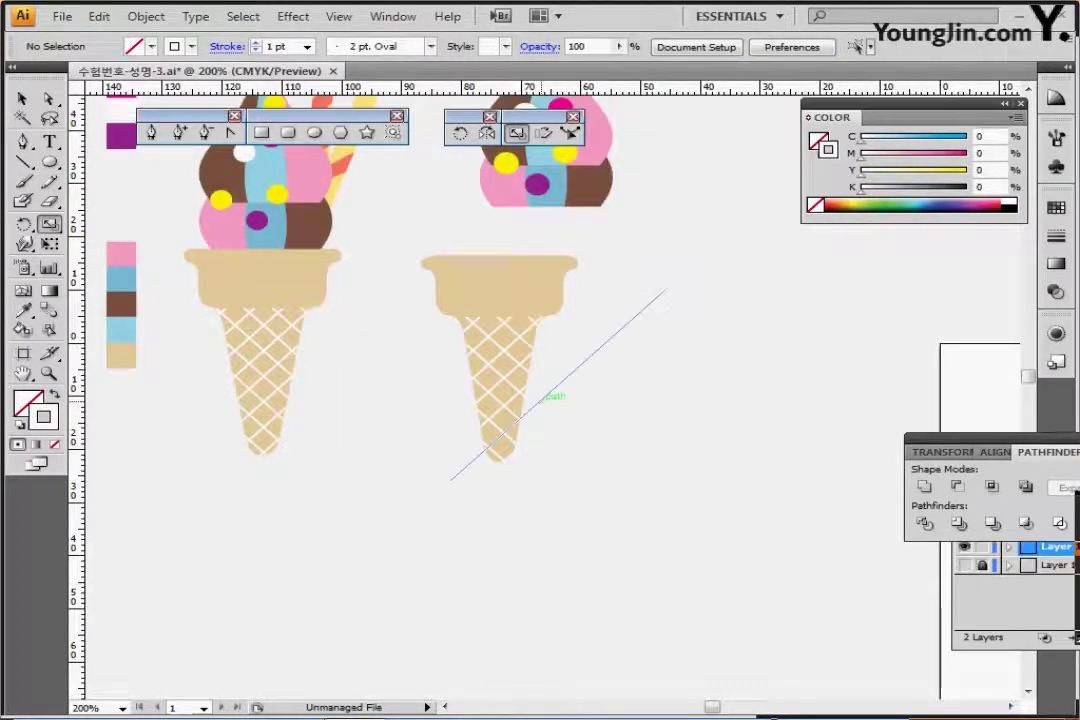
pyautogui.doubleClick(495, 425)
pyautogui.press('Escape')
pyautogui.press('Escape')
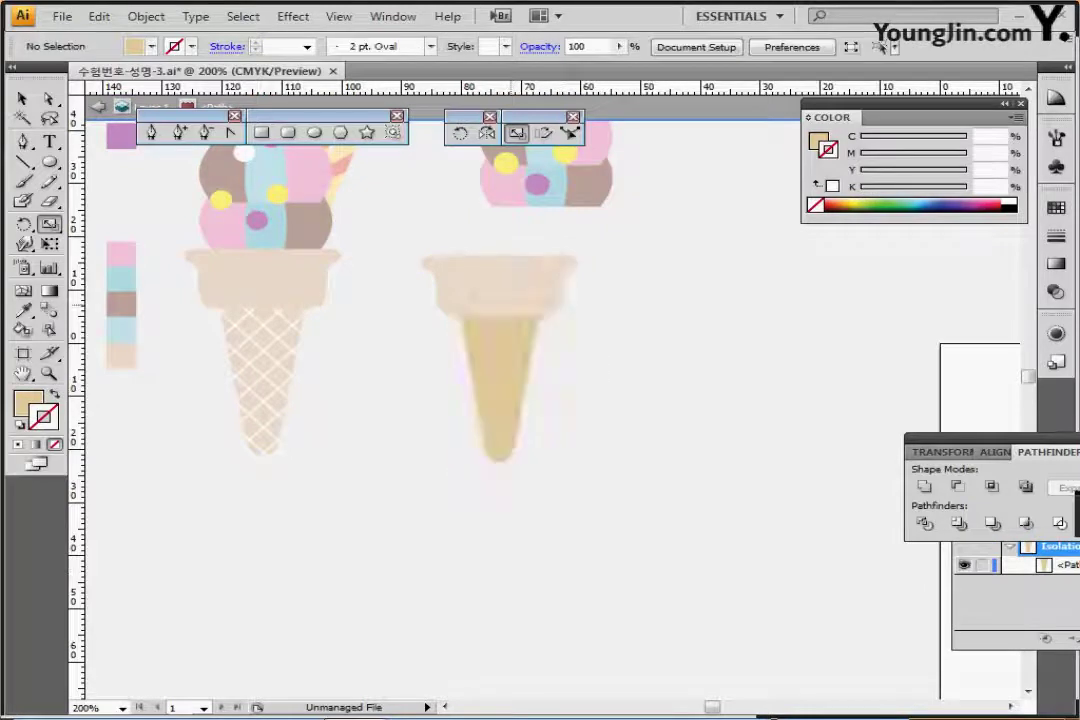
pyautogui.keyDown('ctrl'); pyautogui.doubleClick(501, 405); pyautogui.keyUp('ctrl')
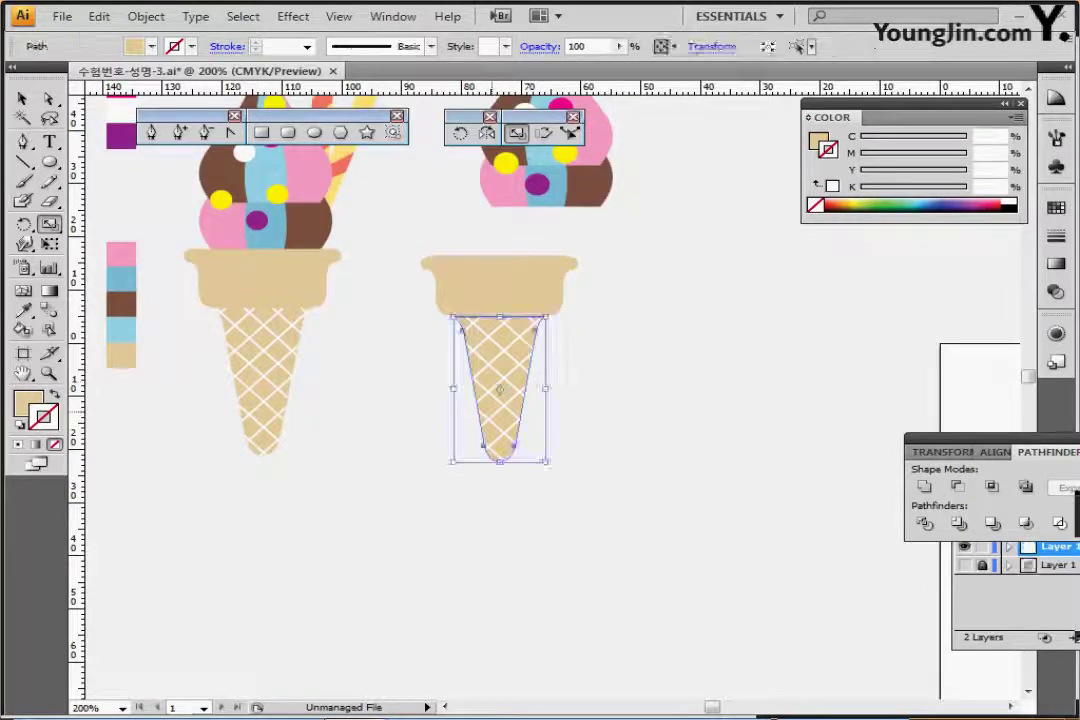
# Step: Nudge the white lattice lines into alignment over the lower cone, leave isolation mode, deselect everything and save the file
pyautogui.keyDown('ctrl'); pyautogui.click(501, 405); pyautogui.keyUp('ctrl')
pyautogui.press('Left')
pyautogui.press('Left')
pyautogui.press('Left')
pyautogui.press('Left')
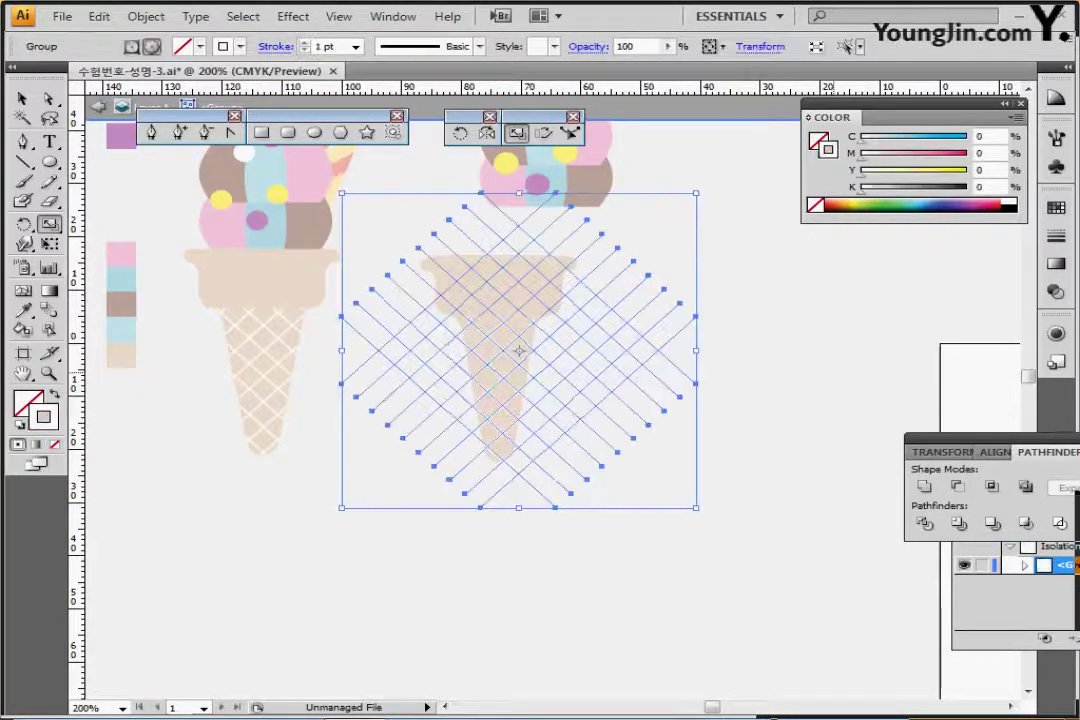
pyautogui.press('Up')
pyautogui.press('Up')
pyautogui.press('Up')
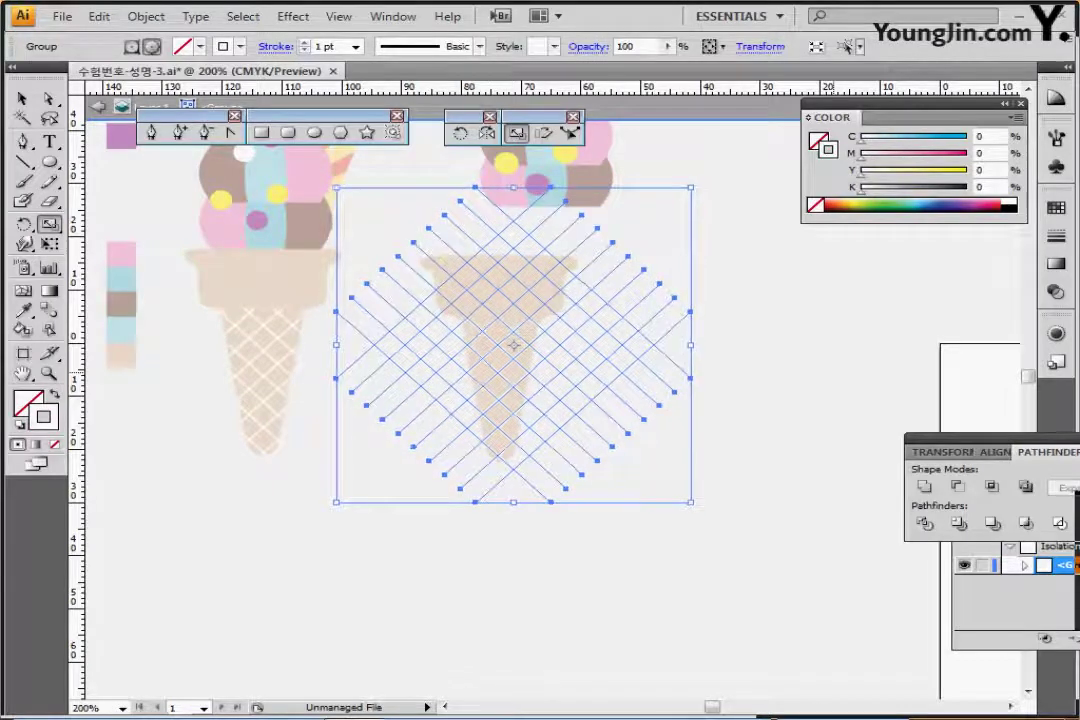
pyautogui.press('Right')
pyautogui.press('Right')
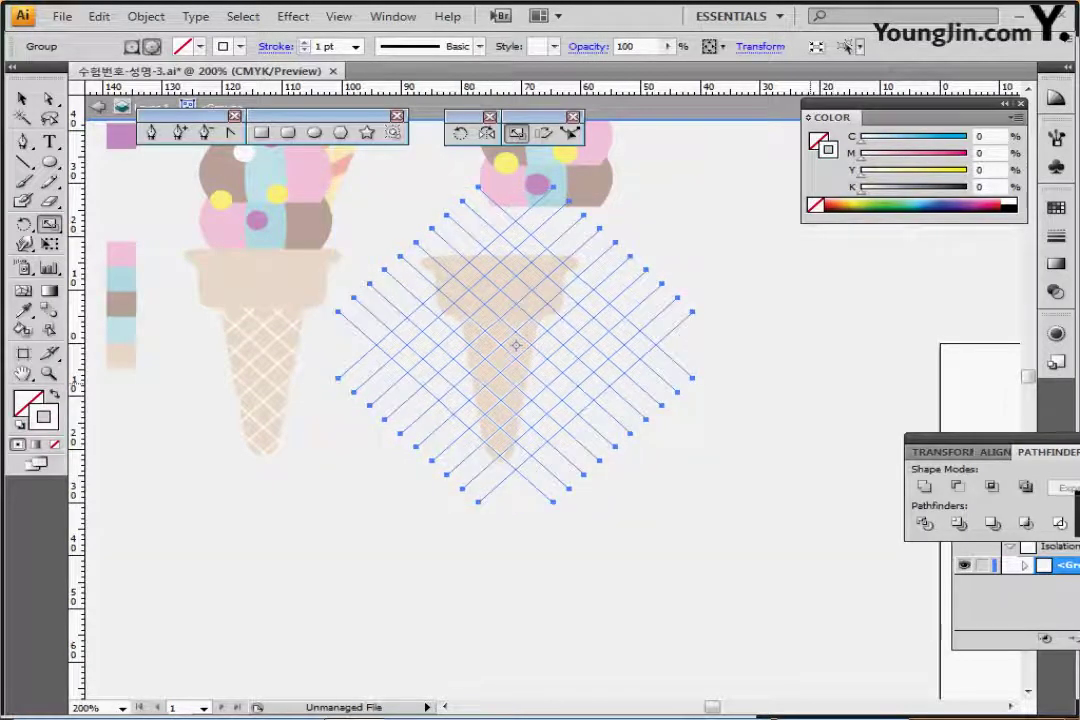
pyautogui.press('Escape')
pyautogui.hotkey('ctrl', 'shift', 'b')
pyautogui.hotkey('ctrl', 'shift', 'a')
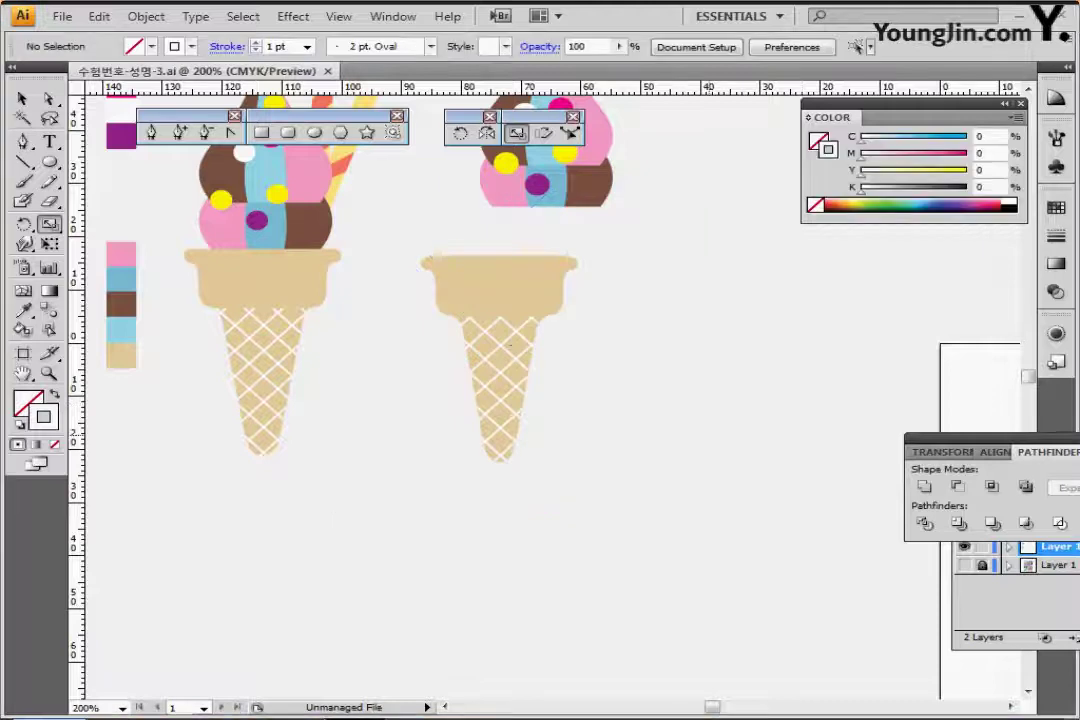
# Step: Move the whole waffle cone with its lattice up against the base of the drawn soft-serve ice cream
pyautogui.moveTo(537, 283); pyautogui.dragTo(533, 381)
pyautogui.moveTo(503, 440); pyautogui.dragTo(476, 440)
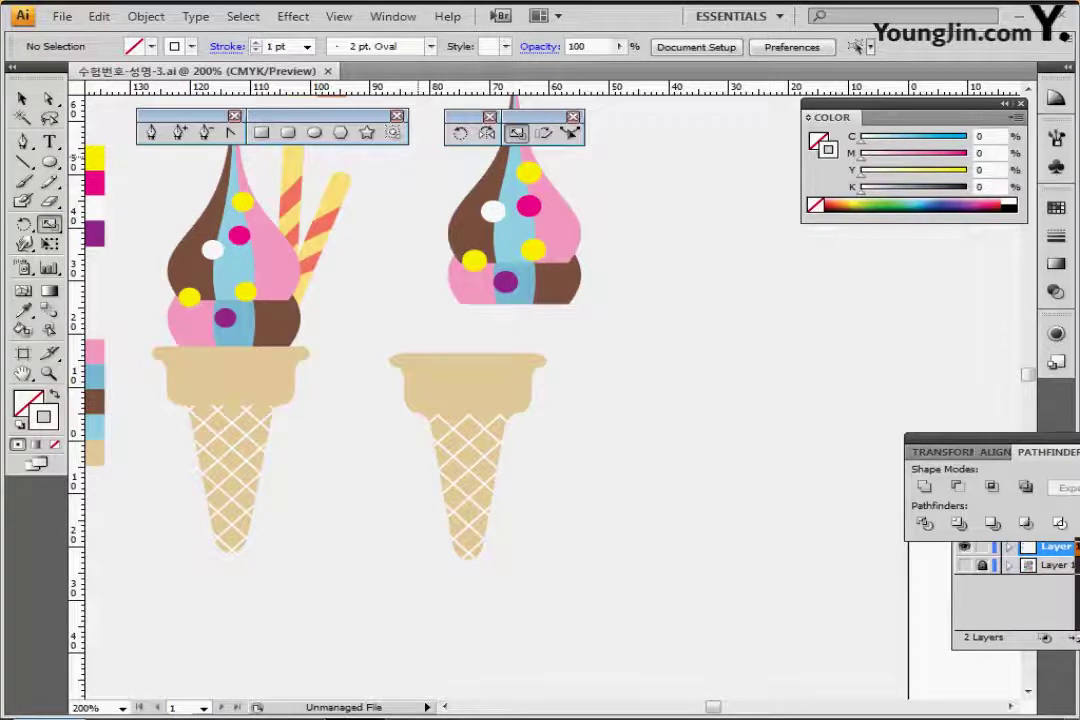
pyautogui.moveTo(404, 556); pyautogui.dragTo(513, 340)
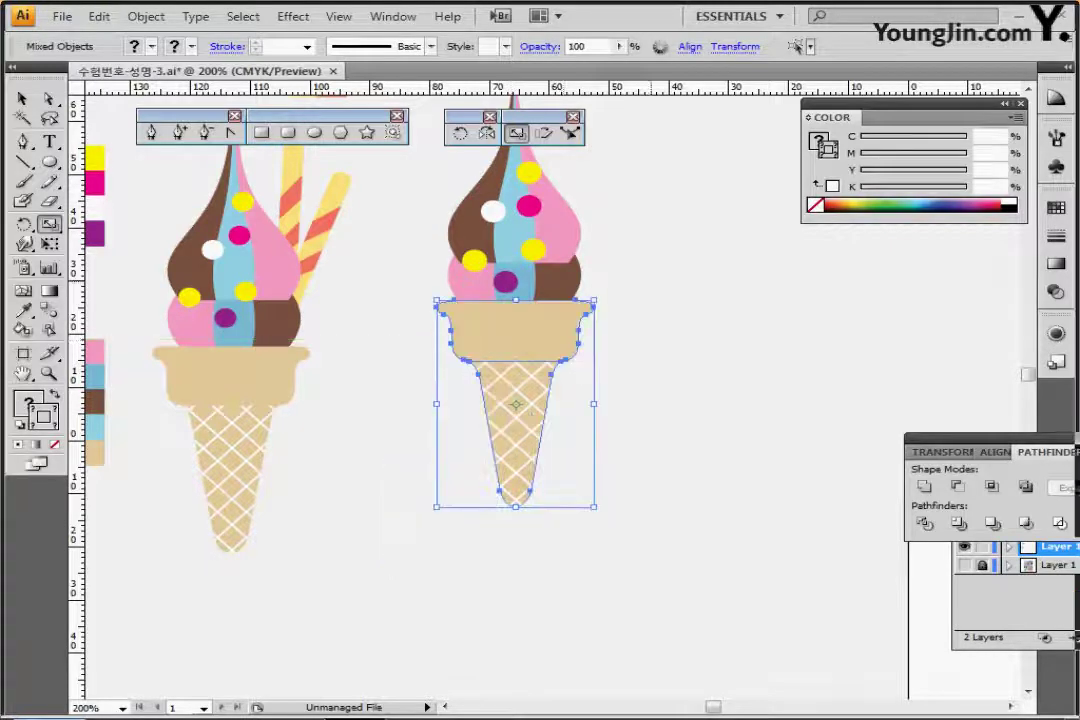
pyautogui.moveTo(650, 206); pyautogui.dragTo(595, 345)
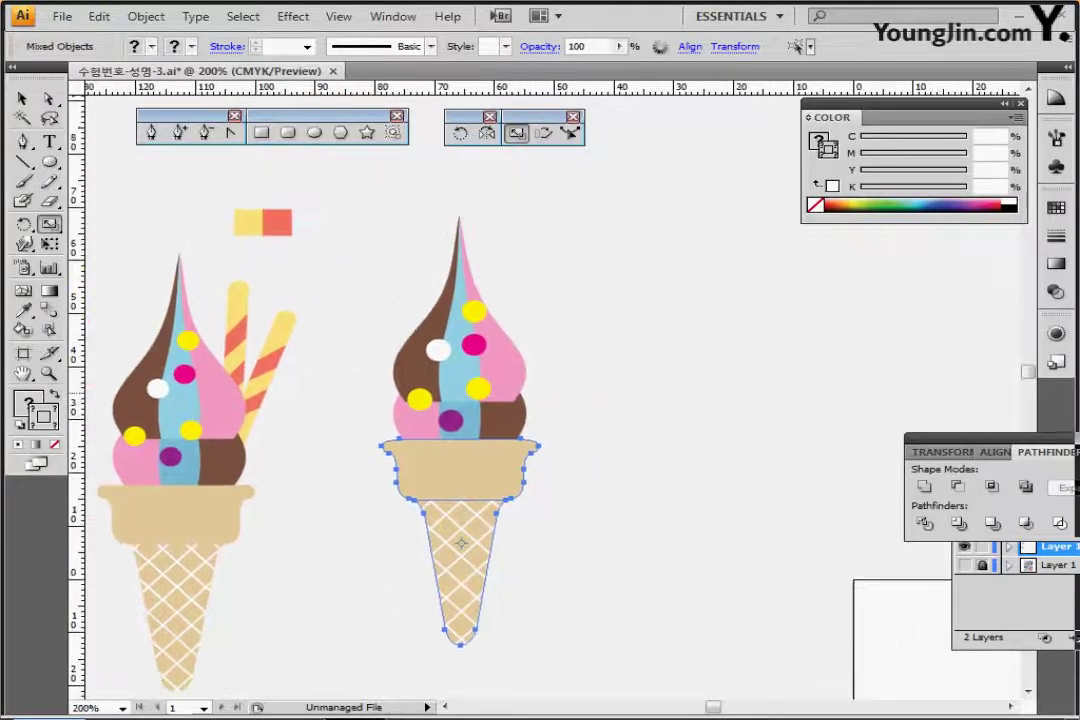
pyautogui.hotkey('ctrl', 'shift', 'a')
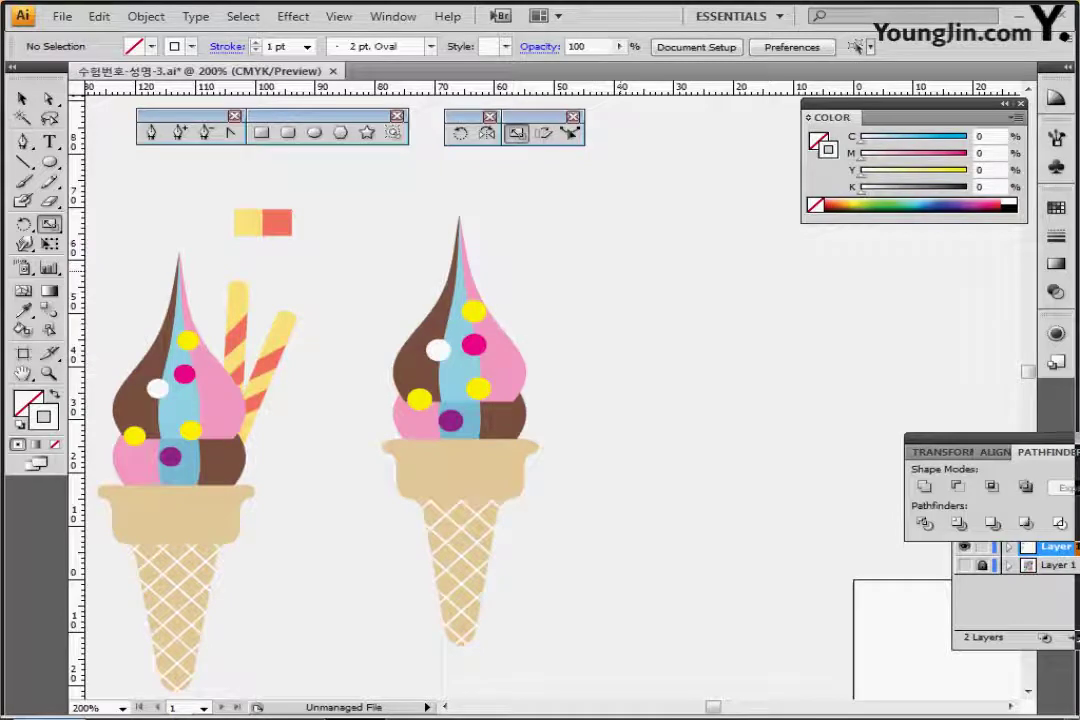
# Step: Draw a tall, narrow wafer stick beside the cone as a rounded rectangle filled with the pale yellow swatch color and no stroke
pyautogui.keyDown('ctrl'); pyautogui.click(248, 222); pyautogui.keyUp('ctrl')
pyautogui.hotkey('ctrl', 'shift', 'a')
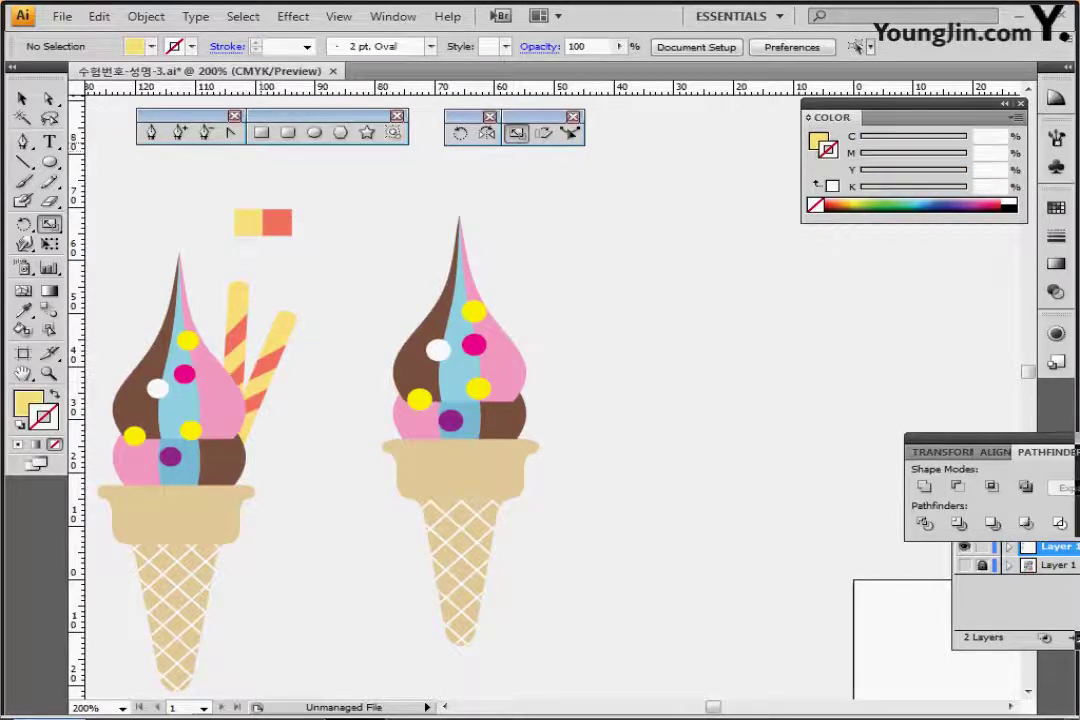
pyautogui.click(289, 133)
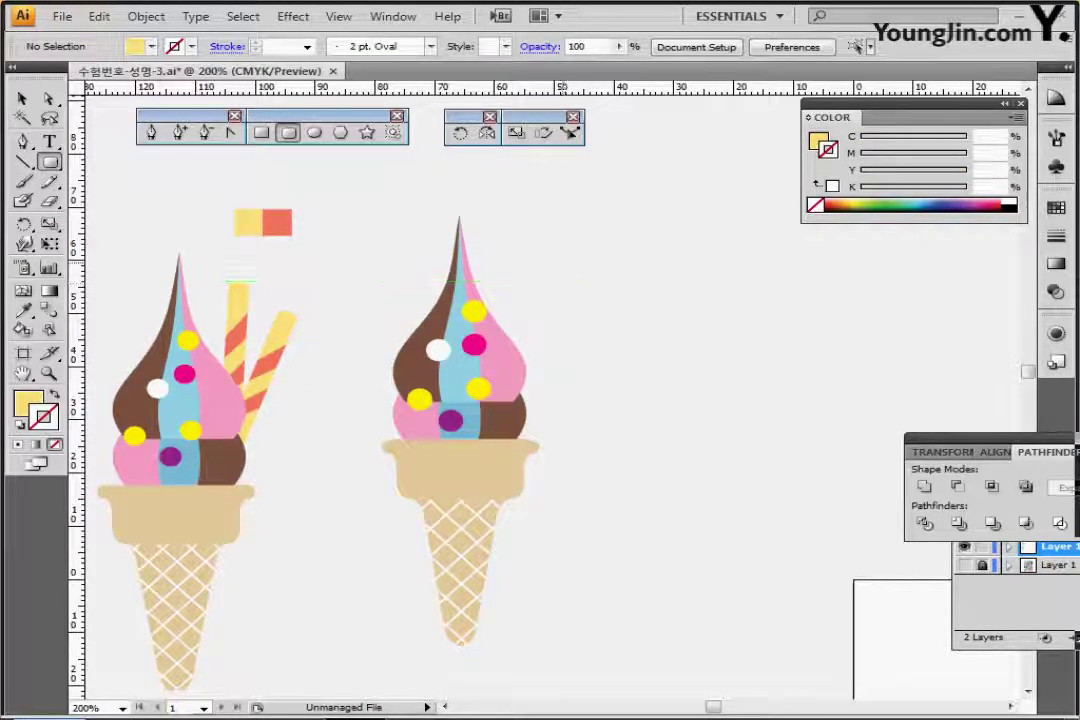
pyautogui.moveTo(563, 265); pyautogui.dragTo(592, 515)
pyautogui.moveTo(576, 411); pyautogui.dragTo(591, 518)
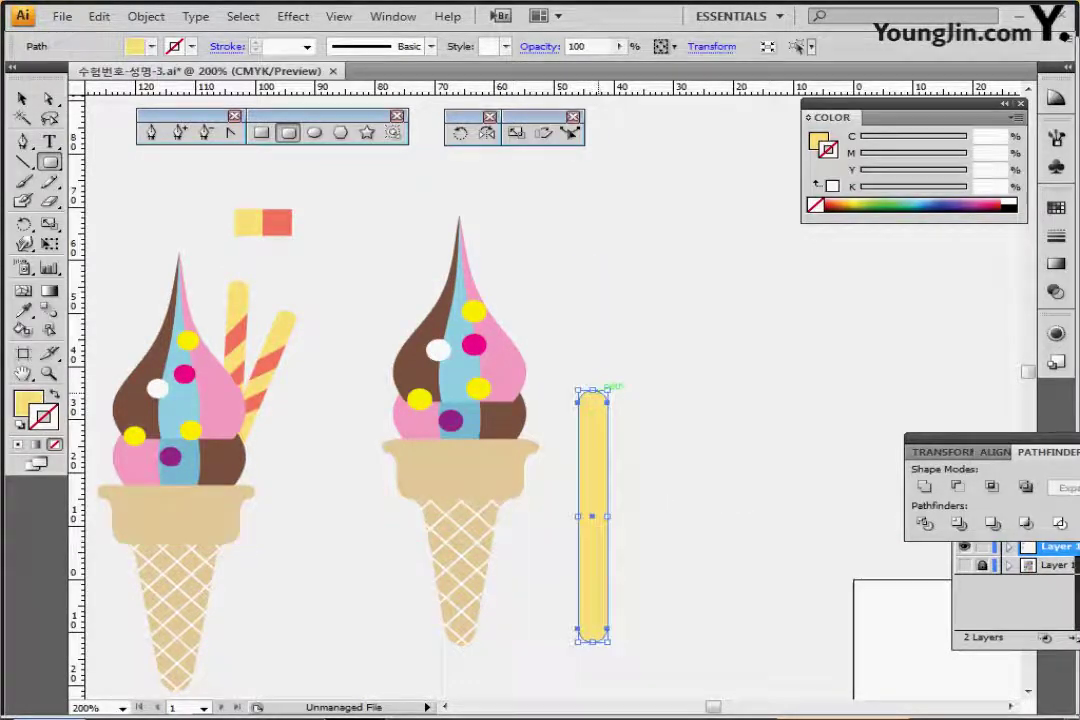
pyautogui.moveTo(592, 390); pyautogui.dragTo(578, 364)
pyautogui.hotkey('ctrl', 'shift', 'a')
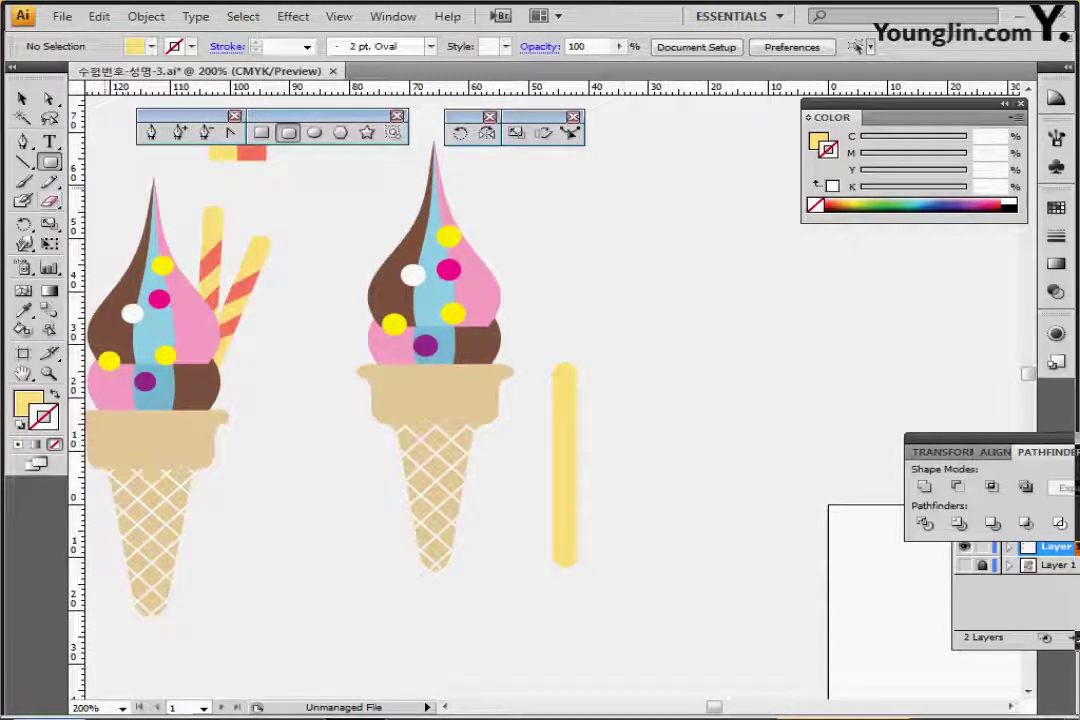
# Step: Cut the yellow wafer stick diagonally with the Knife tool to divide off two slanted stripe sections
pyautogui.click(48, 200)
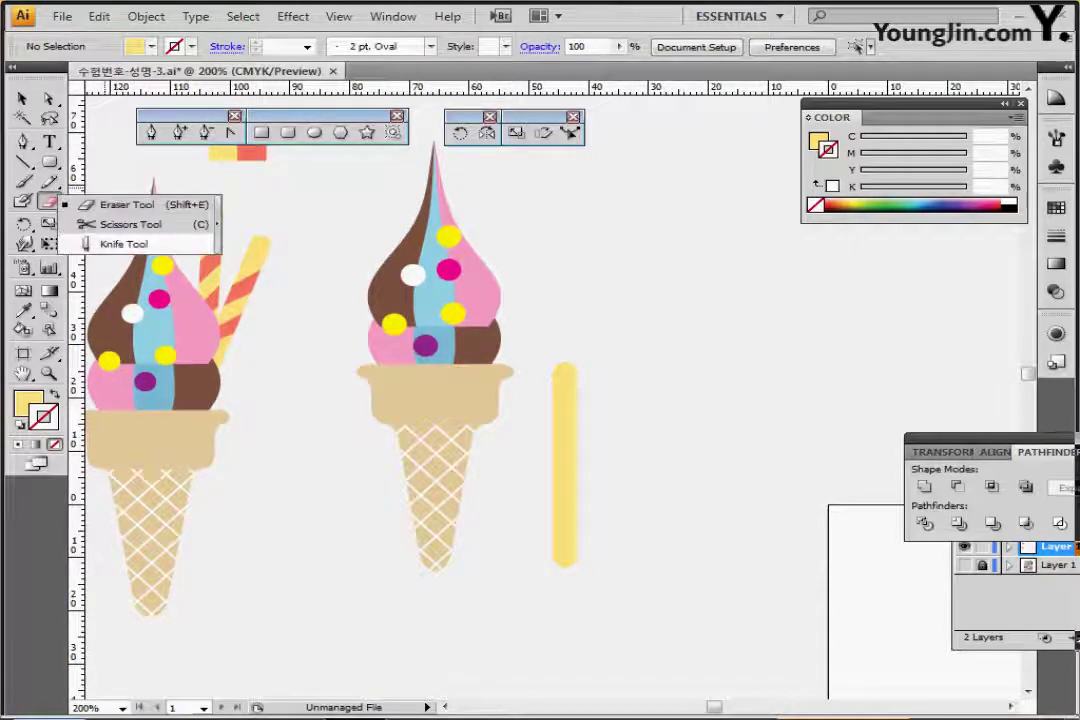
pyautogui.click(124, 244)
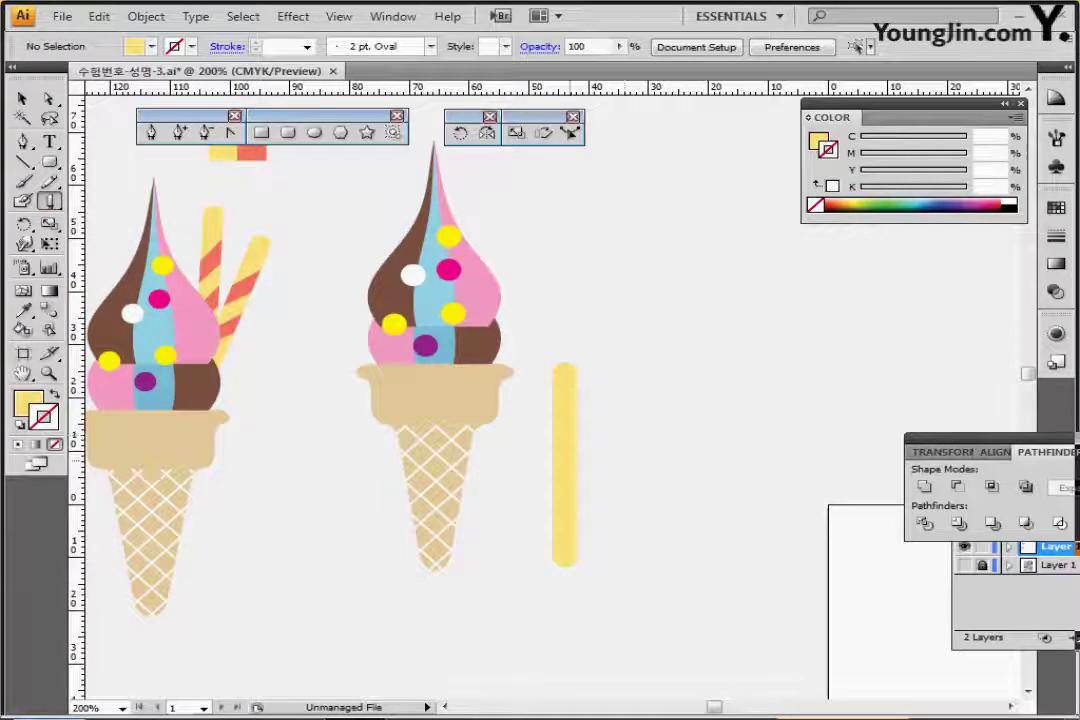
pyautogui.keyDown('ctrl'); pyautogui.click(566, 403); pyautogui.keyUp('ctrl')
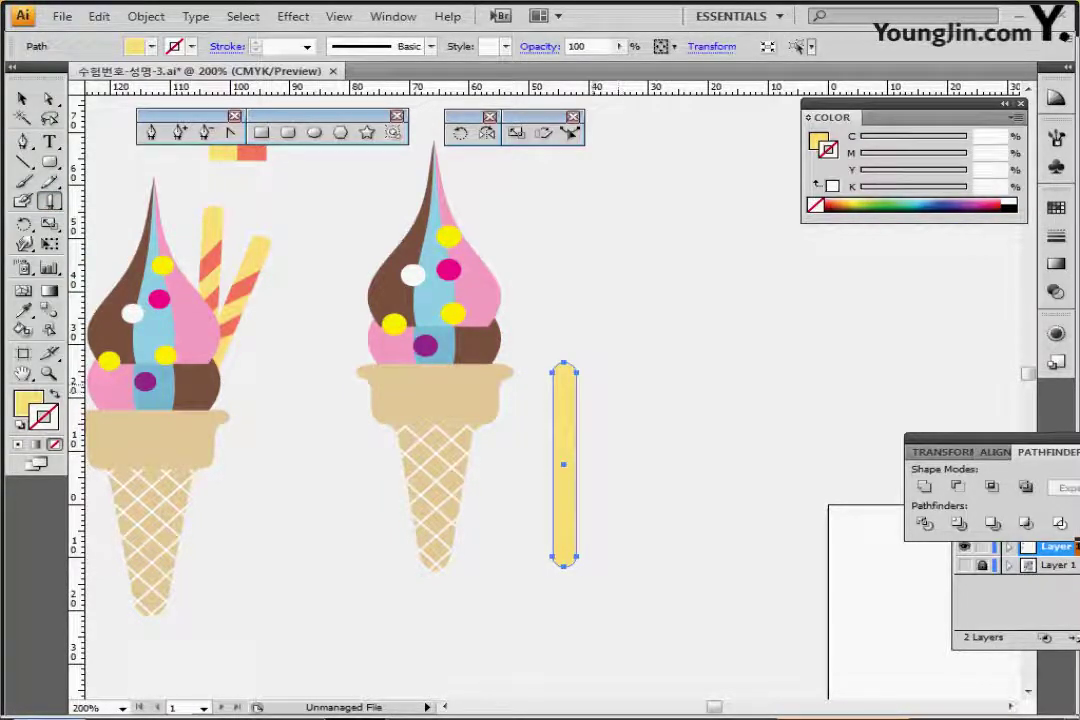
pyautogui.moveTo(546, 436); pyautogui.dragTo(582, 386)
pyautogui.moveTo(546, 469)
pyautogui.mouseDown()
pyautogui.moveTo(582, 412)
pyautogui.moveTo(580, 440)
pyautogui.mouseUp()
pyautogui.moveTo(543, 518); pyautogui.dragTo(581, 465)
pyautogui.keyDown('ctrl'); pyautogui.click(621, 450); pyautogui.keyUp('ctrl')
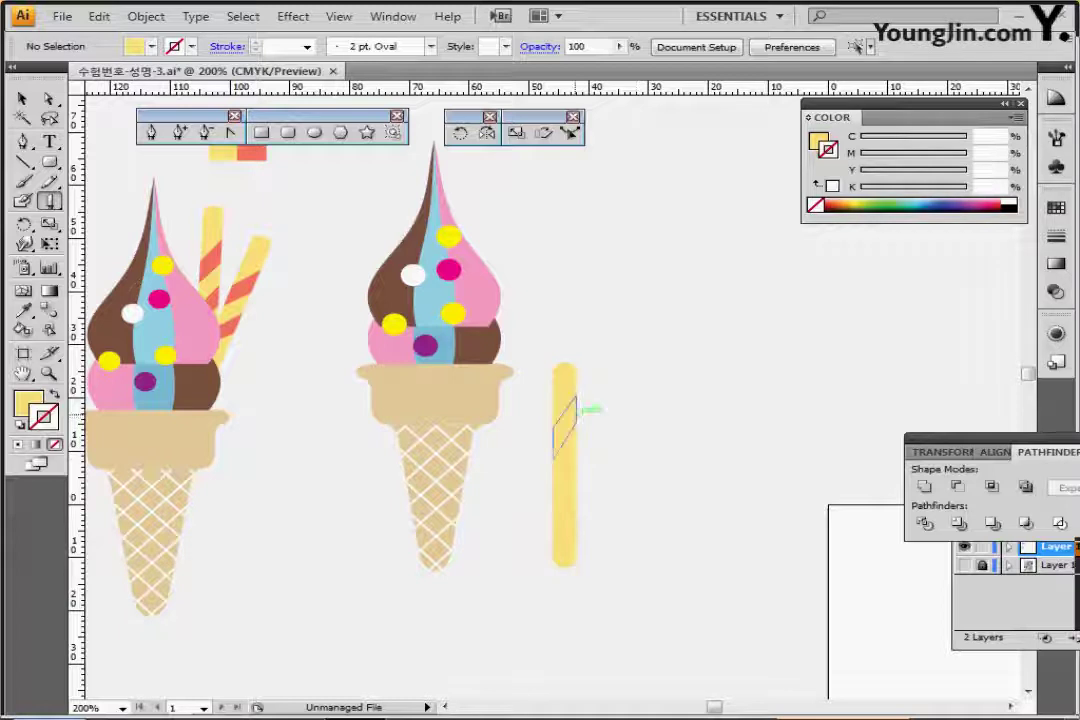
# Step: Fill the two slanted stripe sections of the wafer stick with the coral swatch color
pyautogui.keyDown('ctrl'); pyautogui.click(574, 415); pyautogui.keyUp('ctrl')
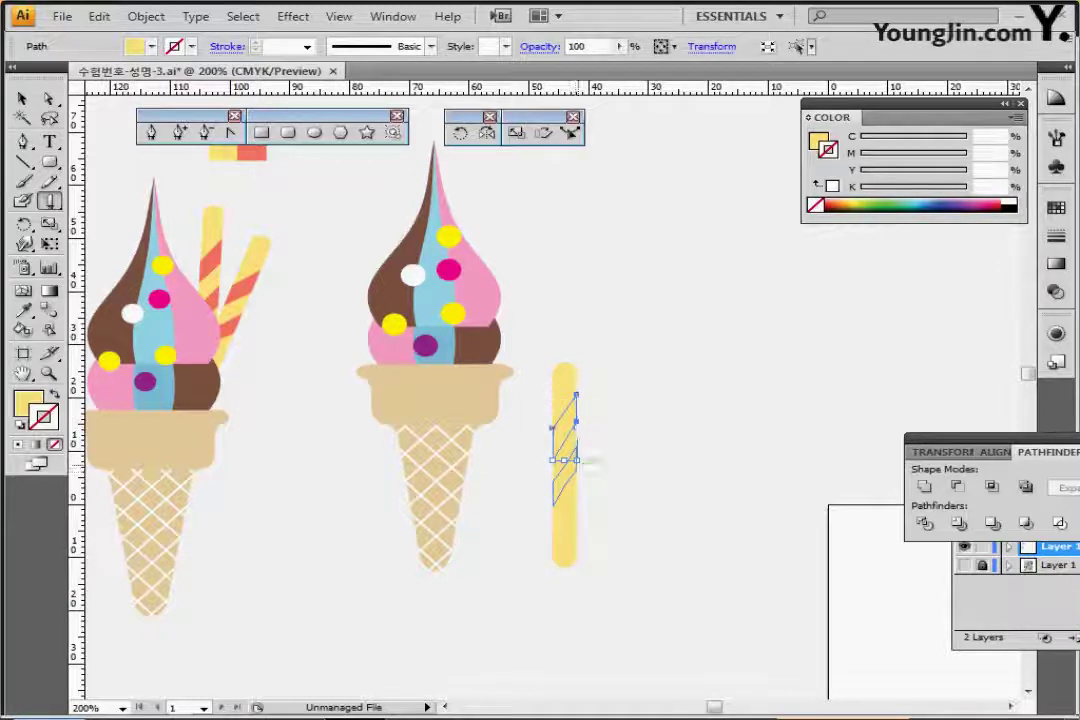
pyautogui.keyDown('ctrl'); pyautogui.keyDown('shift'); pyautogui.click(564, 478); pyautogui.keyUp('shift'); pyautogui.keyUp('ctrl')
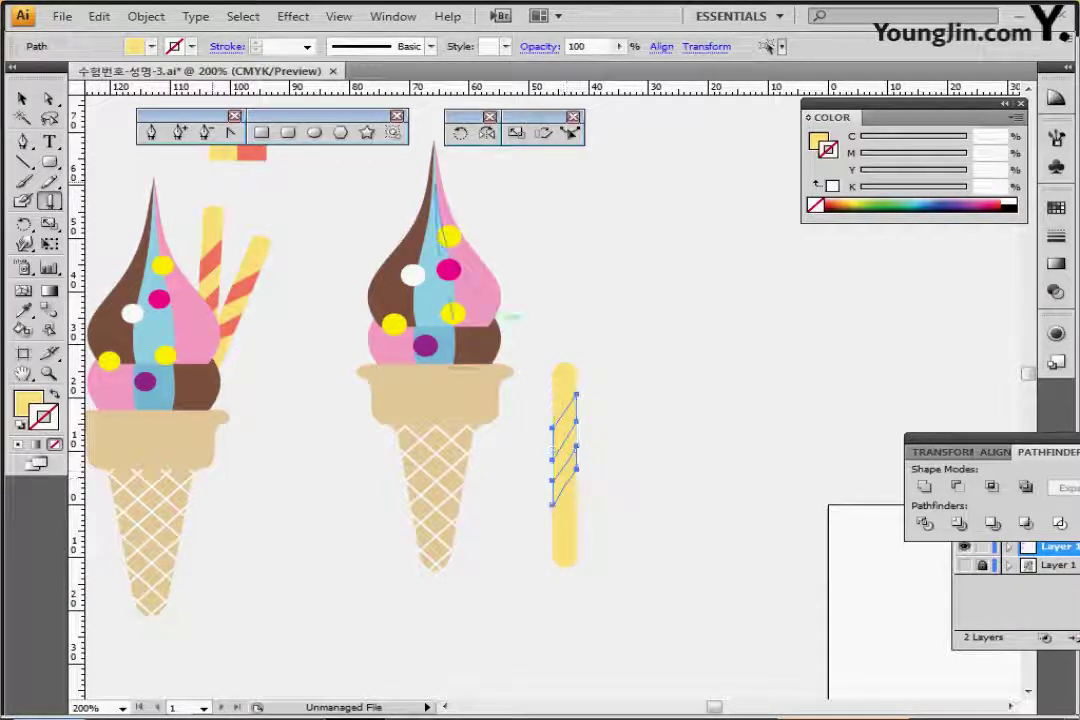
pyautogui.press('i')
pyautogui.click(251, 154)
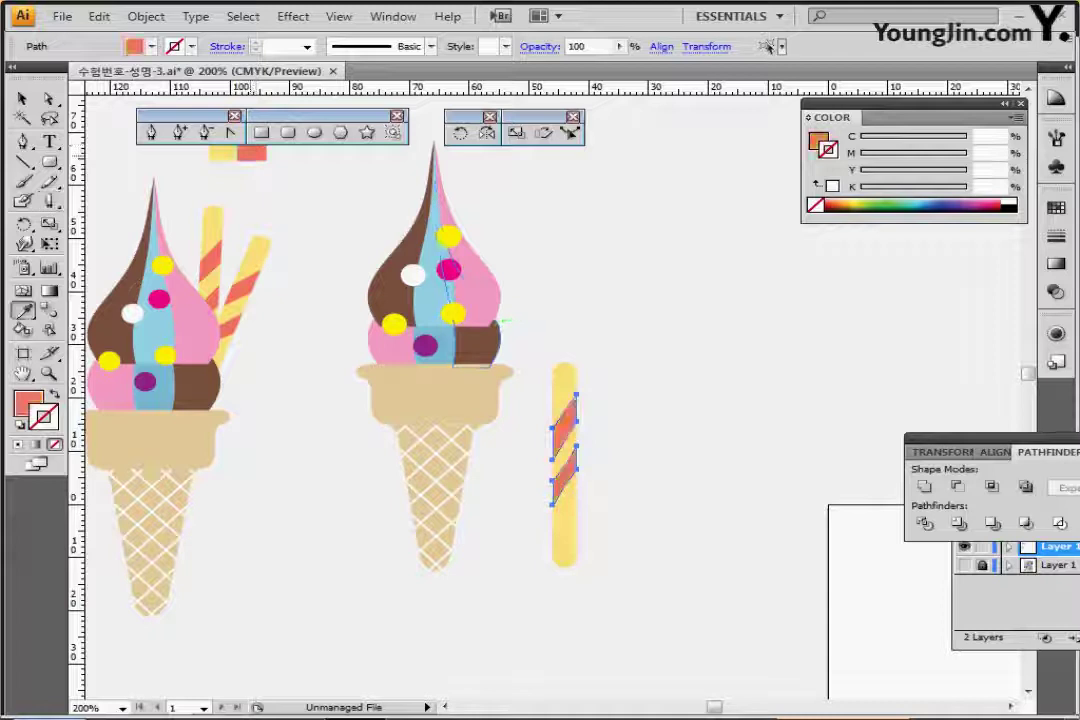
pyautogui.hotkey('ctrl', 'shift', 'a')
pyautogui.press('v')
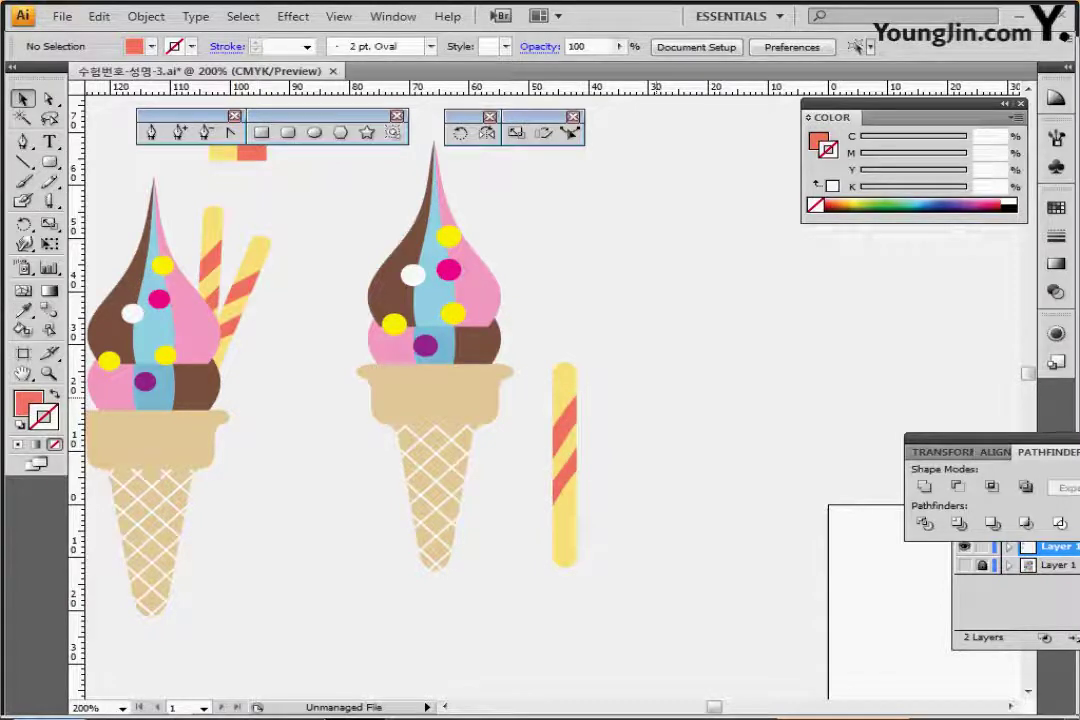
# Step: Move all pieces of the striped wafer stick onto the pink side of the ice cream and send them to the back
pyautogui.click(566, 475)
pyautogui.click(611, 345)
pyautogui.moveTo(604, 331); pyautogui.dragTo(538, 597)
pyautogui.moveTo(603, 596); pyautogui.dragTo(603, 596)
pyautogui.moveTo(585, 547); pyautogui.dragTo(579, 281)
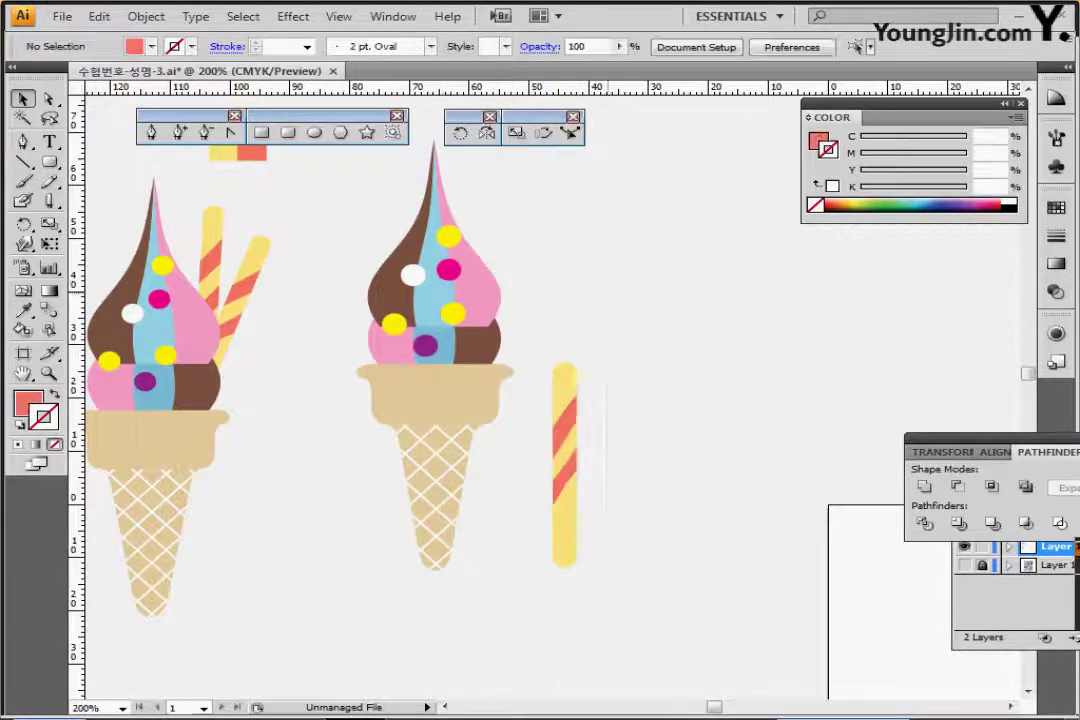
pyautogui.moveTo(607, 563); pyautogui.dragTo(538, 292)
pyautogui.moveTo(574, 542); pyautogui.dragTo(489, 376)
pyautogui.hotkey('ctrl', 'shift', '[')
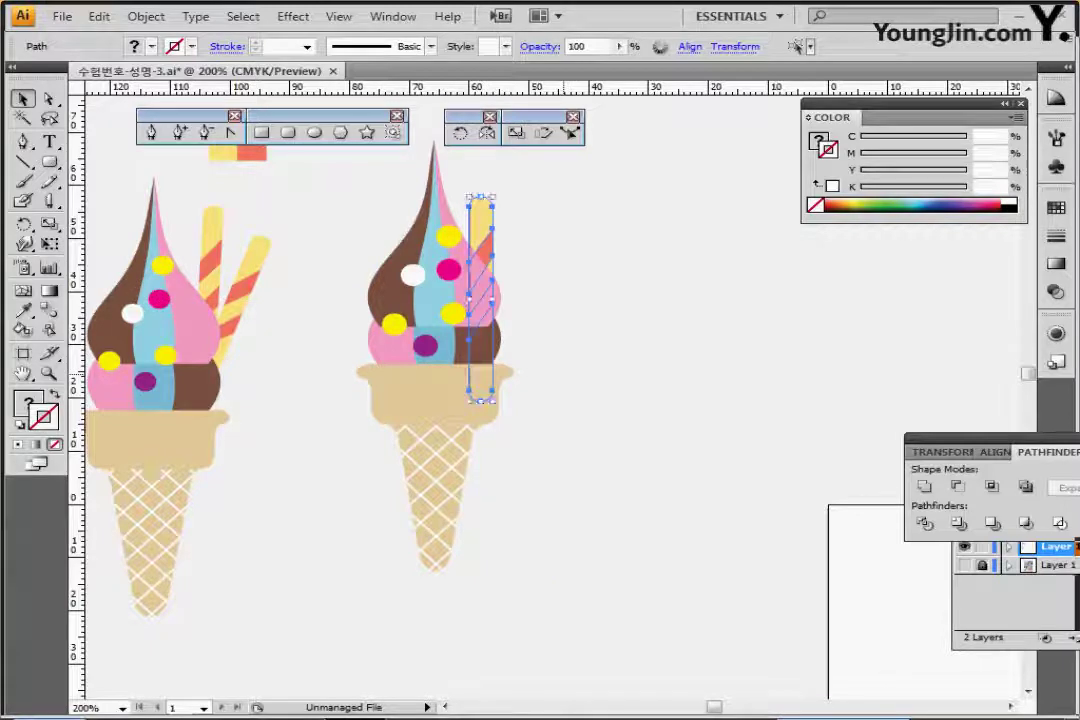
pyautogui.moveTo(485, 214)
pyautogui.mouseDown()
pyautogui.moveTo(496, 209)
pyautogui.moveTo(487, 223)
pyautogui.mouseUp()
# Step: Rotate a copy of the striped wafer stick clockwise around its lower end to make a second, tilted stick
pyautogui.click(460, 133)
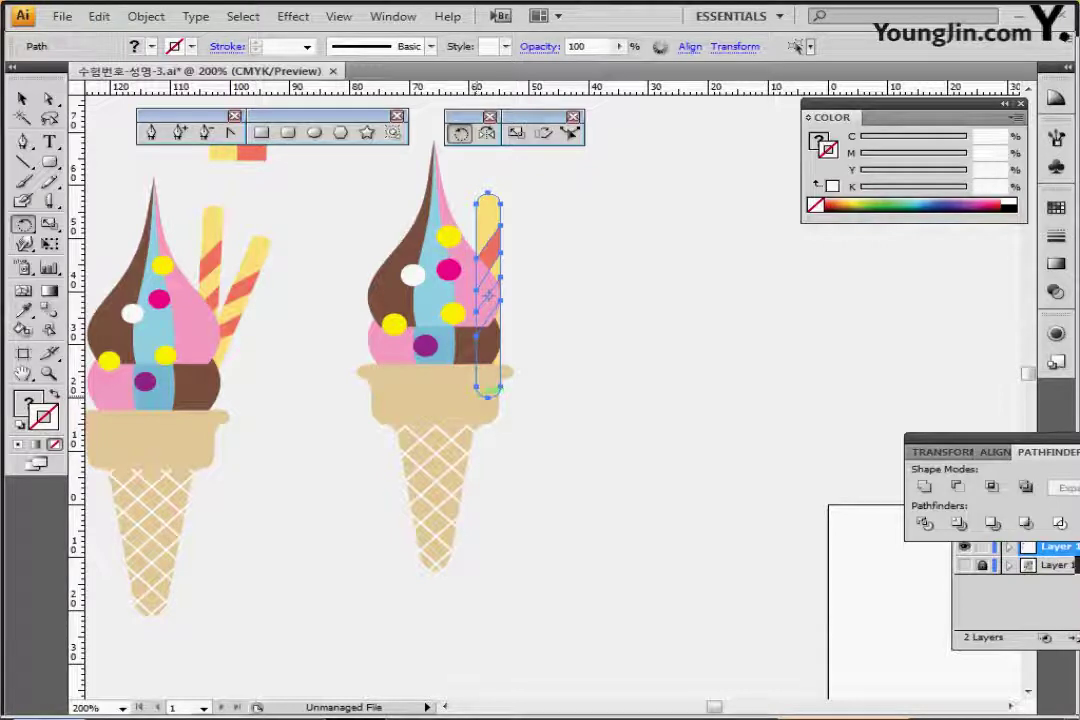
pyautogui.click(479, 394)
pyautogui.moveTo(566, 236); pyautogui.dragTo(538, 243)
pyautogui.keyDown('ctrl'); pyautogui.click(572, 243); pyautogui.keyUp('ctrl')
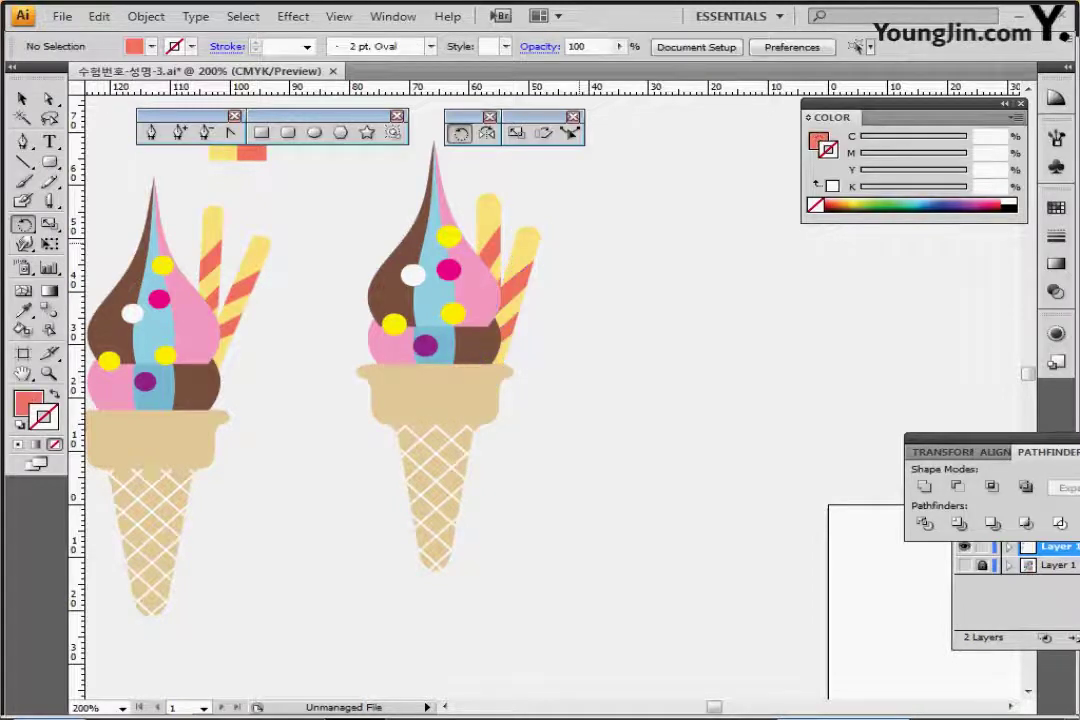
# Step: Register the complete drawn ice cream with its cone and wafer sticks as a Graphic symbol named 아이스크림
pyautogui.hotkey('ctrl', '-')
pyautogui.hotkey('ctrl', '-')
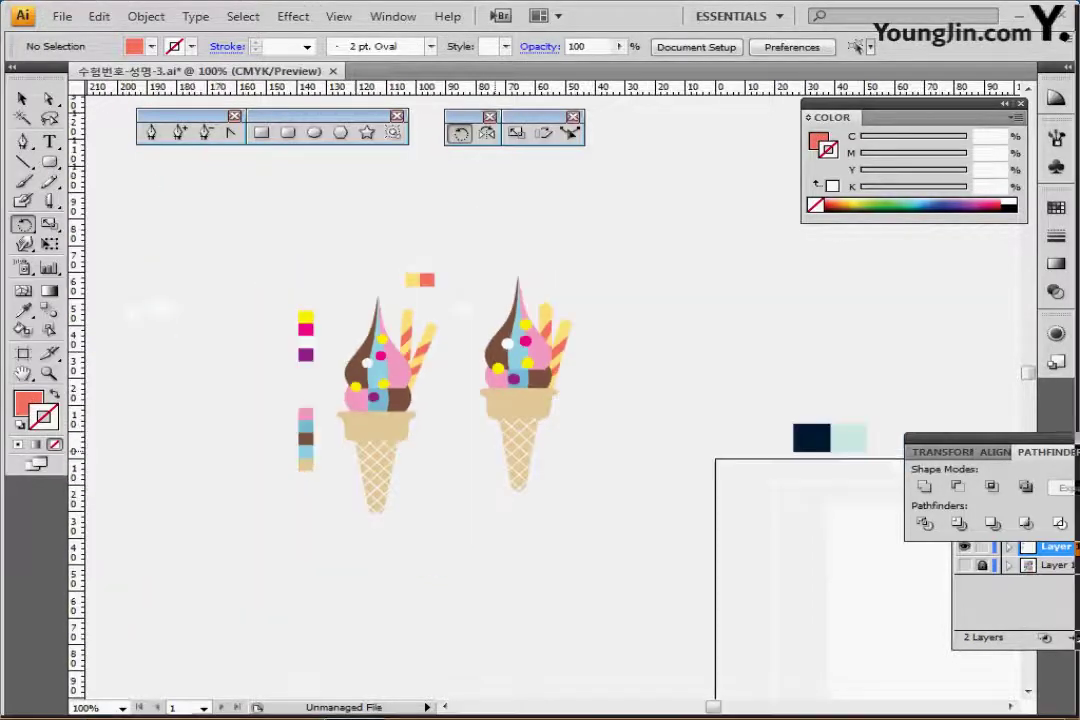
pyautogui.moveTo(530, 391); pyautogui.dragTo(460, 371)
pyautogui.click(22, 99)
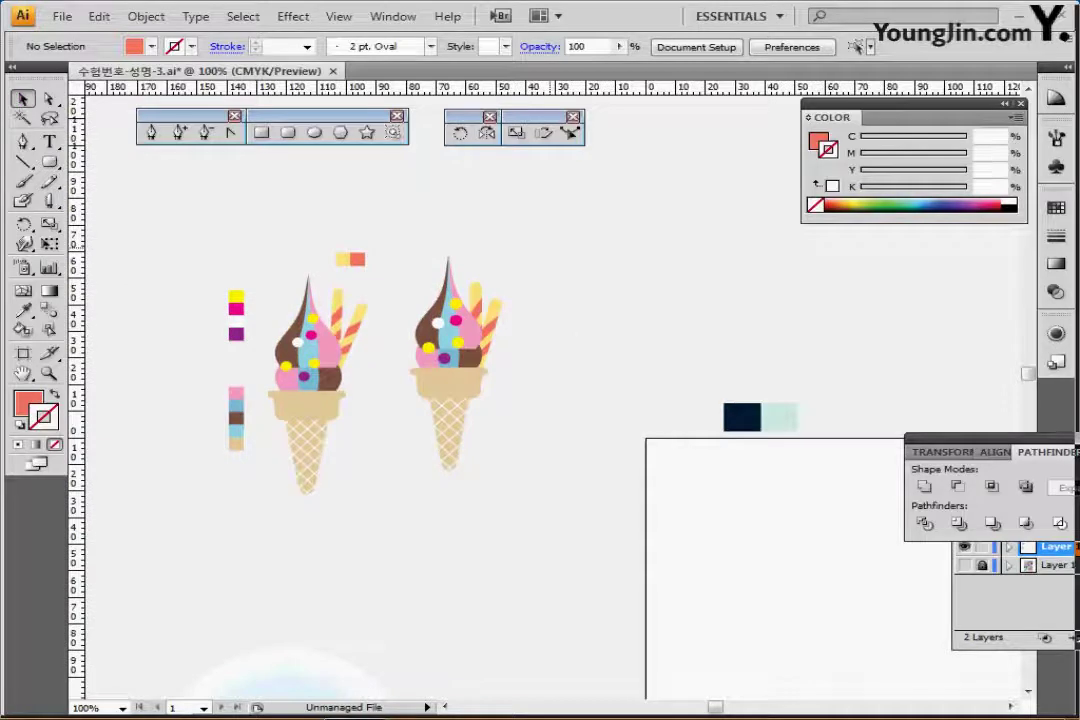
pyautogui.moveTo(555, 215); pyautogui.dragTo(405, 505)
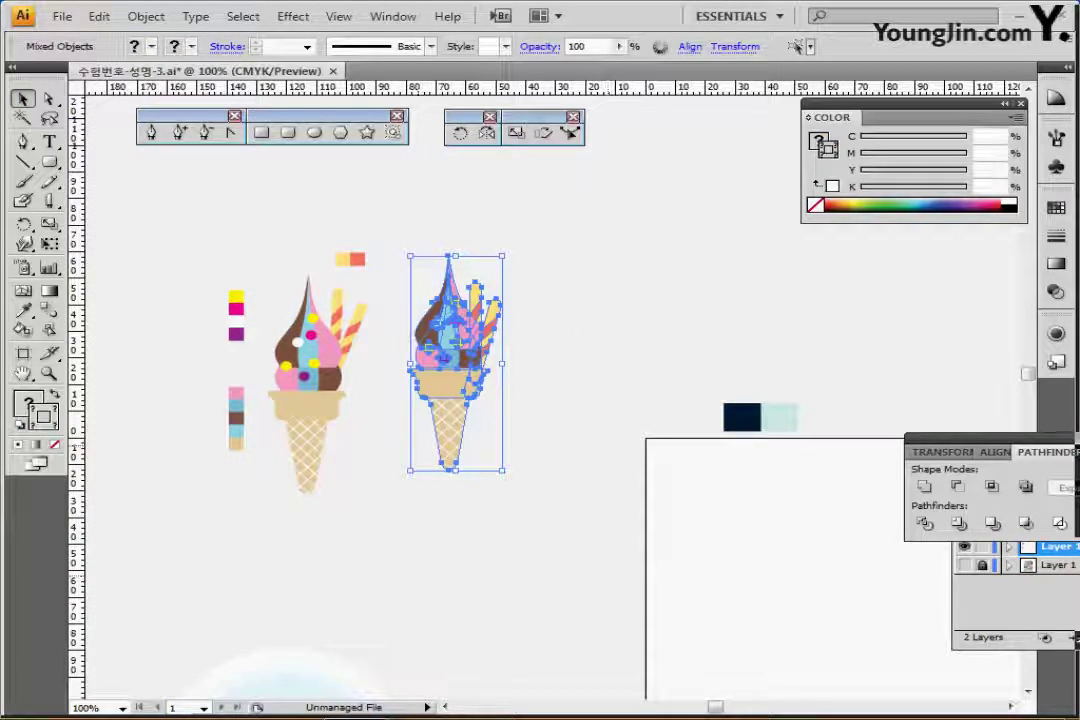
pyautogui.click(1056, 166)
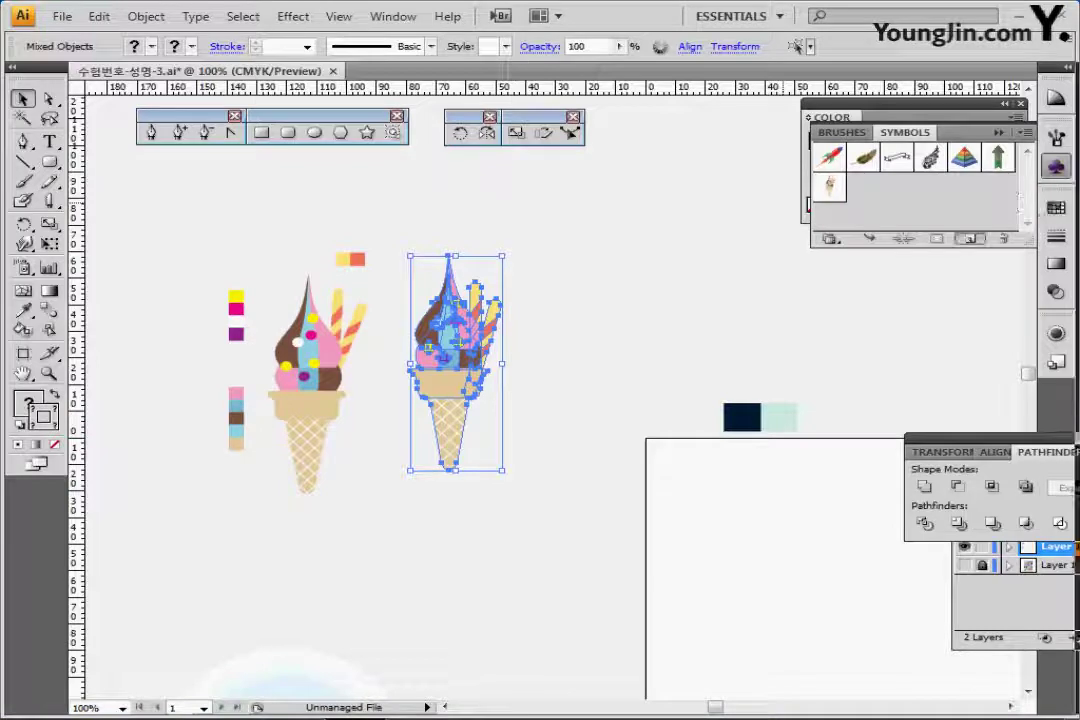
pyautogui.click(970, 239)
pyautogui.click(428, 356)
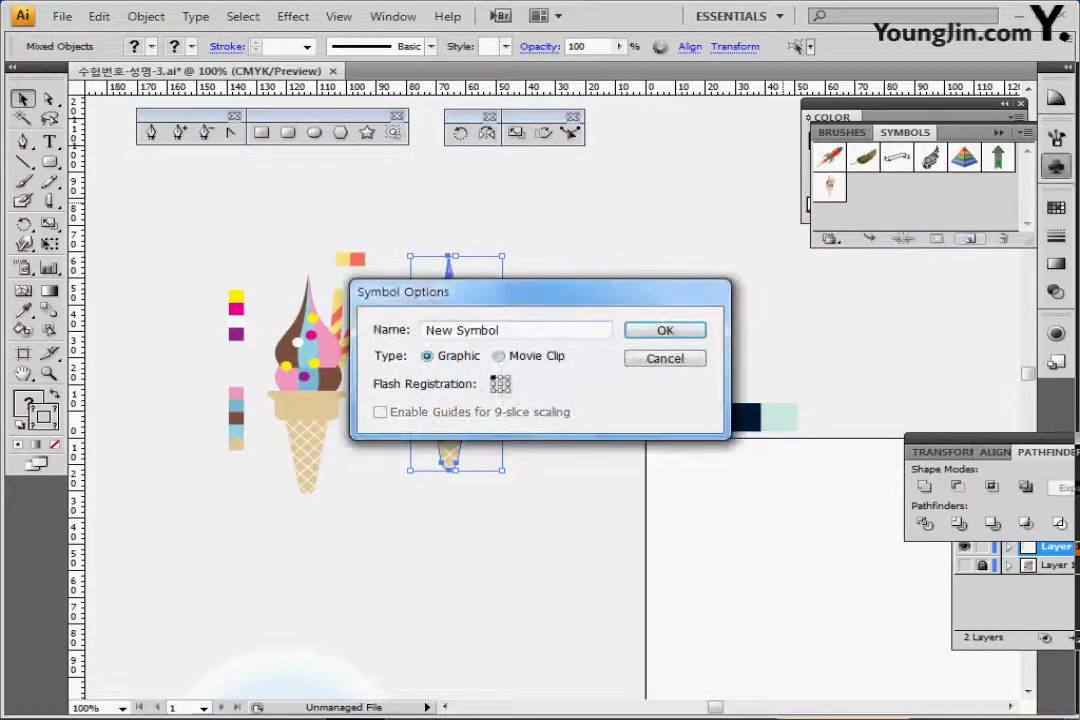
pyautogui.doubleClick(482, 330)
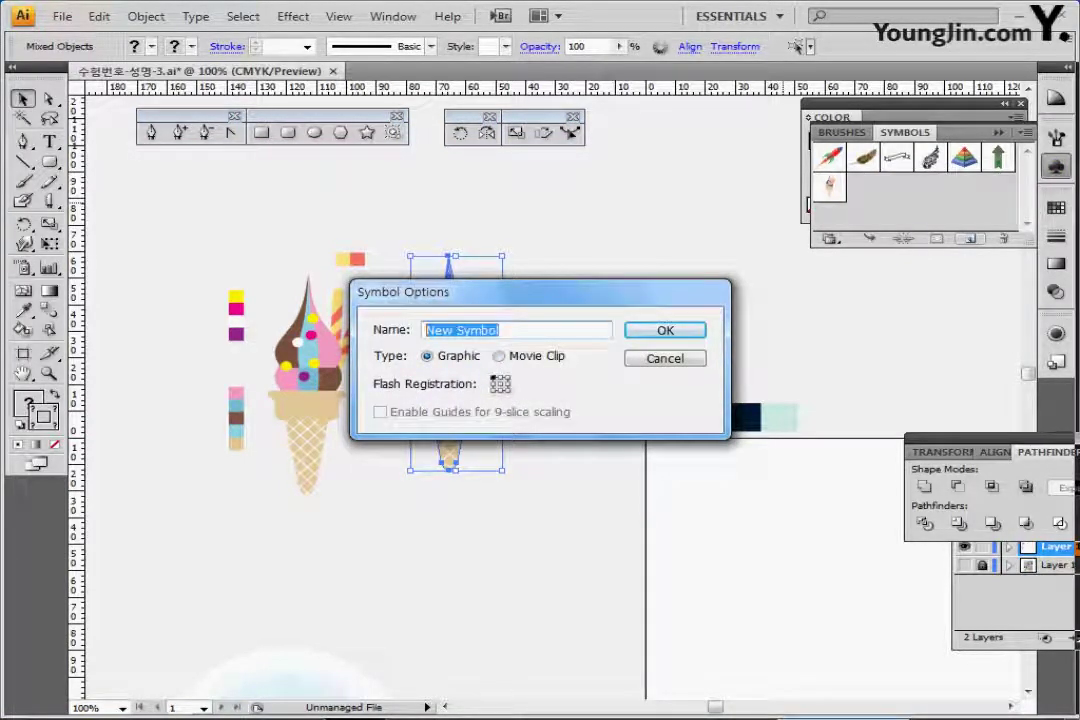
pyautogui.write('아이스크림')
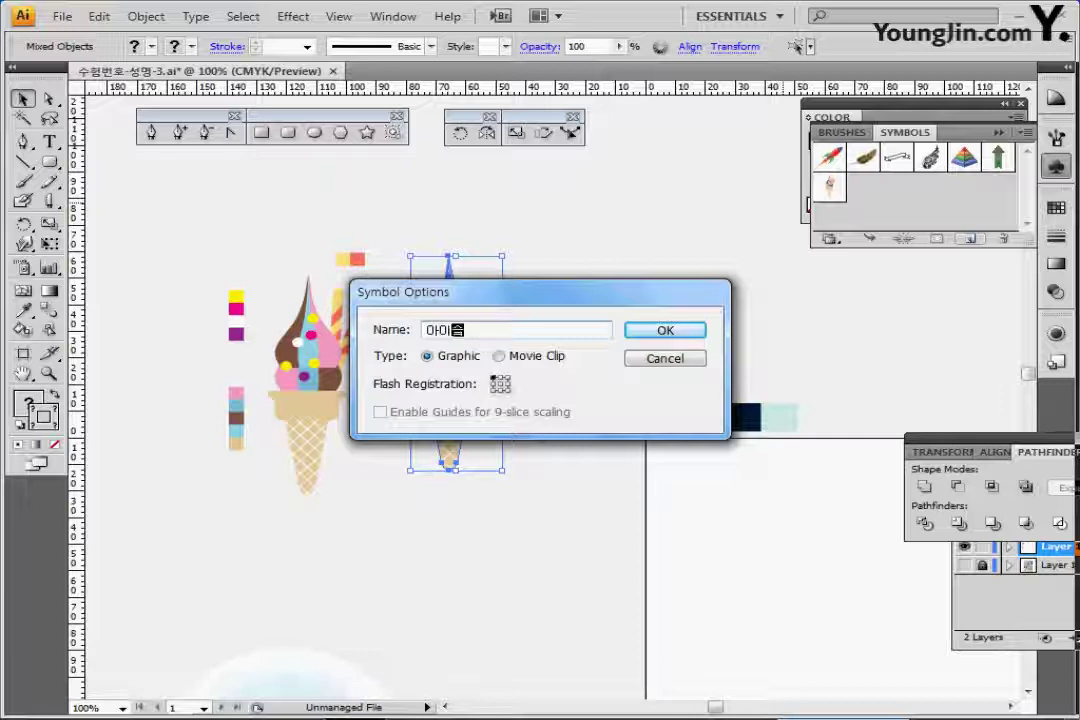
pyautogui.press('Return')
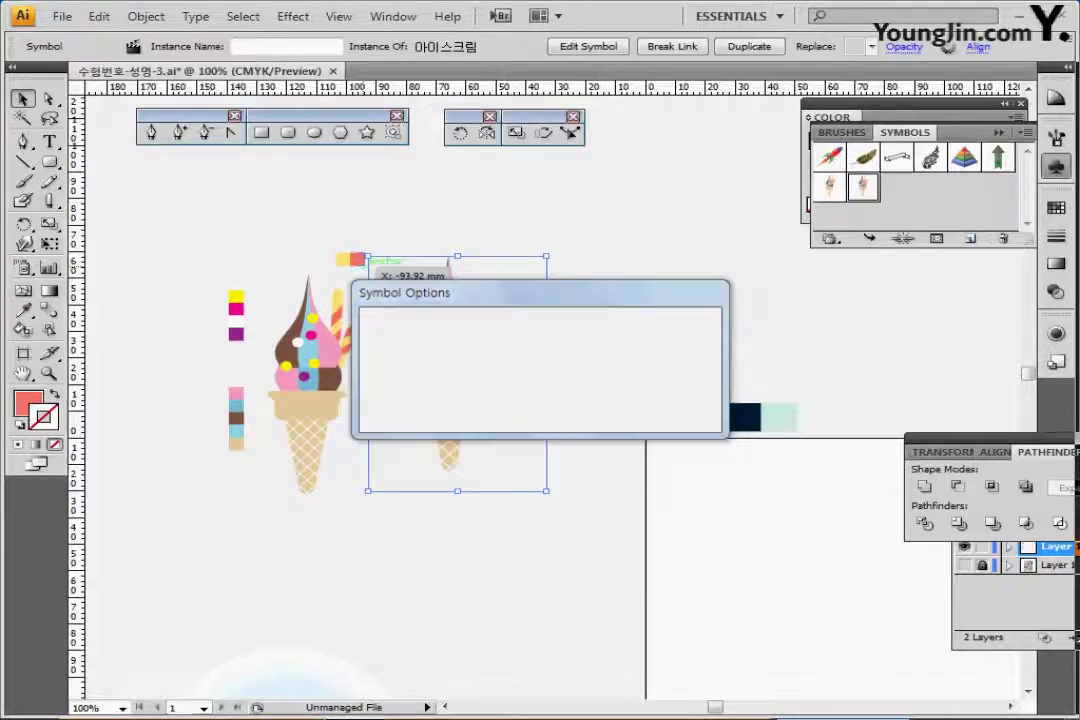
# Step: Delete the drawn ice cream, its reference artwork and their color swatches from the canvas
pyautogui.moveTo(183, 200); pyautogui.dragTo(622, 515)
pyautogui.press('Delete')
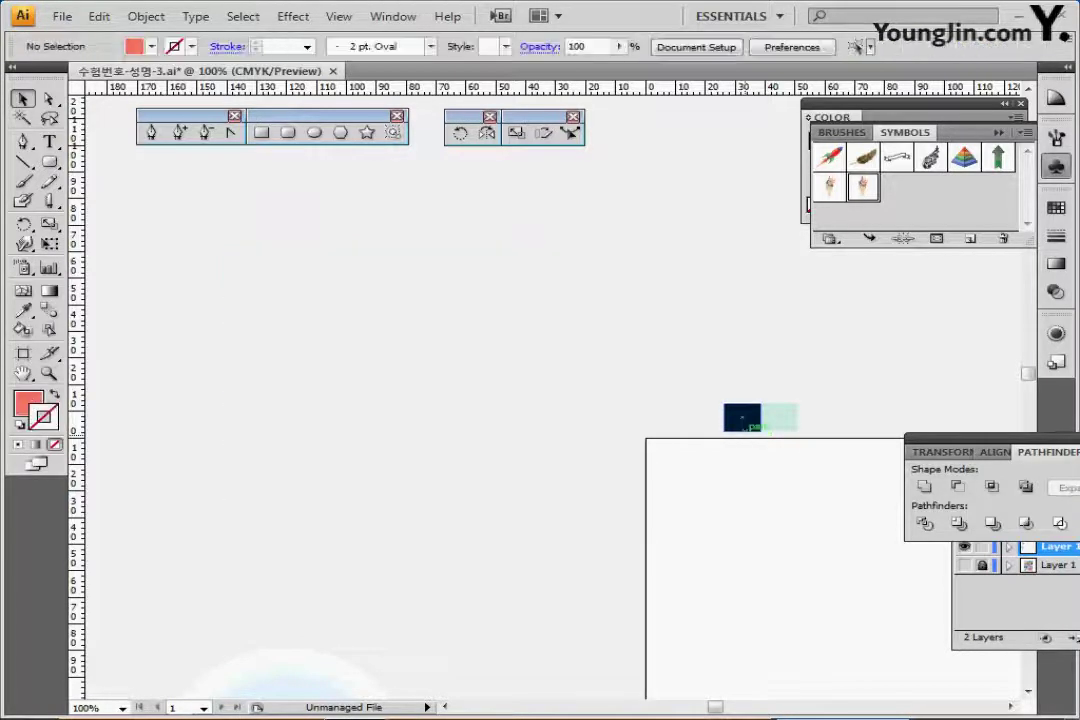
pyautogui.hscroll(5, 540, 400)
pyautogui.moveTo(564, 395); pyautogui.dragTo(467, 361)
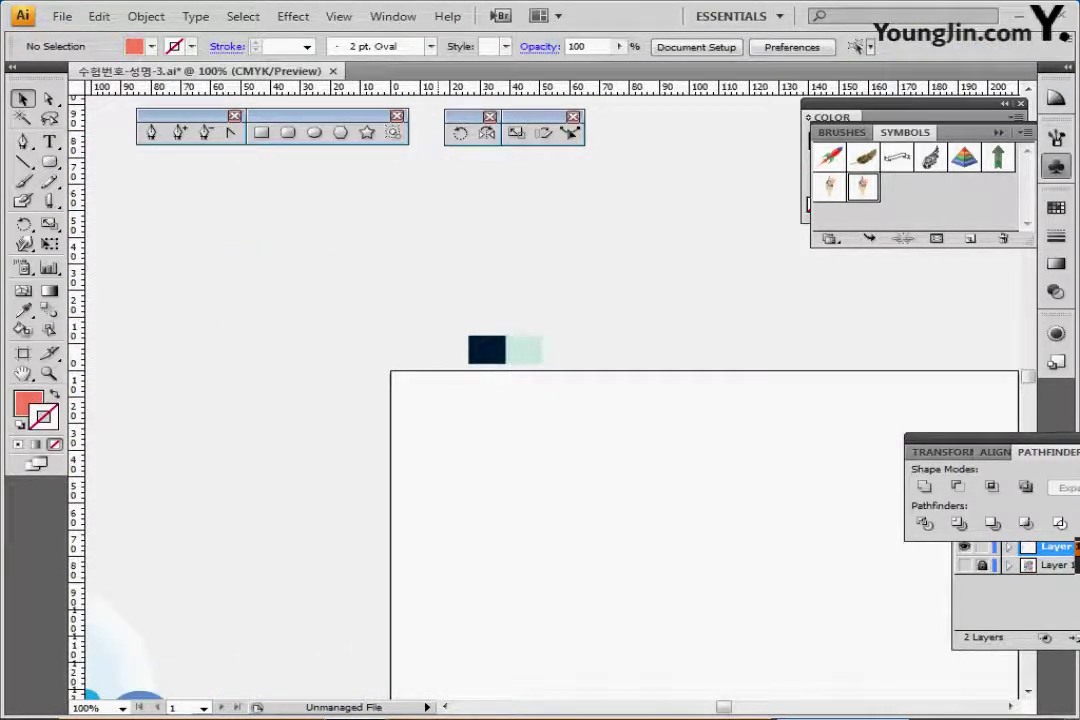
pyautogui.click(1056, 167)
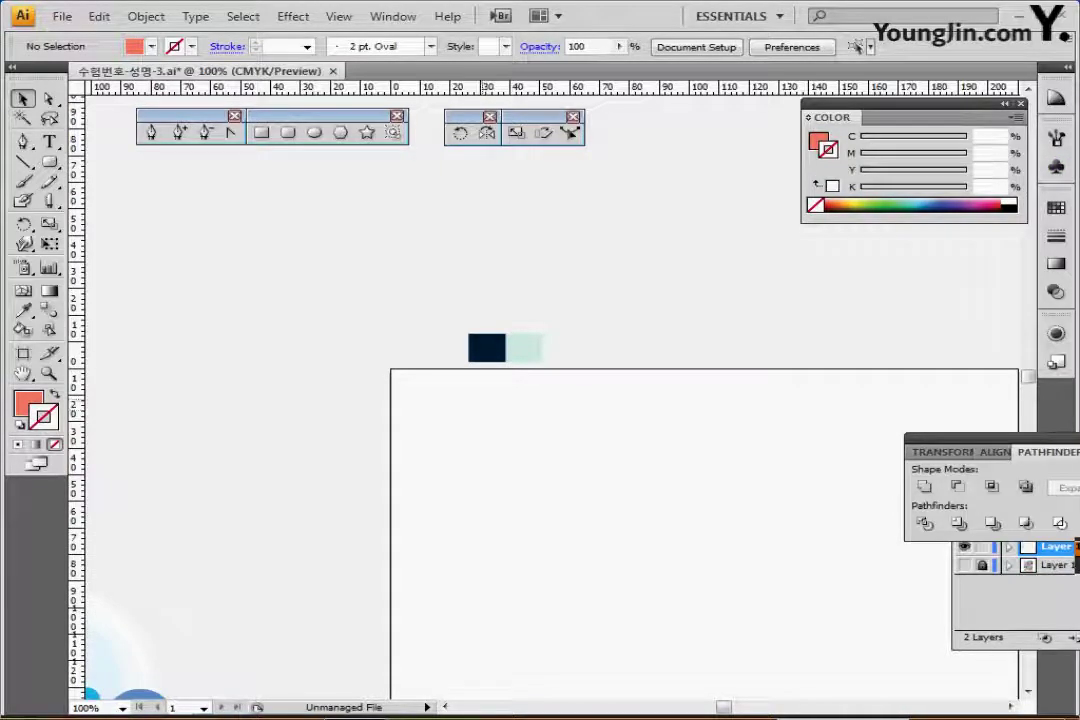
# Step: Draw a 210 × 297 mm rectangle filled with the dark navy swatch colour from the artboard's top-left corner
pyautogui.moveTo(487, 377); pyautogui.dragTo(381, 244)
pyautogui.click(381, 214)
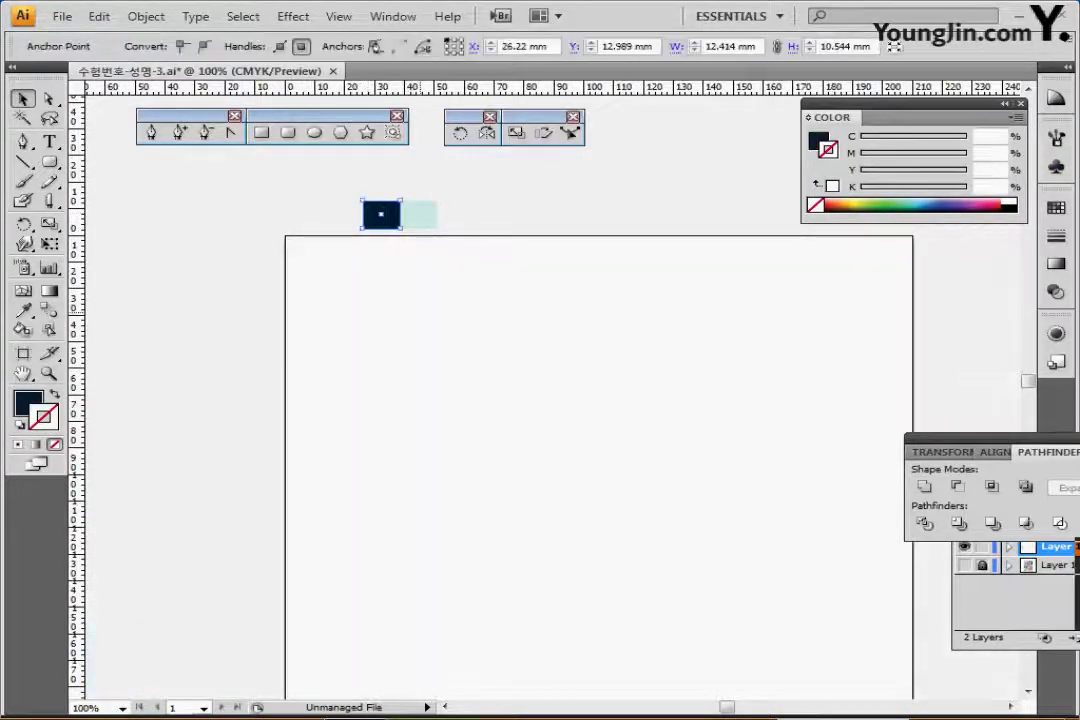
pyautogui.keyDown('ctrl'); pyautogui.click(419, 312); pyautogui.keyUp('ctrl')
pyautogui.hotkey('ctrl', '-')
pyautogui.hotkey('ctrl', '-')
pyautogui.hotkey('ctrl', '-')
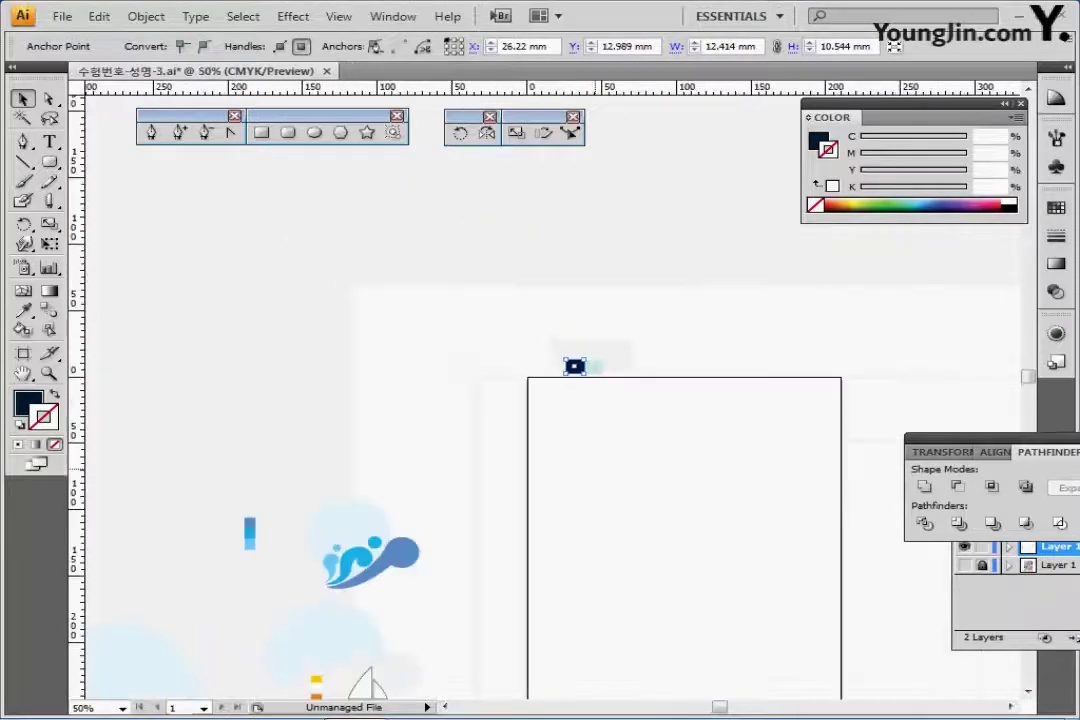
pyautogui.moveTo(480, 294); pyautogui.dragTo(404, 300)
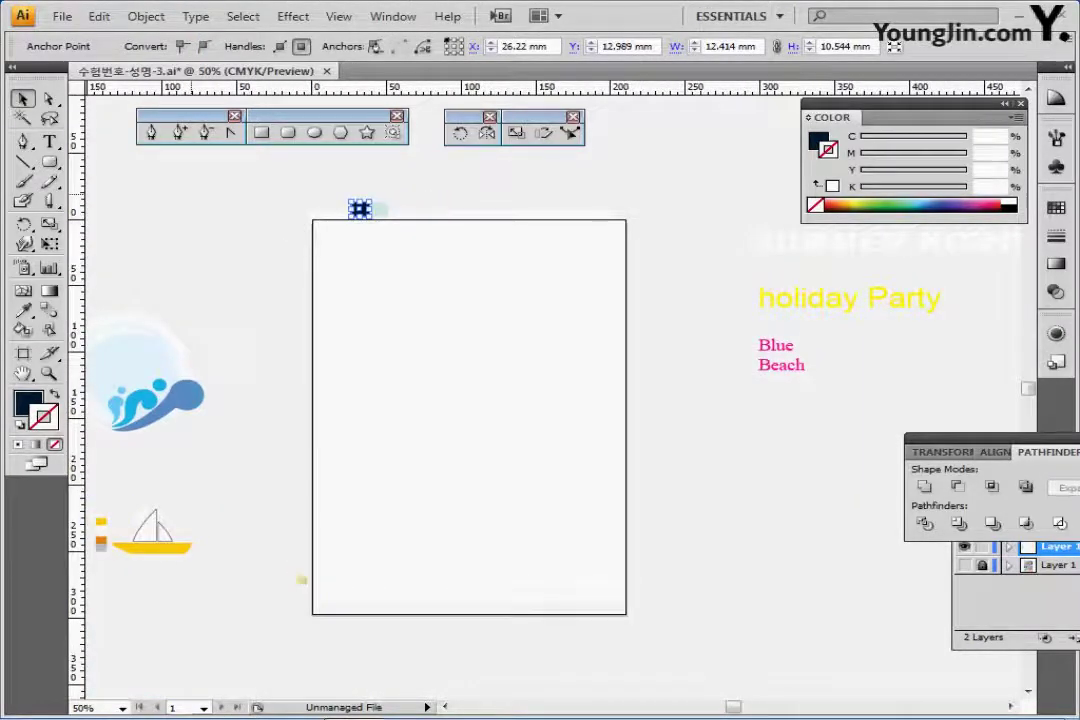
pyautogui.click(261, 132)
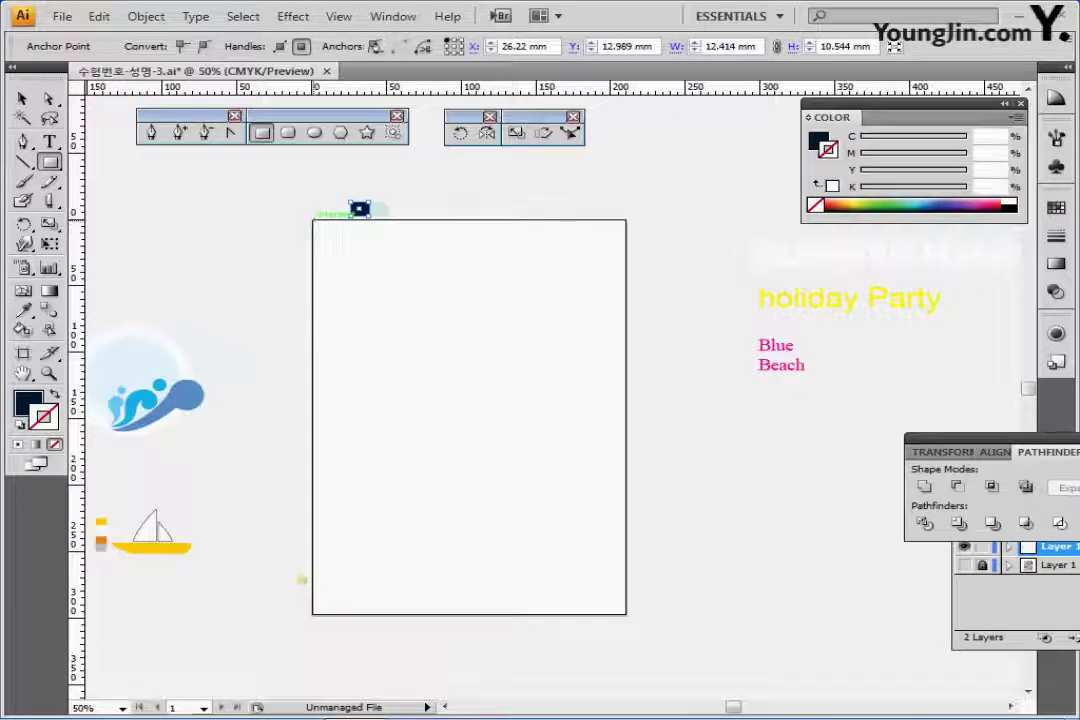
pyautogui.click(359, 209)
pyautogui.write('2')
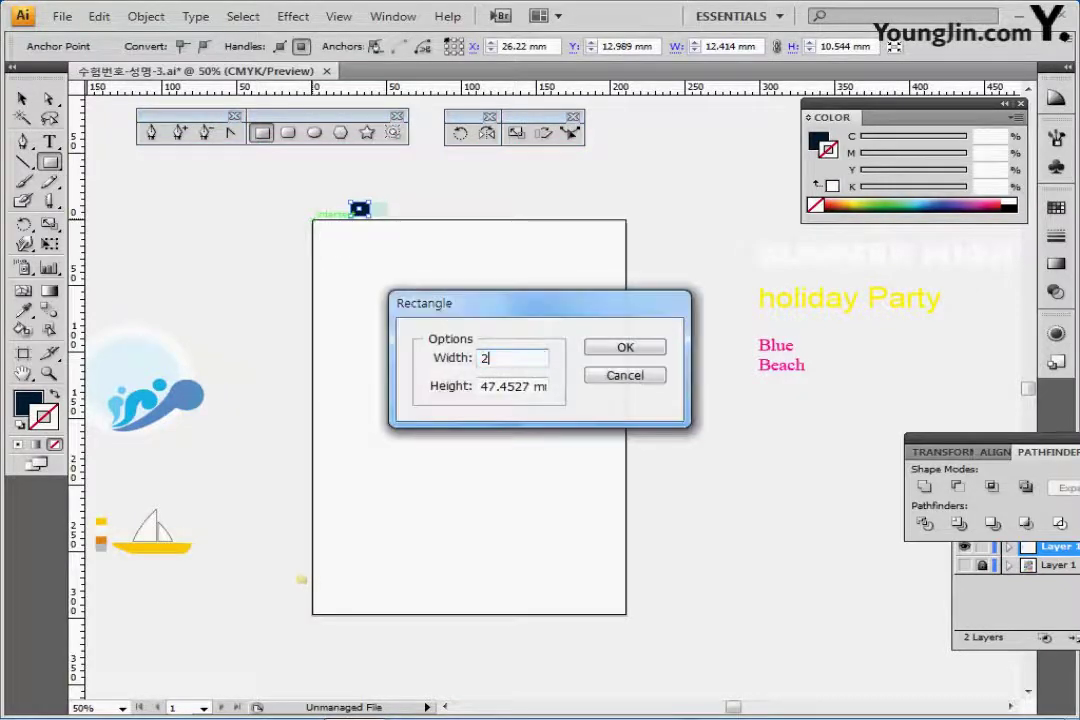
pyautogui.write('10')
pyautogui.press('Tab')
pyautogui.write('2')
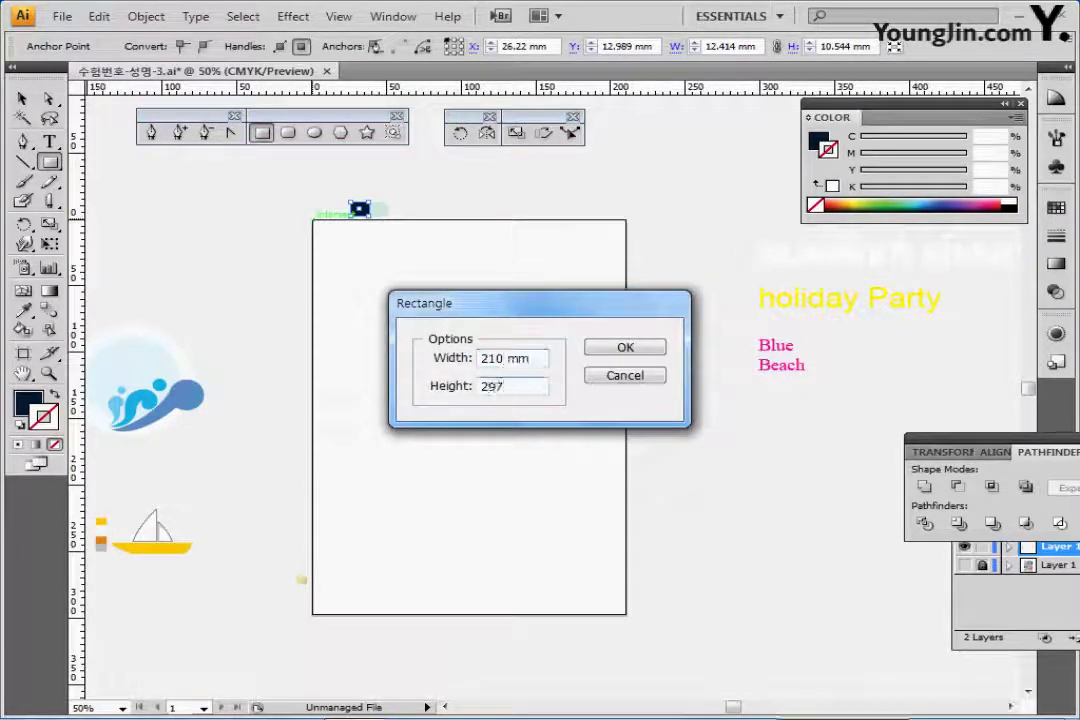
pyautogui.press('Return')
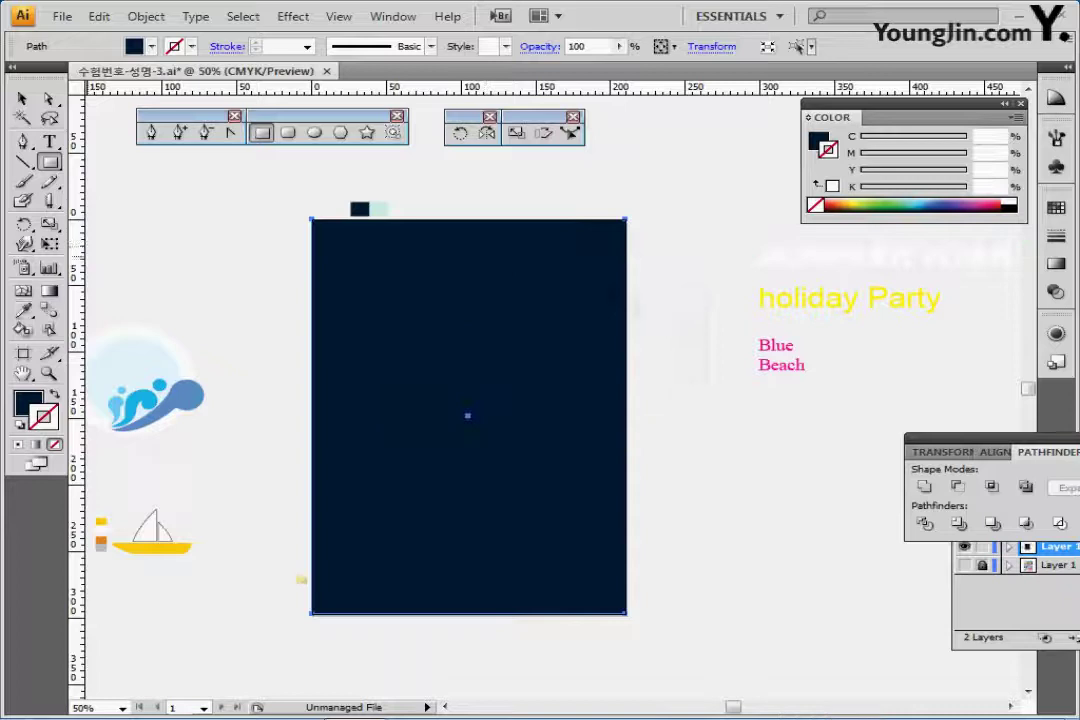
# Step: Add gradient mesh points at the navy rectangle's upper left and right of its centre, colouring the second with the pale mint swatch
pyautogui.click(23, 291)
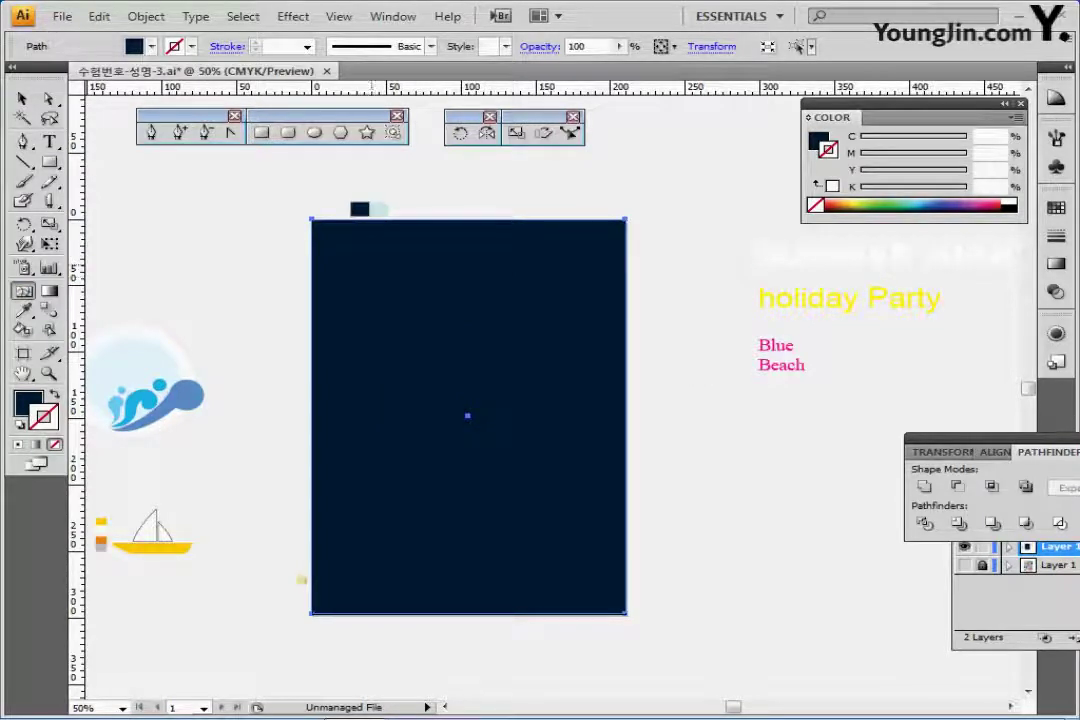
pyautogui.click(371, 261)
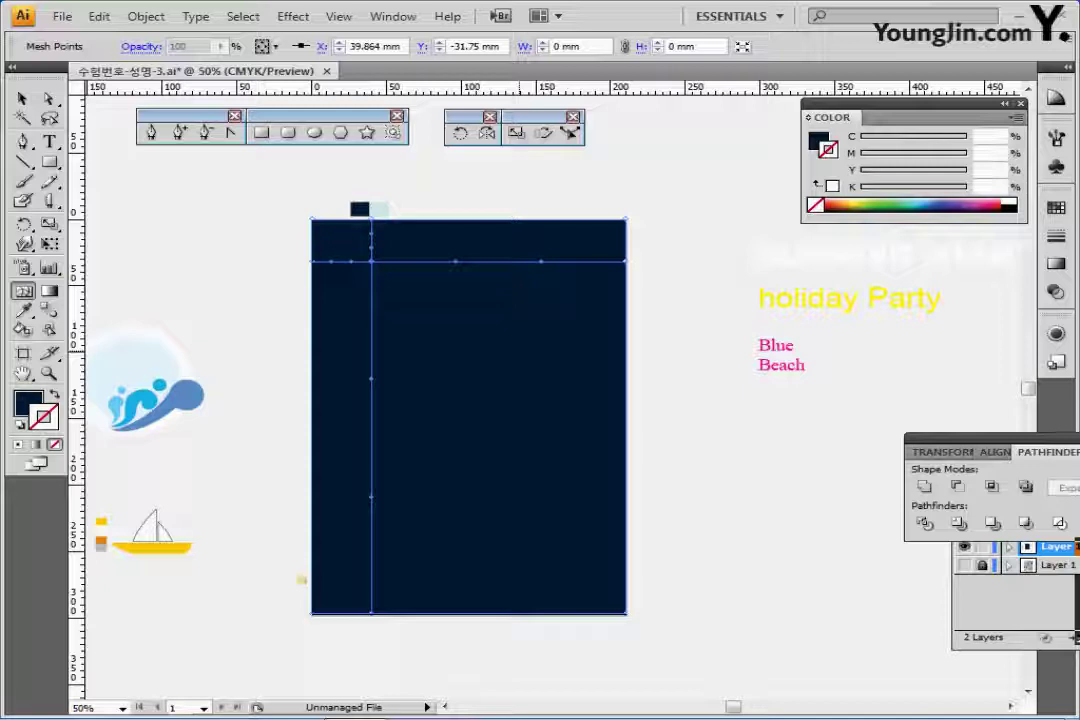
pyautogui.click(521, 347)
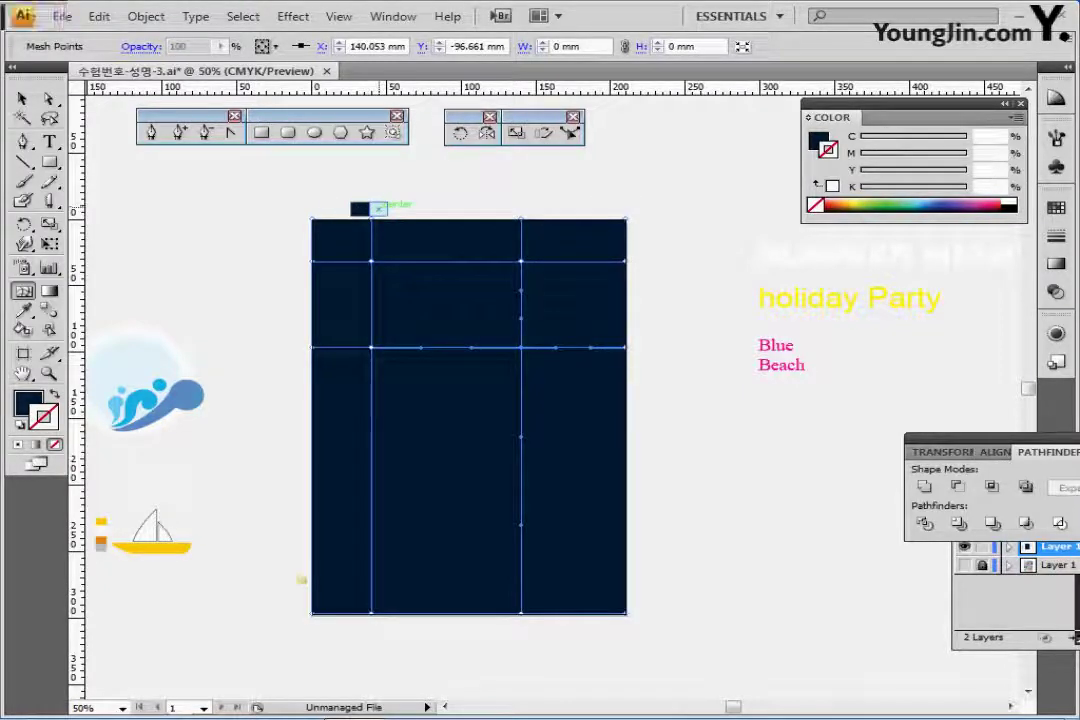
pyautogui.press('i')
pyautogui.click(378, 208)
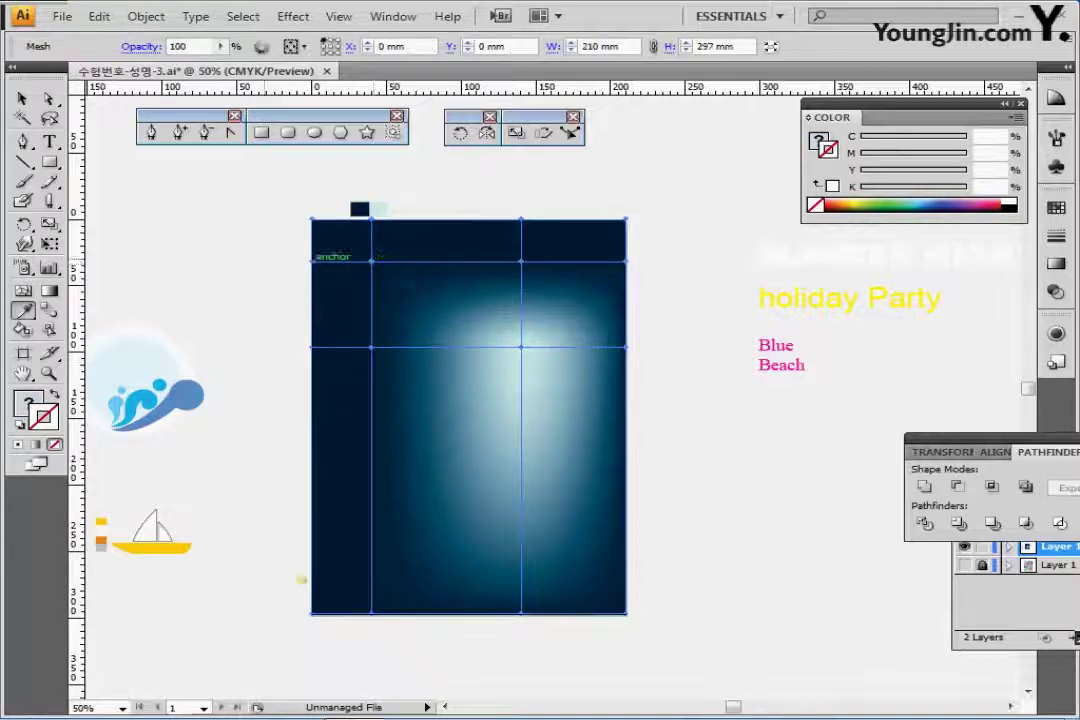
# Step: Colour the upper-left mesh point of the background with the pale mint swatch and deselect the mesh
pyautogui.click(23, 290)
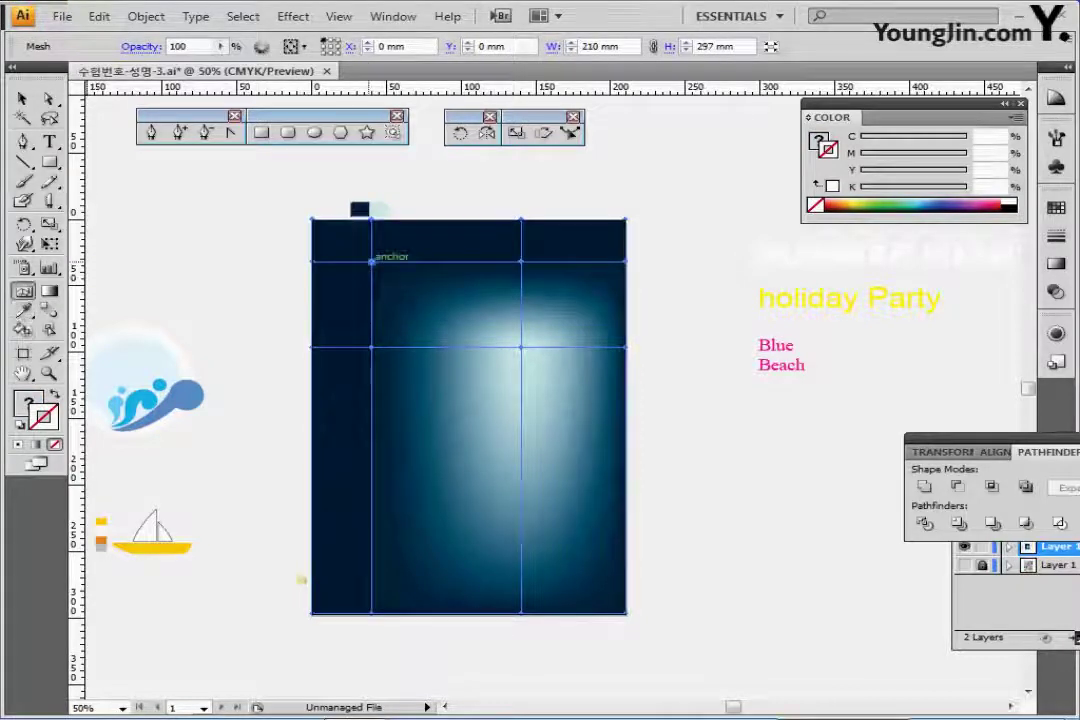
pyautogui.click(372, 261)
pyautogui.press('i')
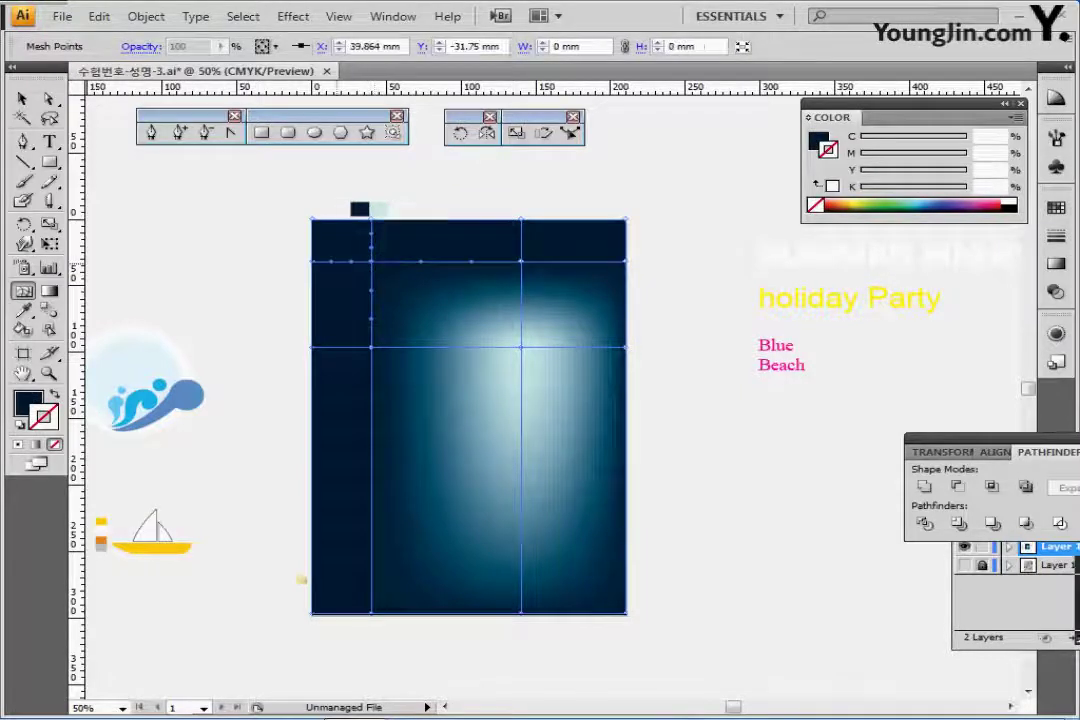
pyautogui.click(378, 208)
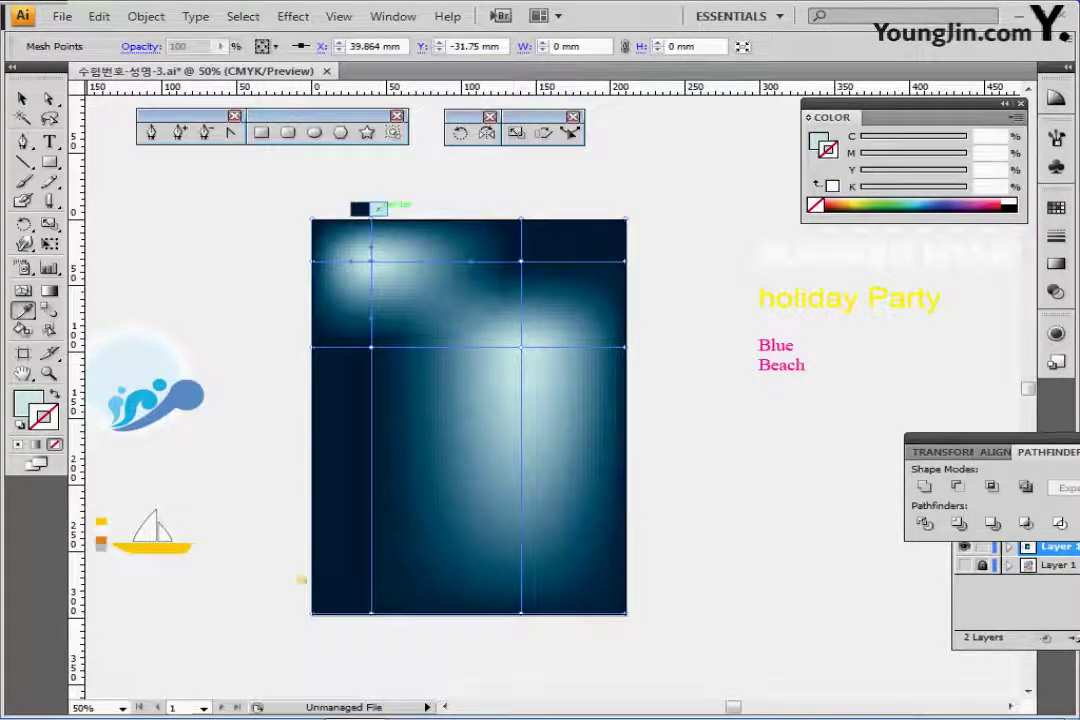
pyautogui.press('v')
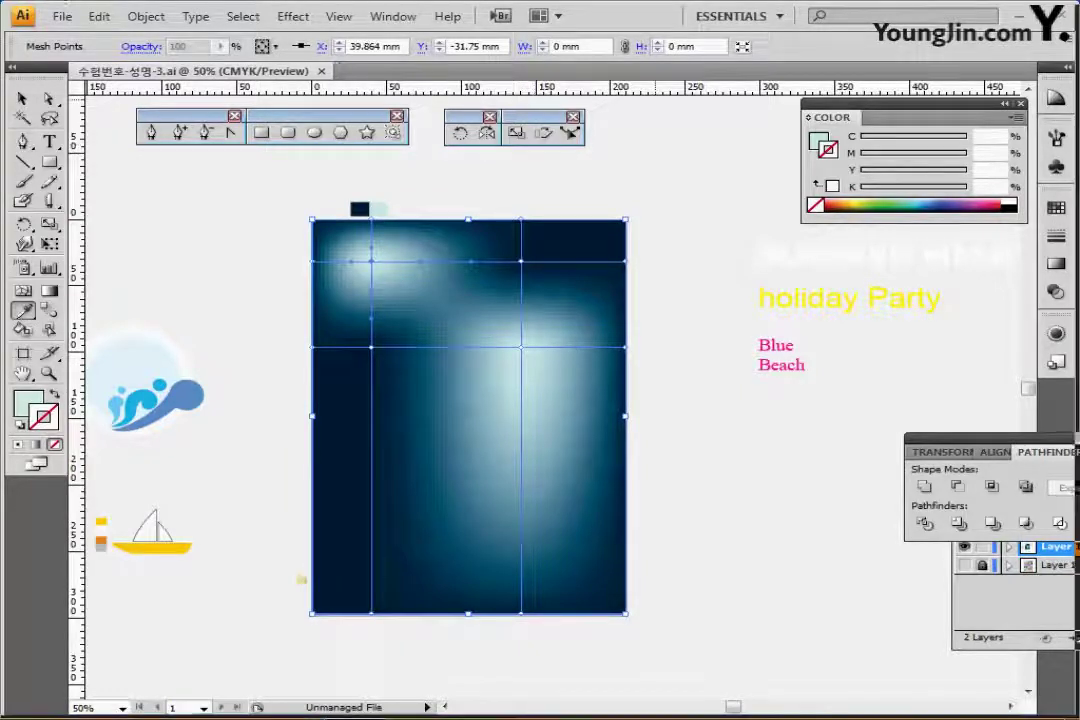
pyautogui.hotkey('ctrl', 'shift', 'a')
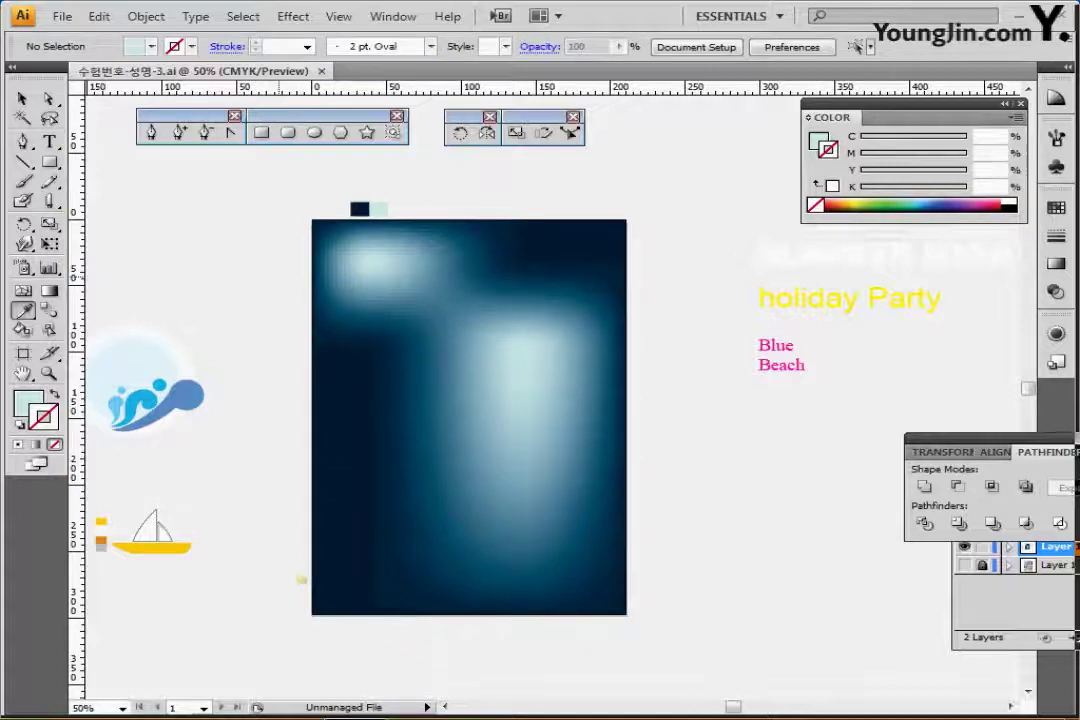
# Step: Show the guides and draw a horizontal line along the lower guide, extending past both artboard sides, with a white stroke
pyautogui.moveTo(466, 412); pyautogui.dragTo(464, 328)
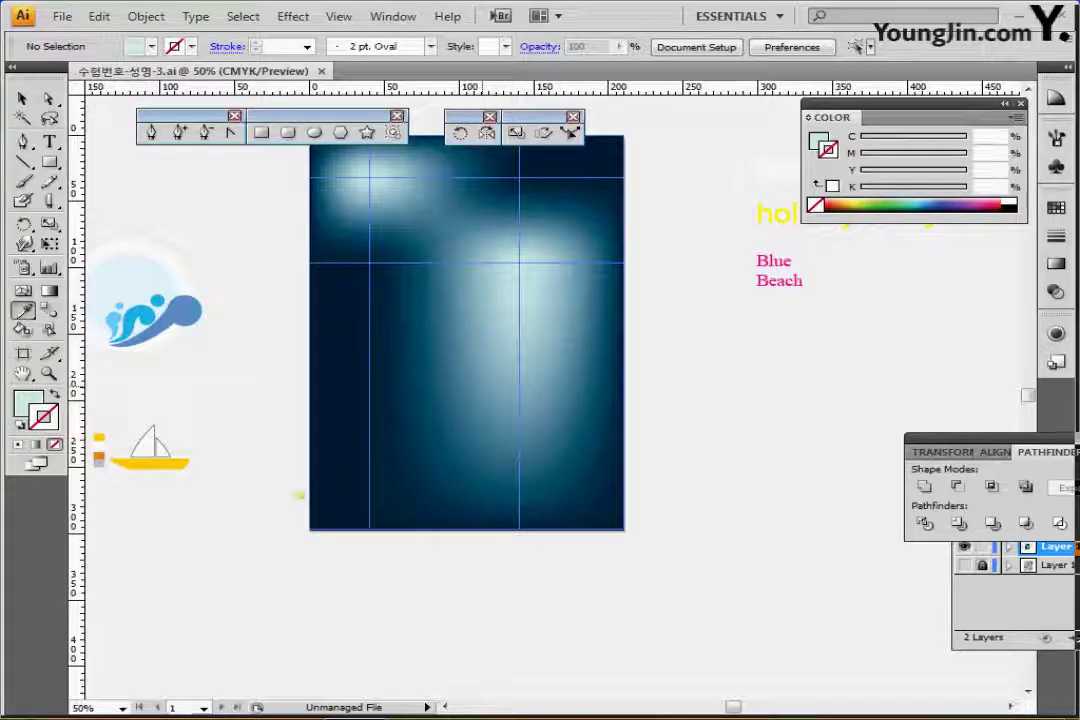
pyautogui.moveTo(482, 386); pyautogui.dragTo(467, 416)
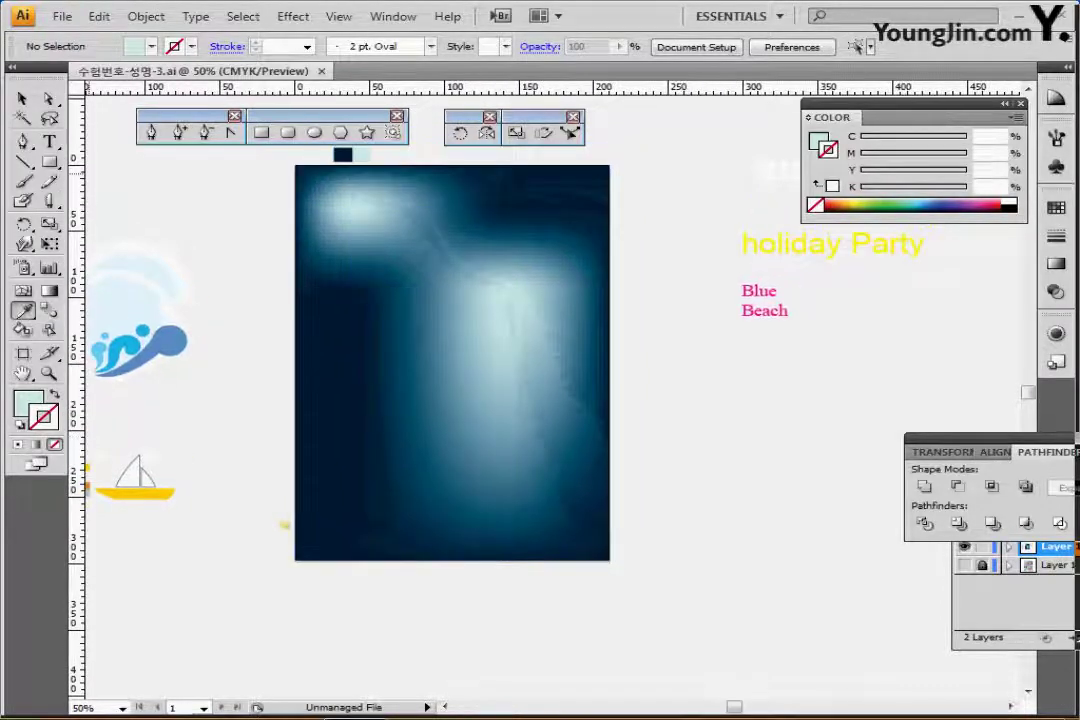
pyautogui.click(23, 162)
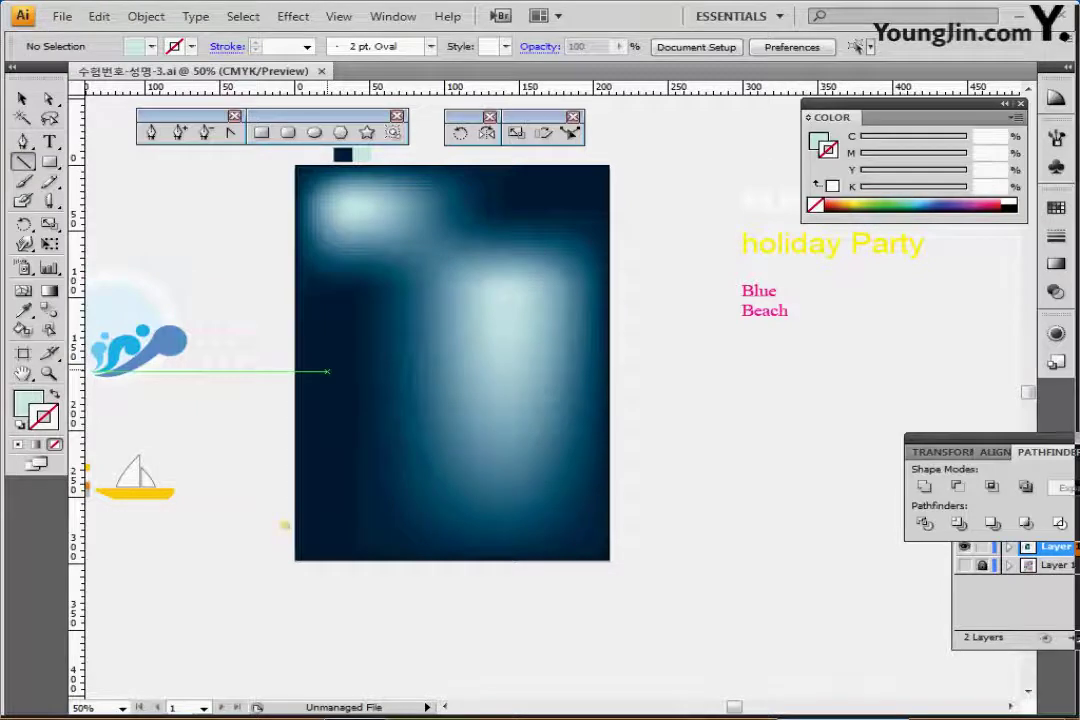
pyautogui.hotkey('ctrl', ';')
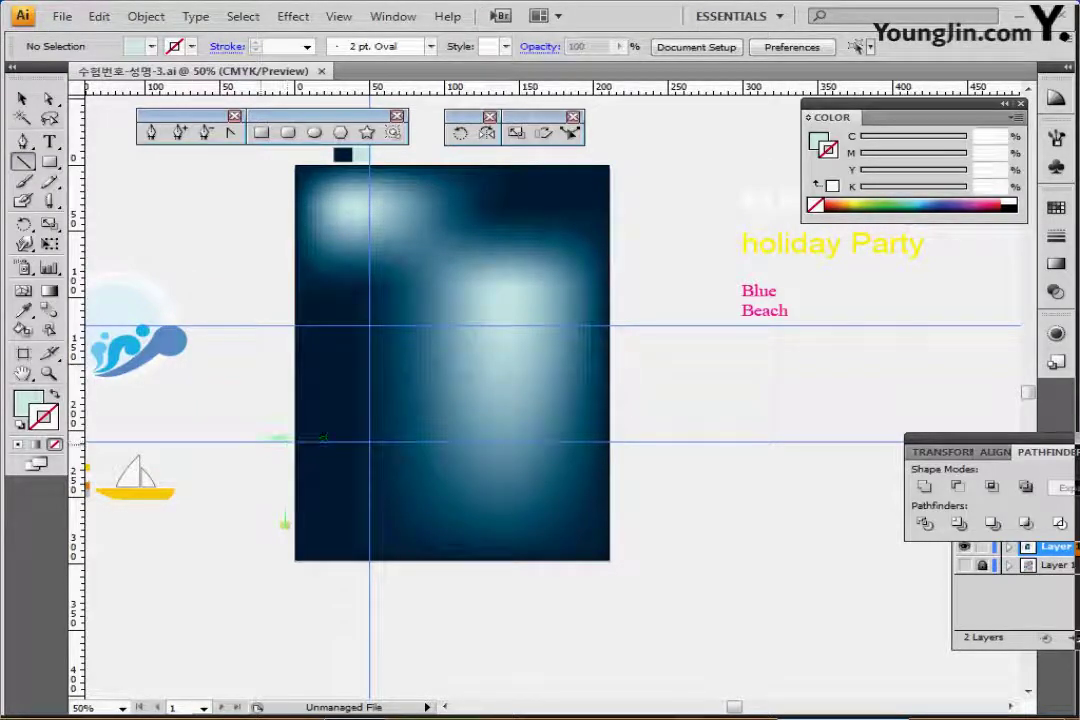
pyautogui.moveTo(268, 438); pyautogui.dragTo(635, 441)
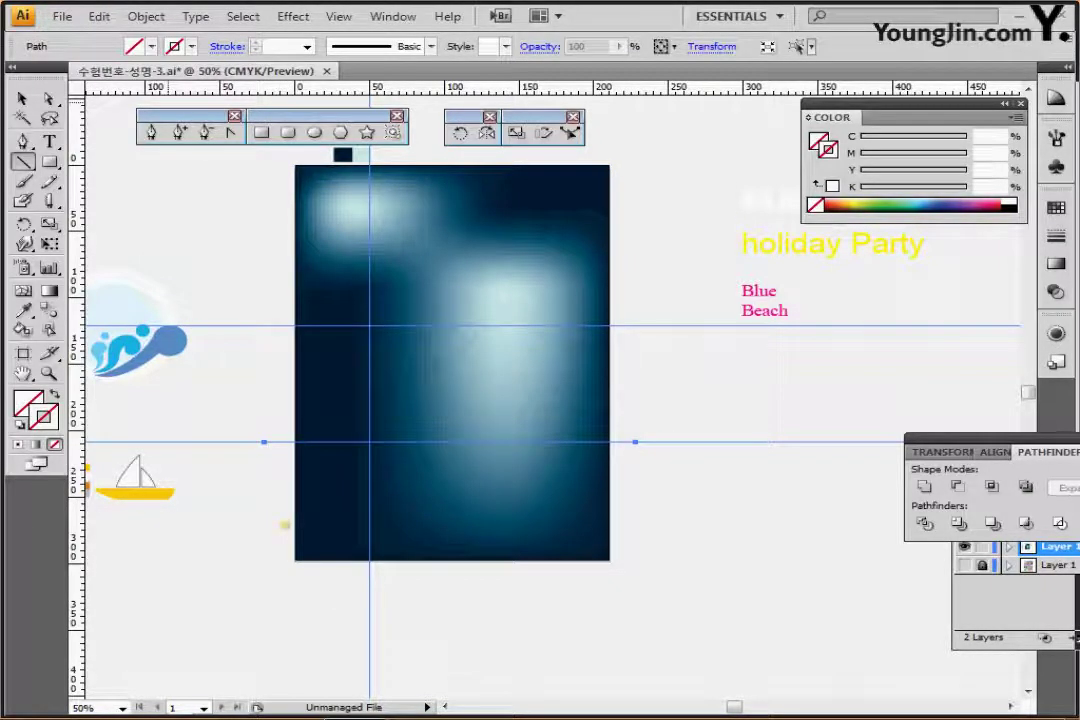
pyautogui.click(191, 47)
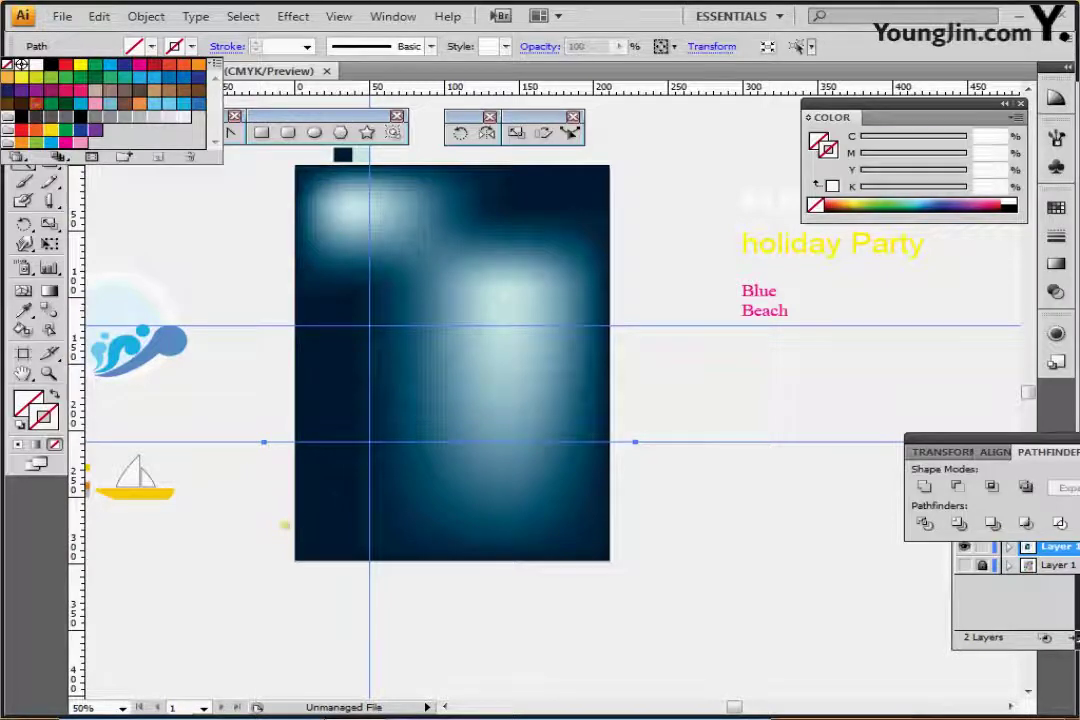
pyautogui.click(36, 64)
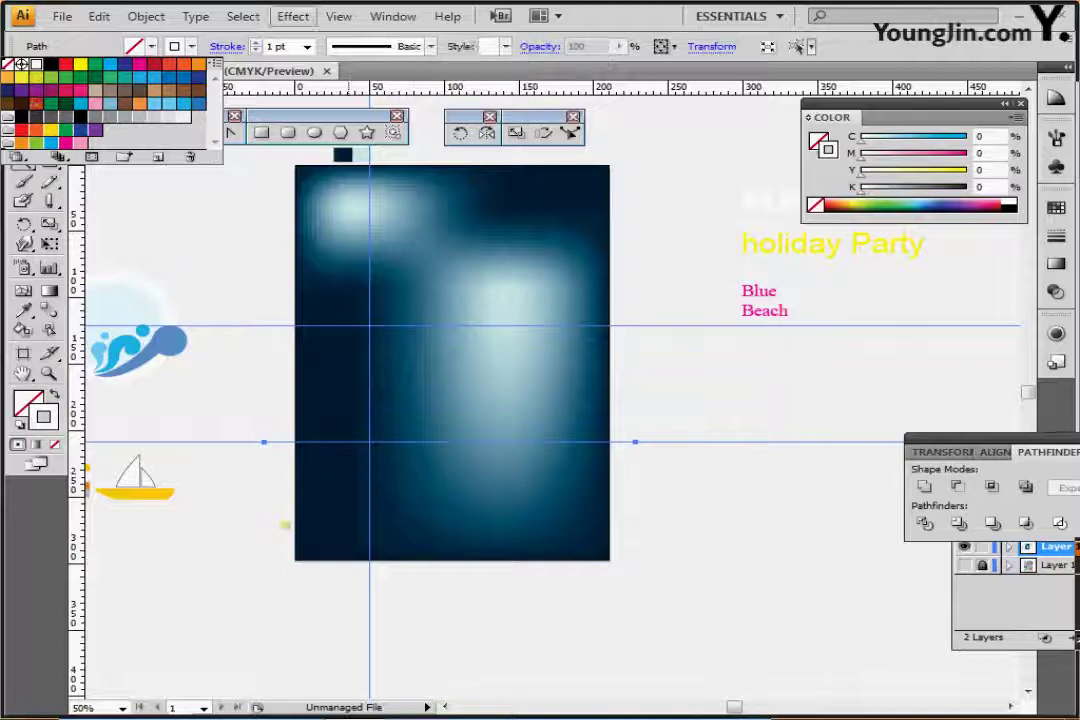
# Step: Apply a Zig Zag effect to the white line with 3 mm absolute size, 12 ridges per segment and smooth points
pyautogui.click(293, 17)
pyautogui.moveTo(400, 169)
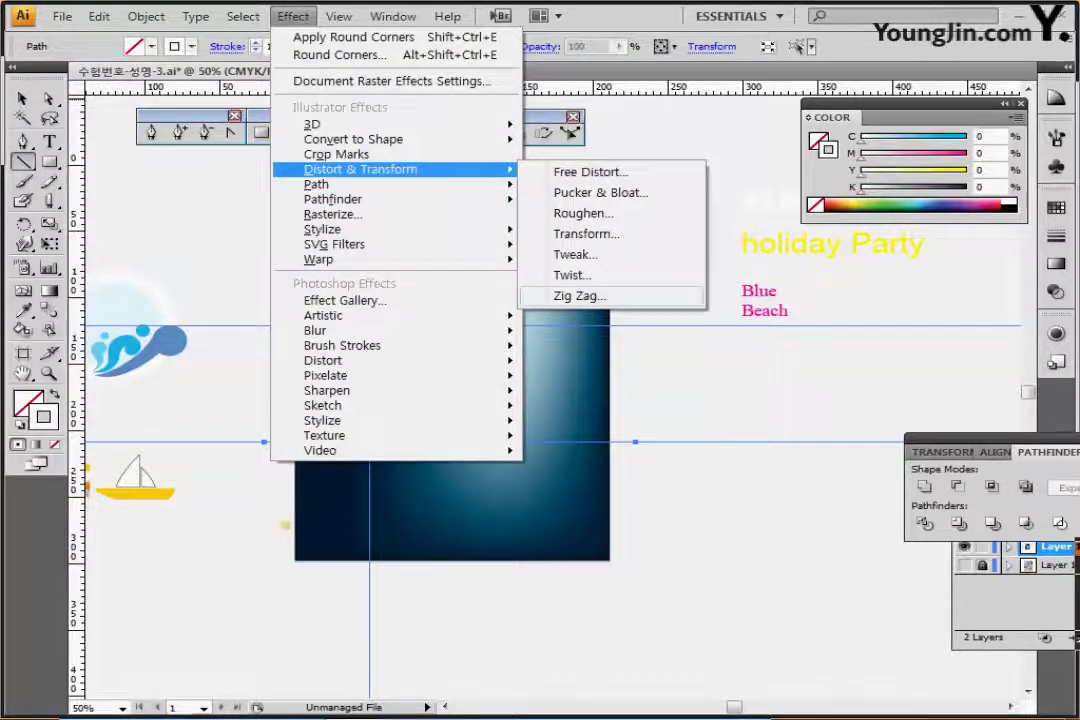
pyautogui.click(580, 296)
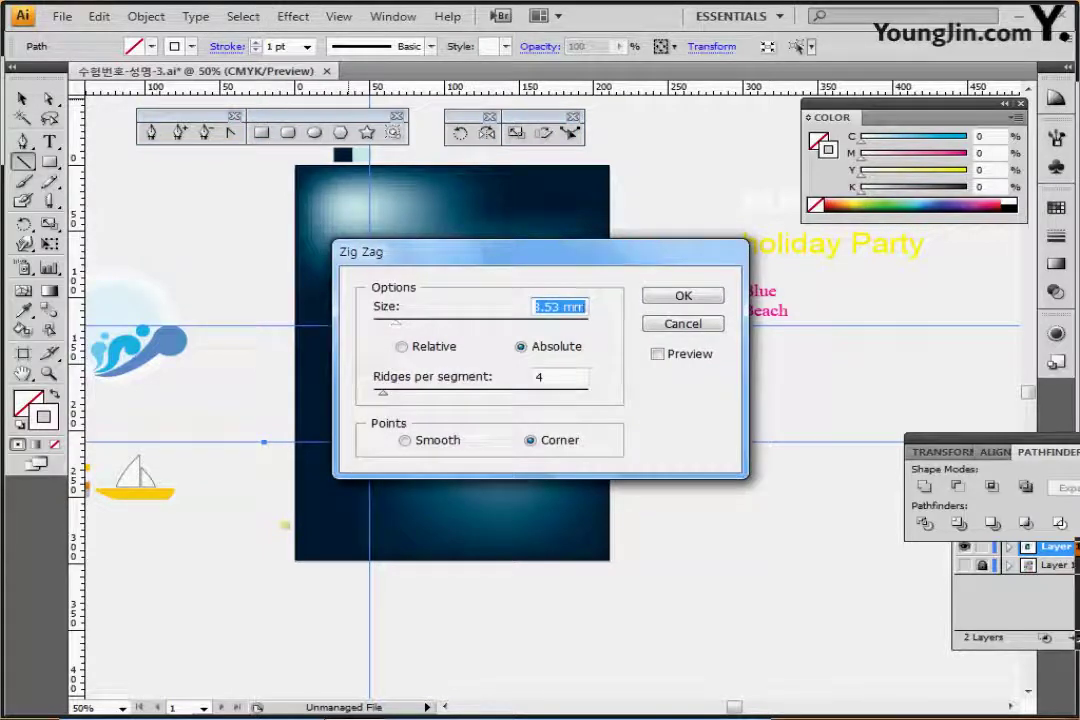
pyautogui.write('3')
pyautogui.press('Tab')
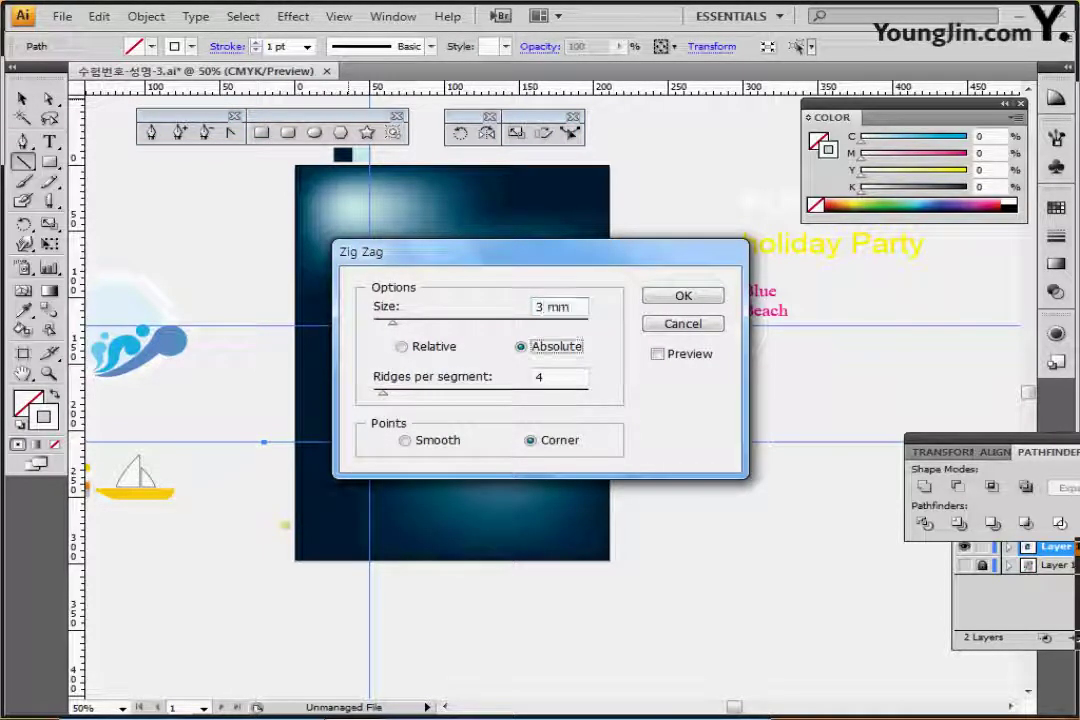
pyautogui.press('Tab')
pyautogui.click(658, 354)
pyautogui.moveTo(572, 251); pyautogui.dragTo(700, 248)
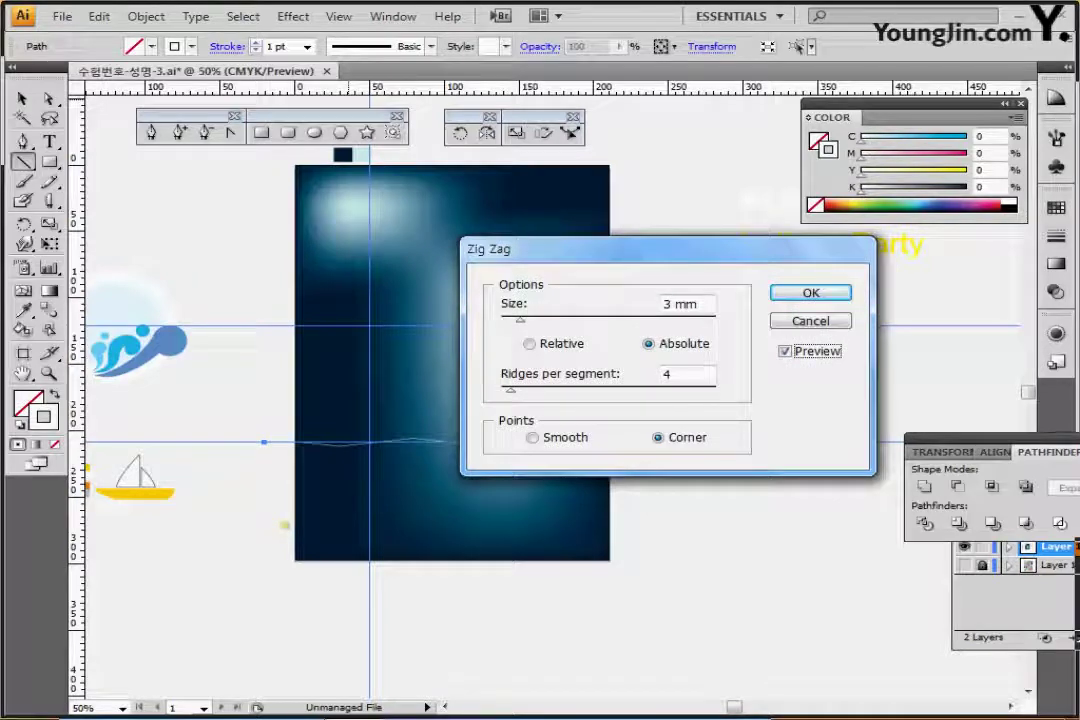
pyautogui.press('Tab')
pyautogui.press('Tab')
pyautogui.press('Tab')
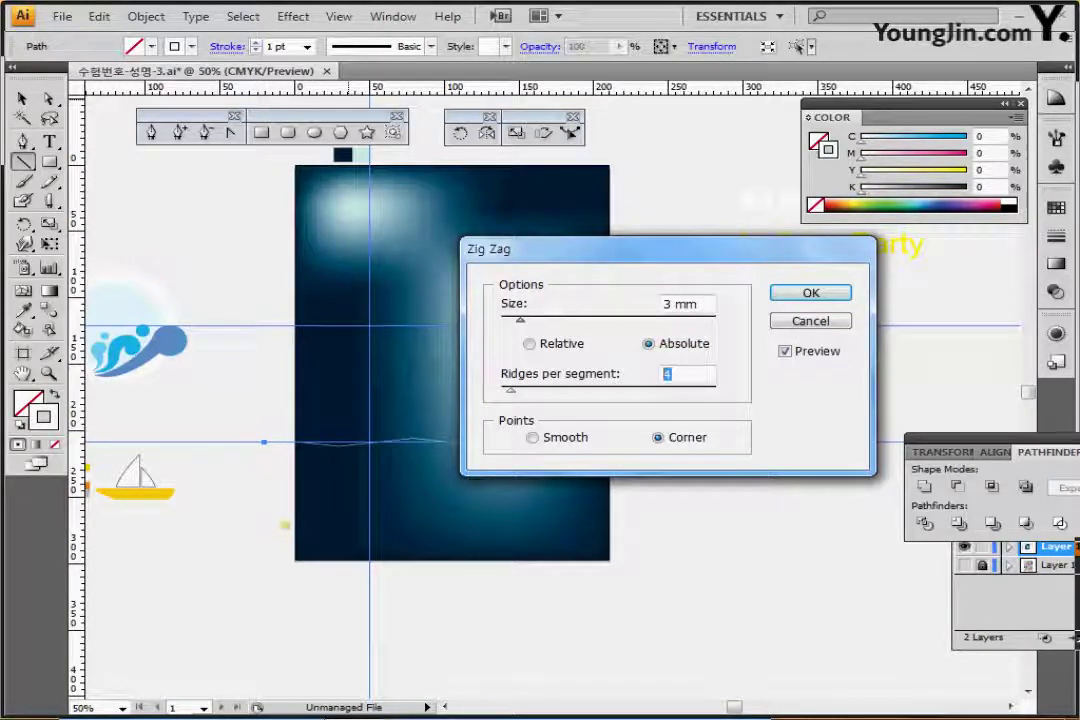
pyautogui.write('12')
pyautogui.press('Tab')
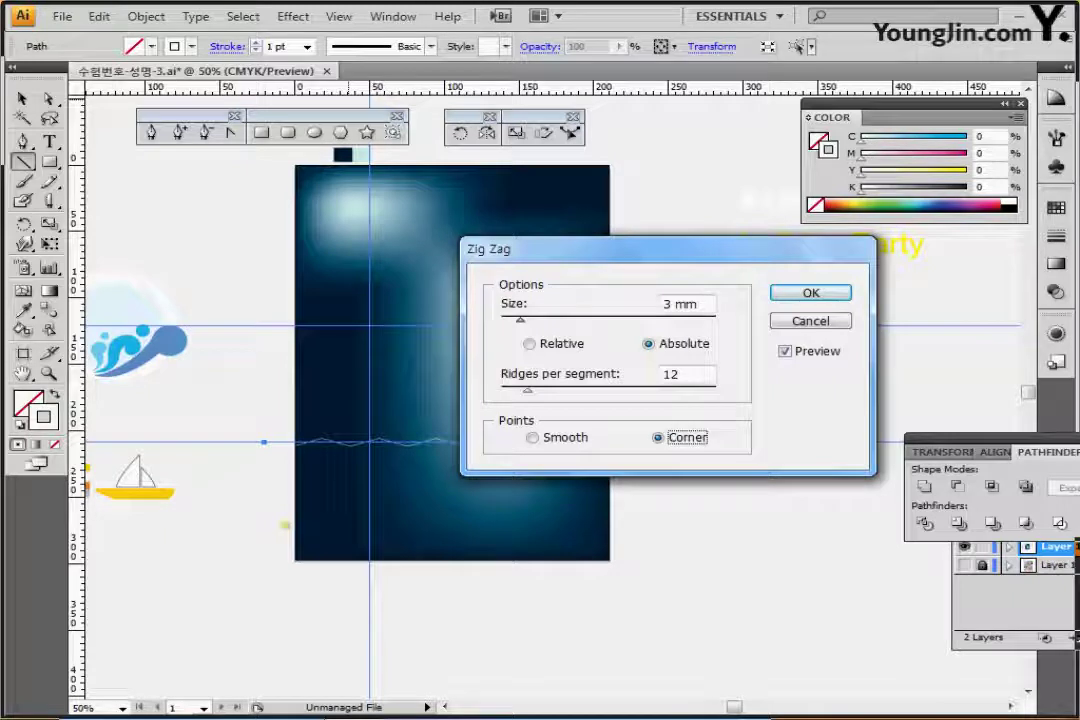
pyautogui.moveTo(660, 249); pyautogui.dragTo(734, 236)
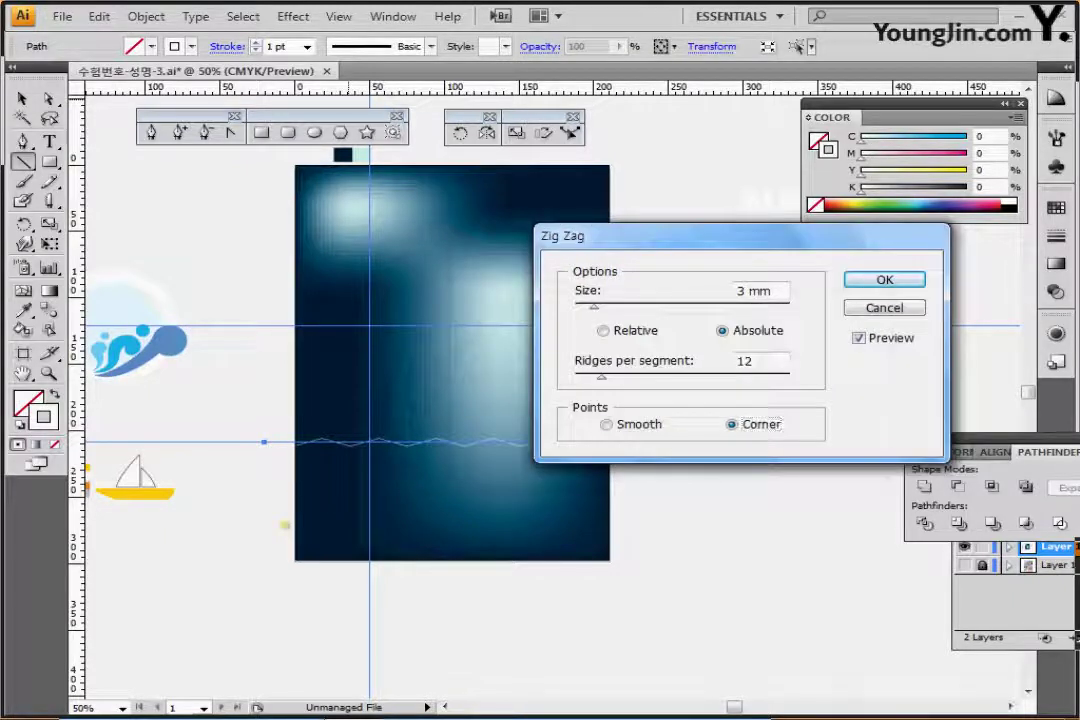
pyautogui.click(607, 424)
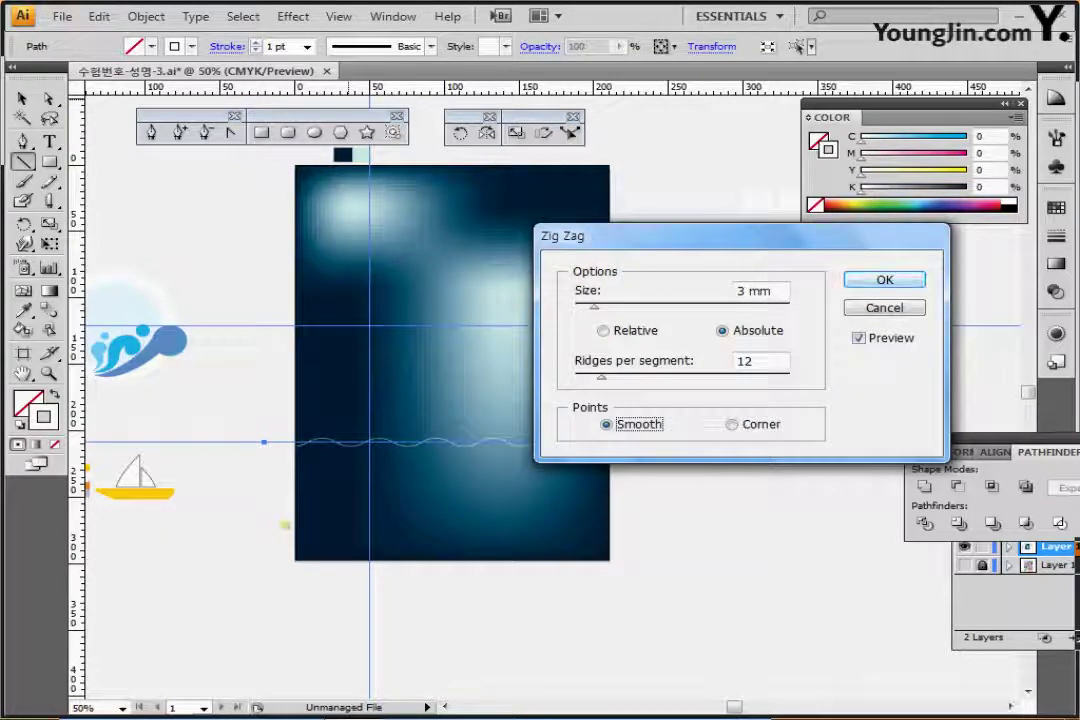
pyautogui.press('Return')
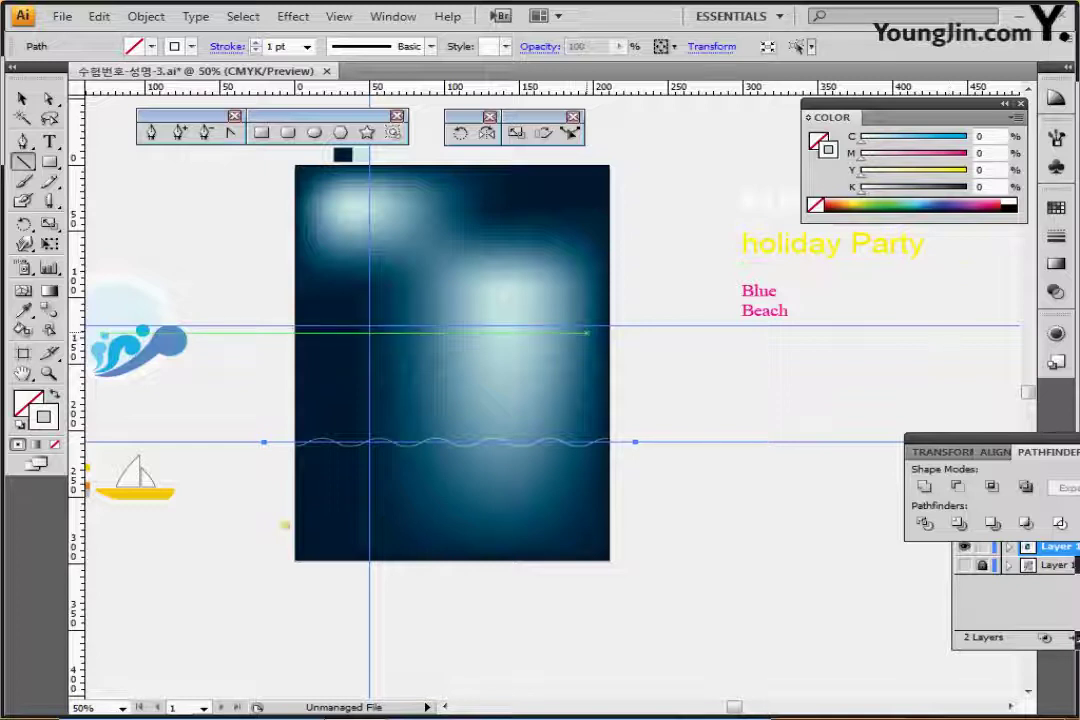
# Step: Duplicate the wavy line straight down near the artboard's lower edge and display Layer 1 in outline mode
pyautogui.press('ctrl')
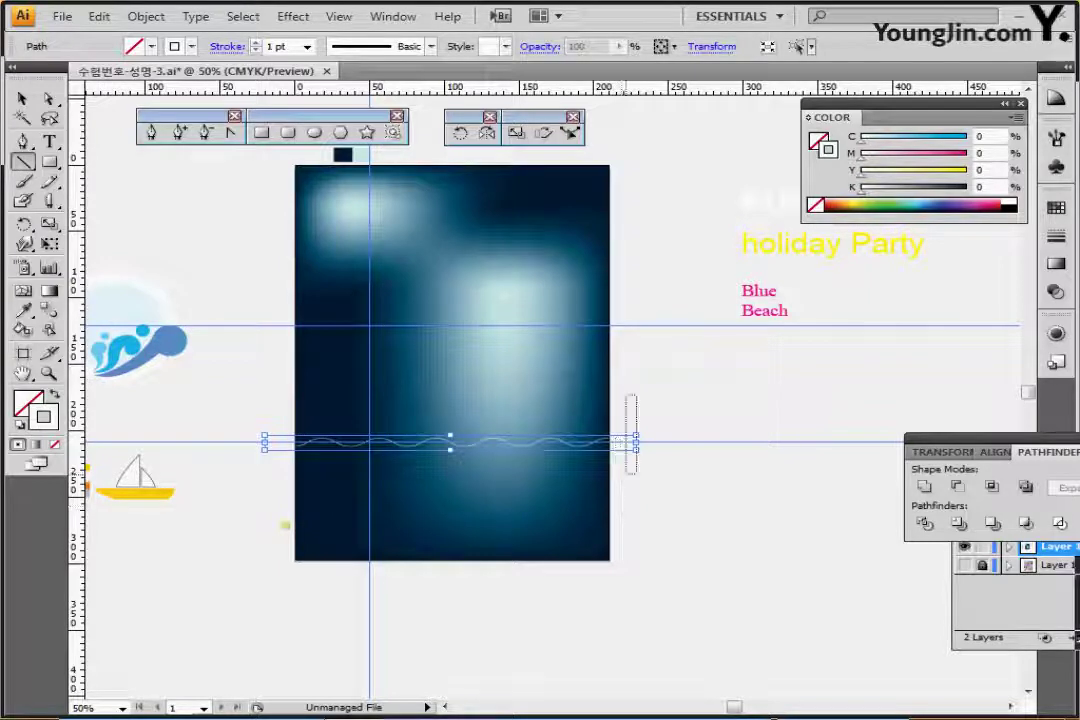
pyautogui.moveTo(634, 439); pyautogui.dragTo(620, 513)
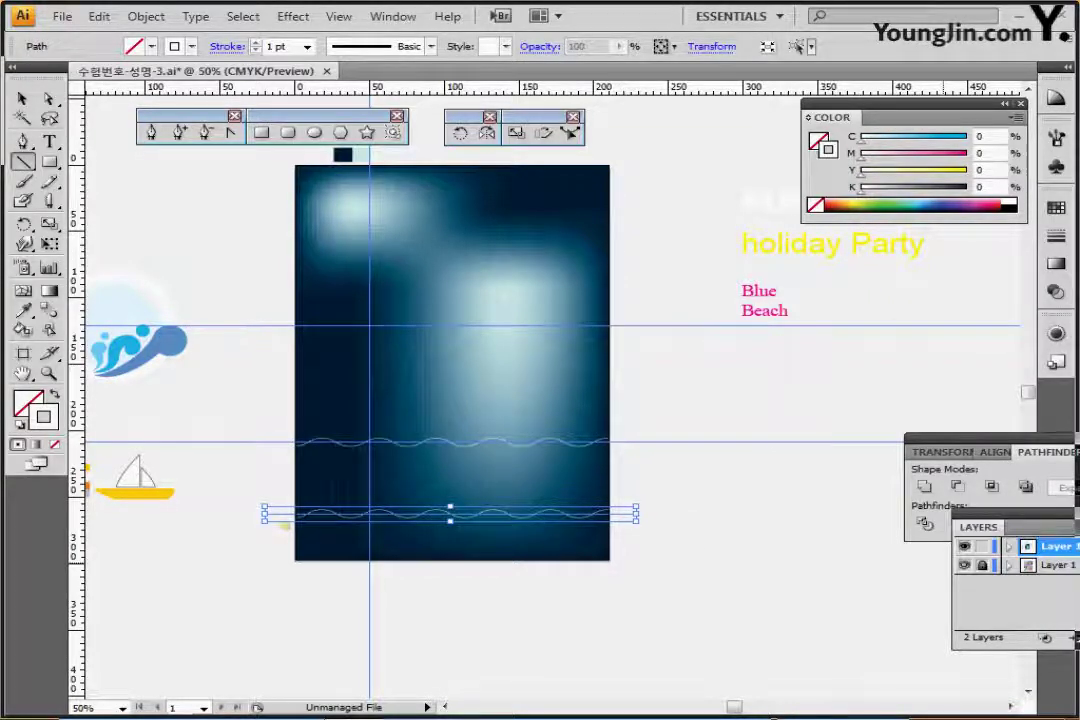
pyautogui.keyDown('ctrl'); pyautogui.click(964, 565); pyautogui.keyUp('ctrl')
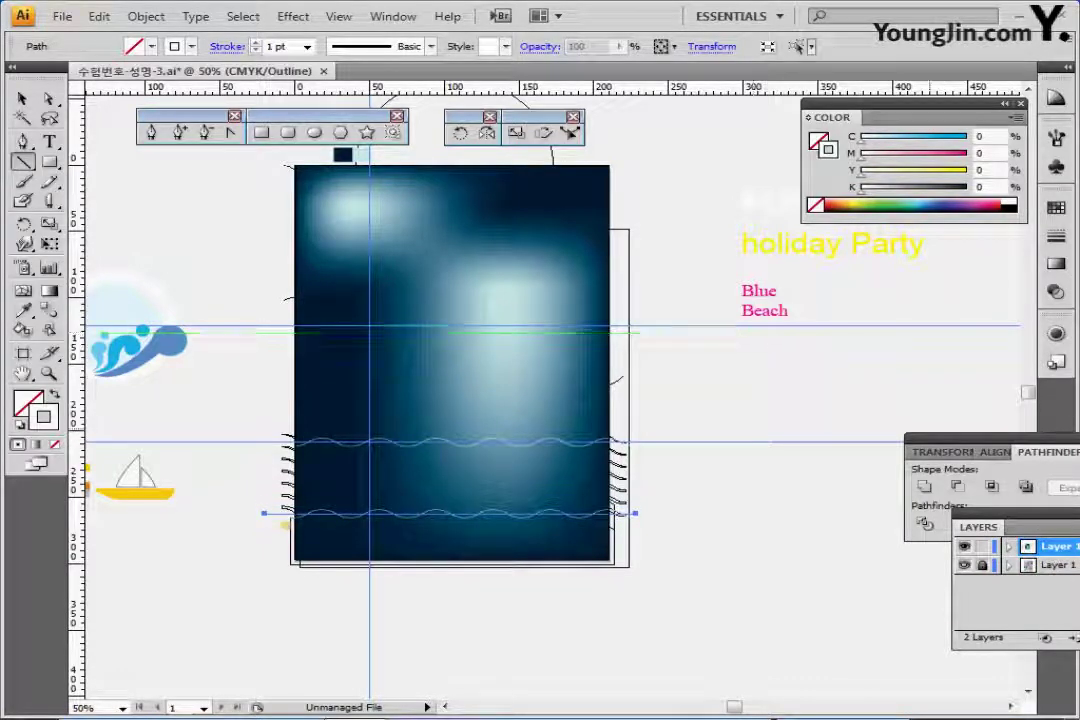
# Step: Compare the two wavy lines with the finished poster on Layer 1, and hide Layer 1 to show only the working artwork
pyautogui.keyDown('ctrl'); pyautogui.click(964, 565); pyautogui.keyUp('ctrl')
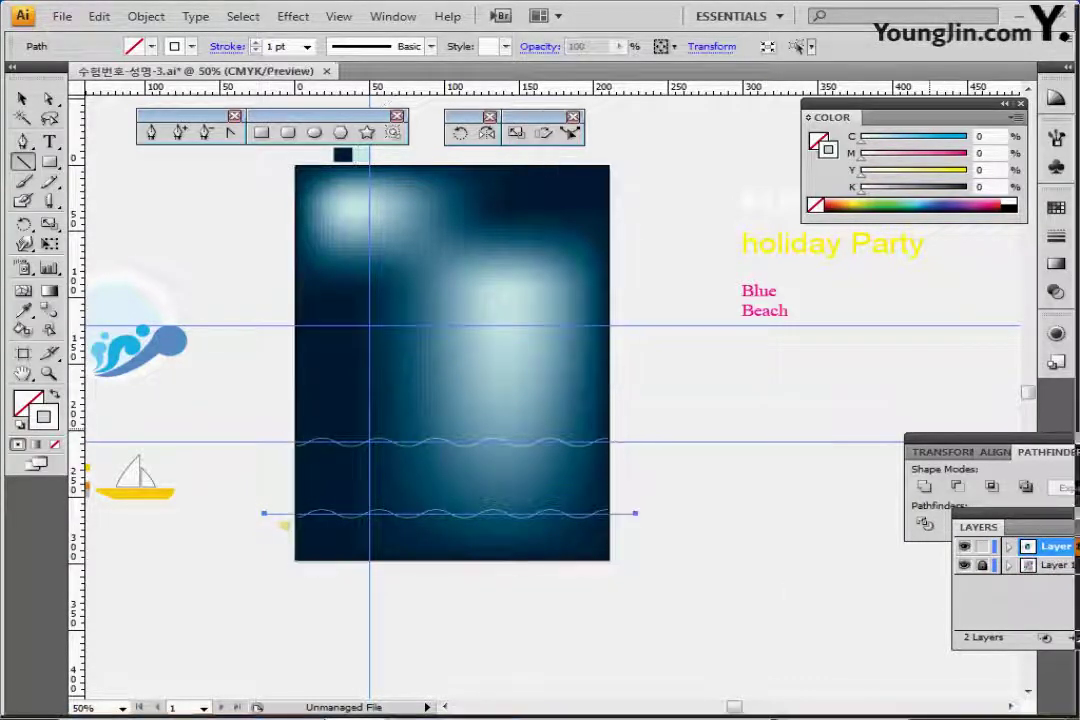
pyautogui.keyDown('ctrl'); pyautogui.click(964, 565); pyautogui.keyUp('ctrl')
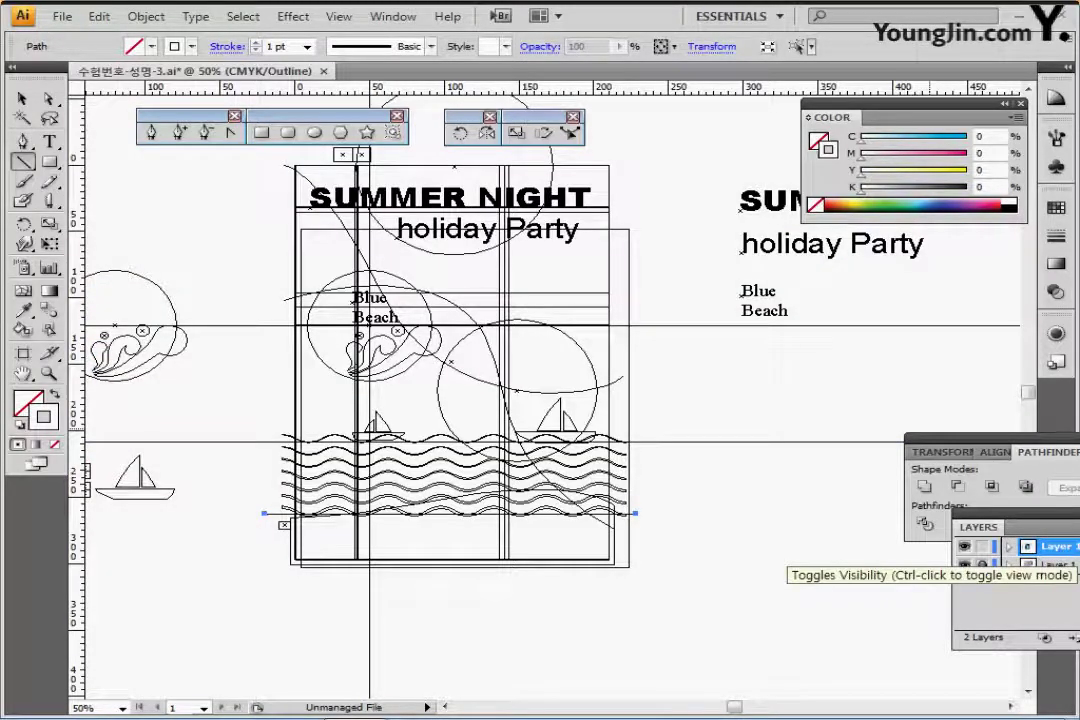
pyautogui.hotkey('ctrl', 'y')
pyautogui.click(964, 546)
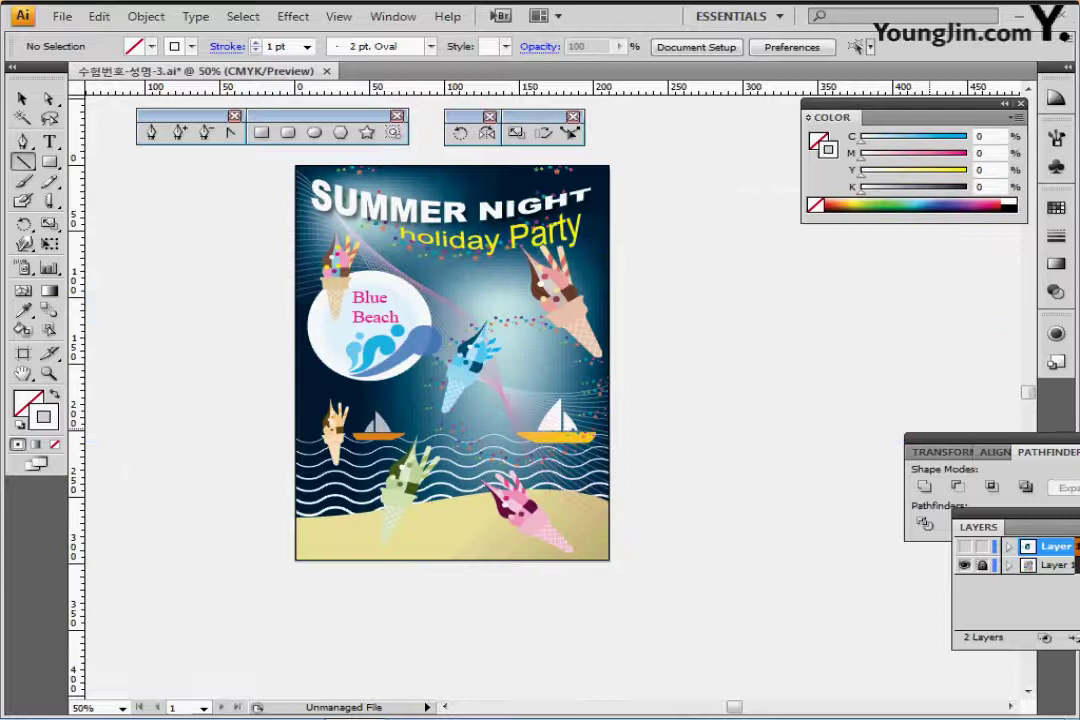
pyautogui.click(964, 566)
pyautogui.hotkey('ctrl', 'y')
pyautogui.hotkey('ctrl', 'y')
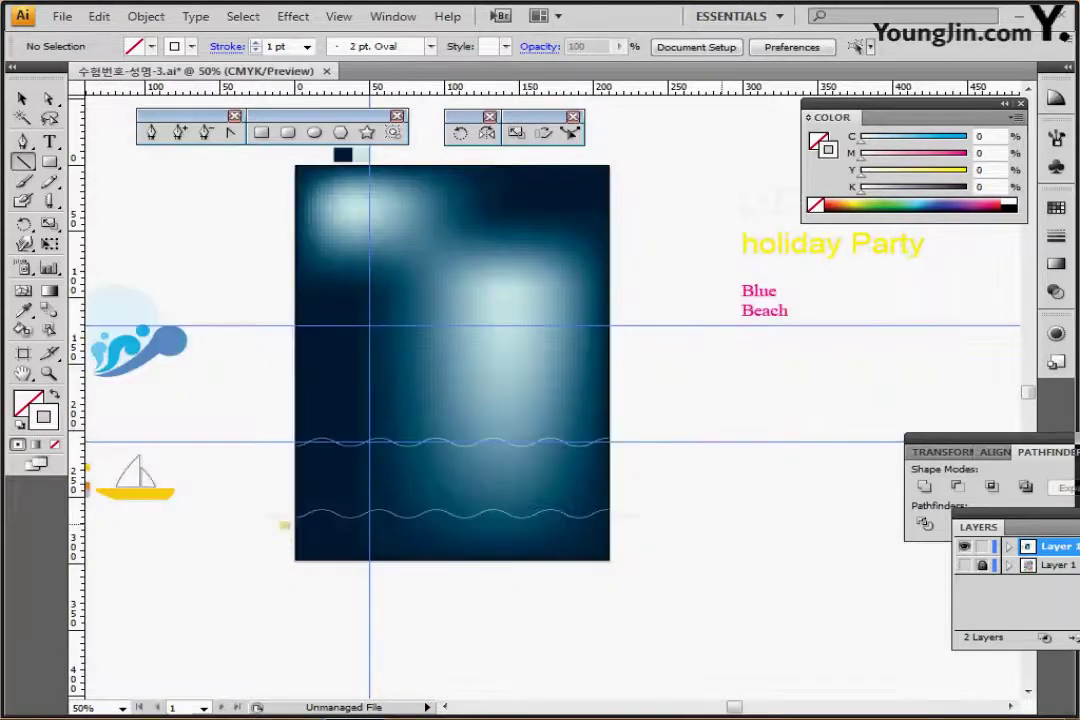
# Step: Set the stroke weight of the lower wavy line to 5 pt
pyautogui.moveTo(676, 490); pyautogui.dragTo(613, 552)
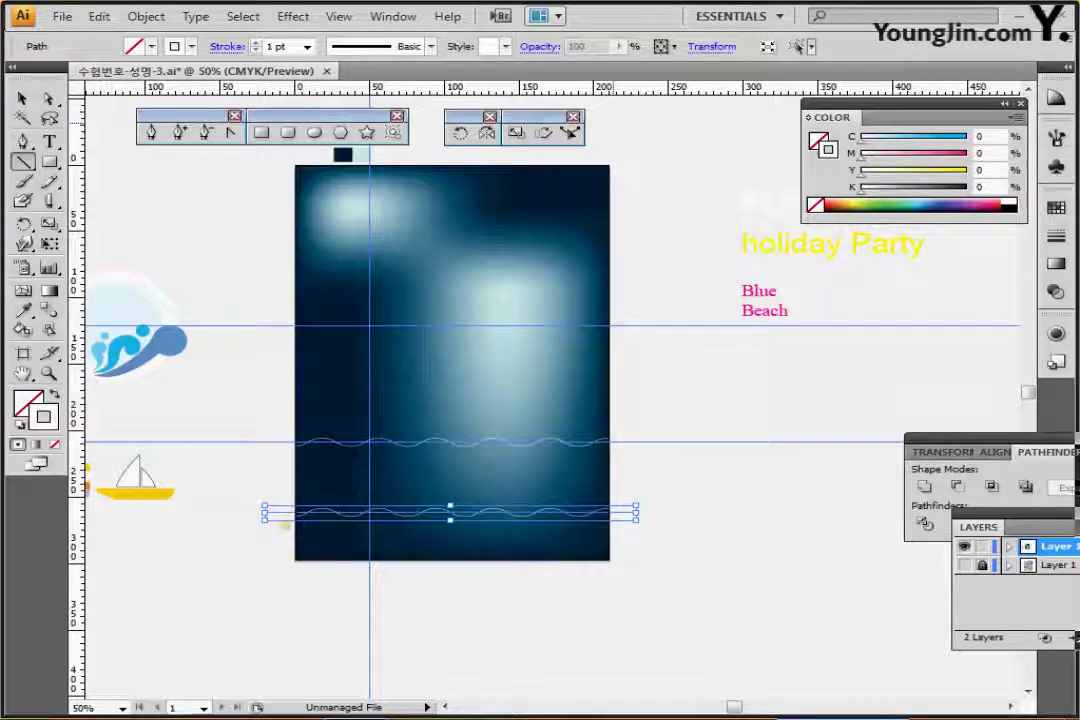
pyautogui.click(256, 42)
pyautogui.click(256, 42)
pyautogui.click(256, 42)
pyautogui.click(256, 42)
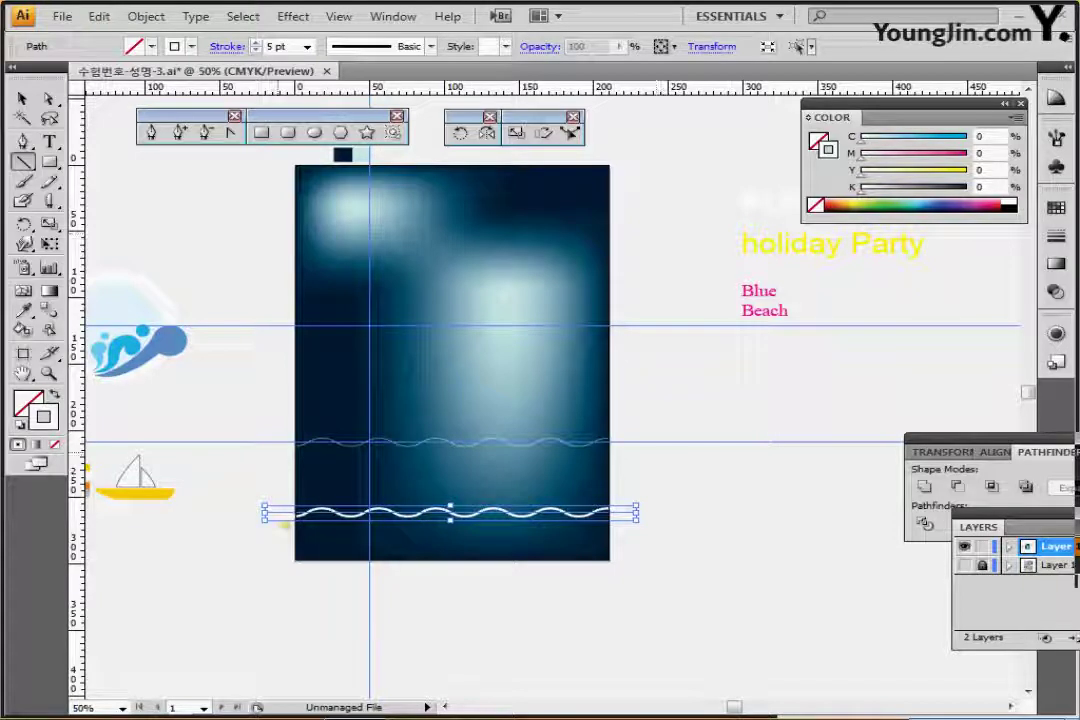
# Step: Select the upper and lower wavy lines together and make a blend between them
pyautogui.moveTo(261, 422); pyautogui.dragTo(283, 524)
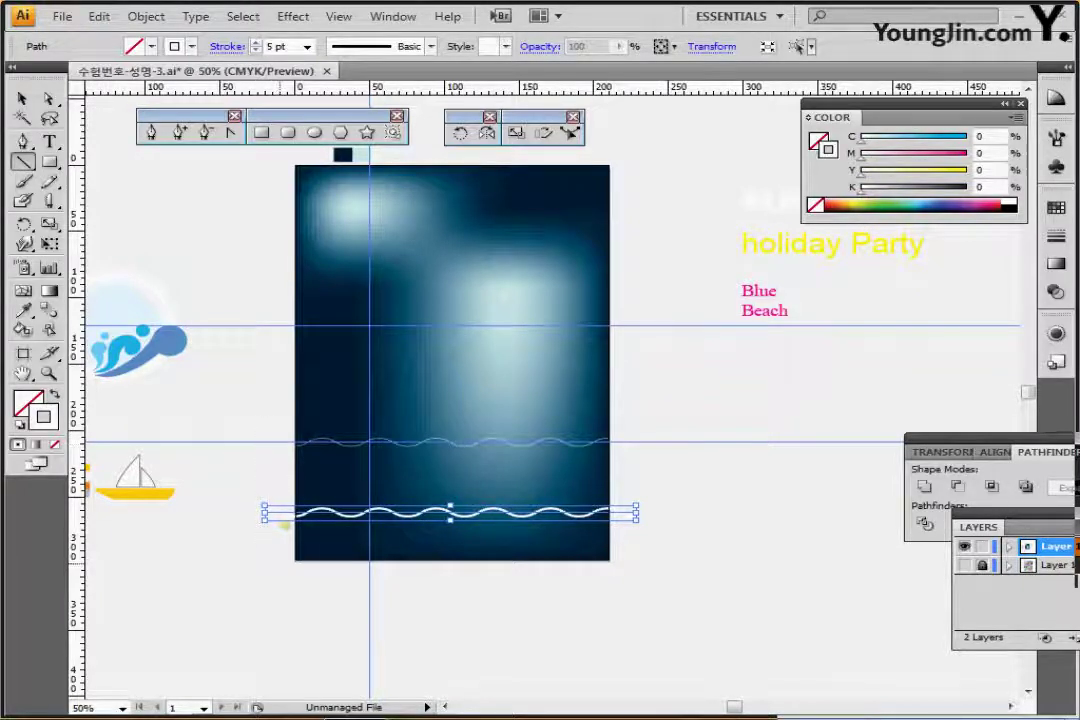
pyautogui.moveTo(674, 391); pyautogui.dragTo(621, 543)
pyautogui.click(145, 16)
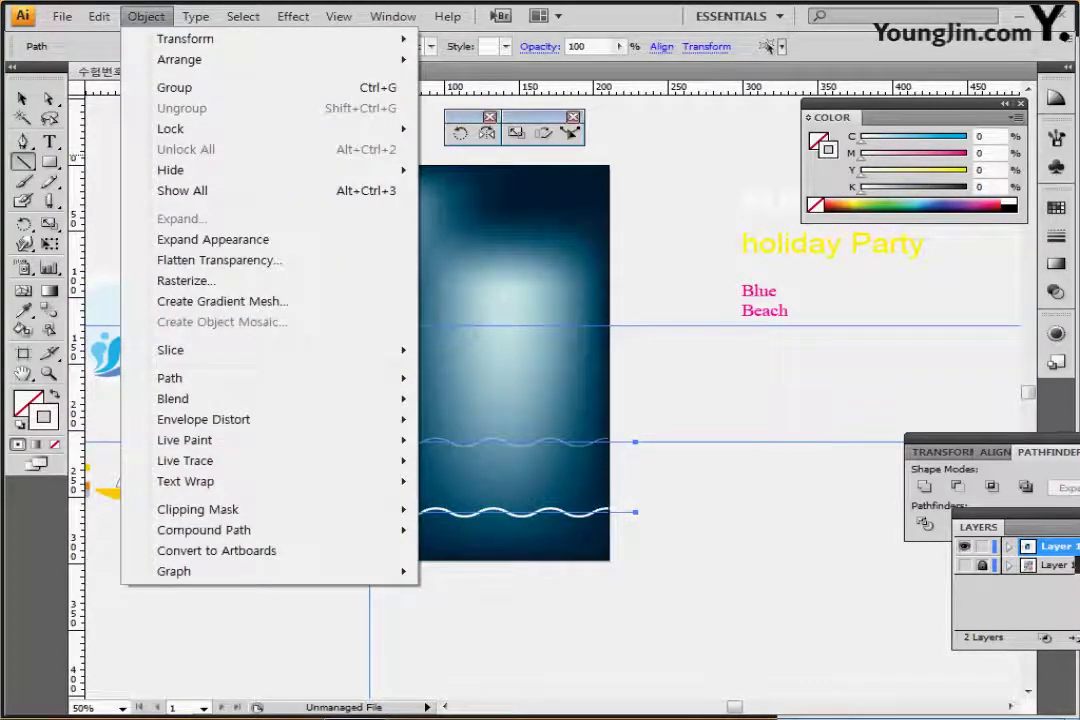
pyautogui.moveTo(172, 398)
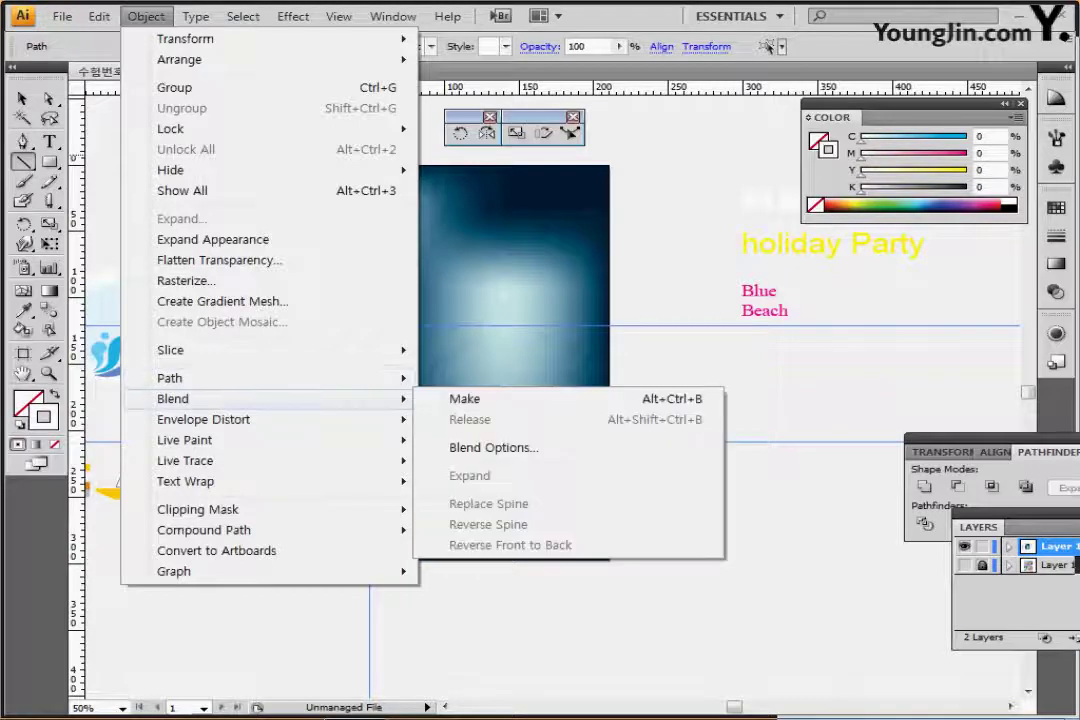
pyautogui.click(464, 398)
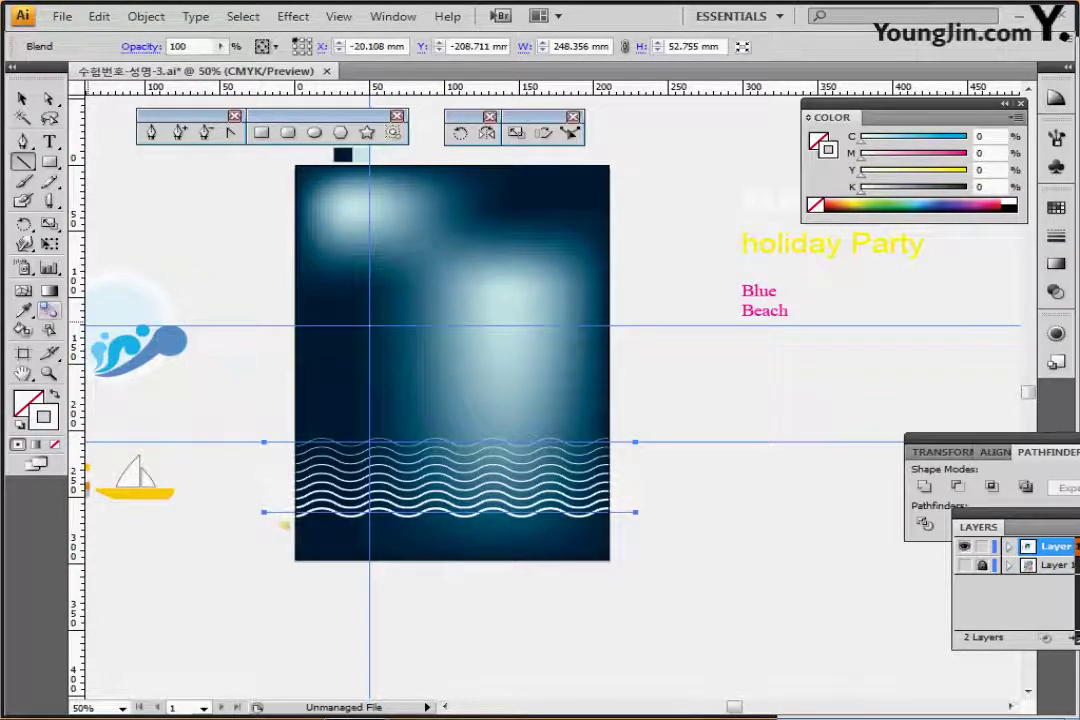
# Step: Set the wave blend's spacing to Specified Steps with 5 steps
pyautogui.doubleClick(49, 310)
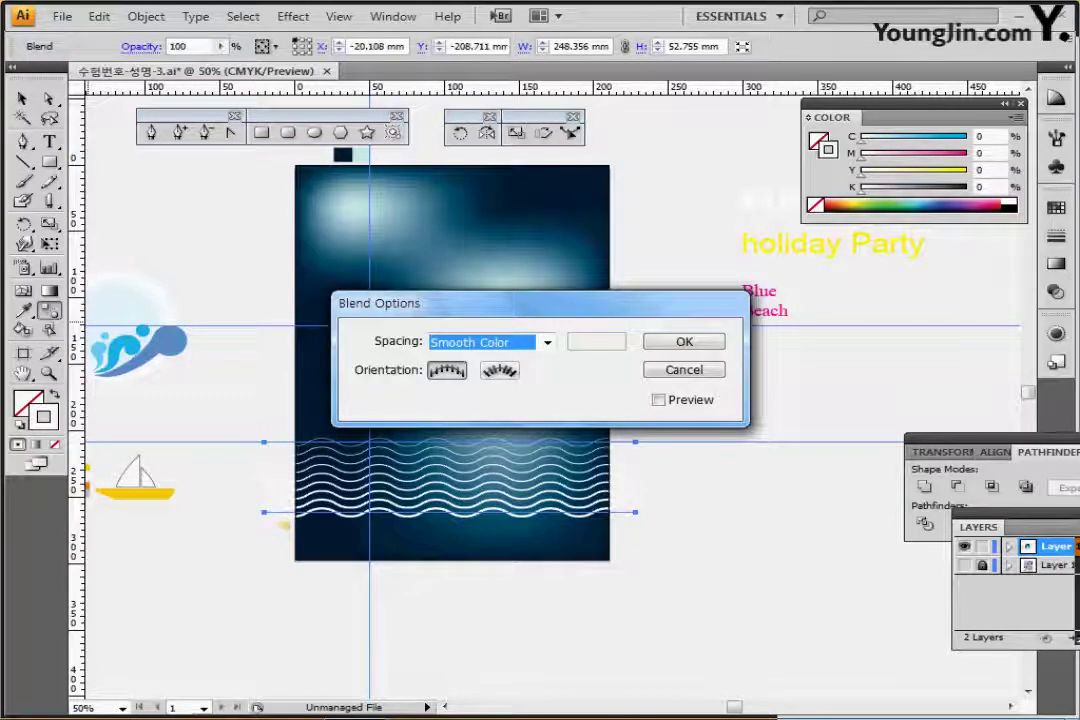
pyautogui.click(547, 342)
pyautogui.click(478, 377)
pyautogui.write('7')
pyautogui.click(659, 400)
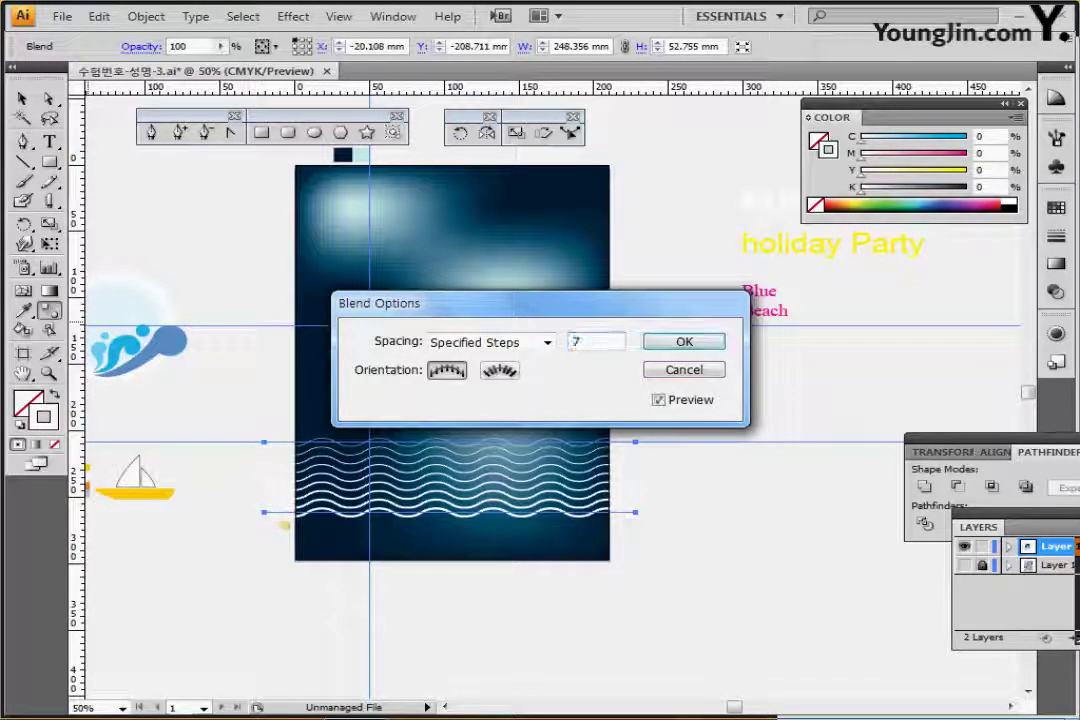
pyautogui.doubleClick(577, 342)
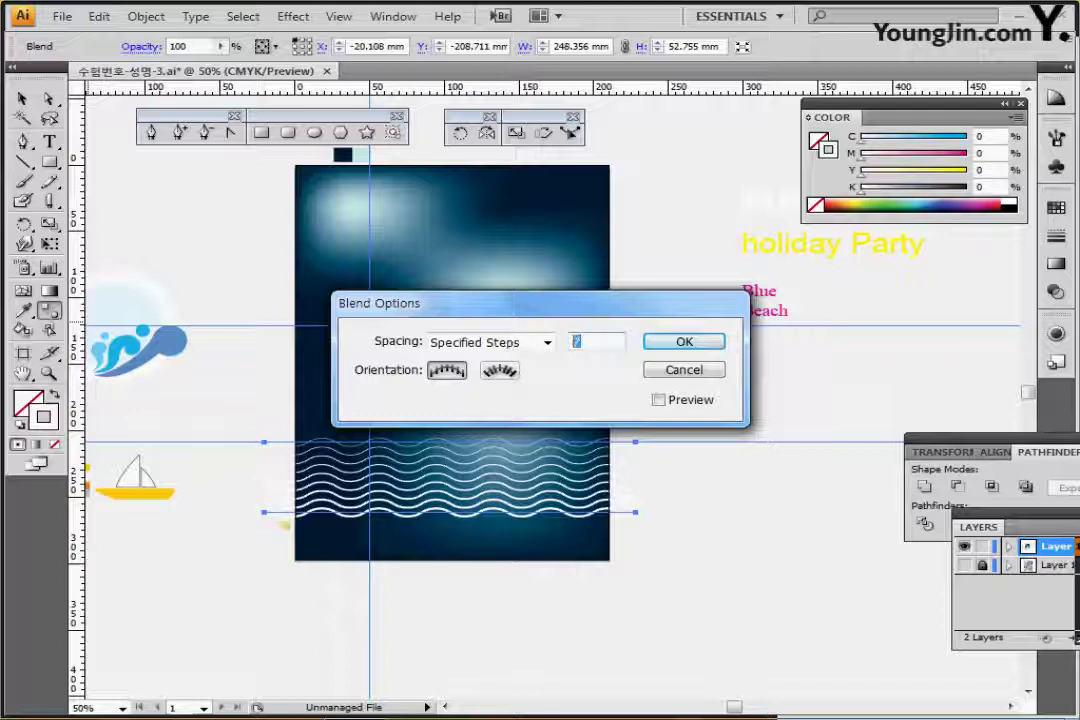
pyautogui.write('5')
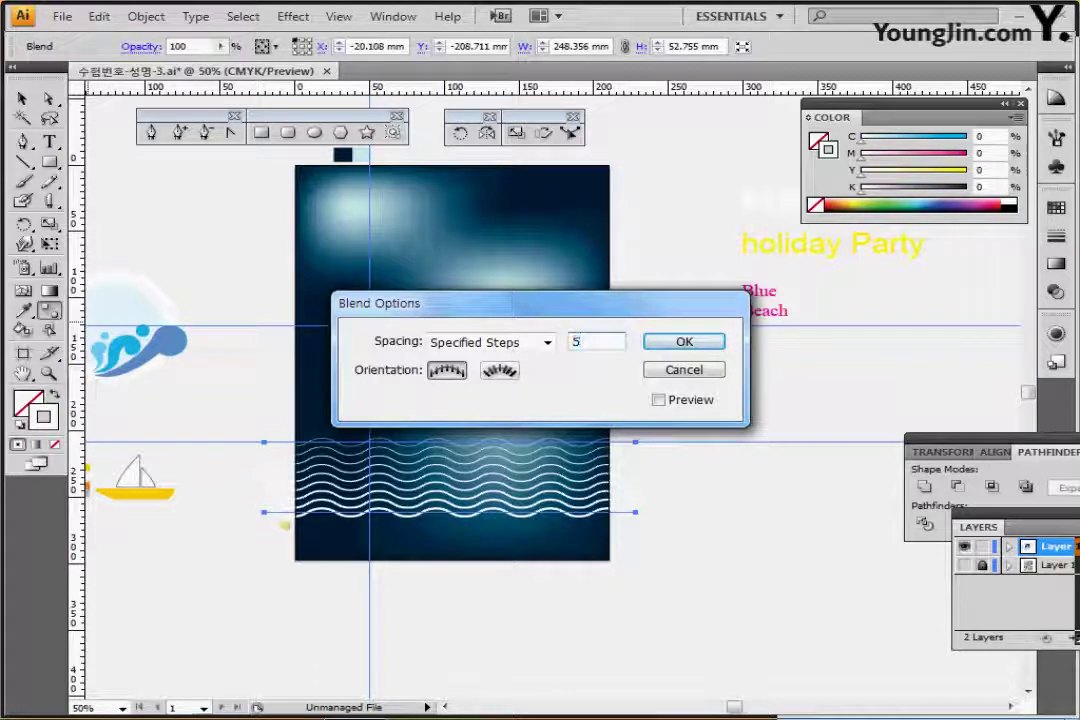
pyautogui.press('Return')
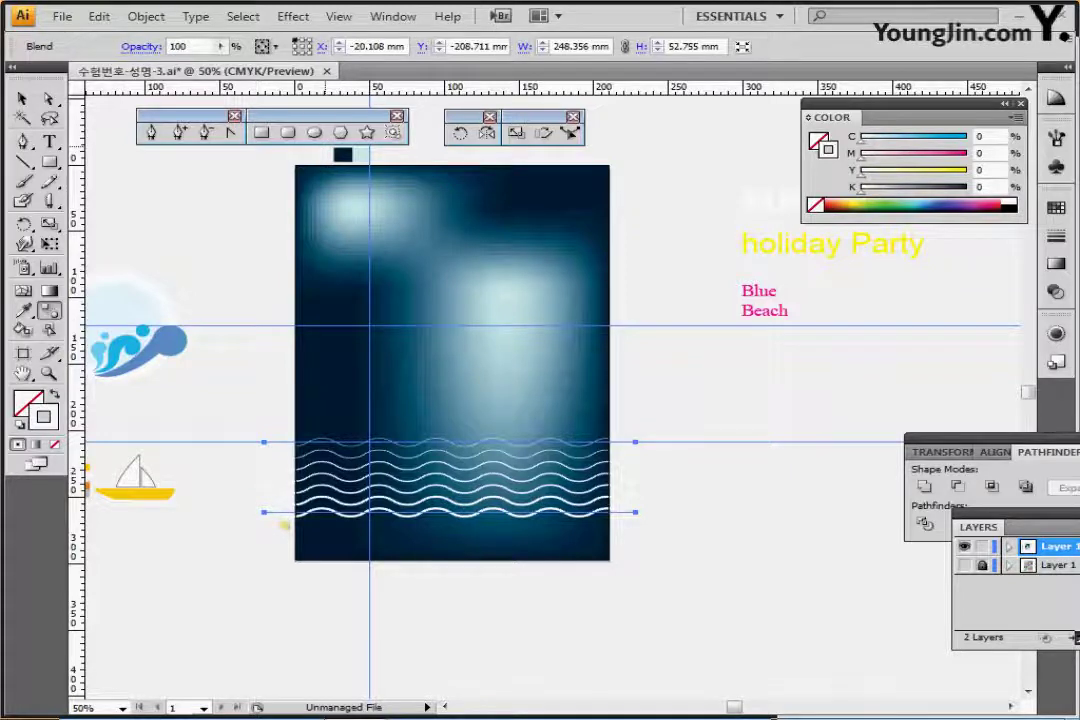
# Step: Expand the wave blend into separate paths
pyautogui.click(146, 16)
pyautogui.moveTo(200, 398)
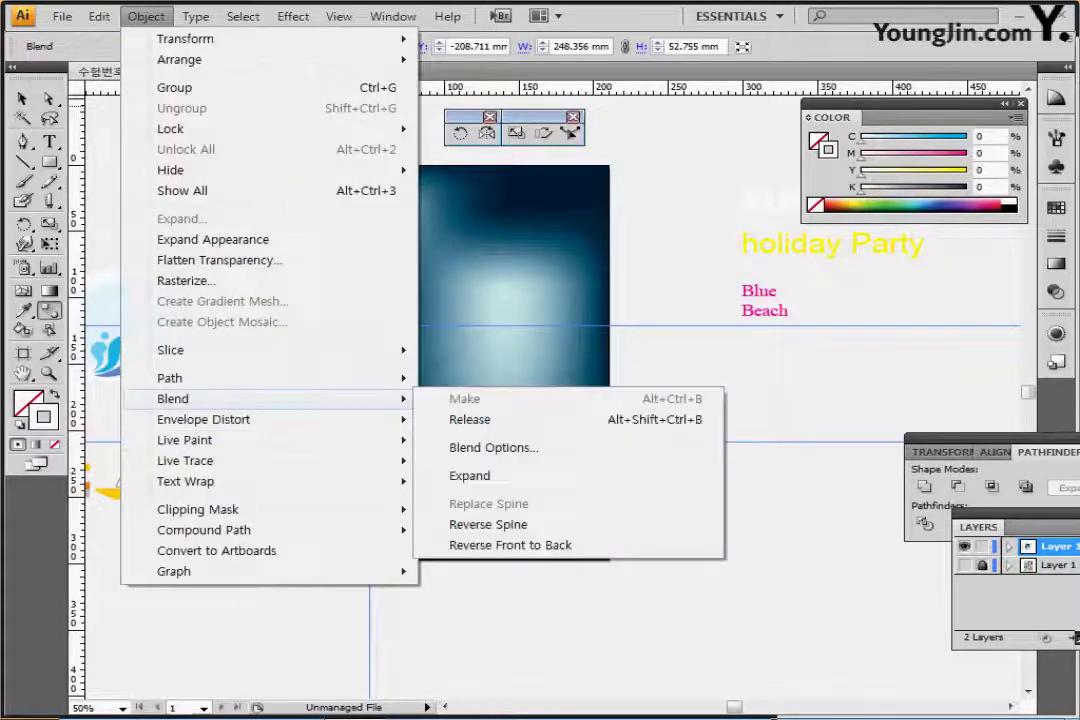
pyautogui.click(468, 475)
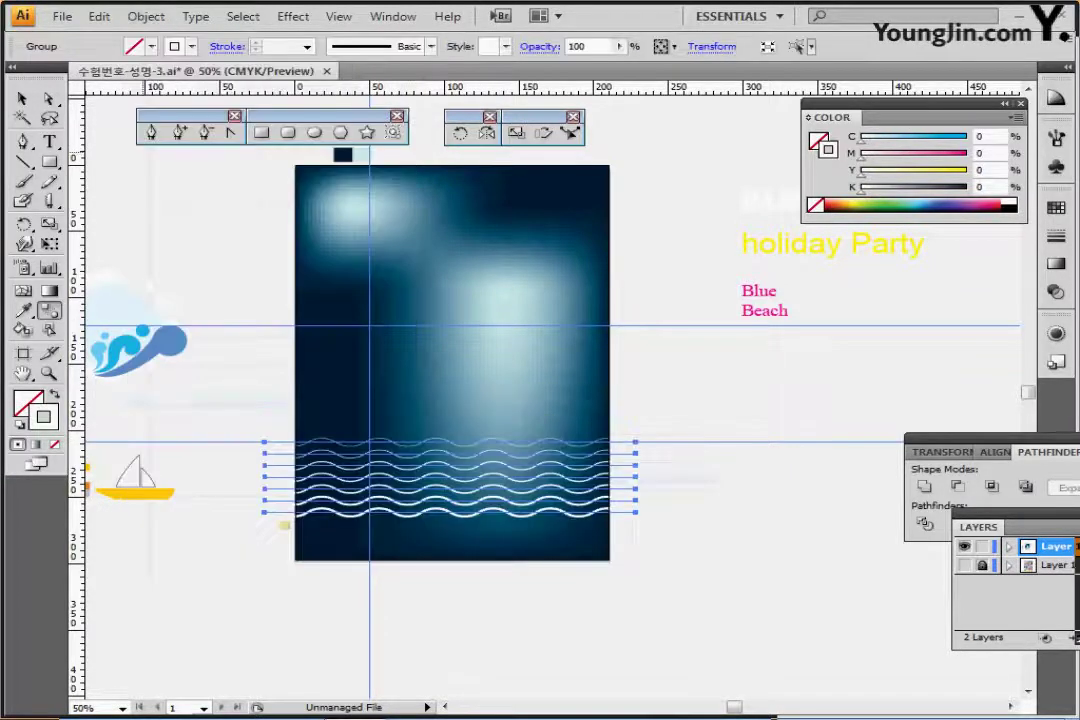
# Step: Convert the strokes of the expanded wavy lines to outlines, save the document and clear the selection
pyautogui.click(146, 16)
pyautogui.moveTo(190, 378)
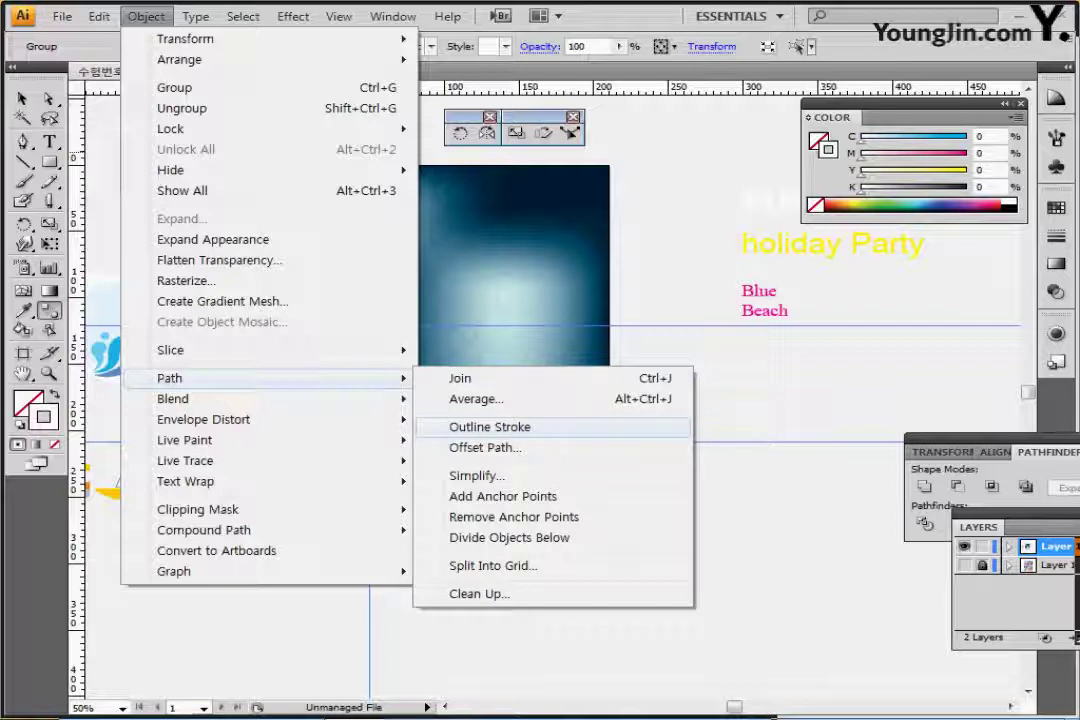
pyautogui.click(490, 427)
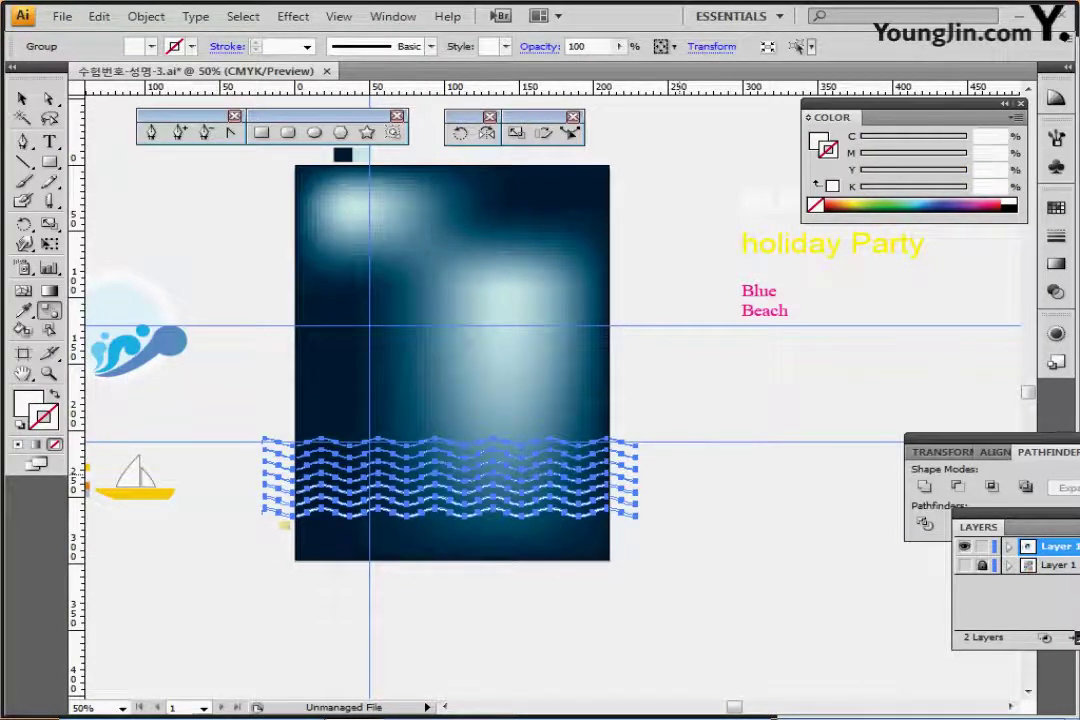
pyautogui.hotkey('ctrl', 's')
pyautogui.hotkey('ctrl', 'shift', 'a')
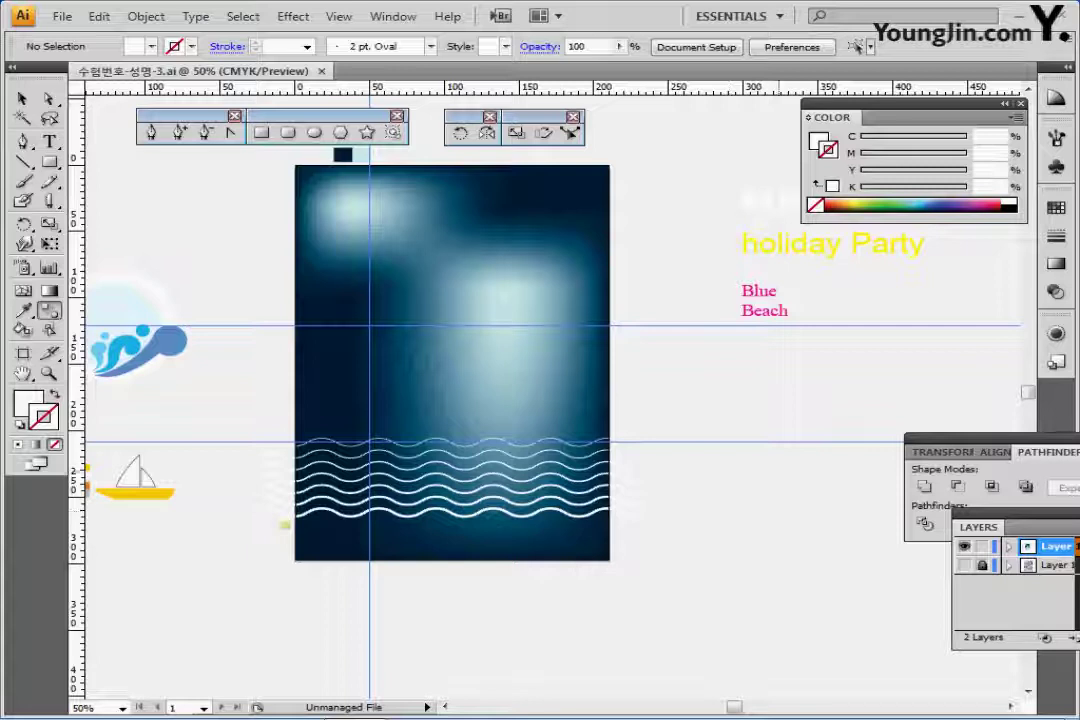
# Step: Show the Layer 1 sketch in outline and trace the sand hill's curved upper edge across the artboard with the Pen tool
pyautogui.moveTo(785, 467); pyautogui.dragTo(794, 398)
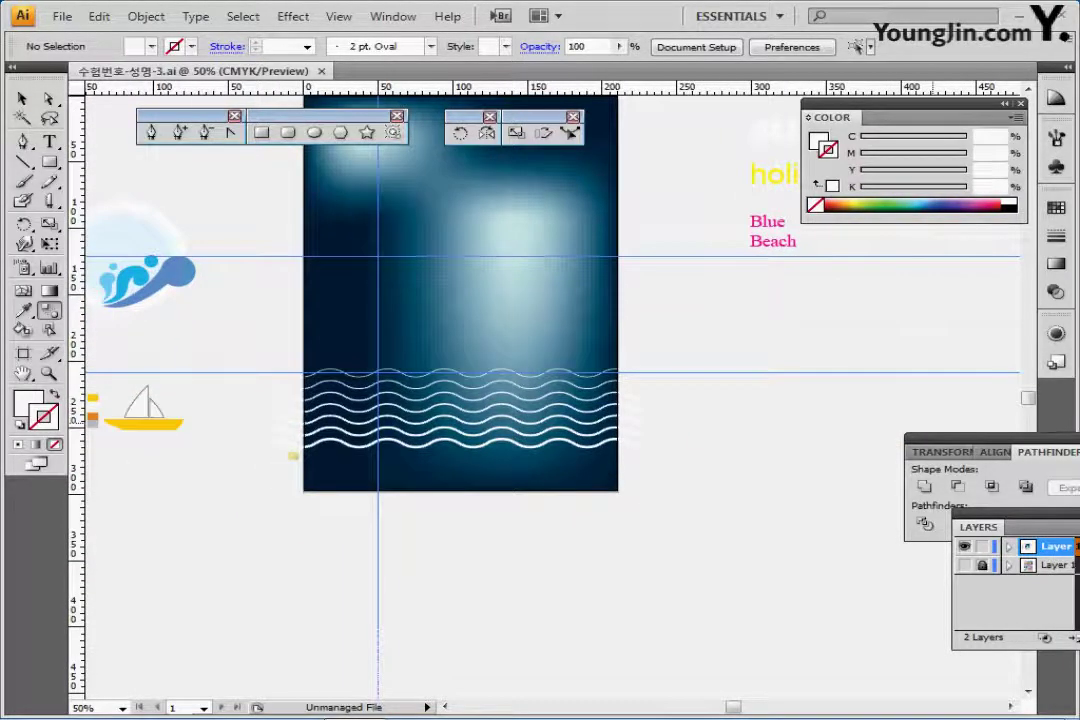
pyautogui.hotkey('ctrl', 'y')
pyautogui.hotkey('ctrl', '+')
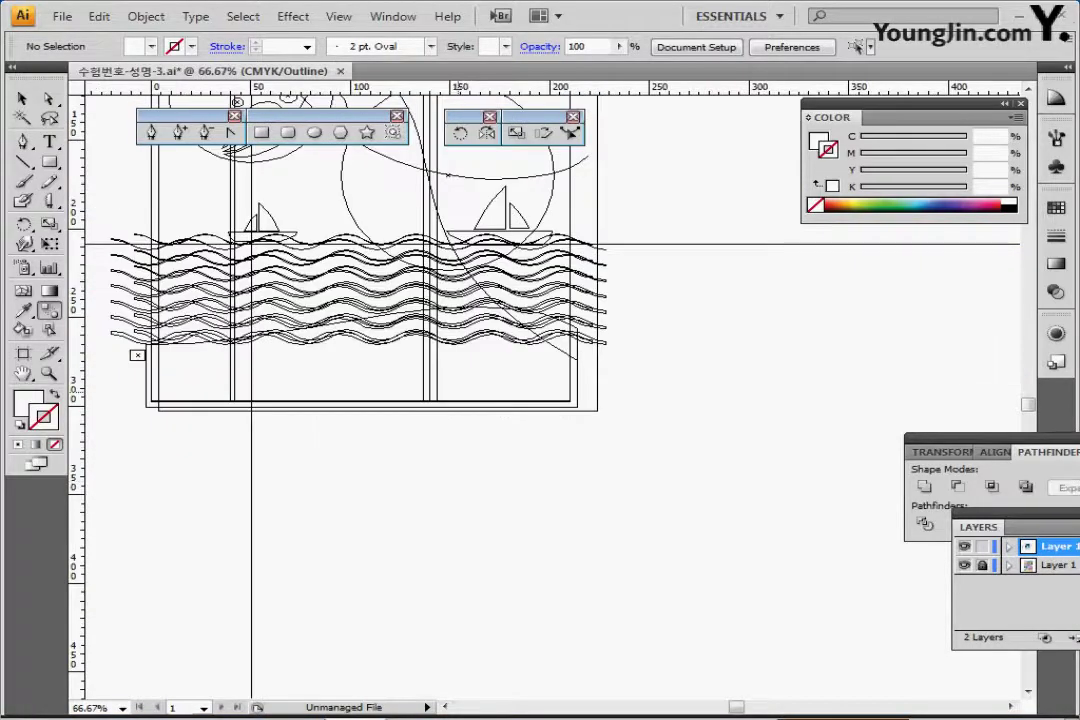
pyautogui.moveTo(372, 284); pyautogui.dragTo(480, 391)
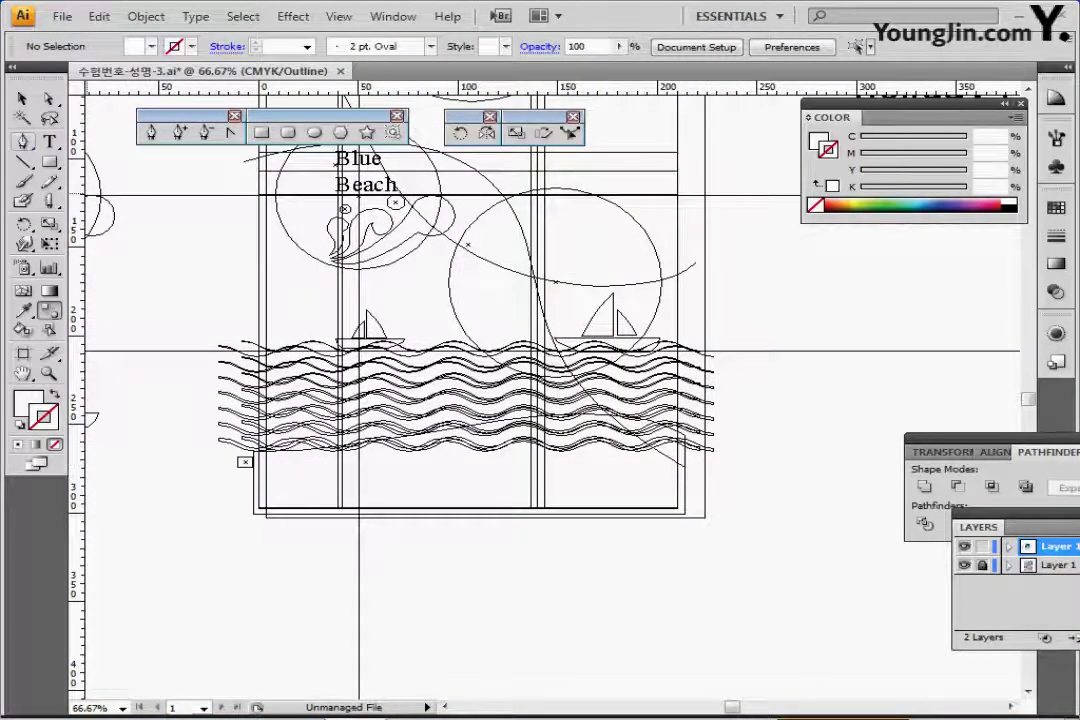
pyautogui.click(23, 142)
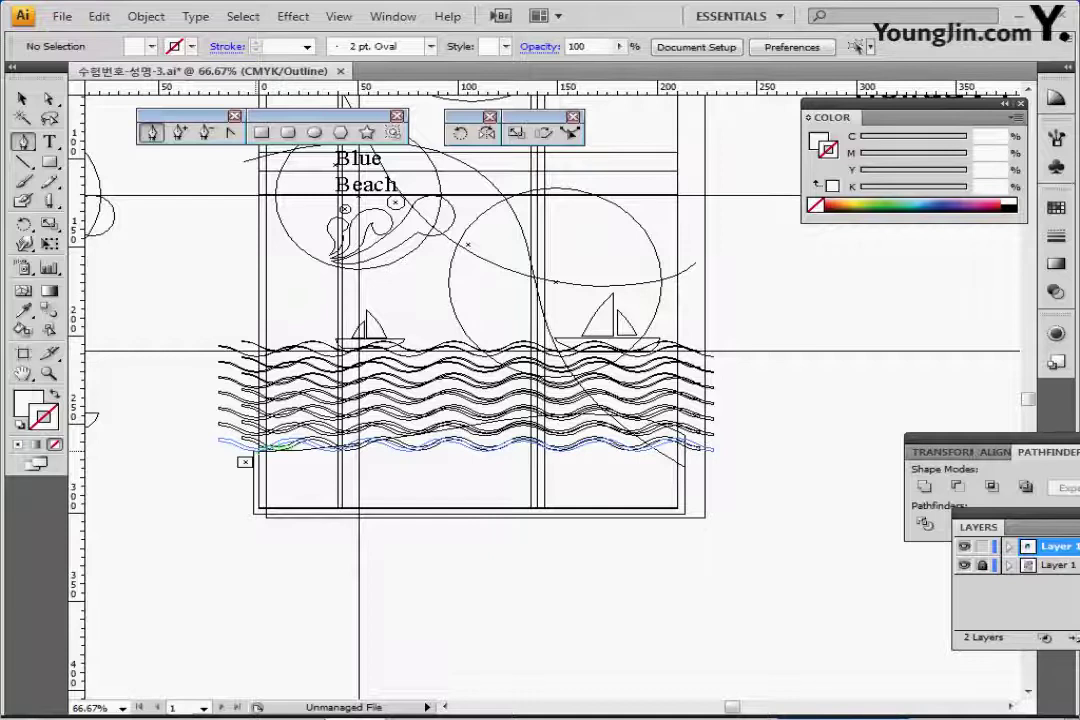
pyautogui.moveTo(285, 445); pyautogui.dragTo(719, 479)
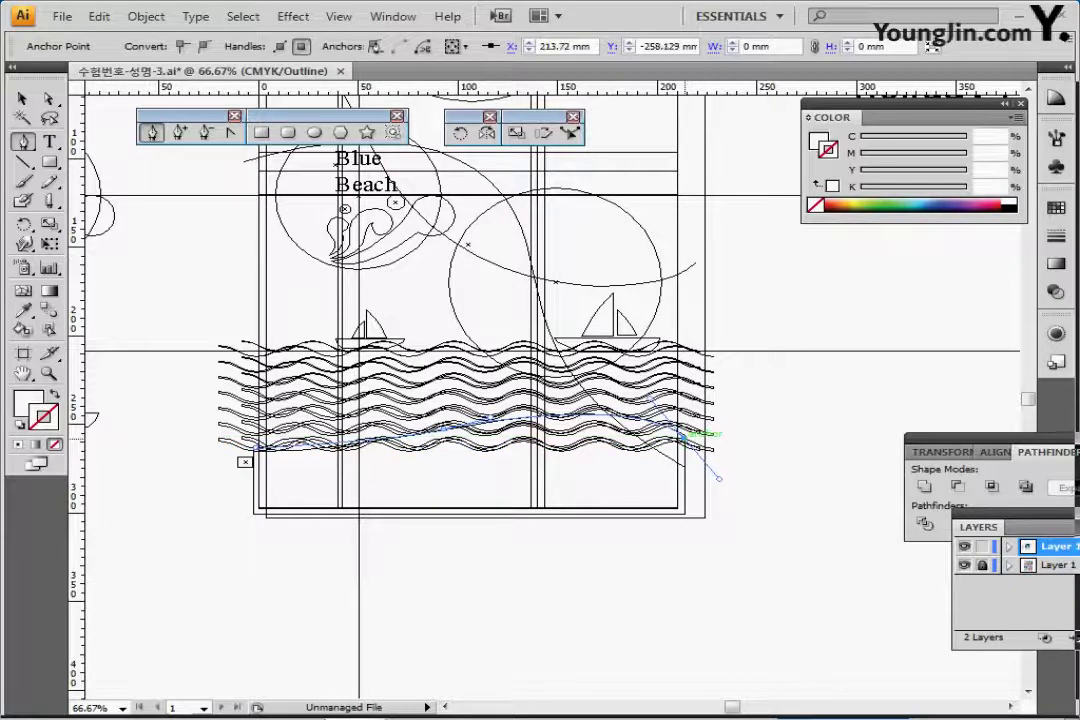
pyautogui.click(683, 434)
pyautogui.hotkey('ctrl', 'y')
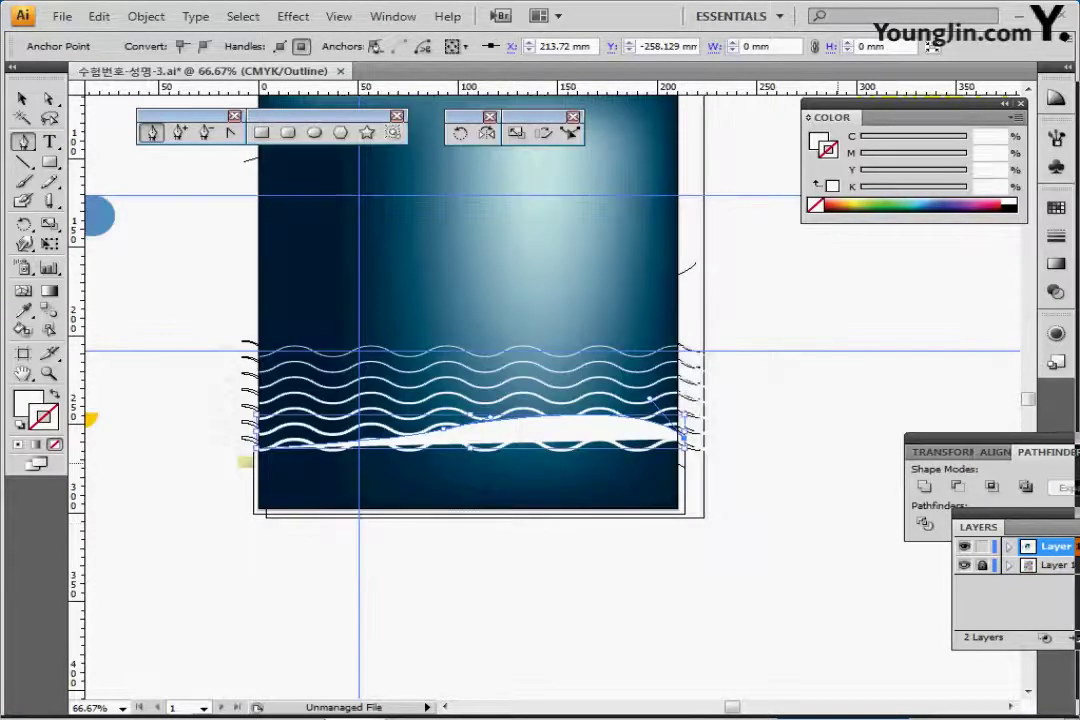
# Step: Close the sand shape just below the artboard's lower edge and fill it with the color of the beige gradient sample beside the artboard
pyautogui.moveTo(683, 434); pyautogui.dragTo(699, 537)
pyautogui.click(255, 512)
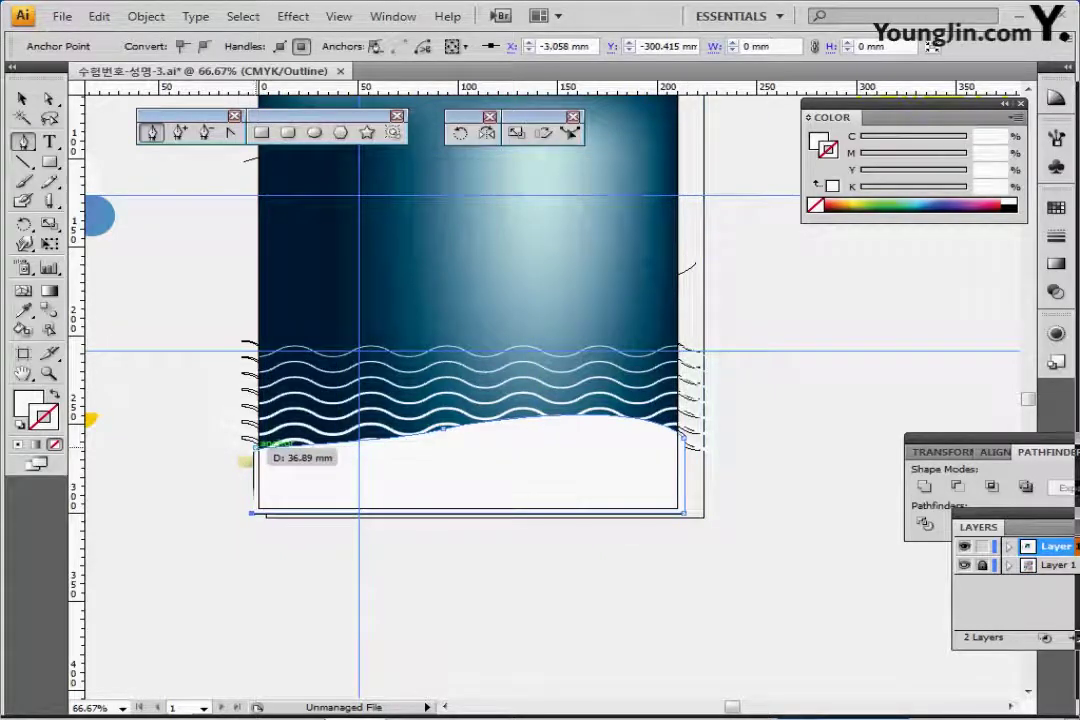
pyautogui.click(256, 447)
pyautogui.press('i')
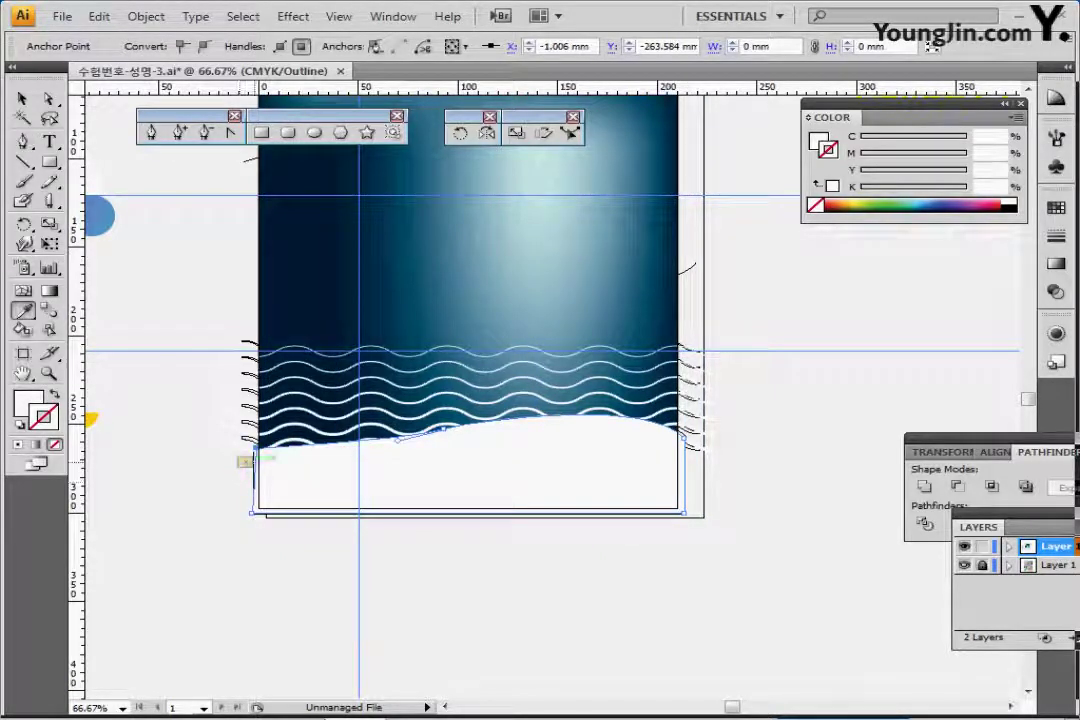
pyautogui.click(245, 462)
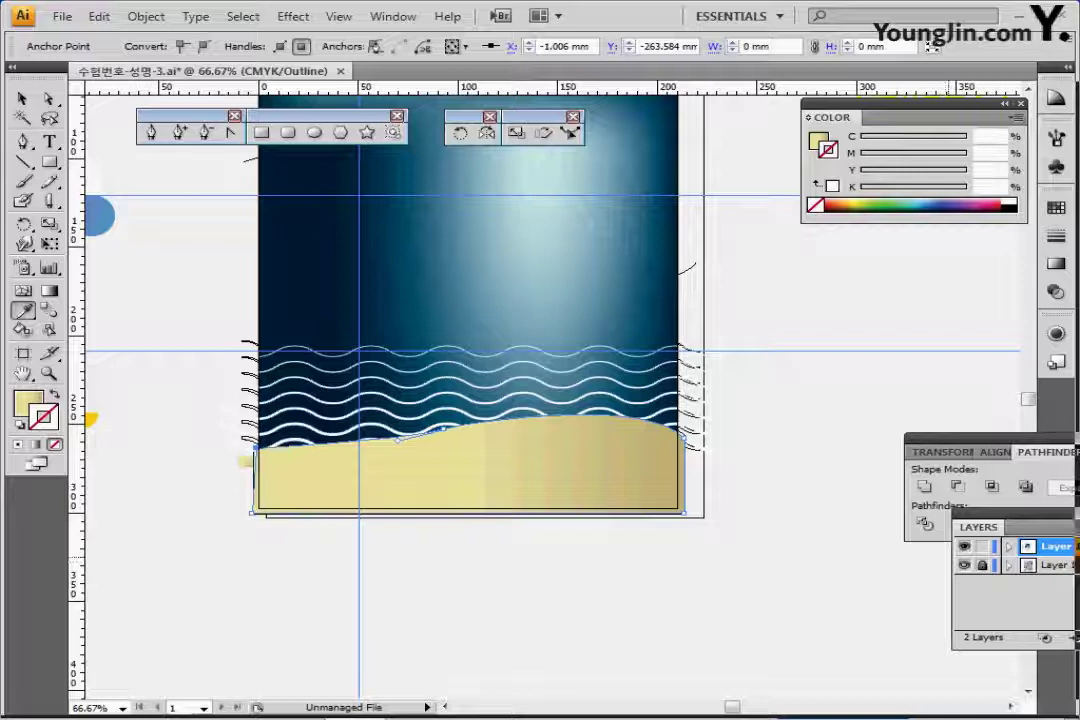
# Step: Return to the preview display and move the sand shape's upper-left anchor point left to X -3.006 mm
pyautogui.hotkey('ctrl', 'y')
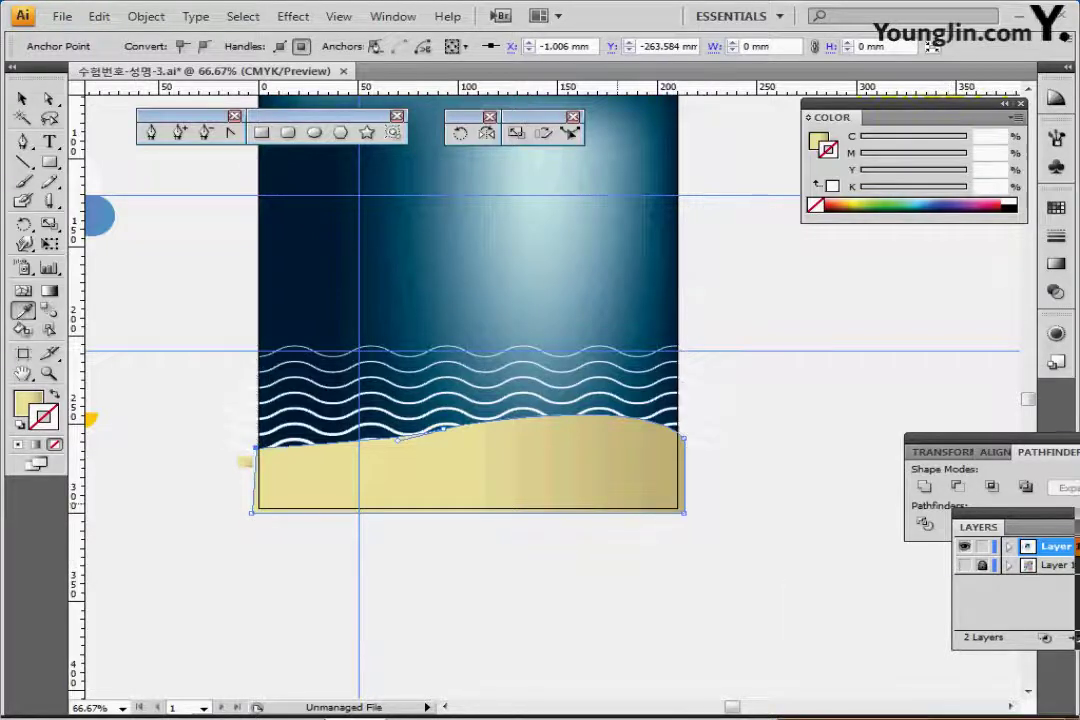
pyautogui.hotkey('ctrl', '1')
pyautogui.moveTo(587, 471); pyautogui.dragTo(796, 524)
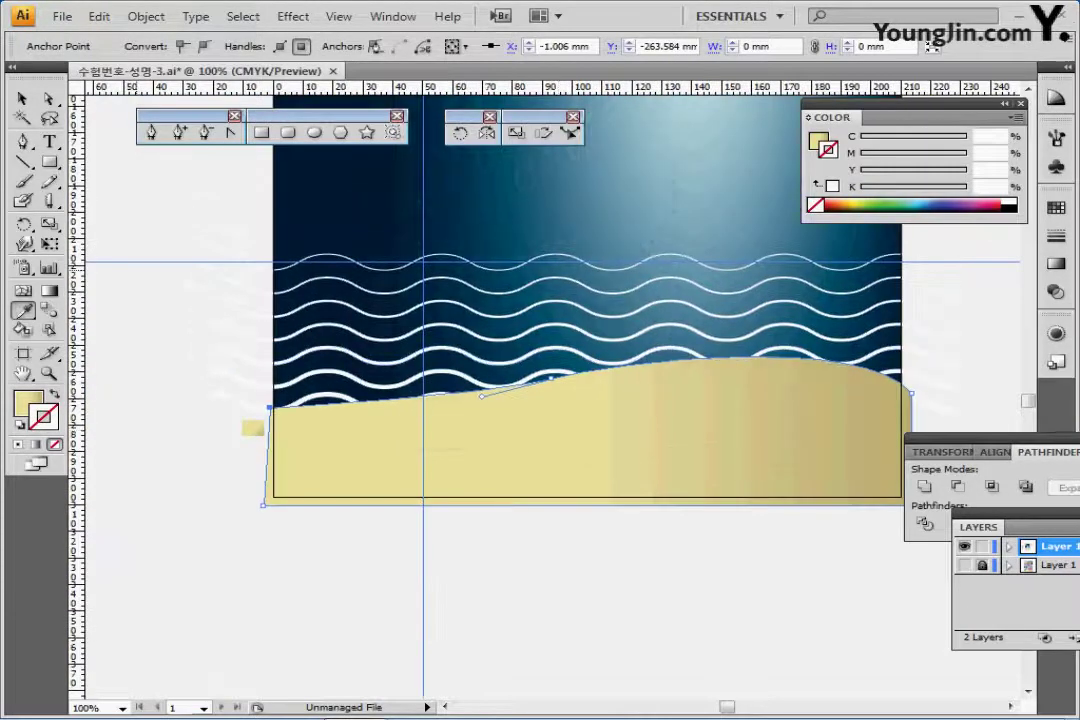
pyautogui.click(49, 98)
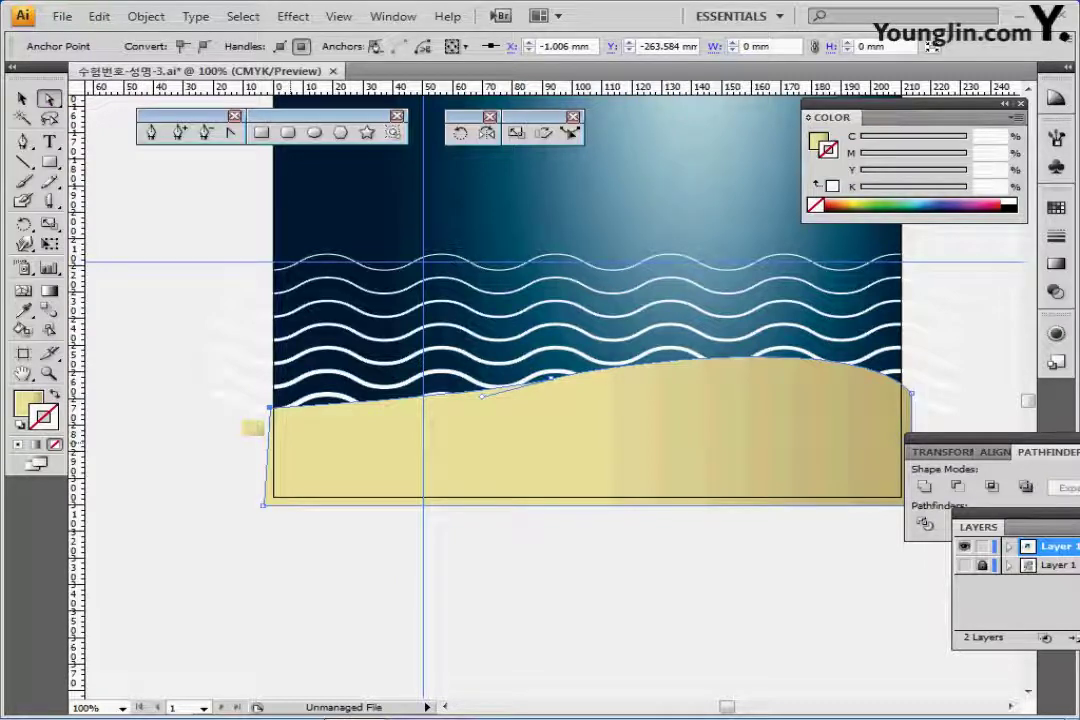
pyautogui.press('Left')
pyautogui.press('Left')
pyautogui.press('Left')
pyautogui.press('Left')
pyautogui.press('Left')
pyautogui.press('Left')
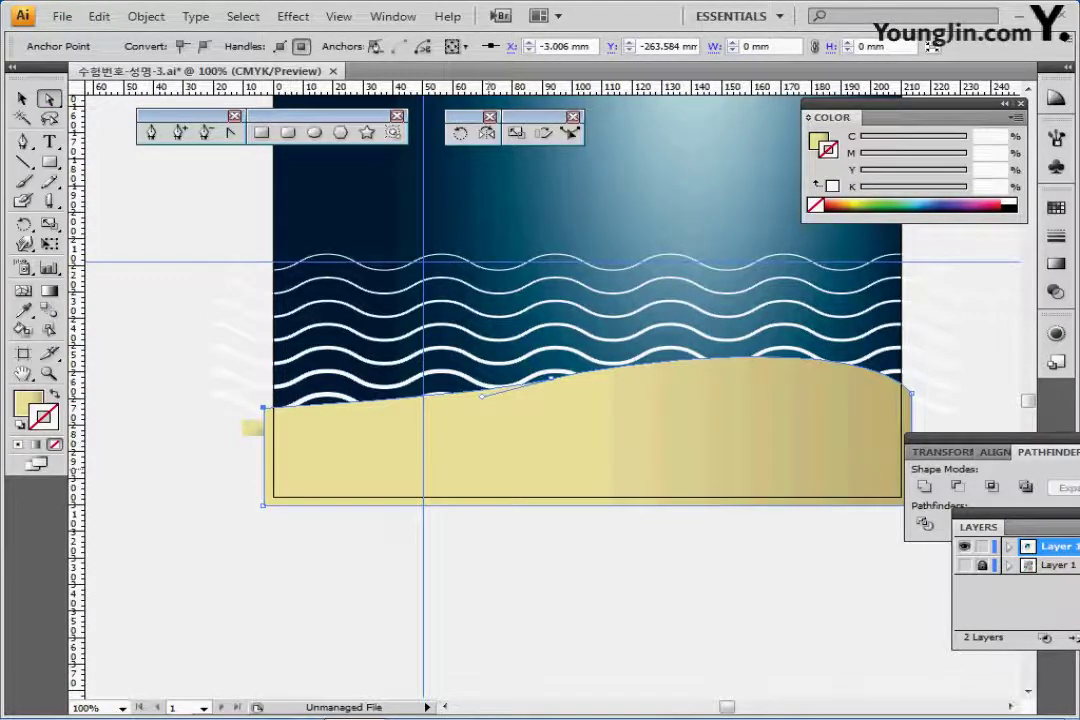
pyautogui.moveTo(720, 440); pyautogui.dragTo(587, 448)
pyautogui.keyDown('ctrl'); pyautogui.click(600, 590); pyautogui.keyUp('ctrl')
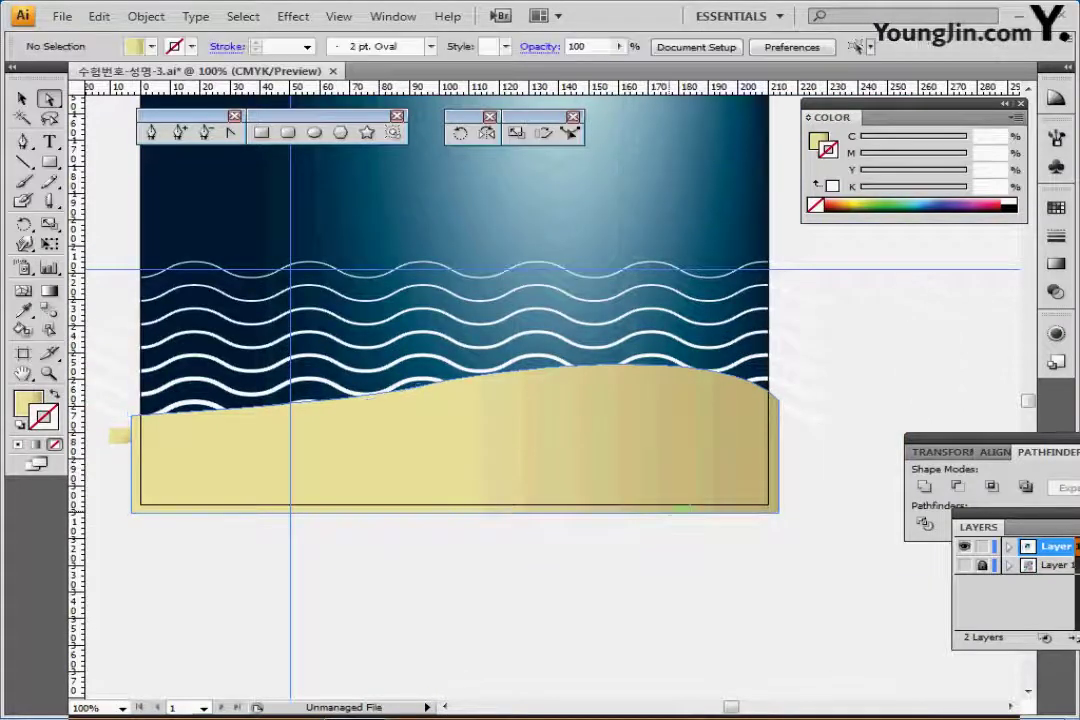
# Step: Set the angle of the sand shape's linear gradient to -45° and check the colours of its two gradient stops
pyautogui.keyDown('ctrl'); pyautogui.click(460, 450); pyautogui.keyUp('ctrl')
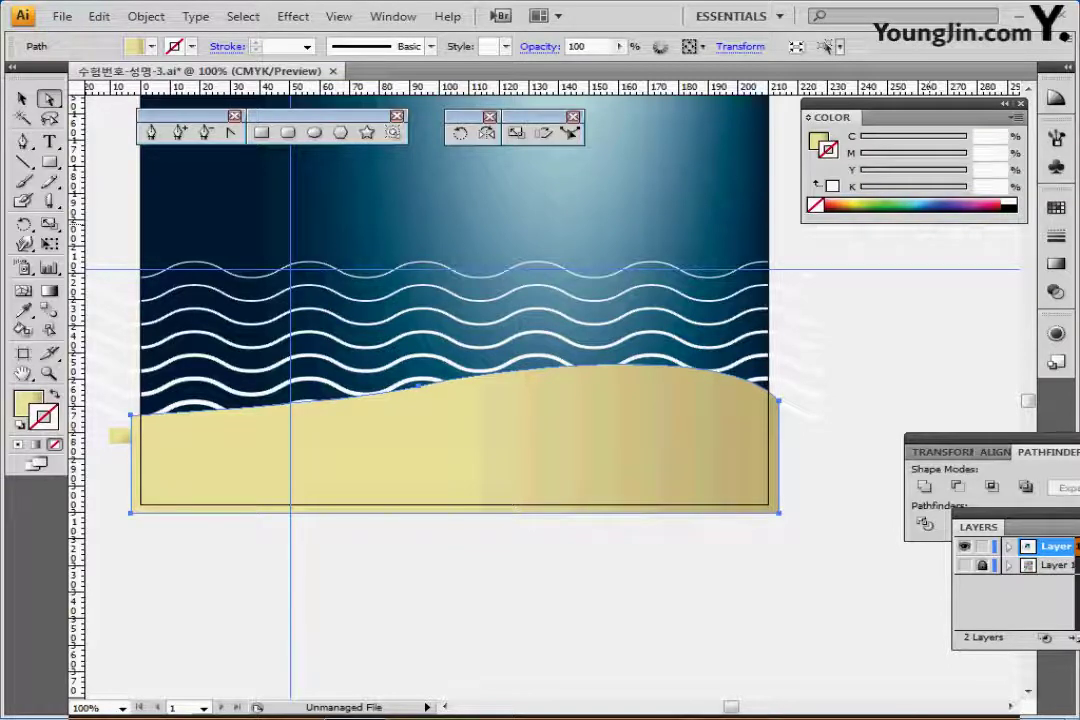
pyautogui.click(27, 402)
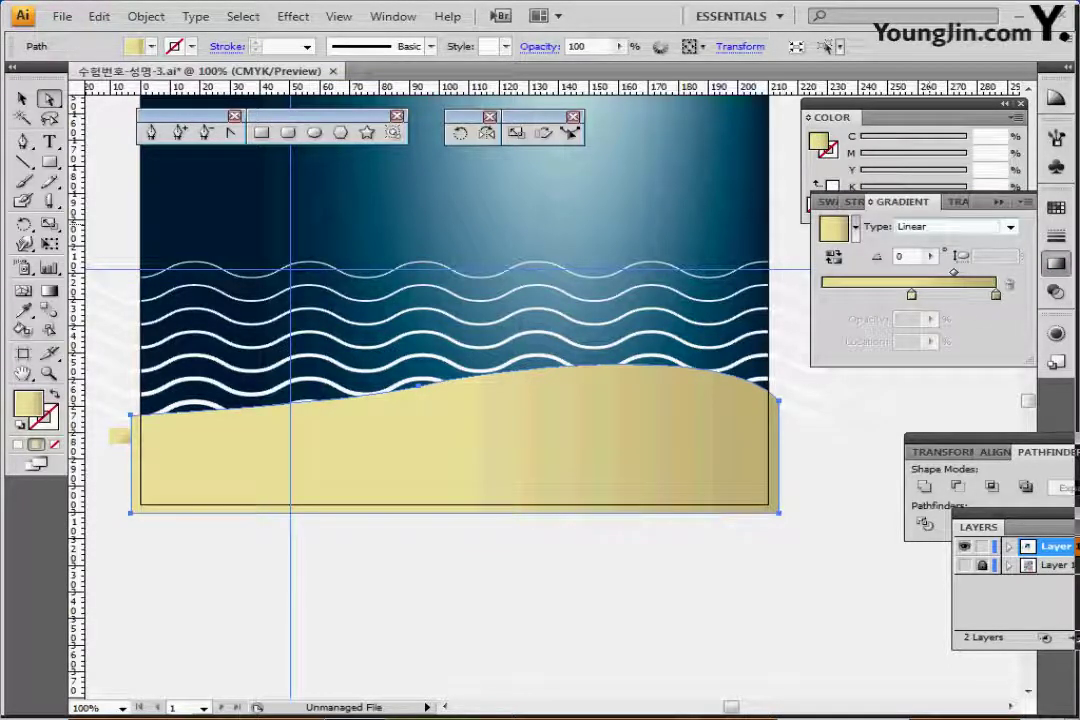
pyautogui.doubleClick(900, 256)
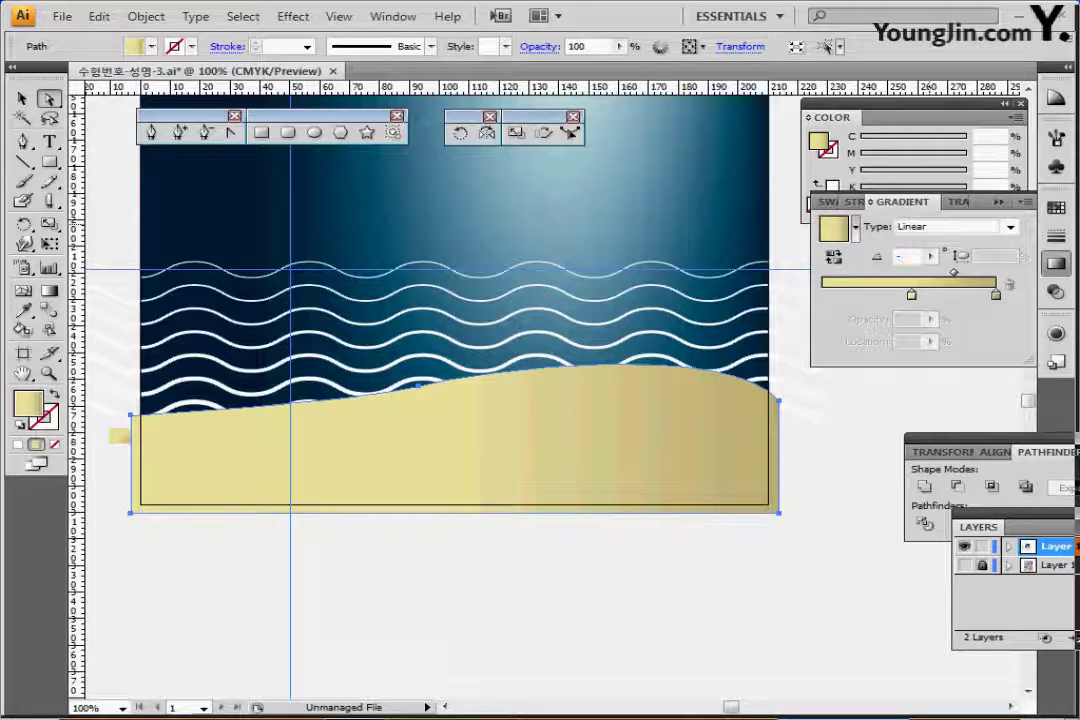
pyautogui.write('-45')
pyautogui.press('Return')
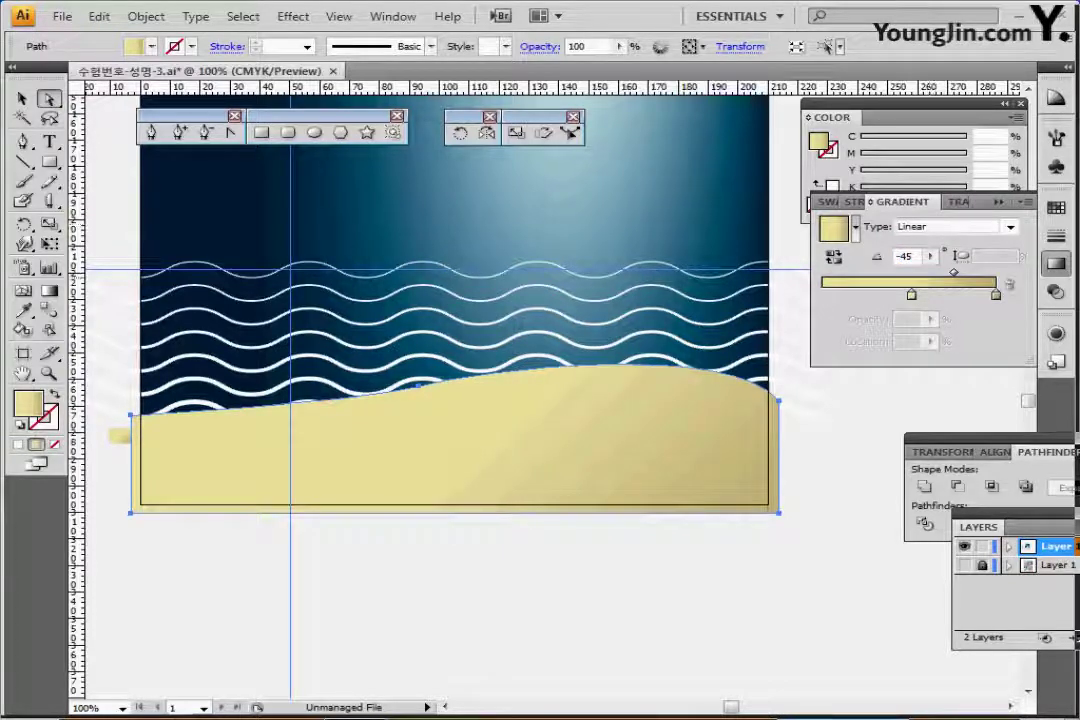
pyautogui.click(911, 294)
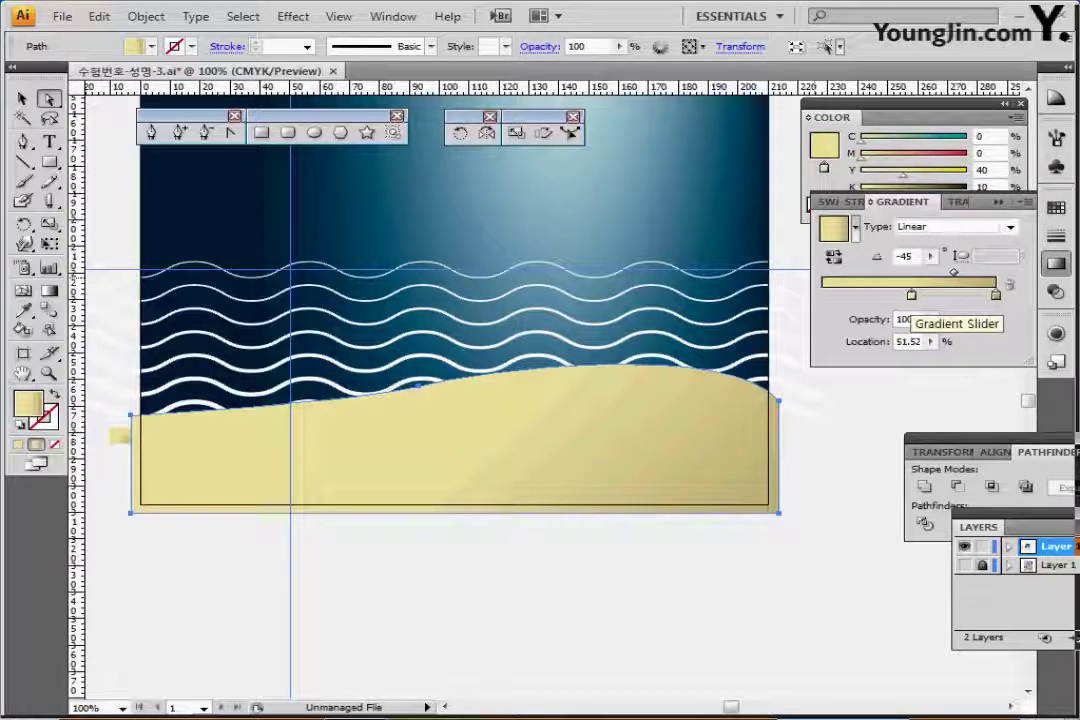
pyautogui.doubleClick(911, 294)
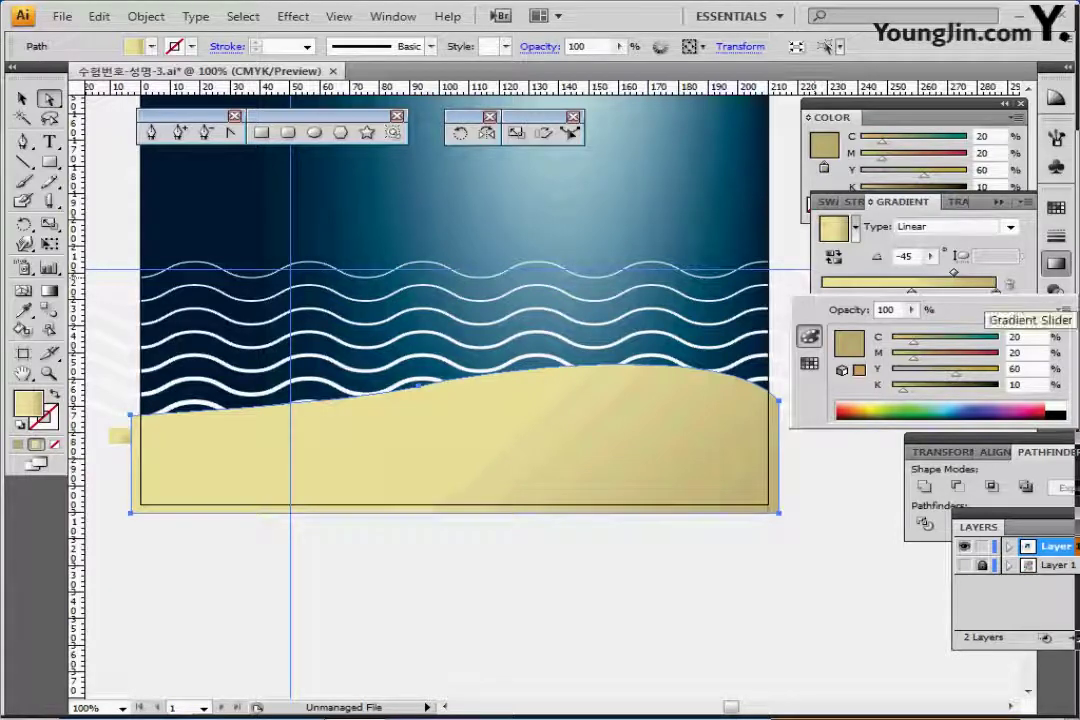
pyautogui.click(1056, 265)
pyautogui.click(1056, 265)
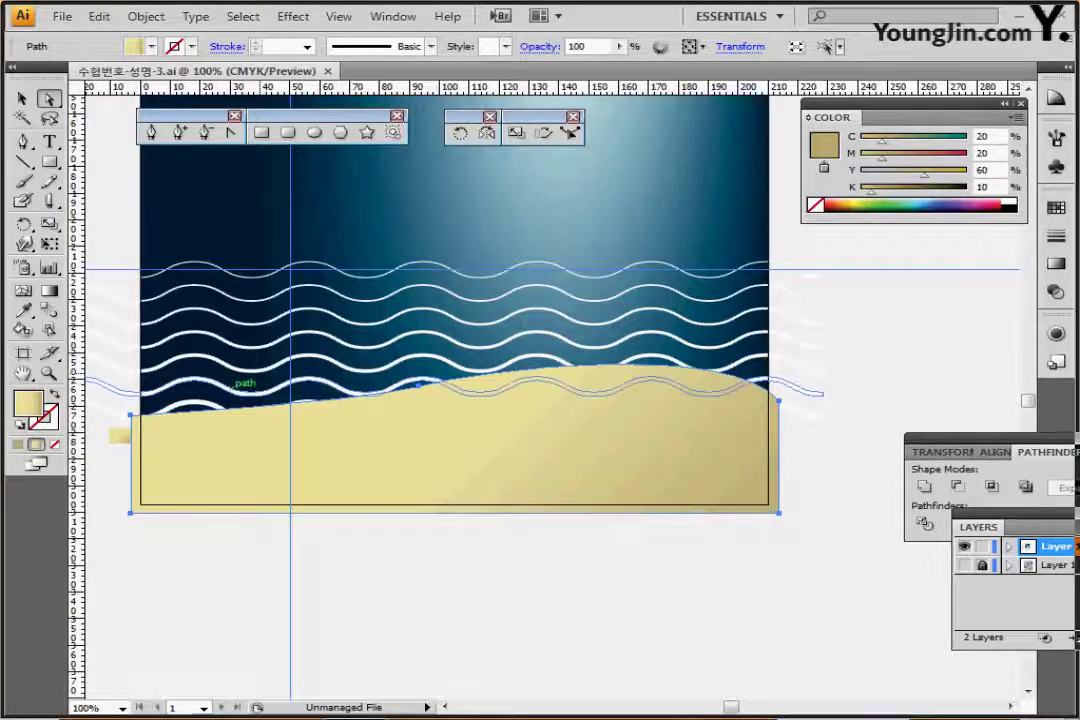
# Step: Delete the small sail of the yellow sailboat beside the poster
pyautogui.moveTo(232, 388); pyautogui.dragTo(739, 400)
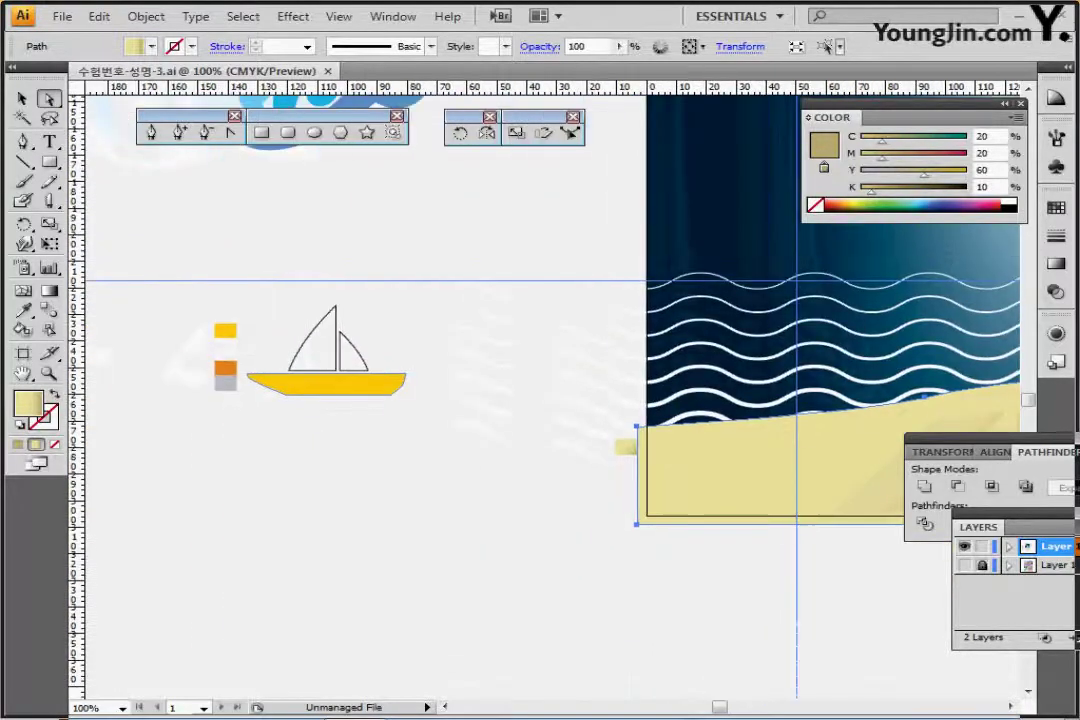
pyautogui.keyDown('ctrl'); pyautogui.click(420, 375); pyautogui.keyUp('ctrl')
pyautogui.scroll(1, 459, 388)
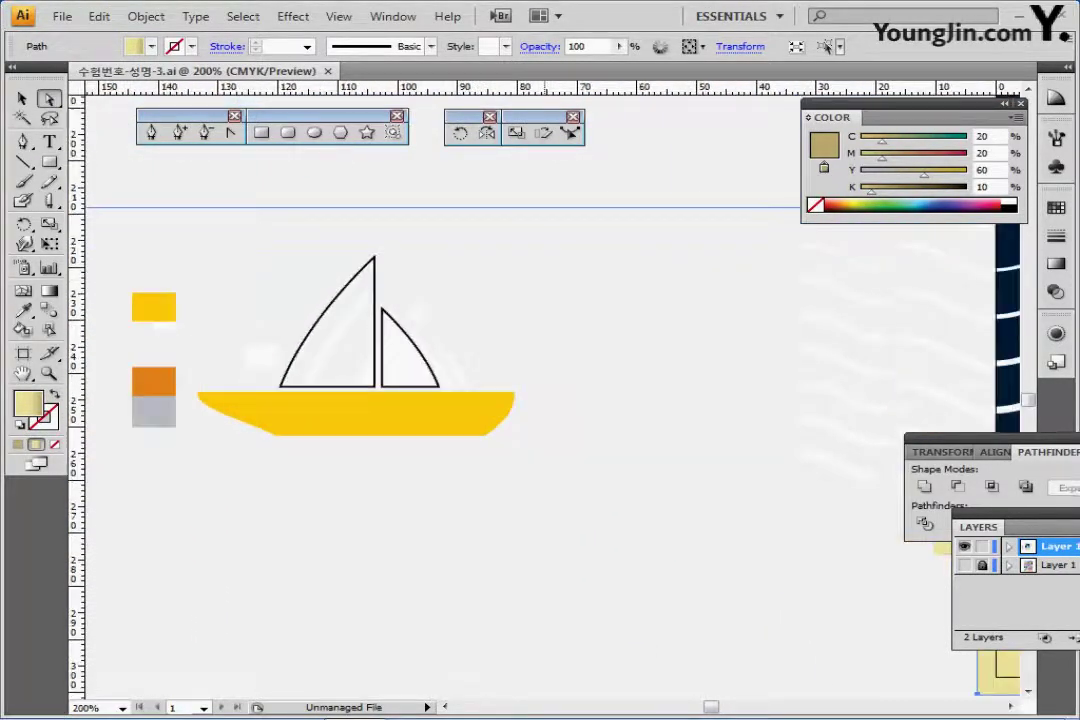
pyautogui.keyDown('ctrl'); pyautogui.click(444, 368); pyautogui.keyUp('ctrl')
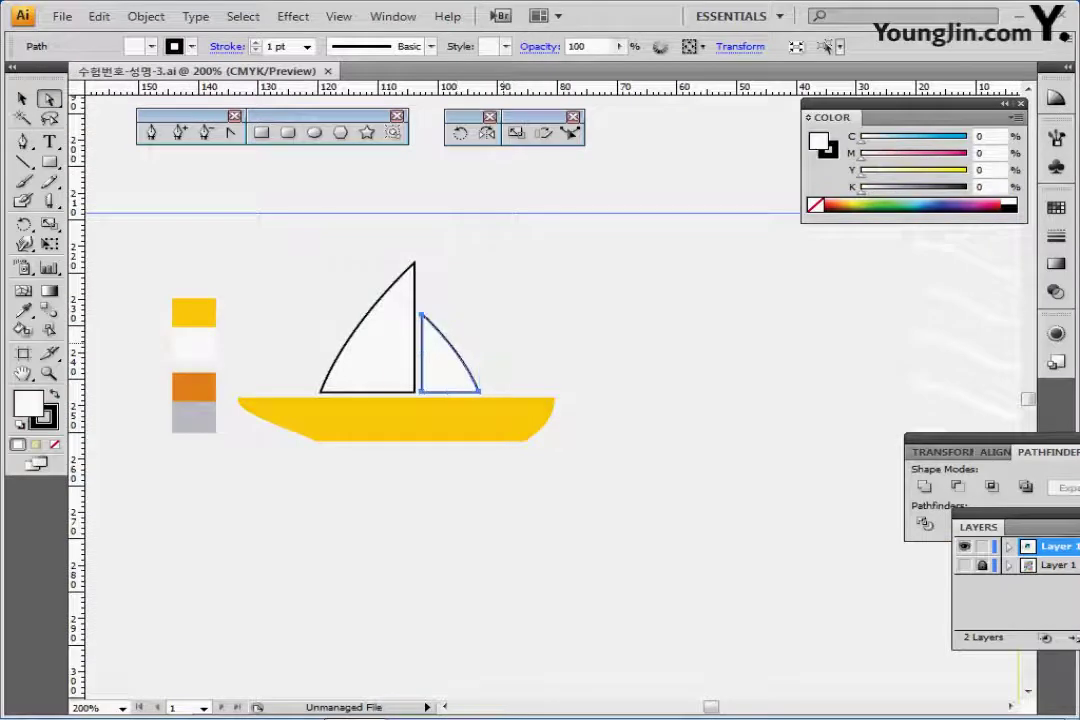
pyautogui.press('Delete')
# Step: Make a copy of the sailboat's large sail scaled uniformly to 60%
pyautogui.moveTo(511, 343); pyautogui.dragTo(586, 468)
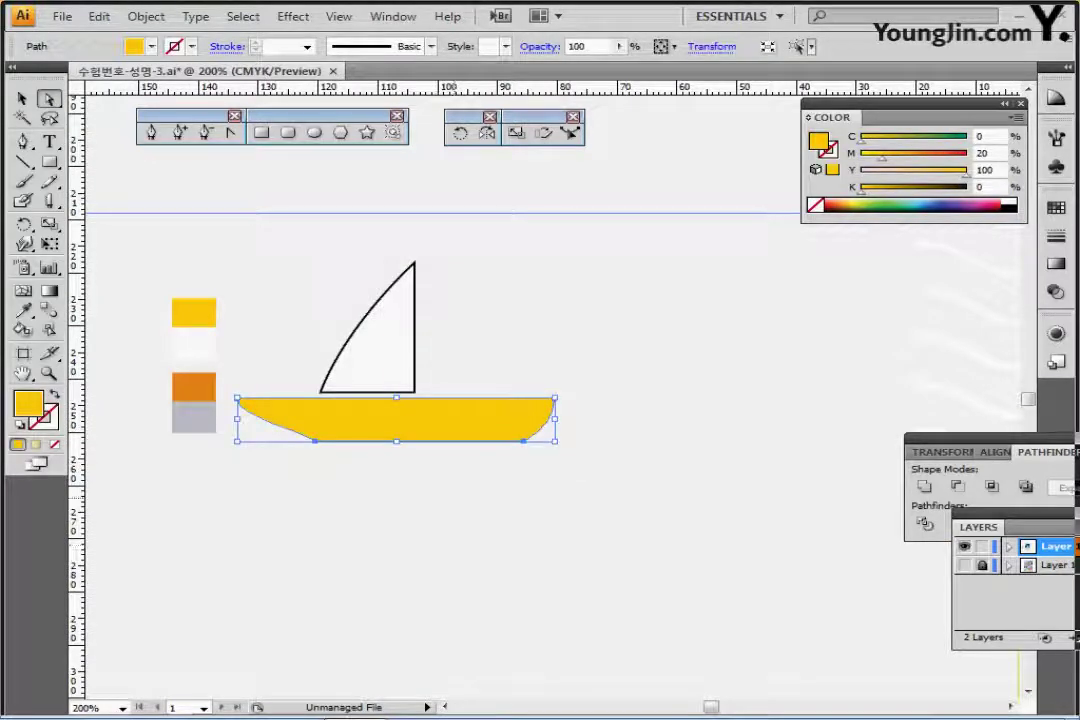
pyautogui.click(432, 217)
pyautogui.moveTo(432, 217); pyautogui.dragTo(345, 323)
pyautogui.moveTo(516, 326); pyautogui.dragTo(441, 322)
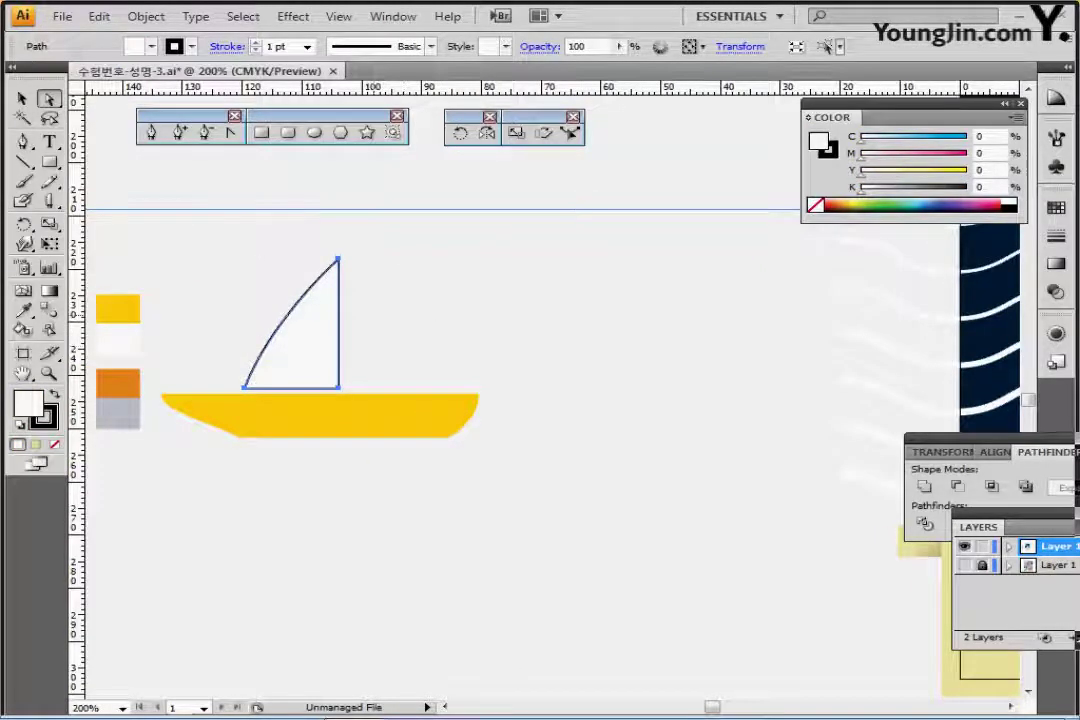
pyautogui.moveTo(422, 231); pyautogui.dragTo(246, 327)
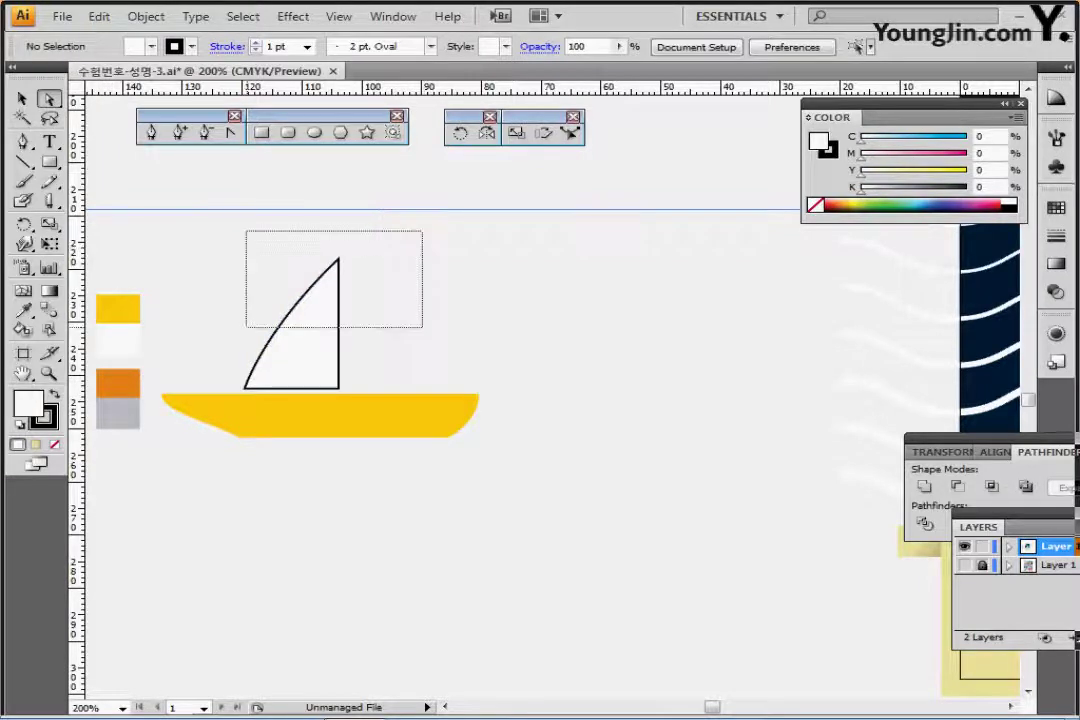
pyautogui.moveTo(422, 327); pyautogui.dragTo(422, 327)
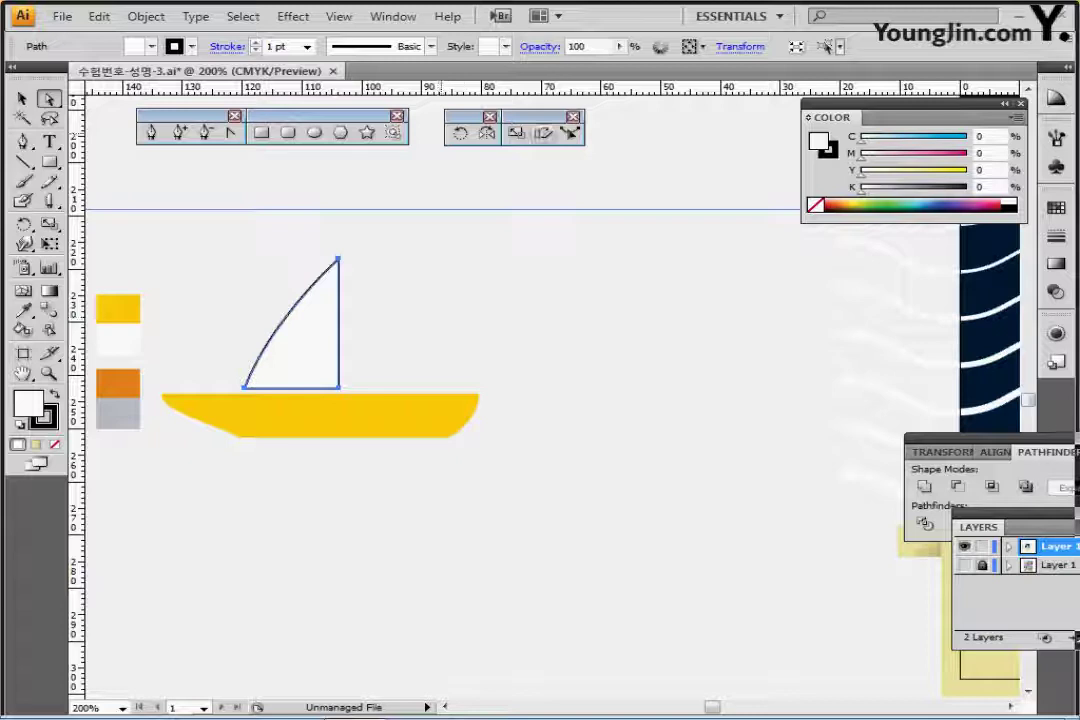
pyautogui.doubleClick(515, 132)
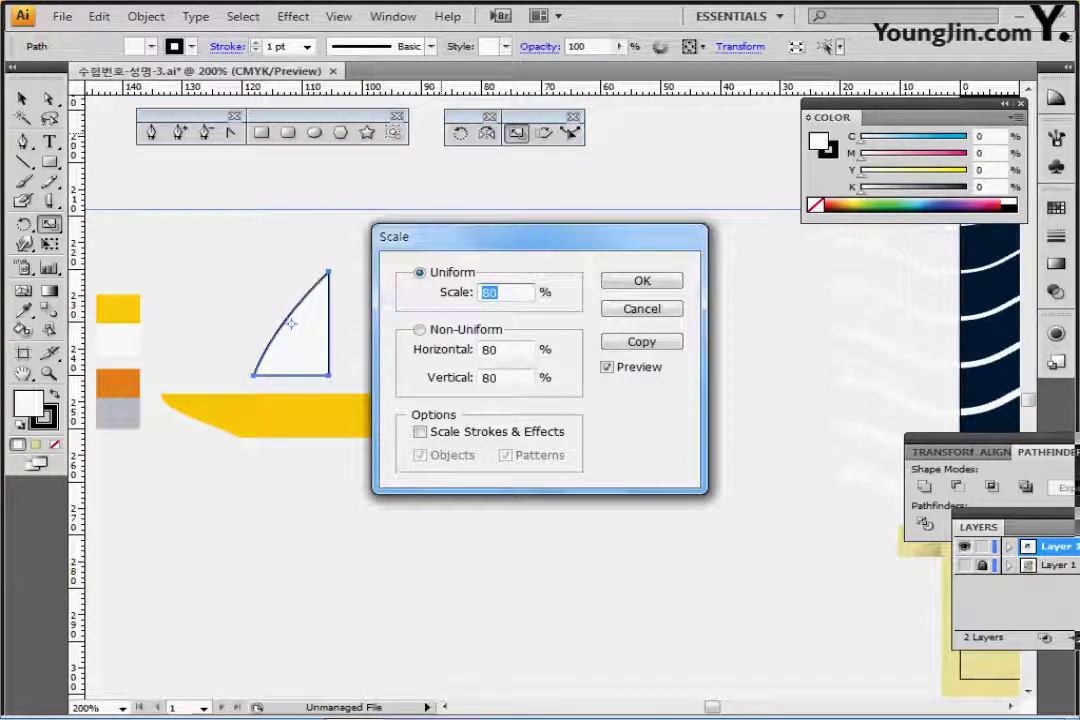
pyautogui.write('60')
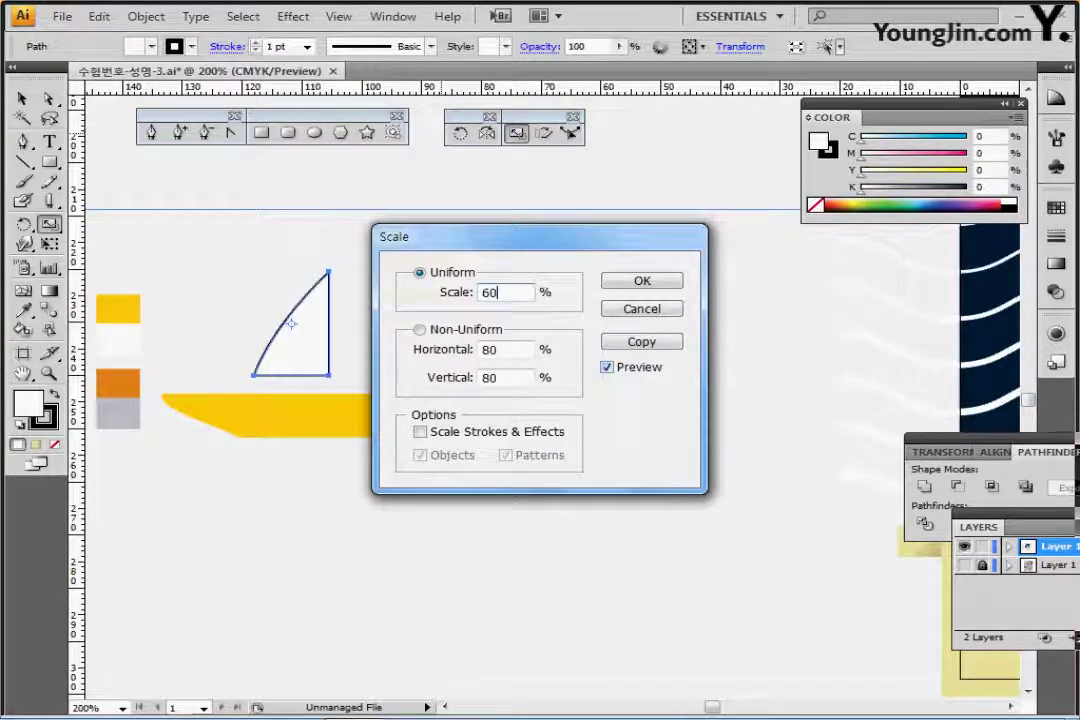
pyautogui.press('Tab')
pyautogui.press('Return')
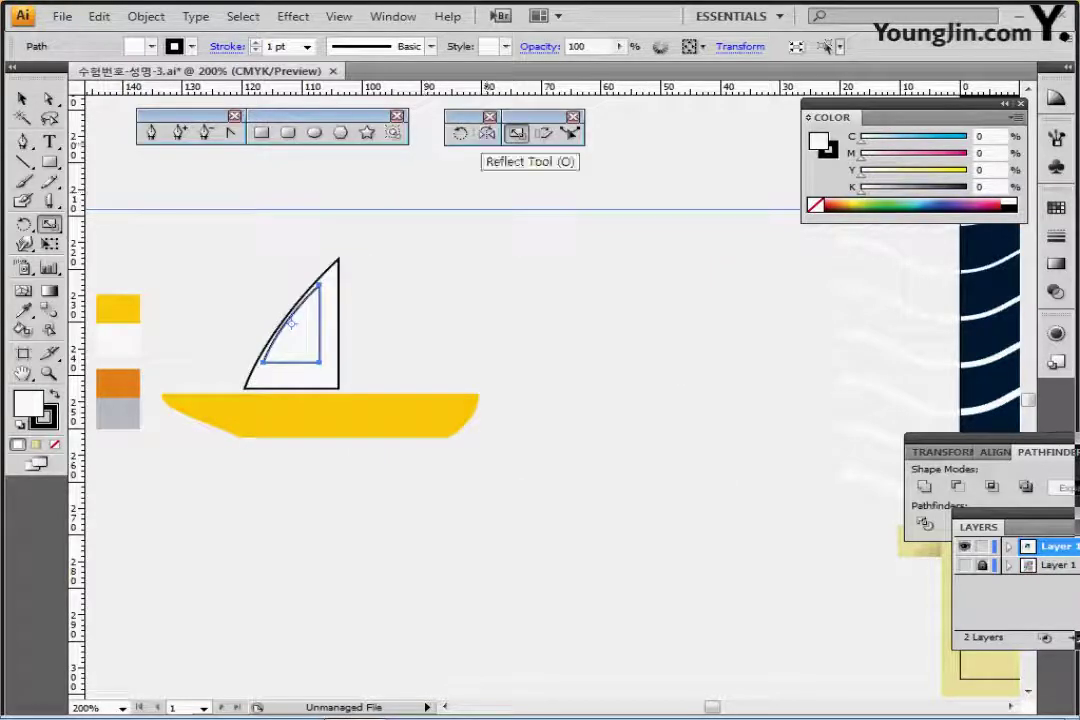
# Step: Reflect the small sail copy across the vertical axis and place it just right of the large sail above the hull
pyautogui.doubleClick(487, 133)
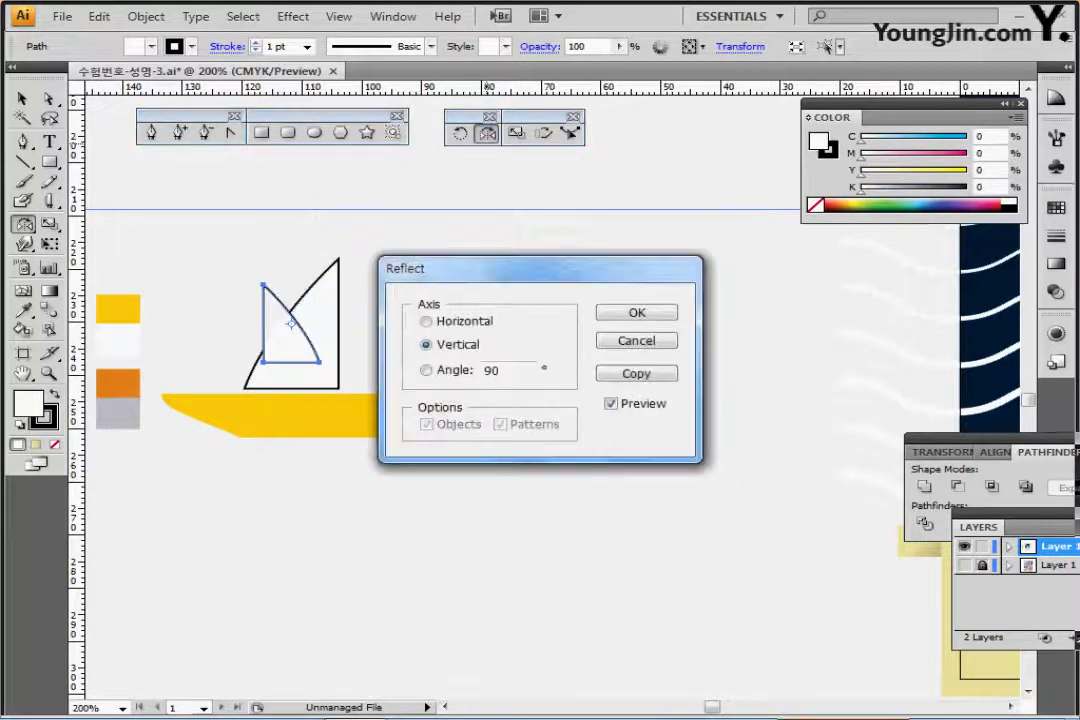
pyautogui.press('Return')
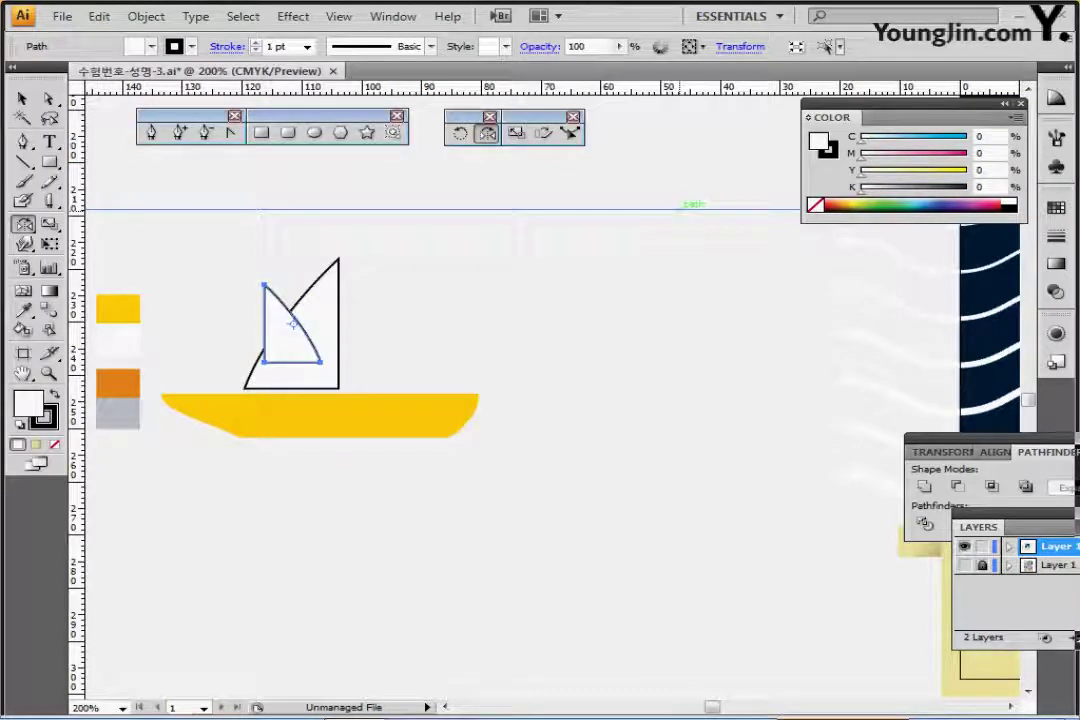
pyautogui.moveTo(292, 323); pyautogui.dragTo(229, 228)
pyautogui.press('v')
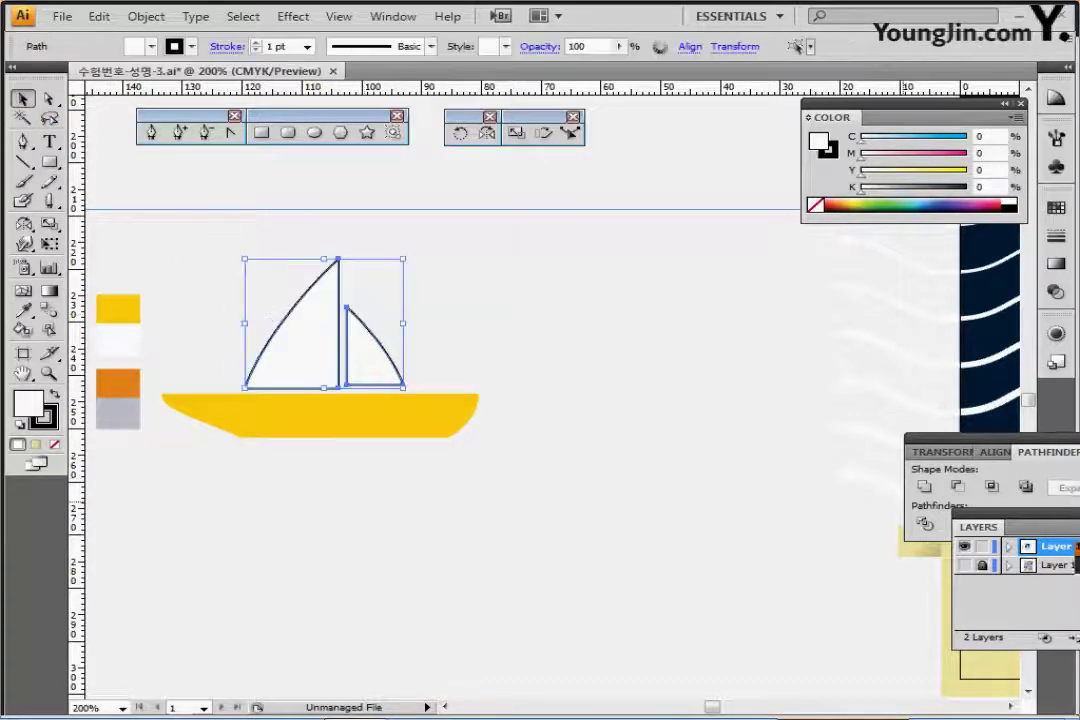
# Step: Align the two sails along their bottom edges
pyautogui.moveTo(960, 439); pyautogui.dragTo(749, 372)
pyautogui.moveTo(834, 384); pyautogui.dragTo(834, 384)
pyautogui.click(786, 385)
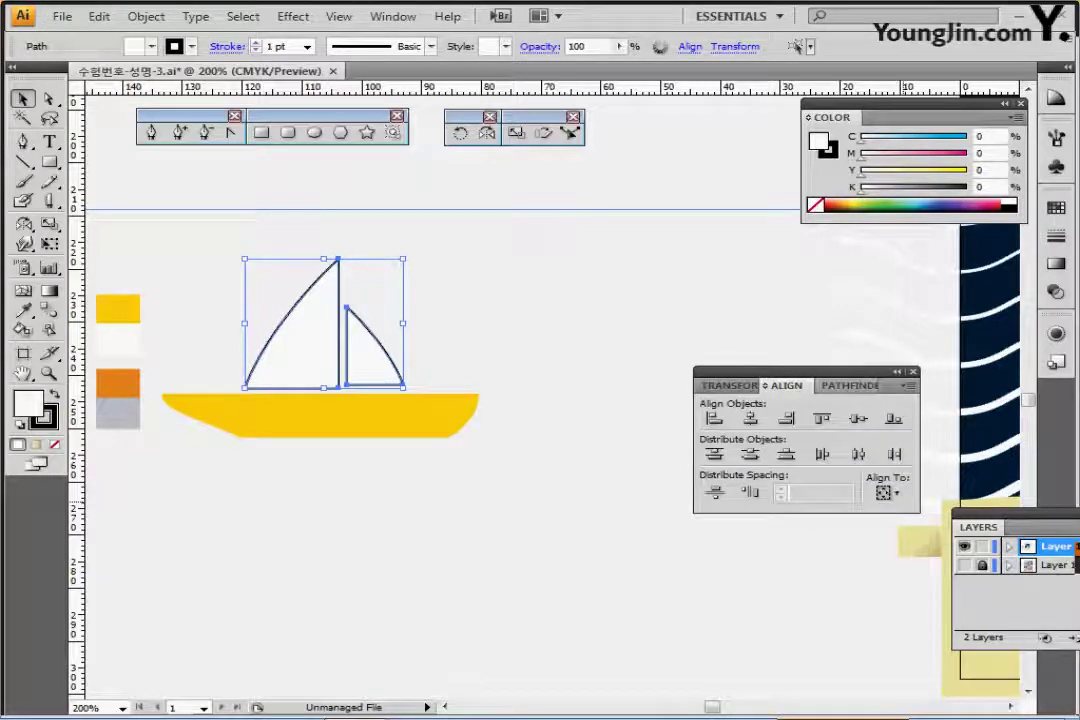
pyautogui.click(894, 419)
pyautogui.click(740, 318)
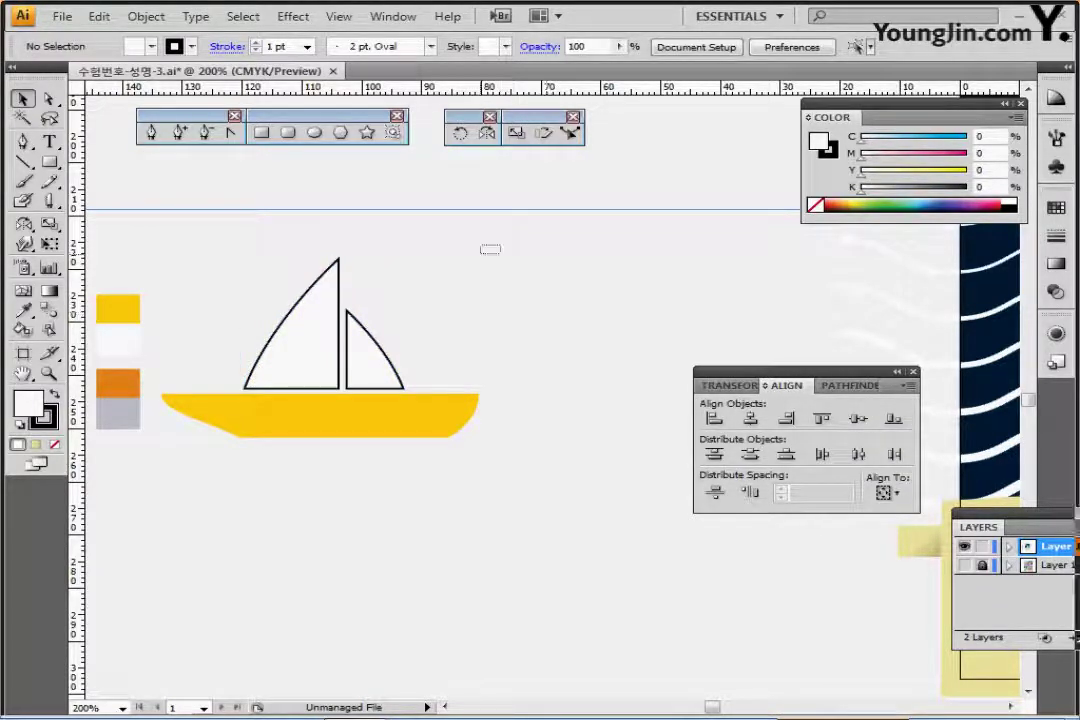
# Step: Remove the black stroke from both sails, keeping their white fill
pyautogui.moveTo(423, 205); pyautogui.dragTo(203, 331)
pyautogui.click(52, 424)
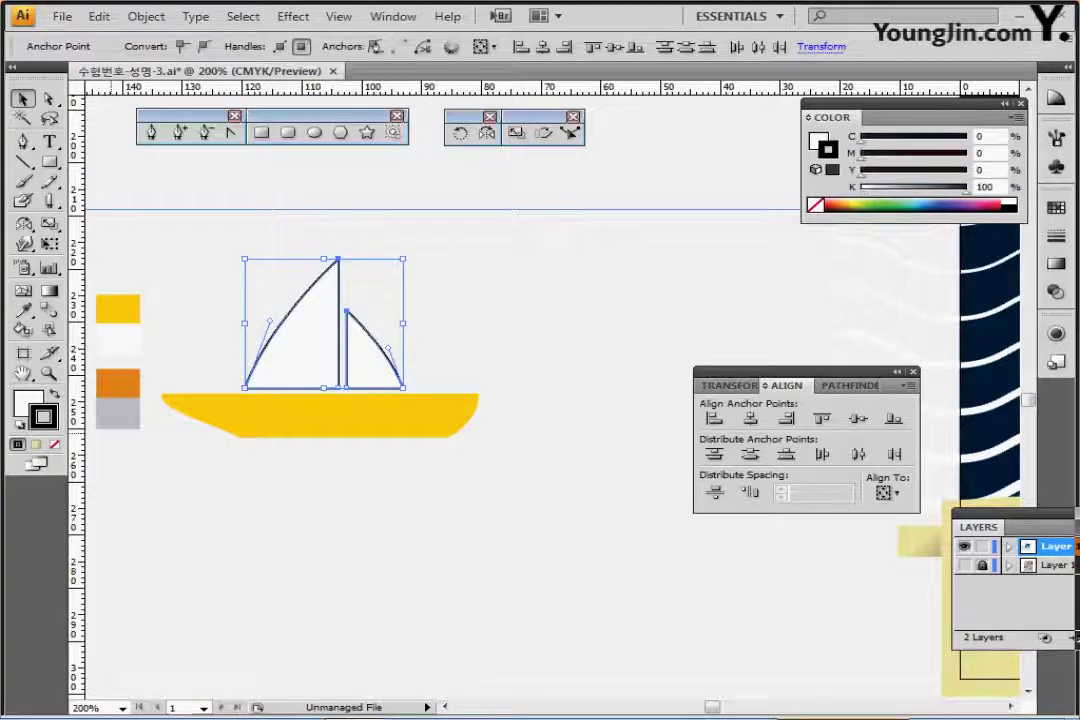
pyautogui.click(55, 445)
pyautogui.hotkey('ctrl', 'shift', 'a')
# Step: Move the complete sailboat onto the poster, above the top wave near the right edge
pyautogui.keyDown('ctrl'); pyautogui.keyDown('alt'); pyautogui.click(425, 415); pyautogui.keyUp('alt'); pyautogui.keyUp('ctrl')
pyautogui.keyDown('ctrl'); pyautogui.keyDown('alt'); pyautogui.click(425, 415); pyautogui.keyUp('alt'); pyautogui.keyUp('ctrl')
pyautogui.keyDown('ctrl'); pyautogui.keyDown('alt'); pyautogui.click(425, 415); pyautogui.keyUp('alt'); pyautogui.keyUp('ctrl')
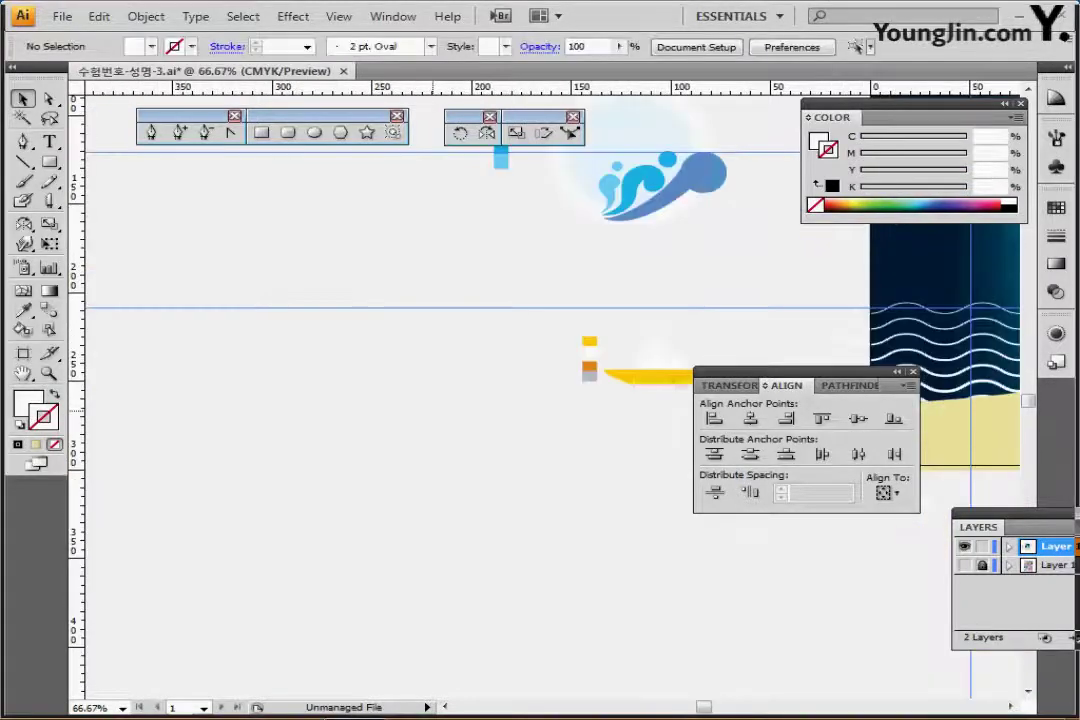
pyautogui.moveTo(606, 415); pyautogui.dragTo(232, 423)
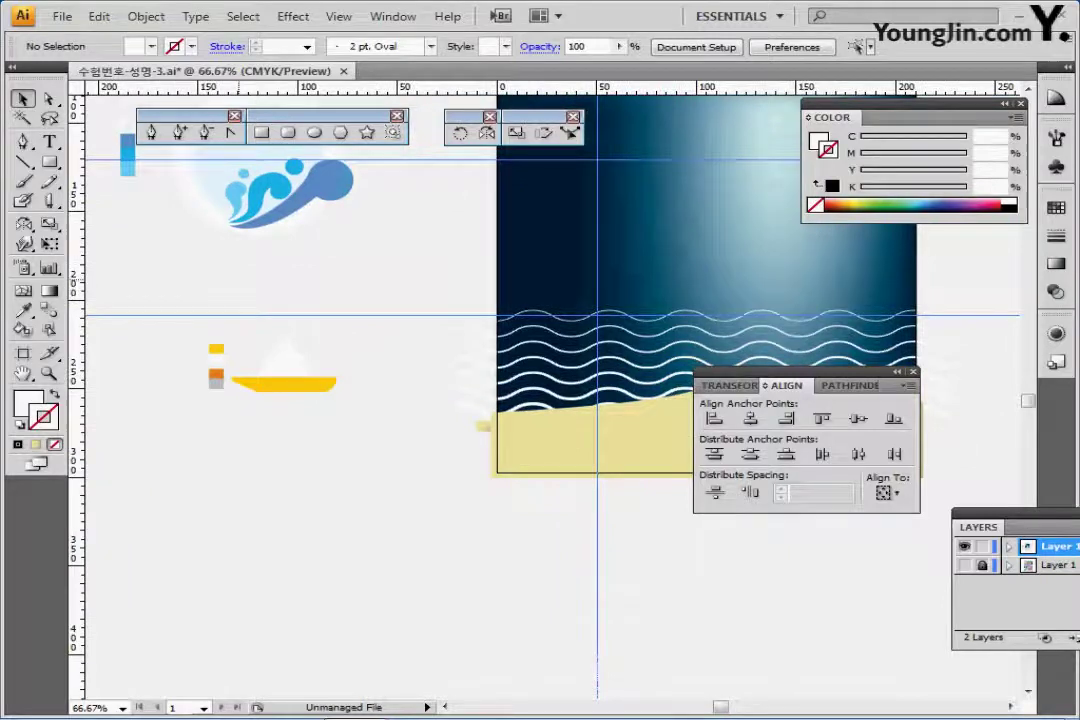
pyautogui.moveTo(283, 360); pyautogui.dragTo(815, 295)
pyautogui.moveTo(932, 359); pyautogui.dragTo(762, 539)
# Step: Show the artwork as outlines over the reference layer and nudge the sailboat left and down onto the reference's yellow boat
pyautogui.hotkey('ctrl', 'y')
pyautogui.click(964, 565)
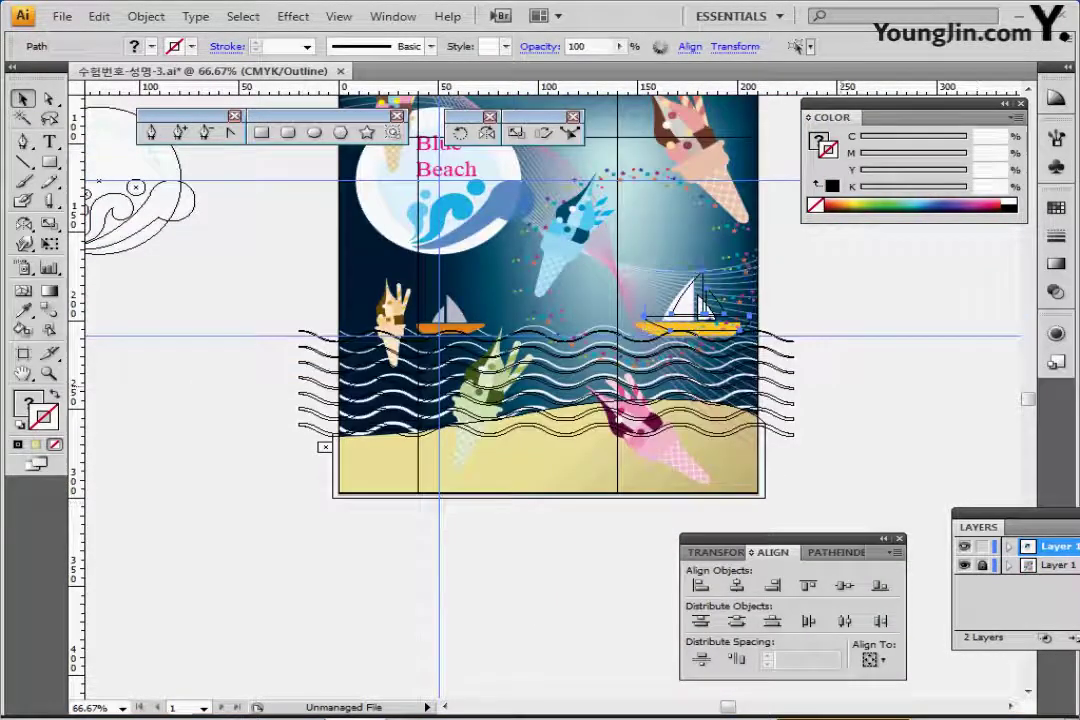
pyautogui.press('Left')
pyautogui.press('Left')
pyautogui.press('Left')
pyautogui.press('Left')
pyautogui.press('Left')
pyautogui.press('Left')
pyautogui.press('Left')
pyautogui.press('Left')
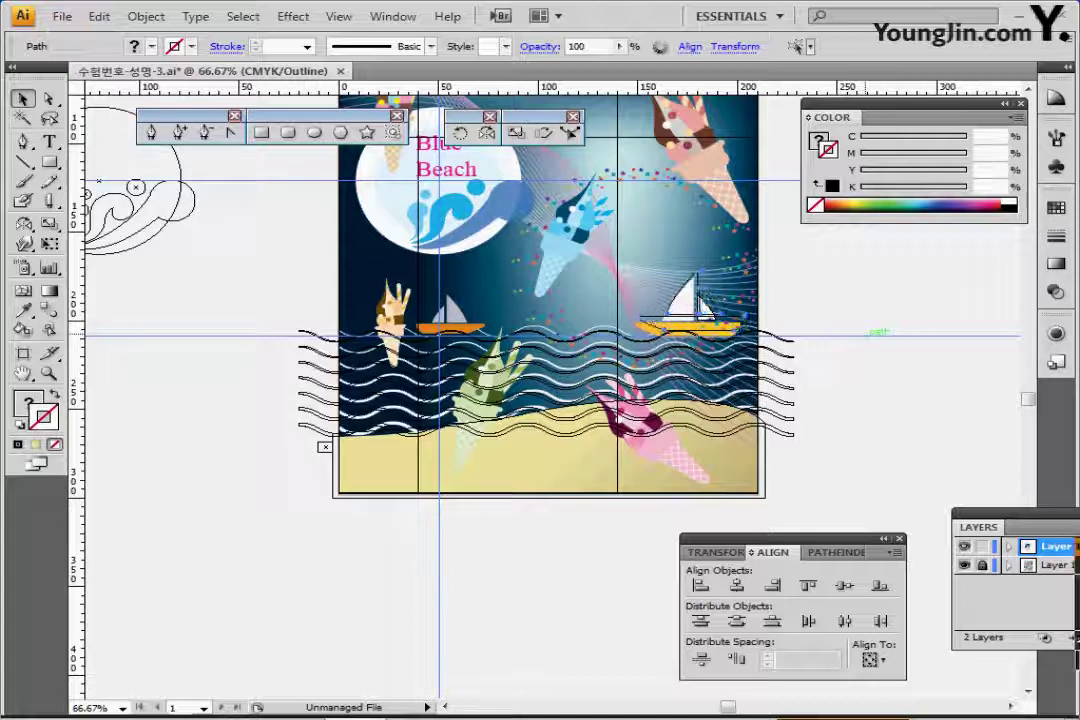
pyautogui.press('Down')
pyautogui.press('Down')
pyautogui.press('Down')
pyautogui.press('Down')
pyautogui.press('Down')
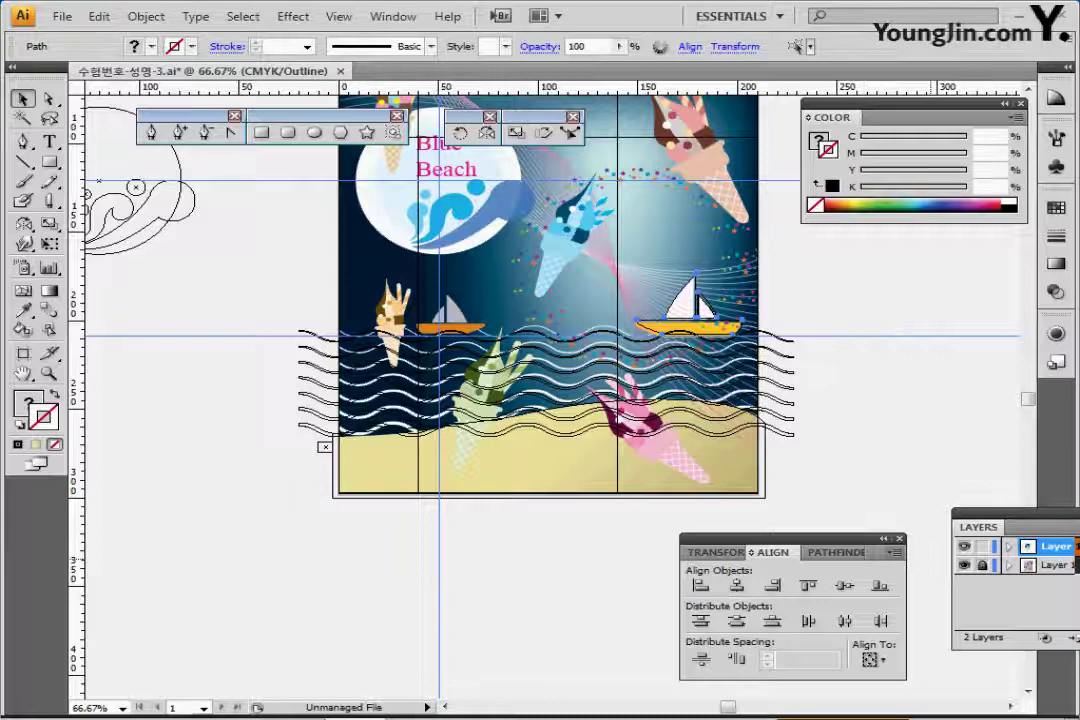
# Step: Return to the preview display with the reference layer hidden and save the document
pyautogui.hotkey('ctrl', 'y')
pyautogui.click(964, 565)
pyautogui.moveTo(430, 461); pyautogui.dragTo(541, 465)
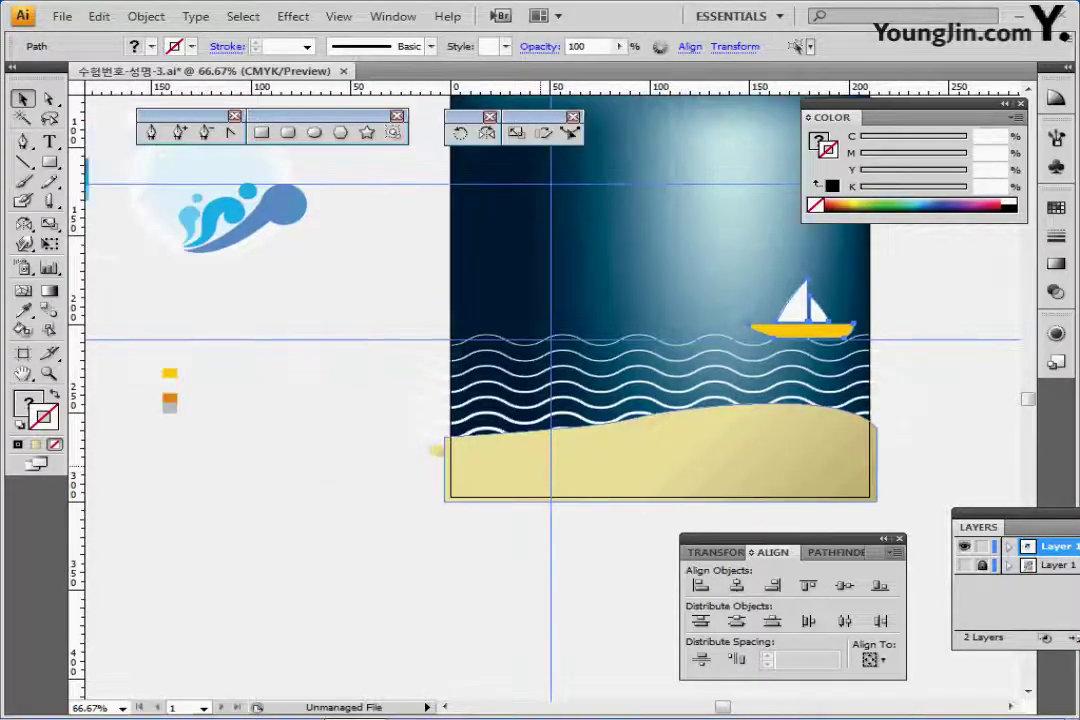
pyautogui.hotkey('ctrl', 's')
# Step: Move the yellow, white, orange and grey colour swatches next to the poster's left edge
pyautogui.moveTo(152, 360); pyautogui.dragTo(188, 420)
pyautogui.click(170, 408)
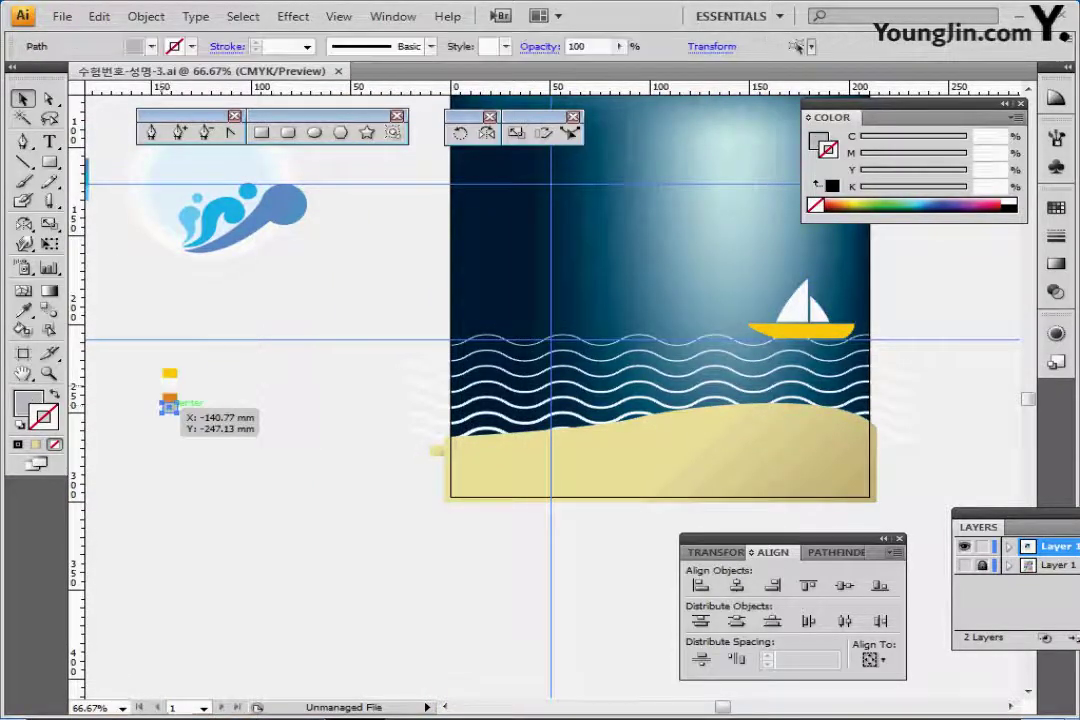
pyautogui.moveTo(152, 360); pyautogui.dragTo(400, 304)
pyautogui.hotkey('ctrl', 'shift', 'a')
# Step: Try to reflect a copy of the yellow sailboat onto the left side of the poster
pyautogui.click(796, 308)
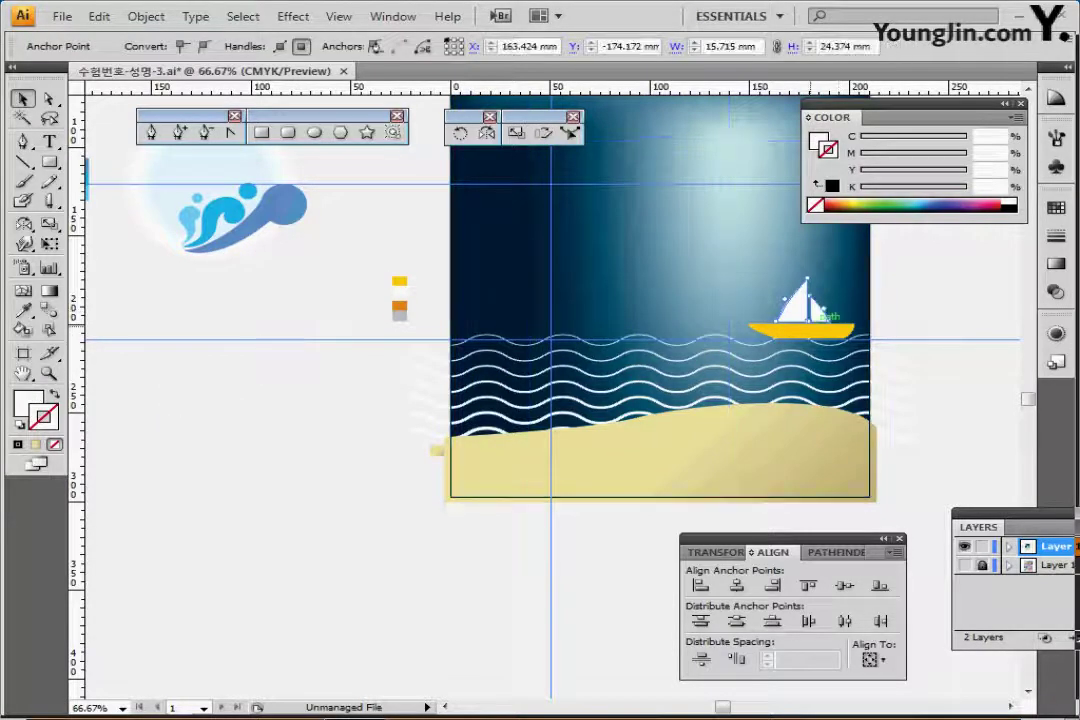
pyautogui.keyDown('shift'); pyautogui.click(817, 312); pyautogui.keyUp('shift')
pyautogui.keyDown('shift'); pyautogui.click(808, 330); pyautogui.keyUp('shift')
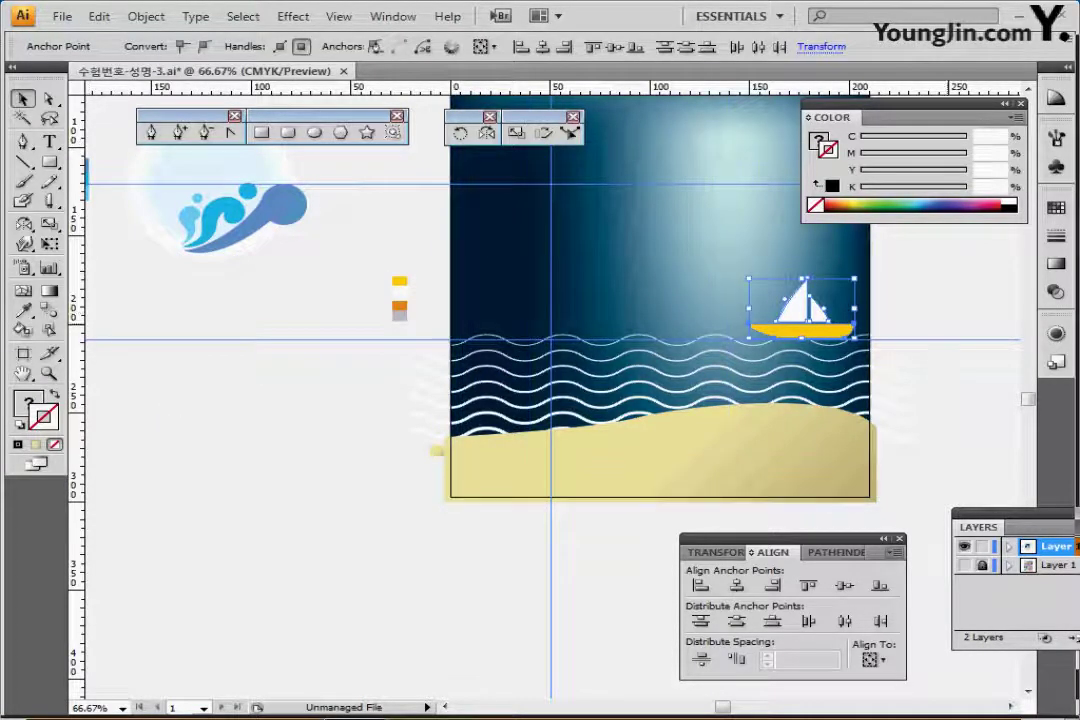
pyautogui.click(918, 316)
pyautogui.click(797, 308)
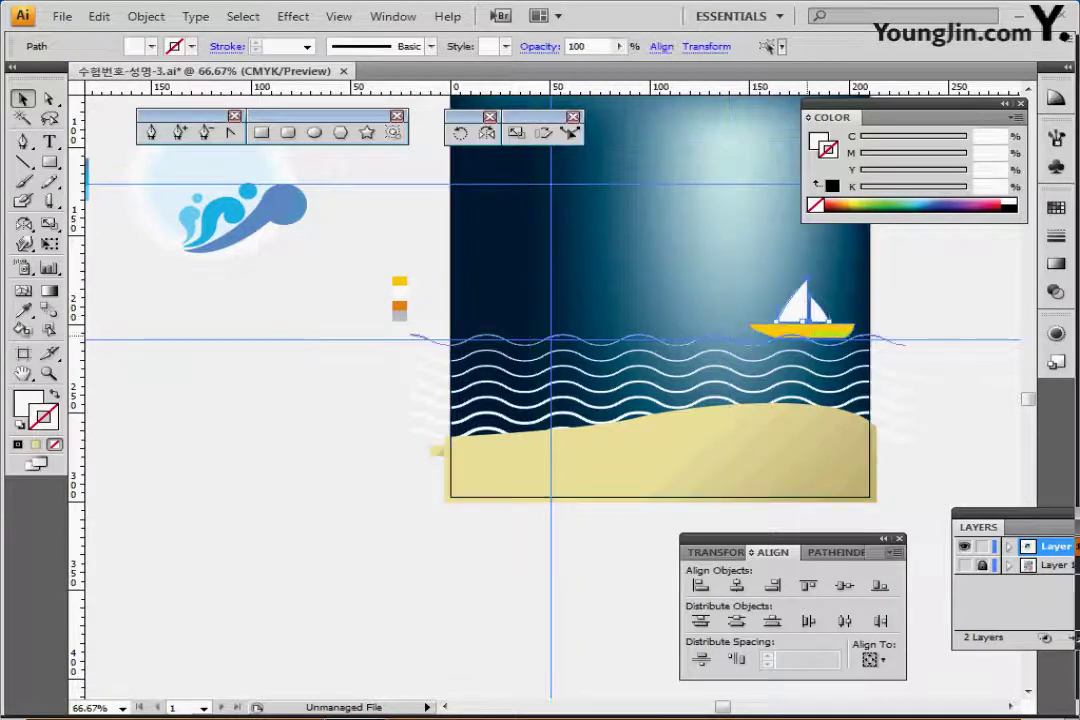
pyautogui.keyDown('shift'); pyautogui.click(820, 330); pyautogui.keyUp('shift')
pyautogui.hotkey('ctrl', 'y')
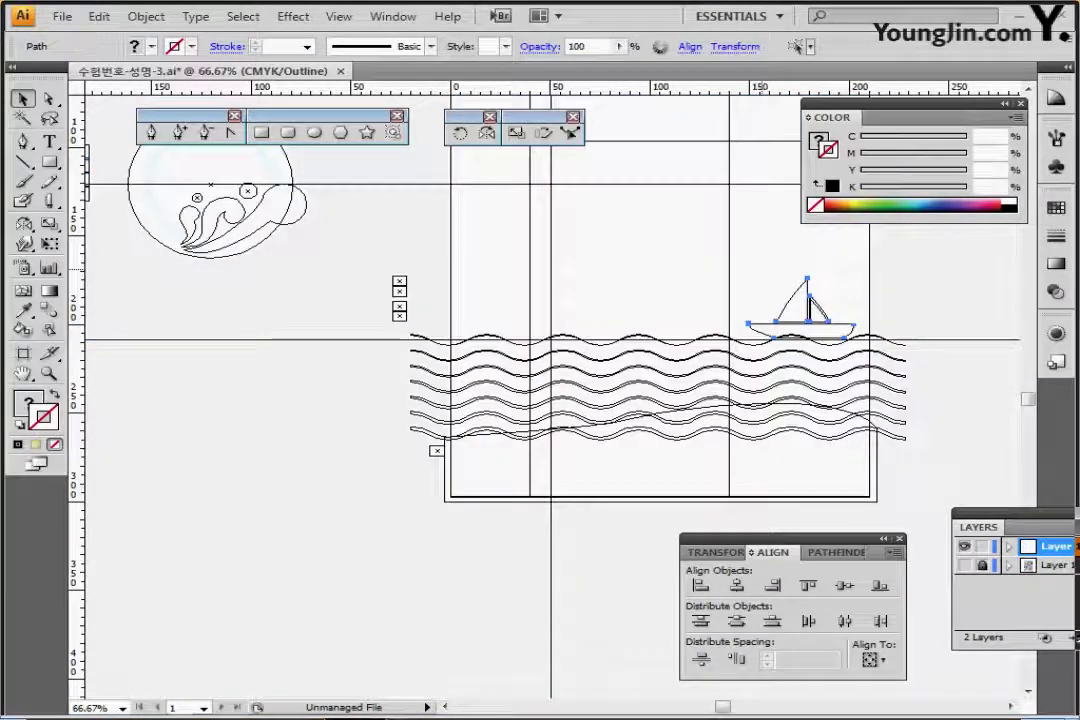
pyautogui.keyDown('shift'); pyautogui.click(686, 357); pyautogui.keyUp('shift')
pyautogui.hotkey('ctrl', 'y')
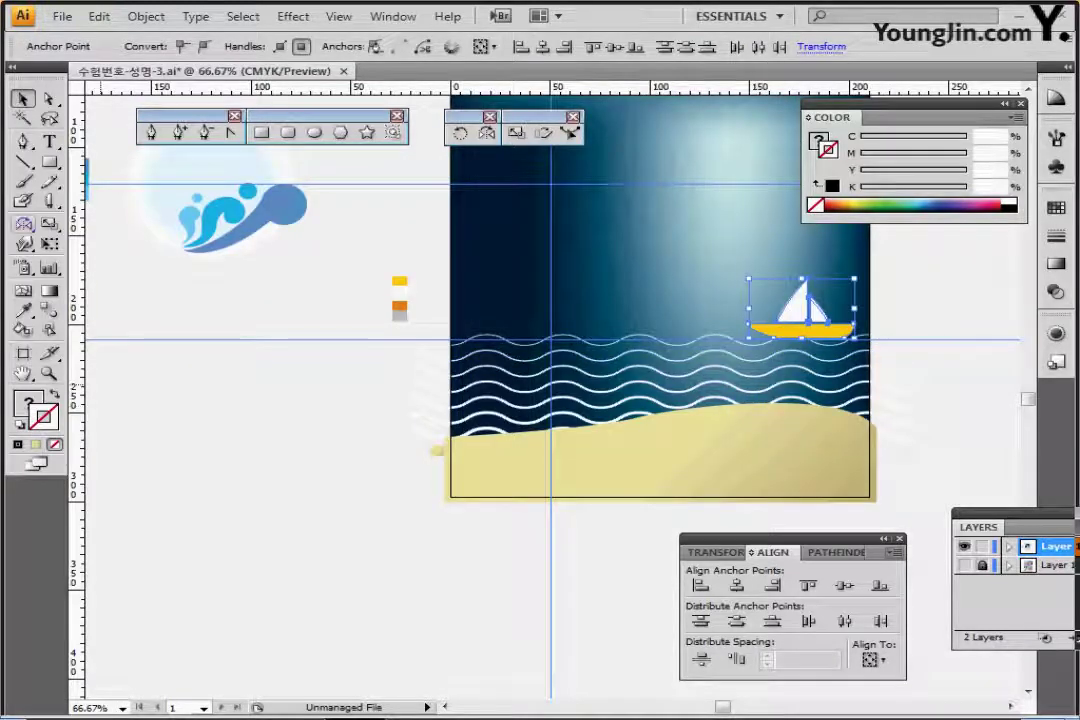
pyautogui.click(24, 222)
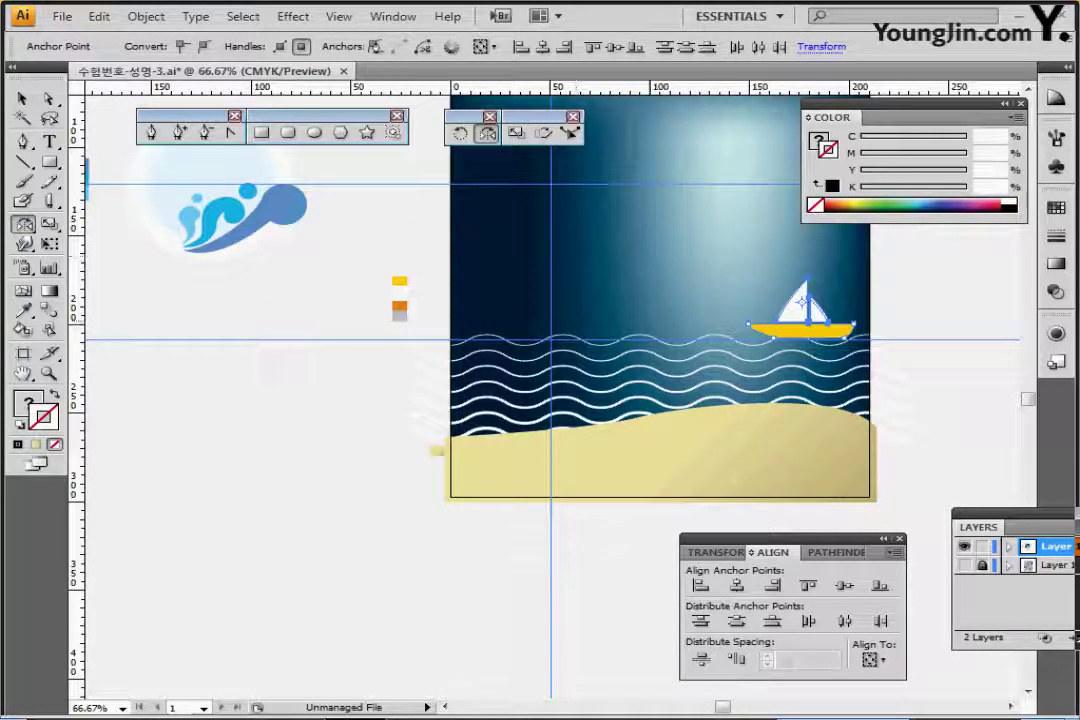
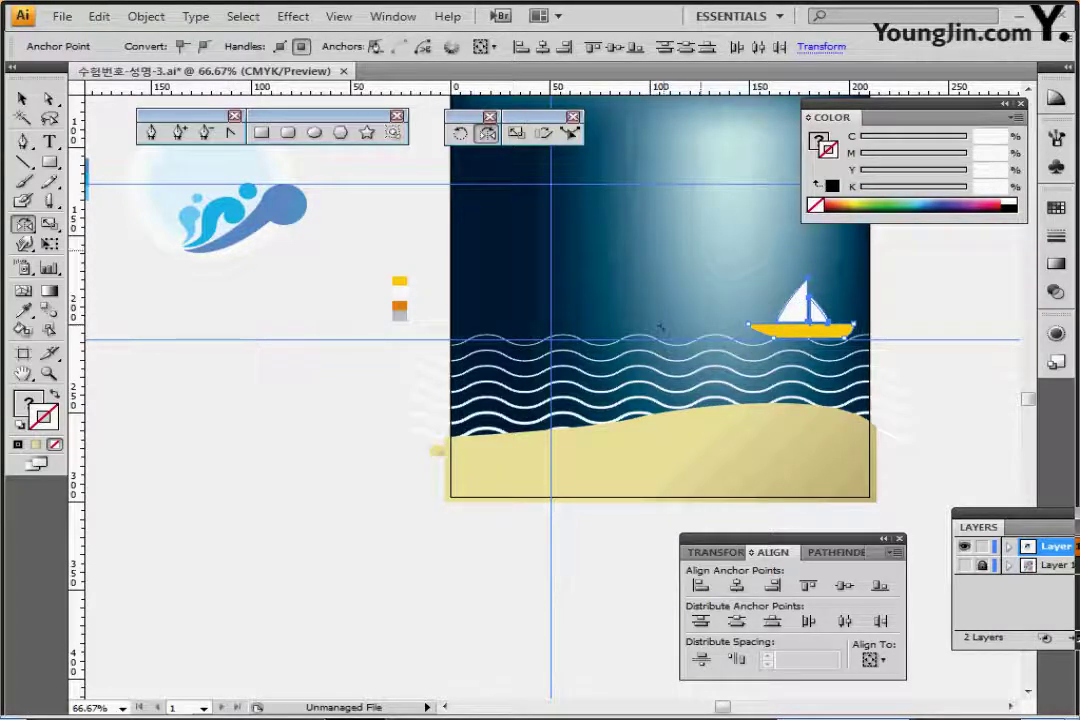
pyautogui.moveTo(708, 253); pyautogui.dragTo(575, 208)
pyautogui.moveTo(660, 326); pyautogui.dragTo(660, 327)
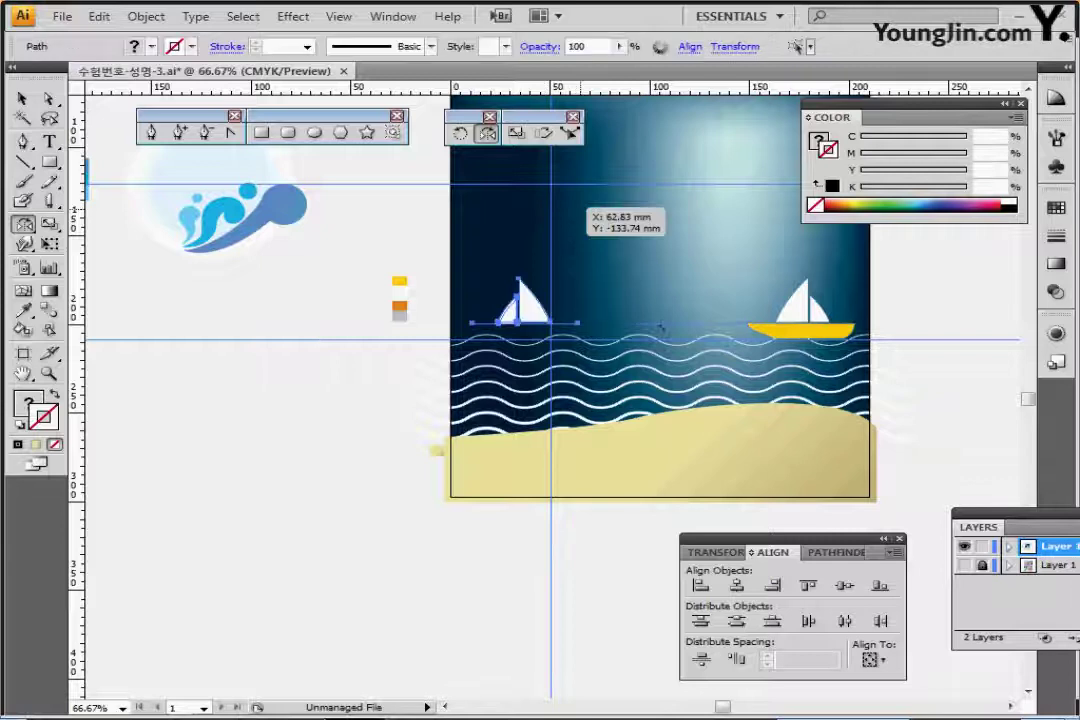
pyautogui.hotkey('ctrl', 'z')
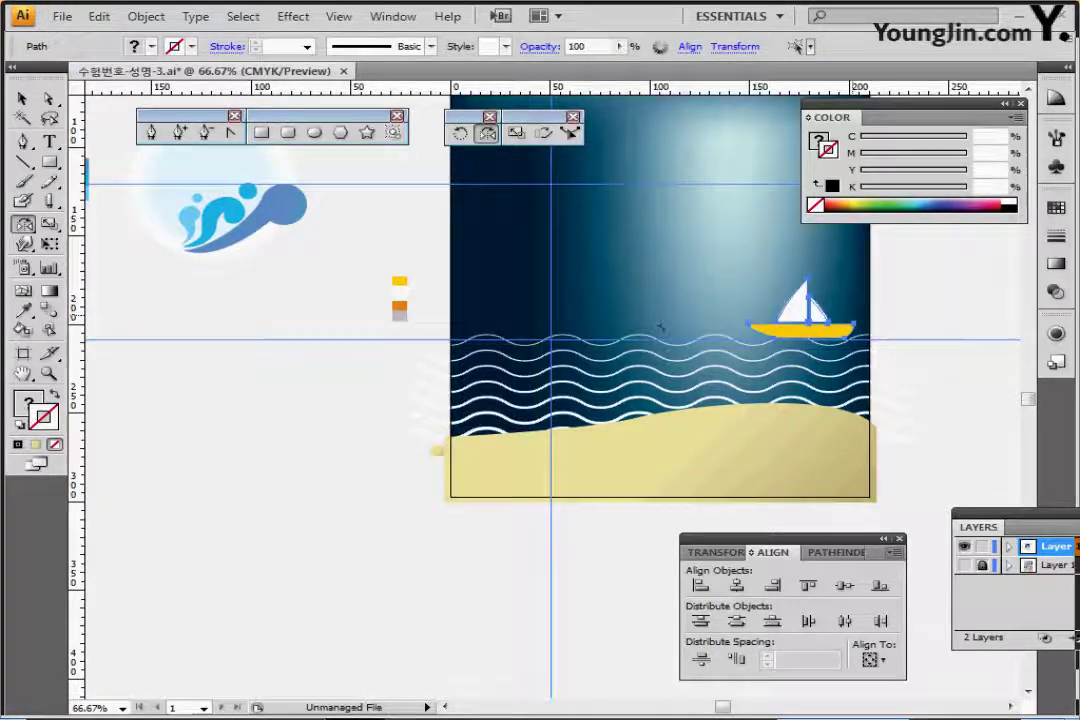
# Step: Select both white sails and the yellow hull and reflect a copy of the sailboat onto the poster's left side, above the top wave
pyautogui.keyDown('ctrl'); pyautogui.click(836, 258); pyautogui.keyUp('ctrl')
pyautogui.keyDown('ctrl'); pyautogui.click(797, 308); pyautogui.keyUp('ctrl')
pyautogui.keyDown('ctrl'); pyautogui.keyDown('shift'); pyautogui.click(824, 309); pyautogui.keyUp('shift'); pyautogui.keyUp('ctrl')
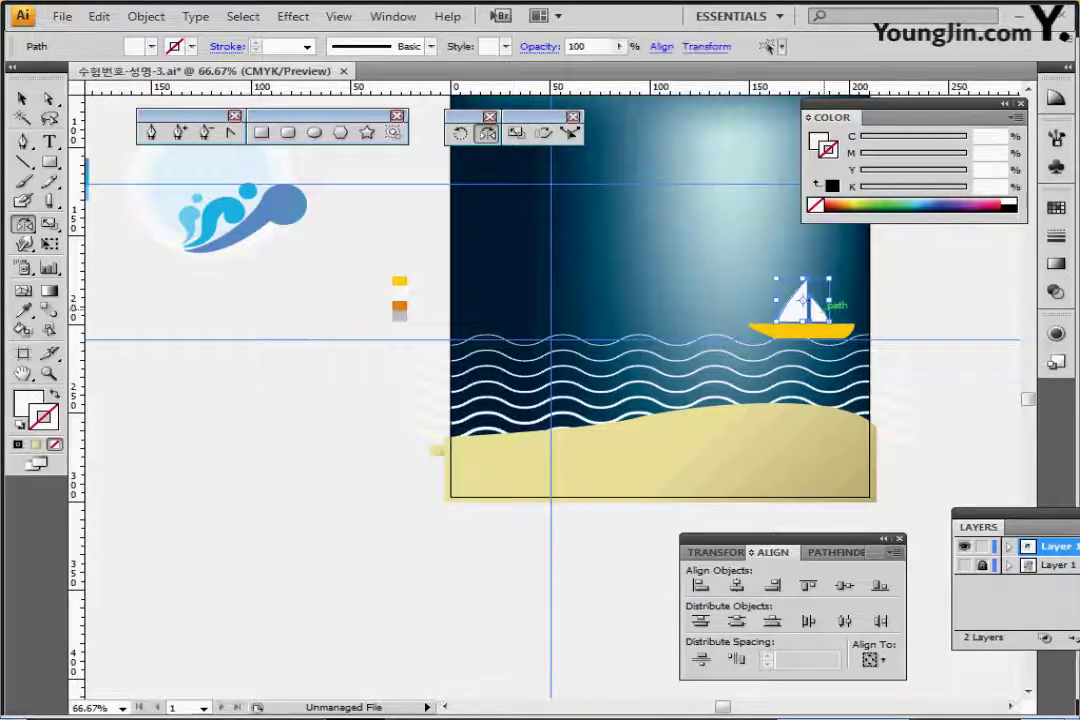
pyautogui.keyDown('ctrl'); pyautogui.keyDown('shift'); pyautogui.click(814, 331); pyautogui.keyUp('shift'); pyautogui.keyUp('ctrl')
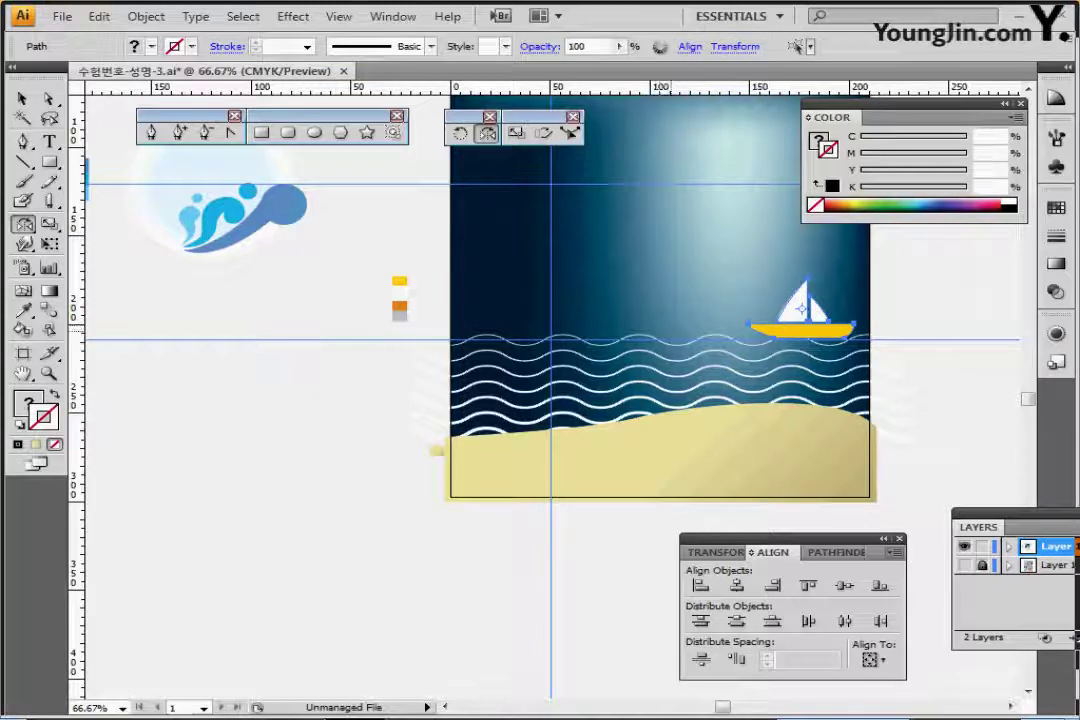
pyautogui.moveTo(800, 308); pyautogui.dragTo(558, 303)
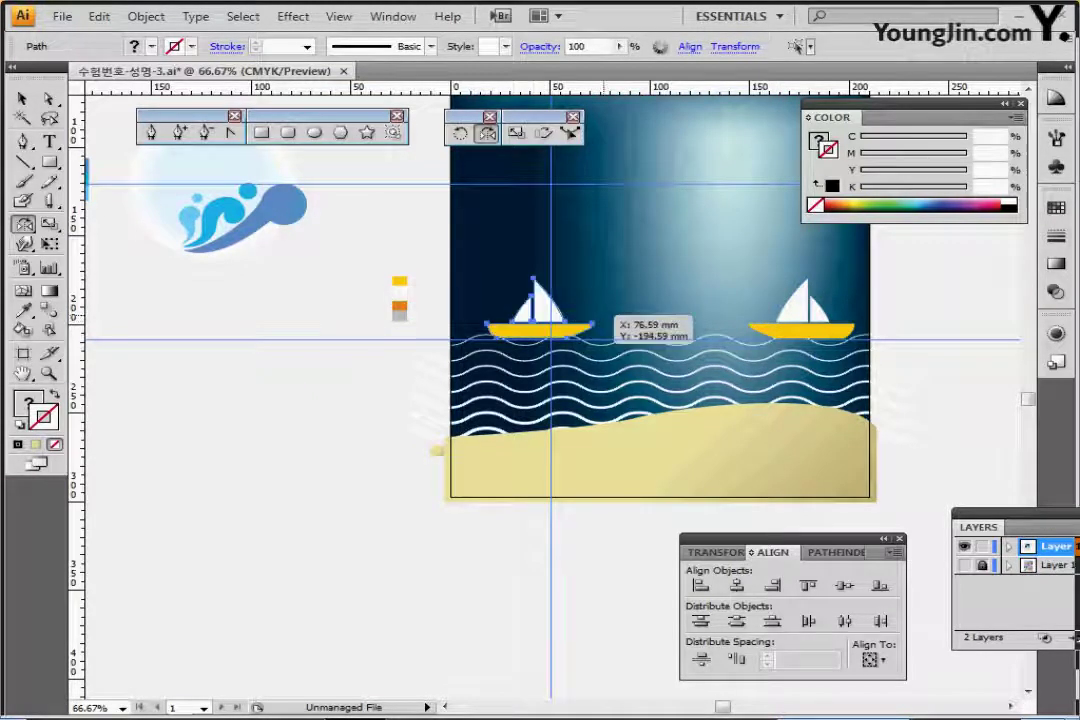
# Step: Scale the mirrored sailboat down to about 70 percent, keeping its lower-left corner in place on the top wave
pyautogui.press('ctrl')
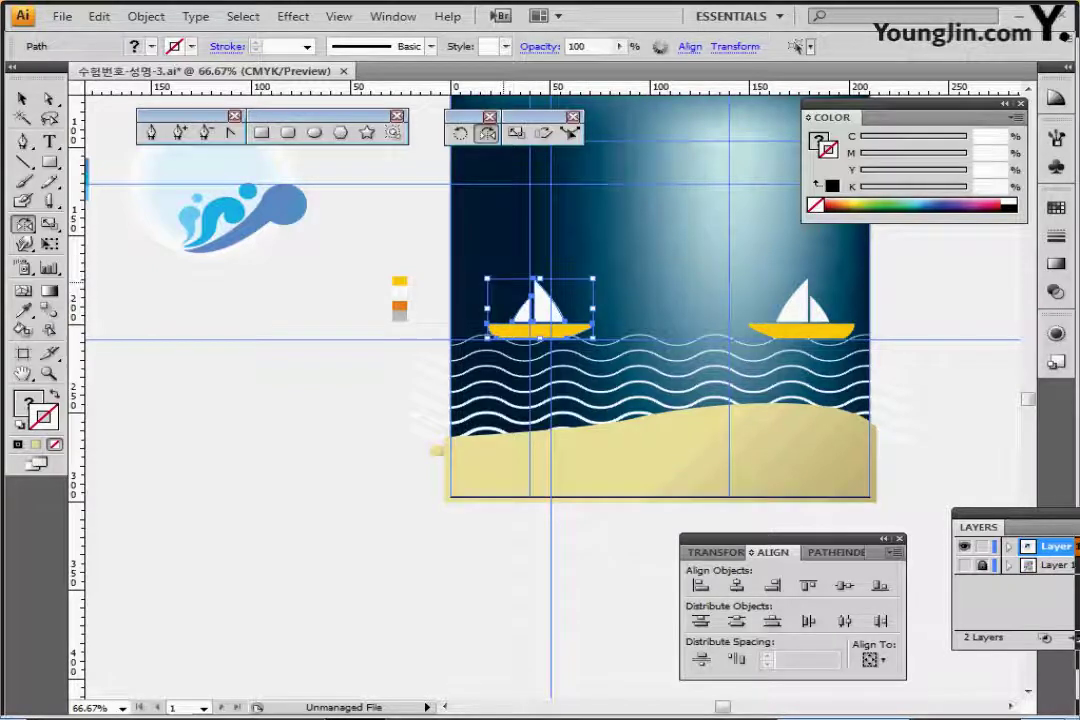
pyautogui.moveTo(593, 280); pyautogui.dragTo(562, 297)
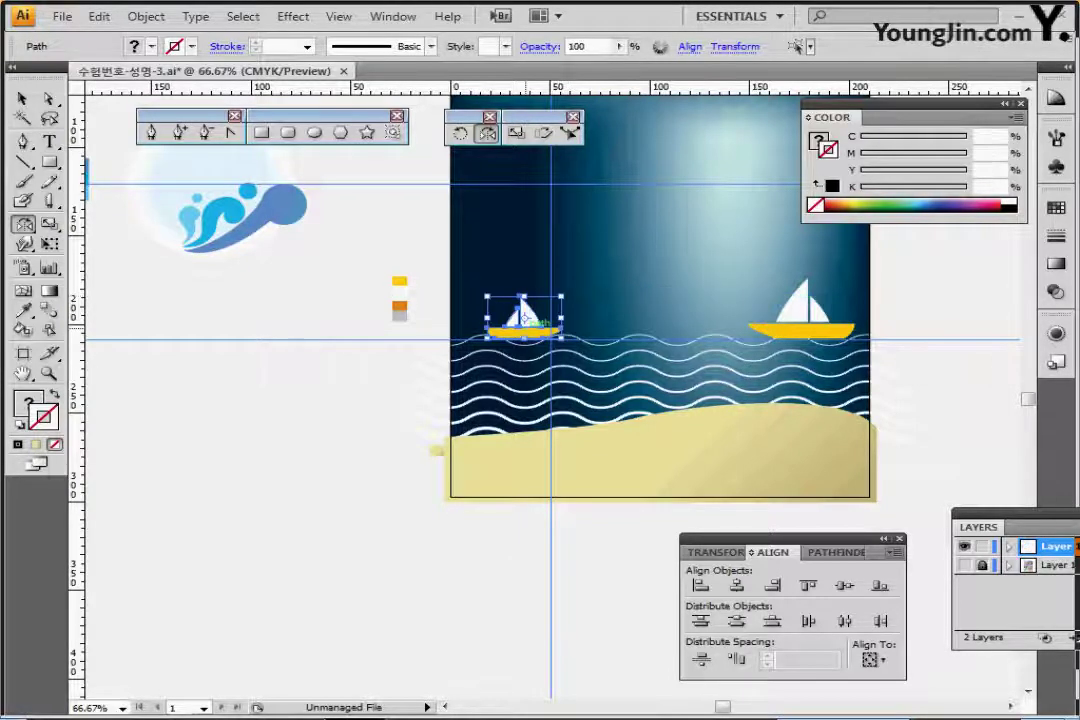
pyautogui.keyDown('ctrl'); pyautogui.click(382, 373); pyautogui.keyUp('ctrl')
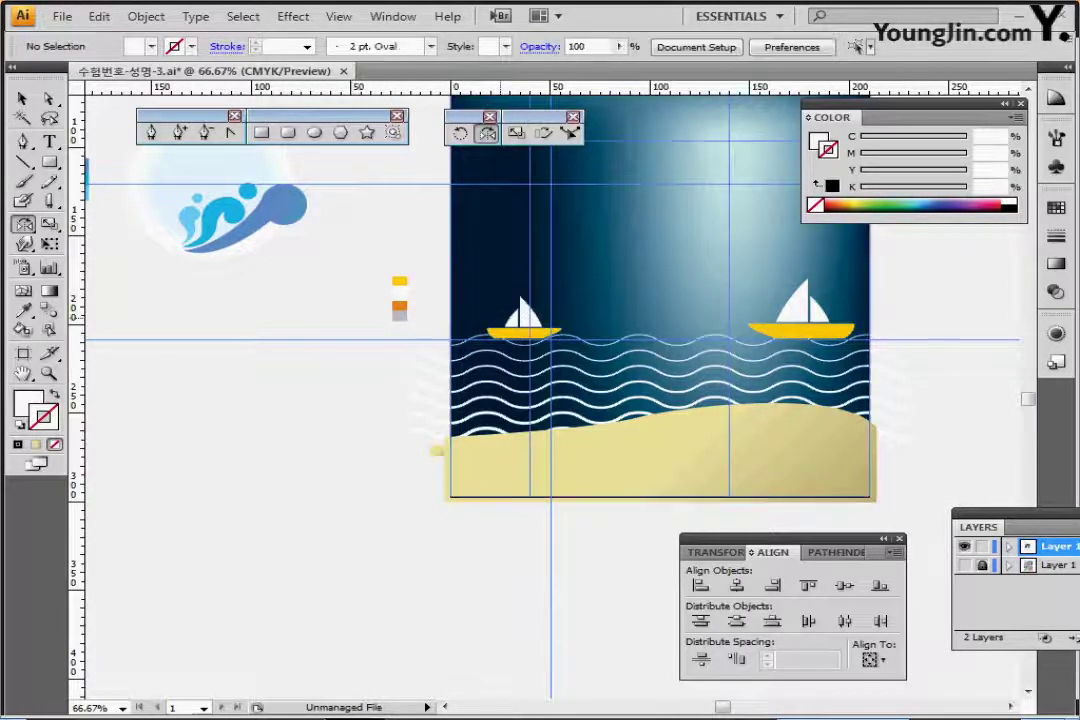
# Step: Recolour both sails of the small sailboat with the grey swatch's colour
pyautogui.click(518, 315)
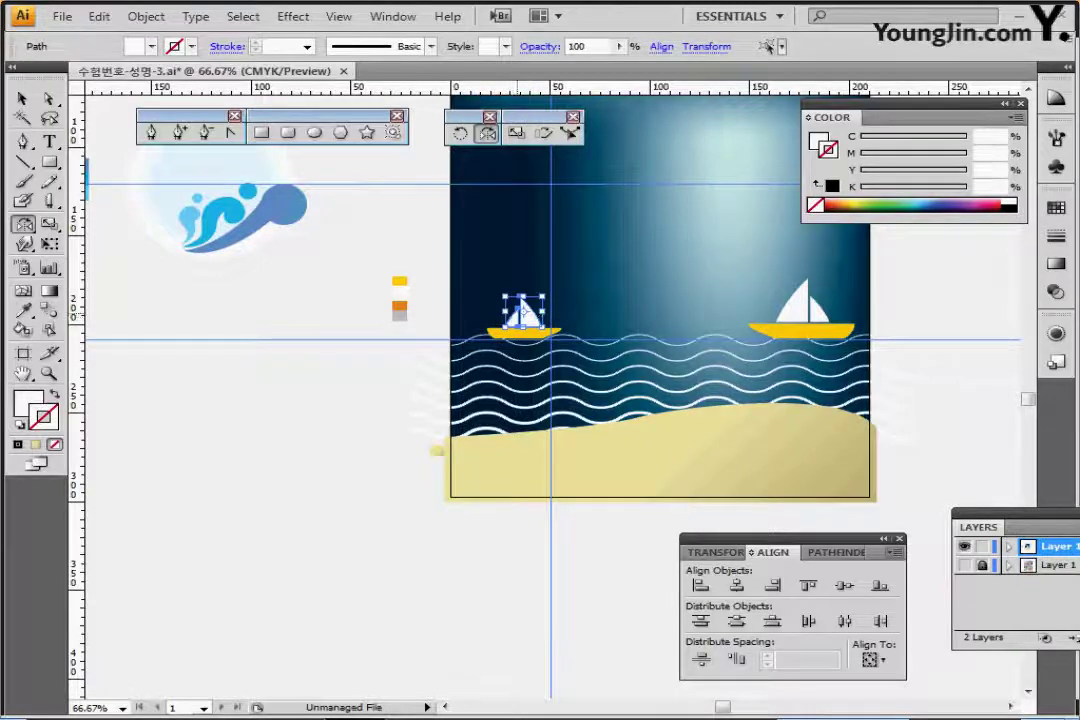
pyautogui.press('i')
pyautogui.click(400, 316)
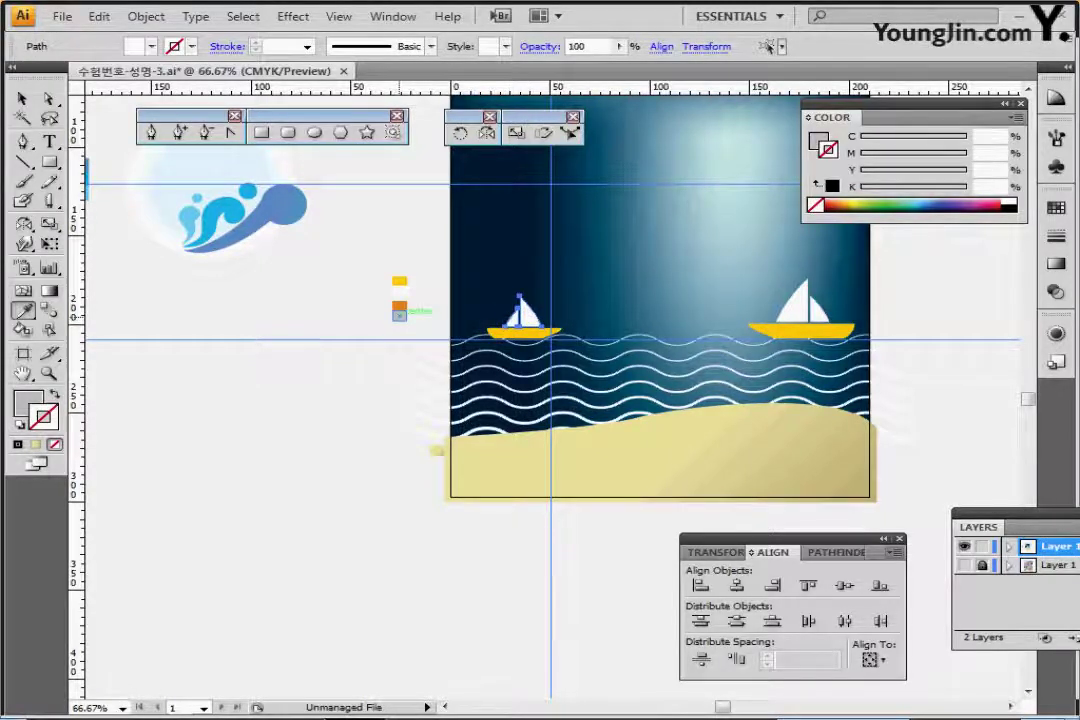
# Step: Fill the small sailboat's hull with the grey swatch's colour
pyautogui.keyDown('ctrl'); pyautogui.click(500, 333); pyautogui.keyUp('ctrl')
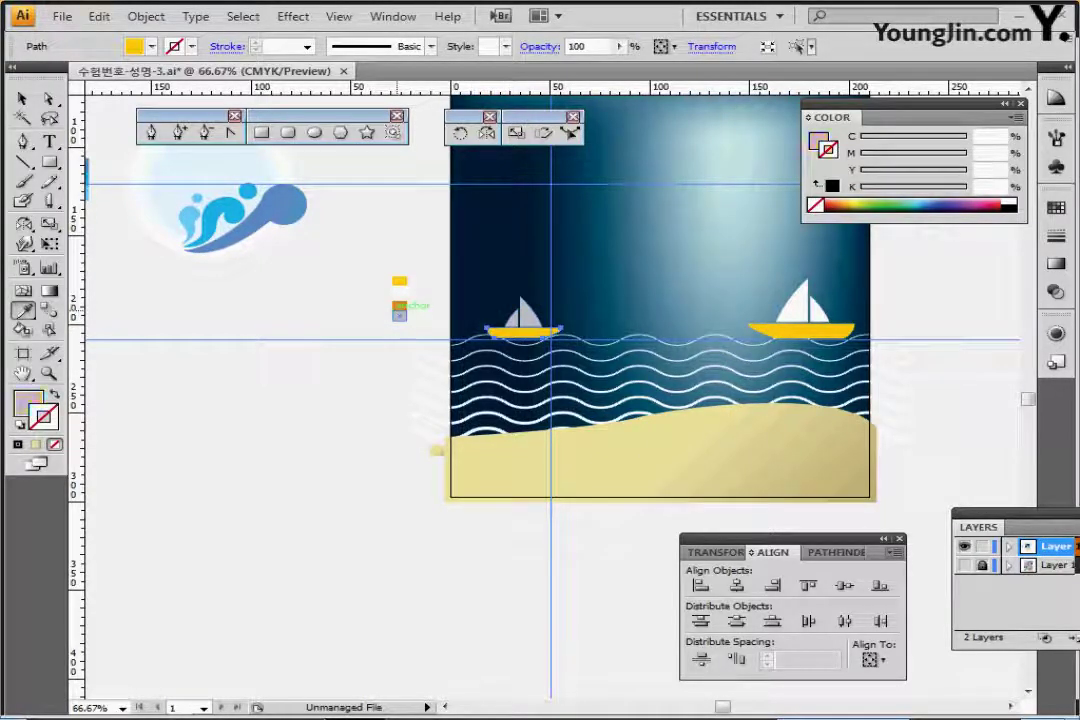
pyautogui.click(398, 313)
pyautogui.hotkey('ctrl', 'shift', 'a')
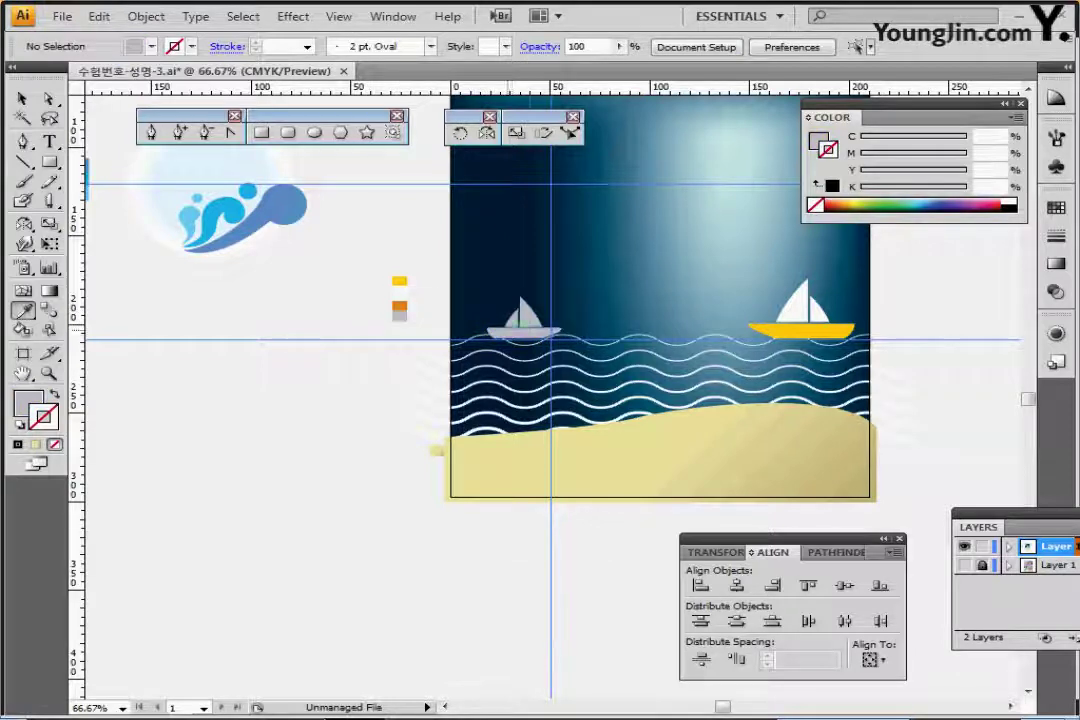
# Step: Fill the small sailboat's hull with the orange swatch's colour and clear the selection
pyautogui.keyDown('ctrl'); pyautogui.click(522, 330); pyautogui.keyUp('ctrl')
pyautogui.click(399, 307)
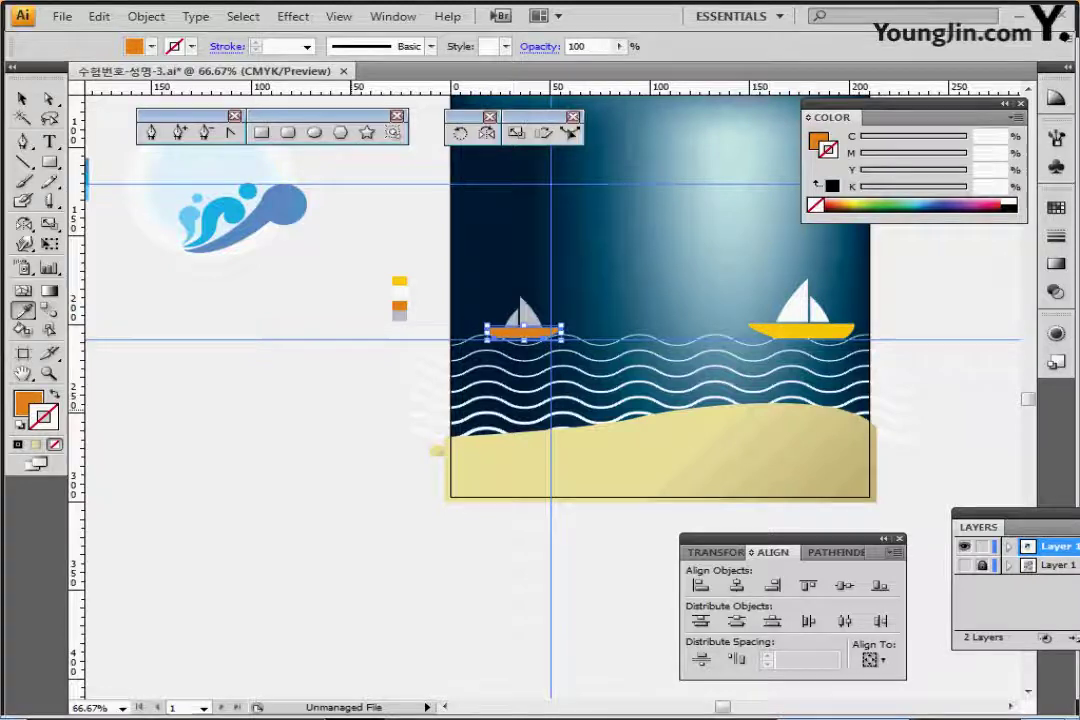
pyautogui.hotkey('ctrl', 'shift', 'a')
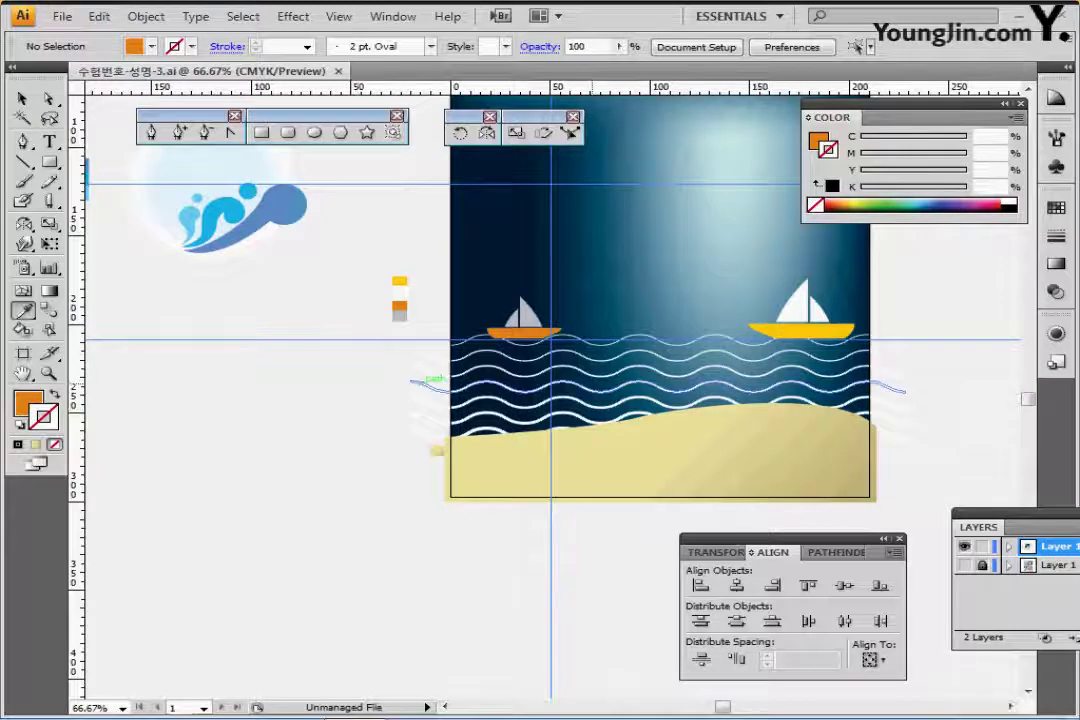
# Step: Delete the four colour swatches beside the poster while keeping the waves
pyautogui.keyDown('ctrl'); pyautogui.keyDown('alt'); pyautogui.click(726, 322); pyautogui.keyUp('alt'); pyautogui.keyUp('ctrl')
pyautogui.moveTo(726, 322); pyautogui.dragTo(663, 326)
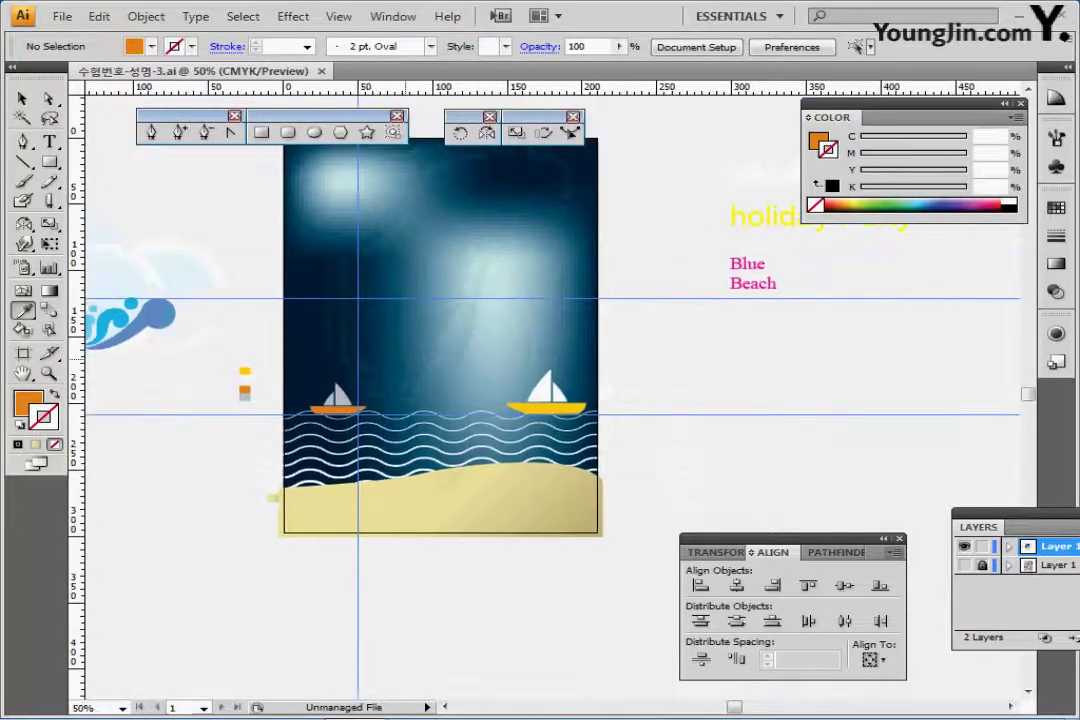
pyautogui.moveTo(225, 415); pyautogui.dragTo(262, 332)
pyautogui.press('Delete')
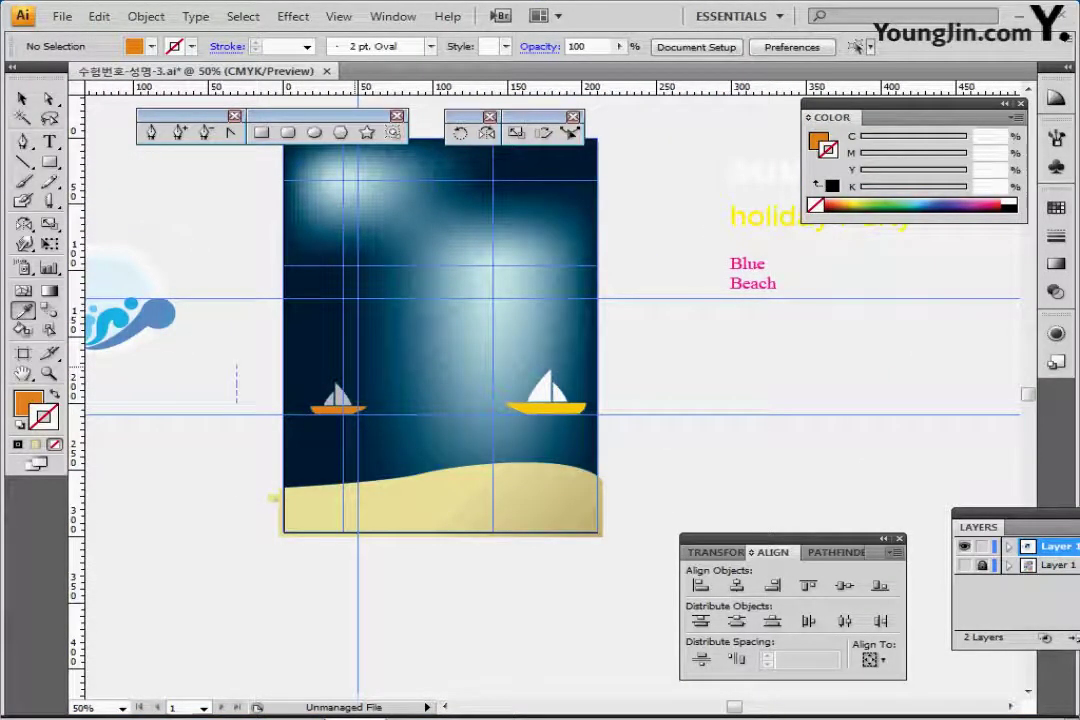
pyautogui.hotkey('ctrl', 'z')
pyautogui.moveTo(221, 332); pyautogui.dragTo(248, 403)
pyautogui.press('Delete')
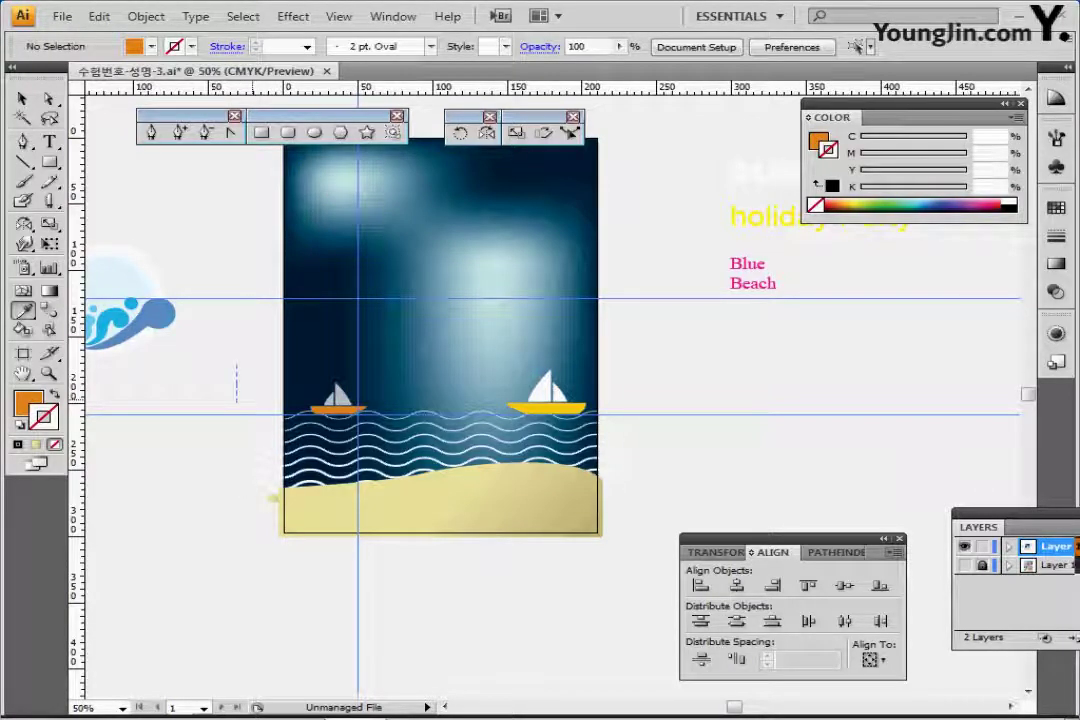
# Step: Select the two curved lines hidden behind the poster background and bring them to the front
pyautogui.keyDown('ctrl'); pyautogui.click(272, 272); pyautogui.keyUp('ctrl')
pyautogui.keyDown('ctrl'); pyautogui.click(138, 277); pyautogui.keyUp('ctrl')
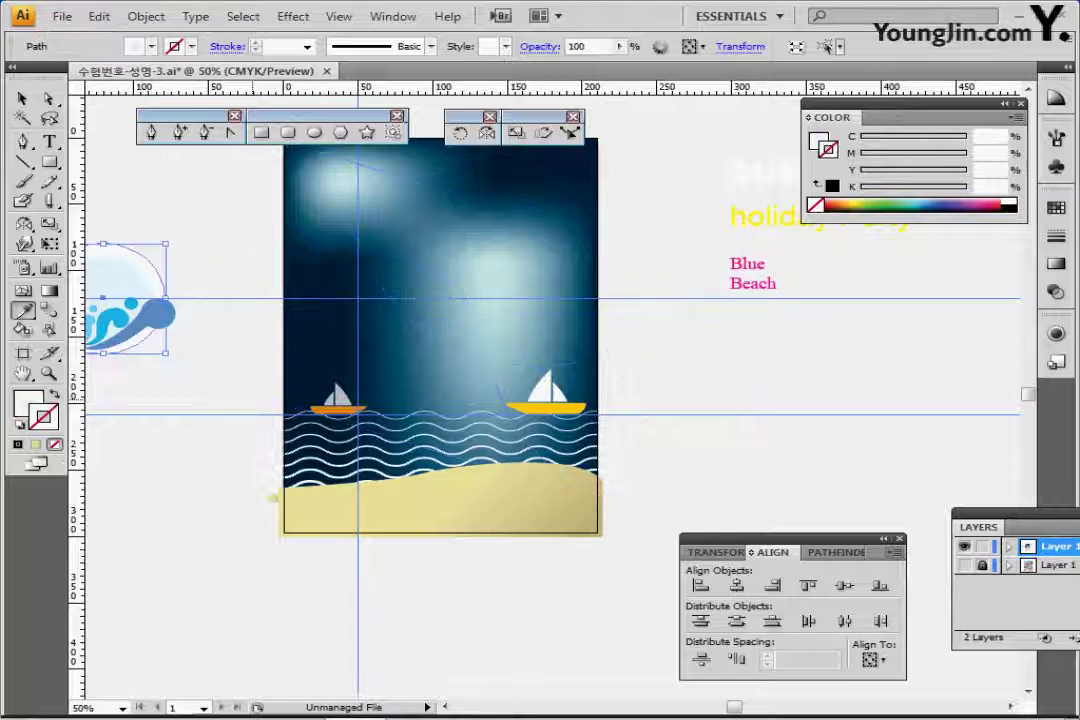
pyautogui.keyDown('ctrl'); pyautogui.click(272, 272); pyautogui.keyUp('ctrl')
pyautogui.keyDown('ctrl'); pyautogui.keyDown('shift'); pyautogui.click(430, 334); pyautogui.keyUp('shift'); pyautogui.keyUp('ctrl')
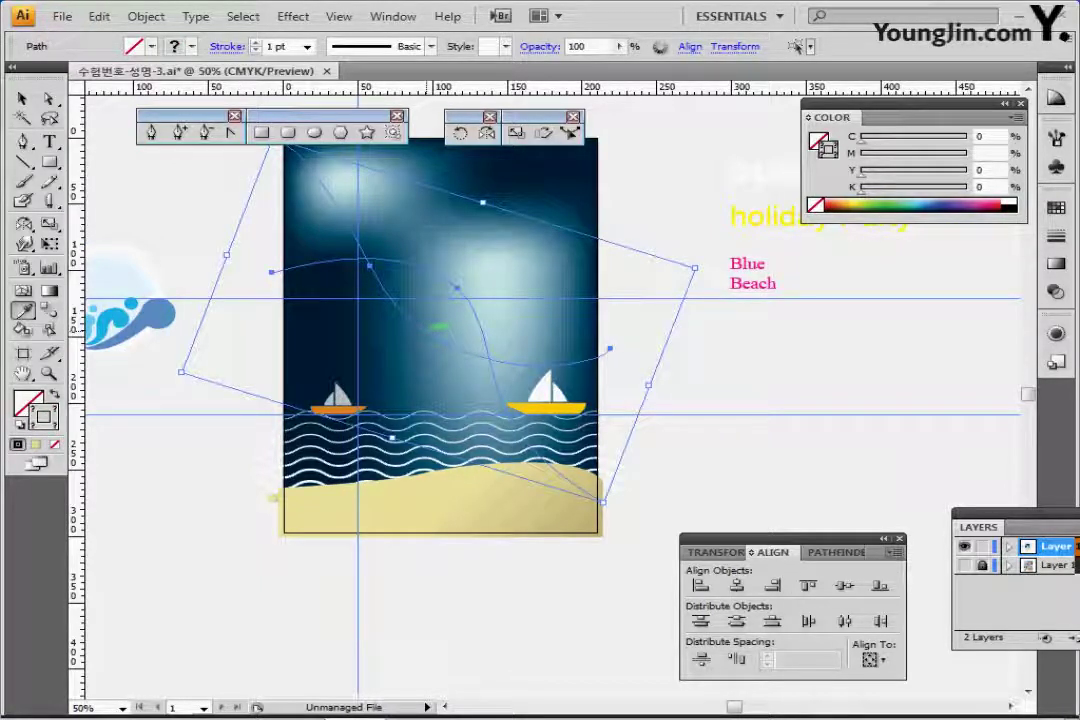
pyautogui.hotkey('ctrl', 'shift', 'a')
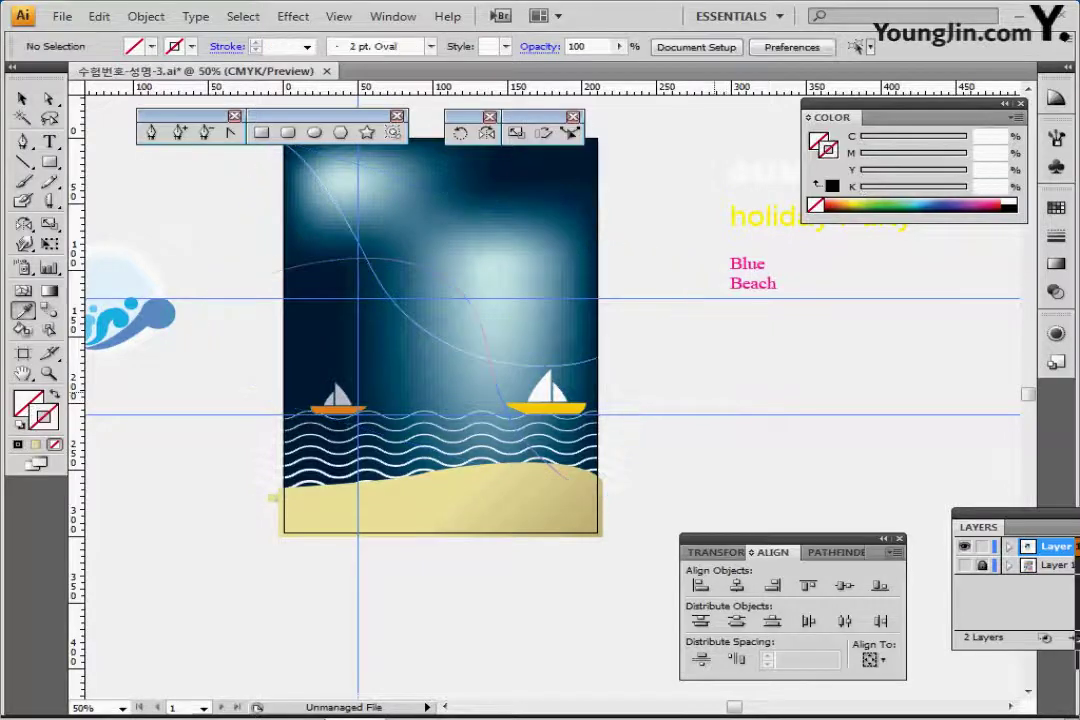
# Step: Blend the white curve and the pink curve crossing the poster's sky into one another
pyautogui.hotkey('ctrl', '+')
pyautogui.moveTo(460, 360); pyautogui.dragTo(462, 384)
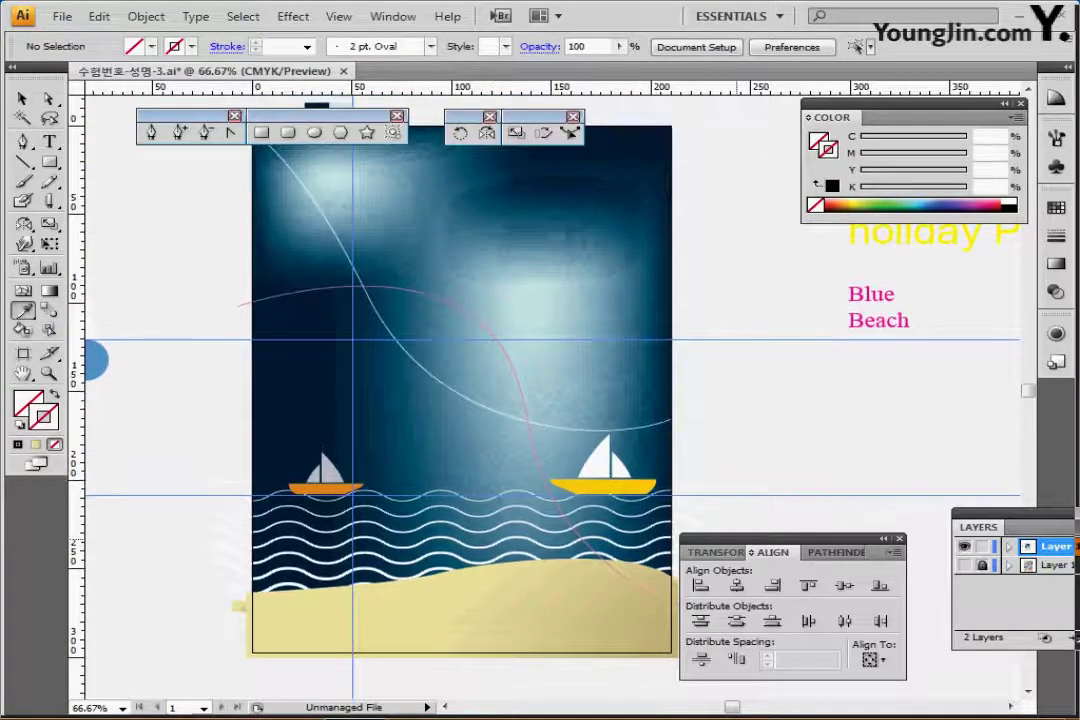
pyautogui.moveTo(780, 539); pyautogui.dragTo(807, 573)
pyautogui.moveTo(250, 308); pyautogui.dragTo(246, 344)
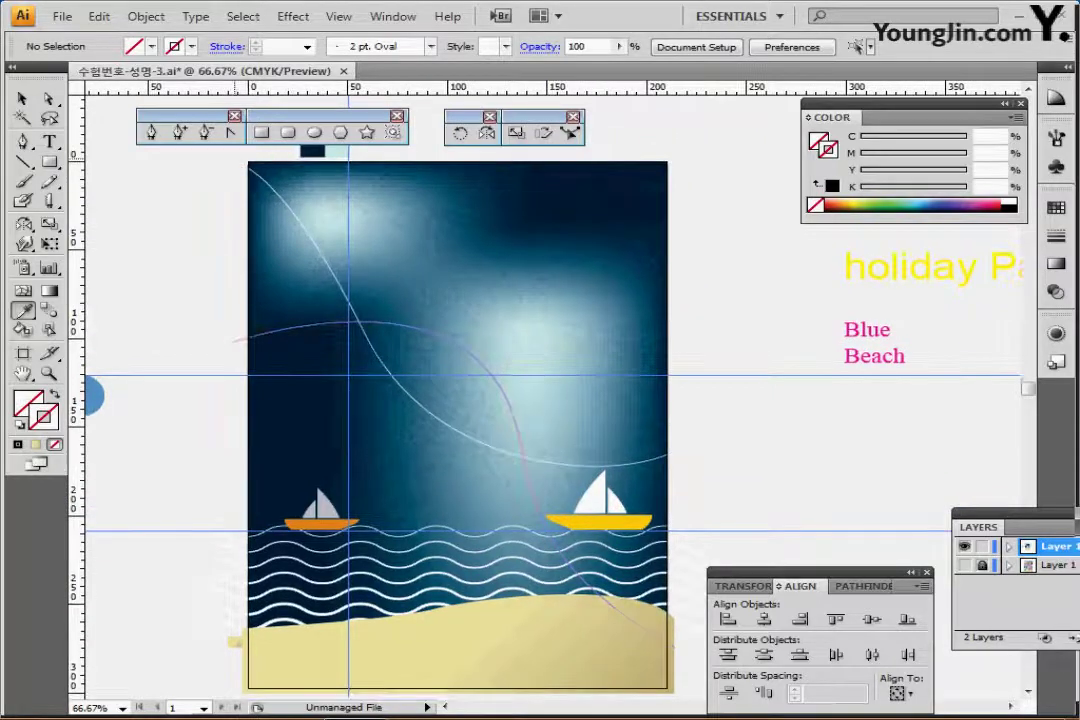
pyautogui.click(233, 162)
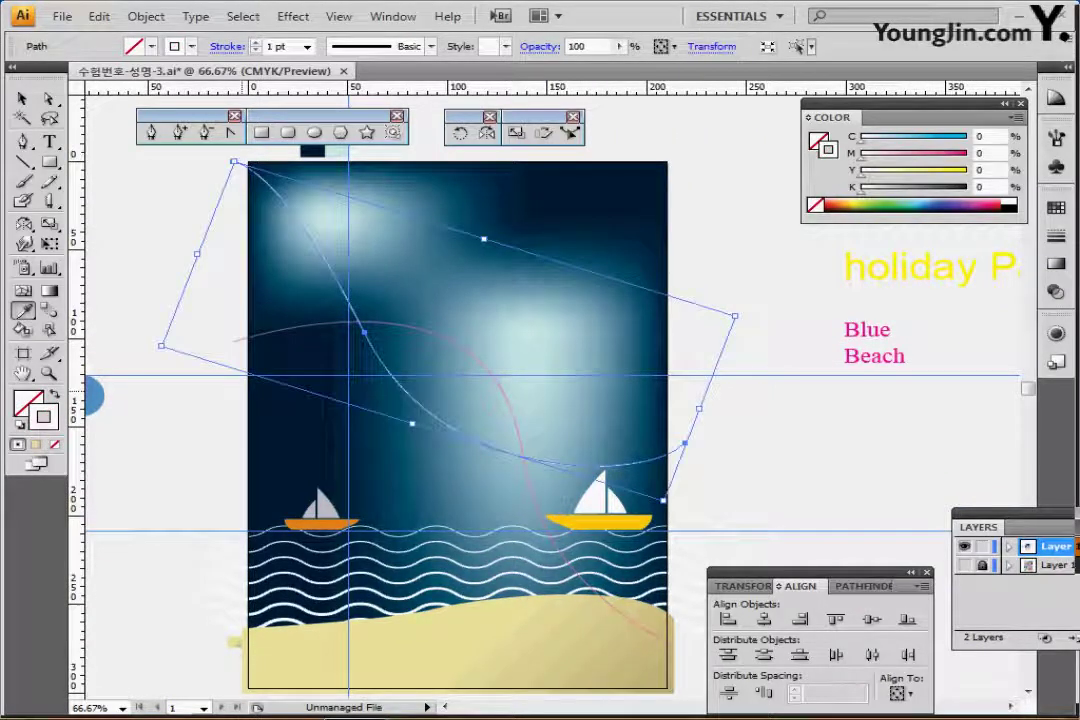
pyautogui.click(233, 341)
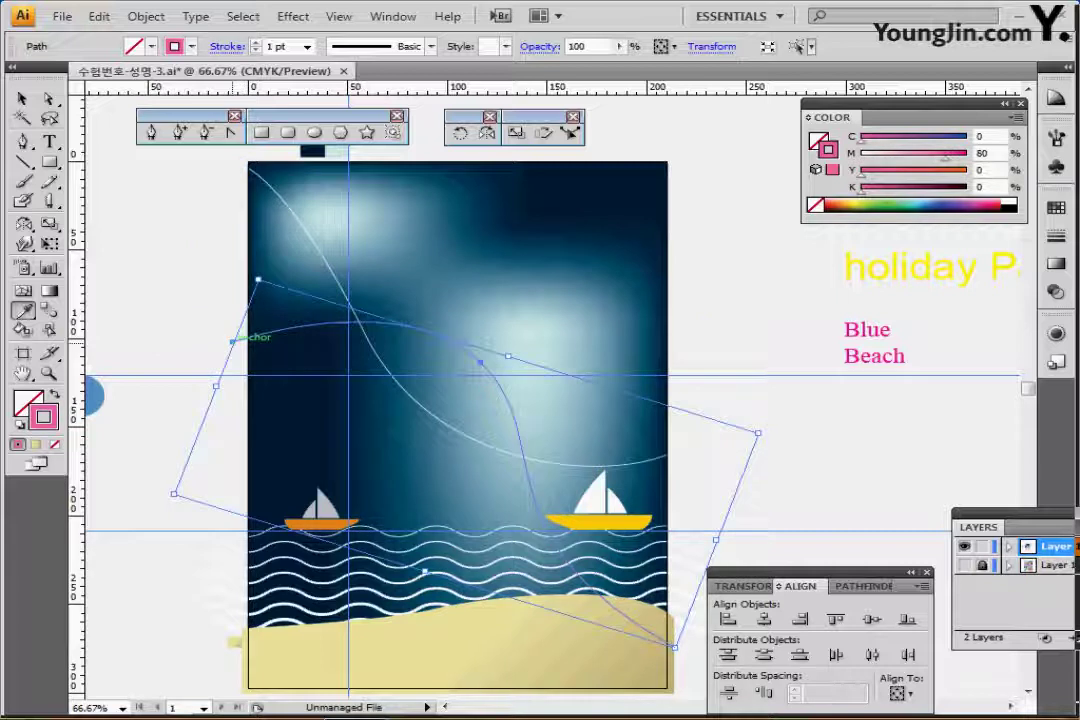
pyautogui.click(233, 162)
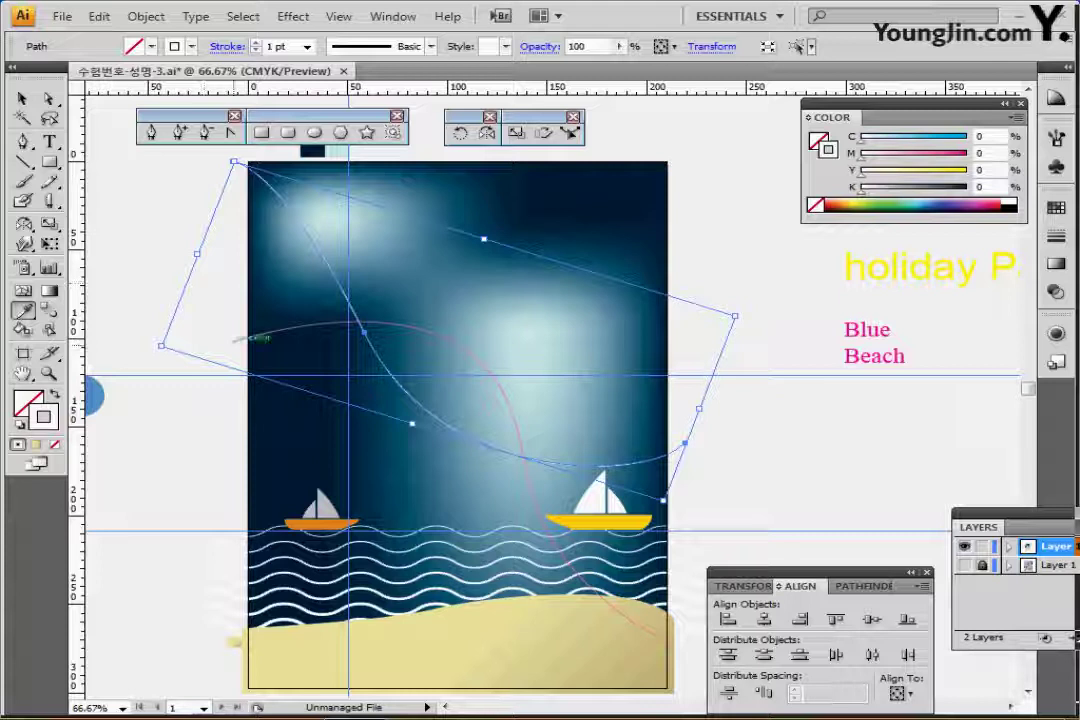
pyautogui.click(250, 335)
pyautogui.press('a')
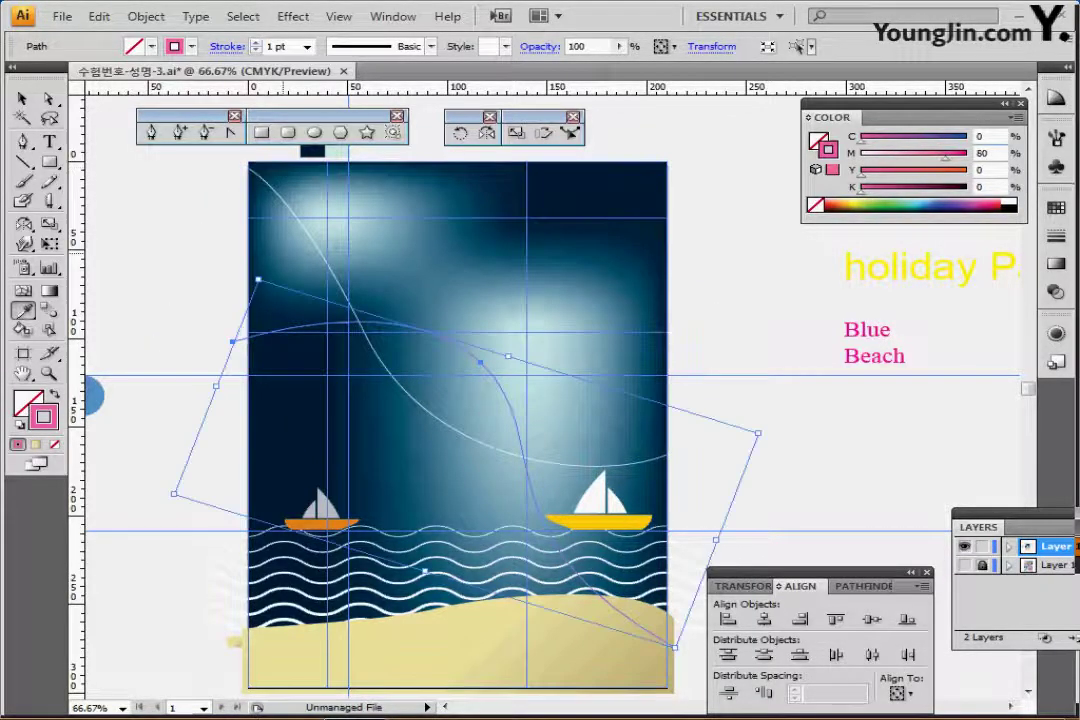
pyautogui.keyDown('ctrl'); pyautogui.keyDown('shift'); pyautogui.click(245, 167); pyautogui.keyUp('shift'); pyautogui.keyUp('ctrl')
pyautogui.press('a')
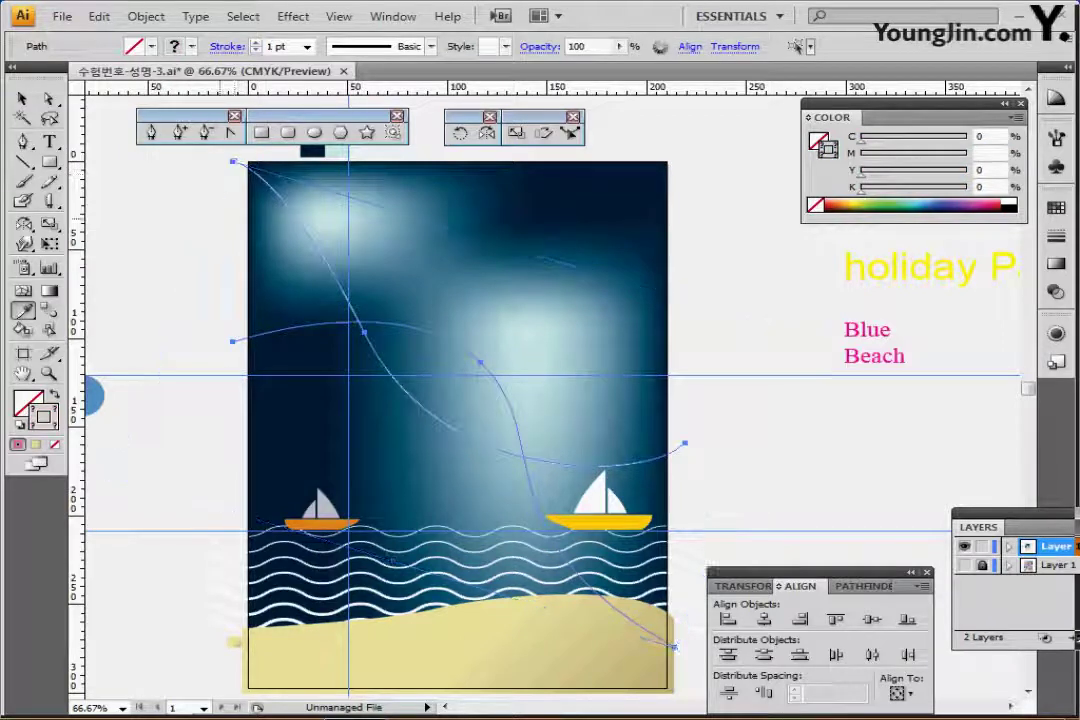
pyautogui.click(145, 16)
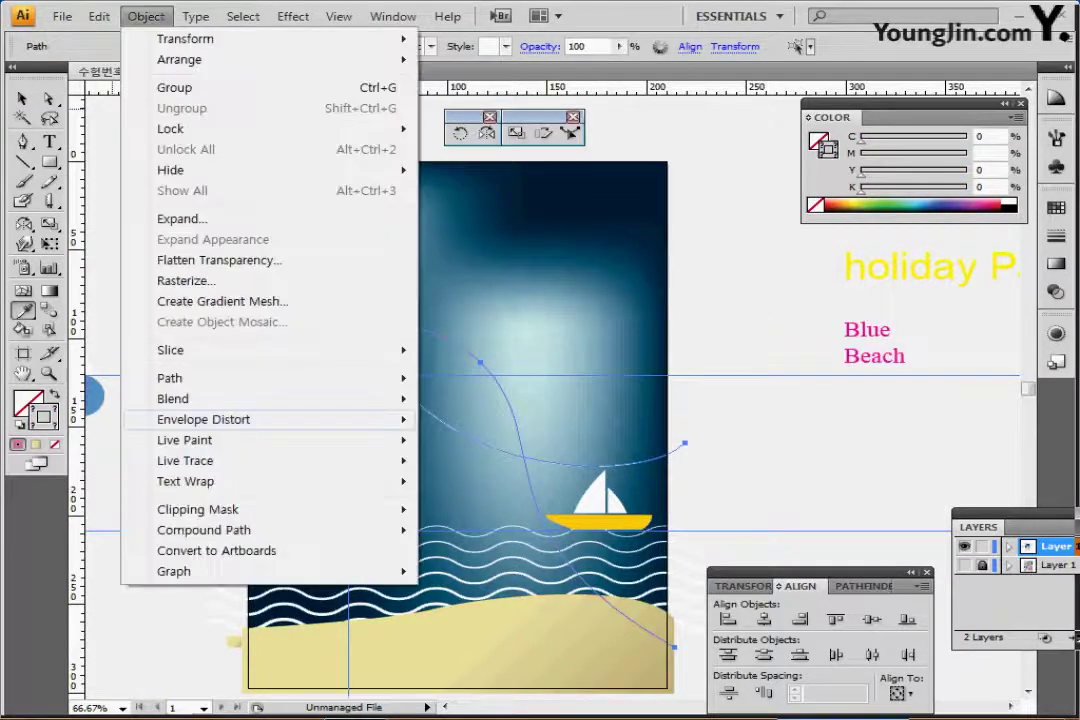
pyautogui.moveTo(175, 398)
pyautogui.click(464, 398)
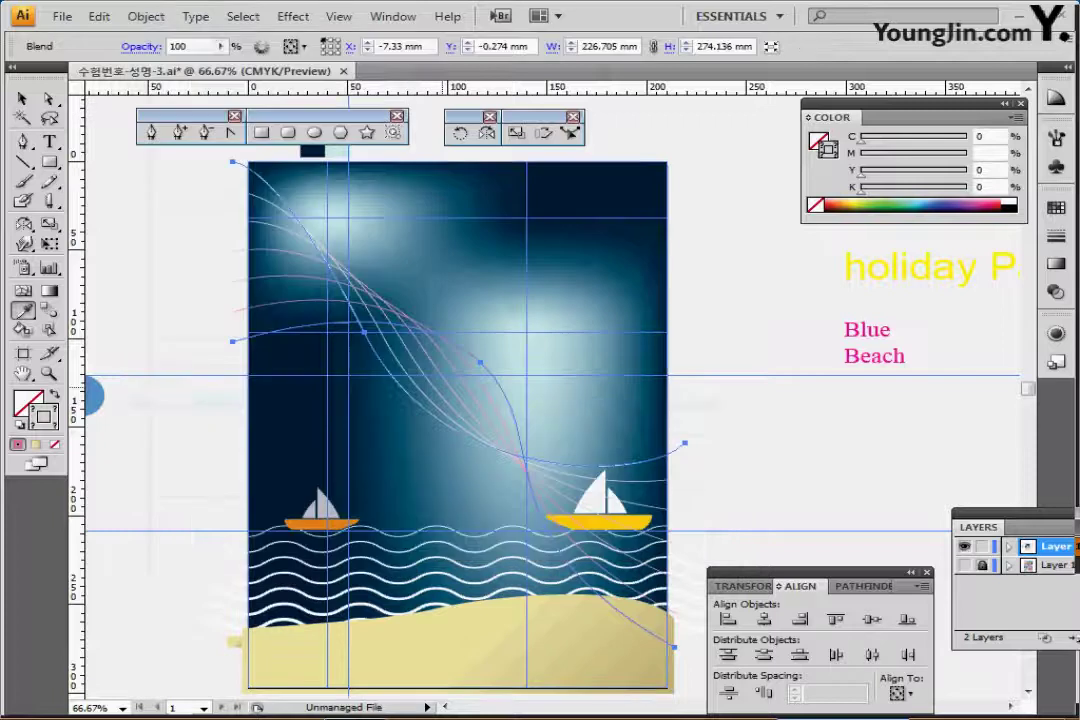
# Step: Set the curve blend's spacing to 20 specified steps with the preview turned on
pyautogui.doubleClick(49, 310)
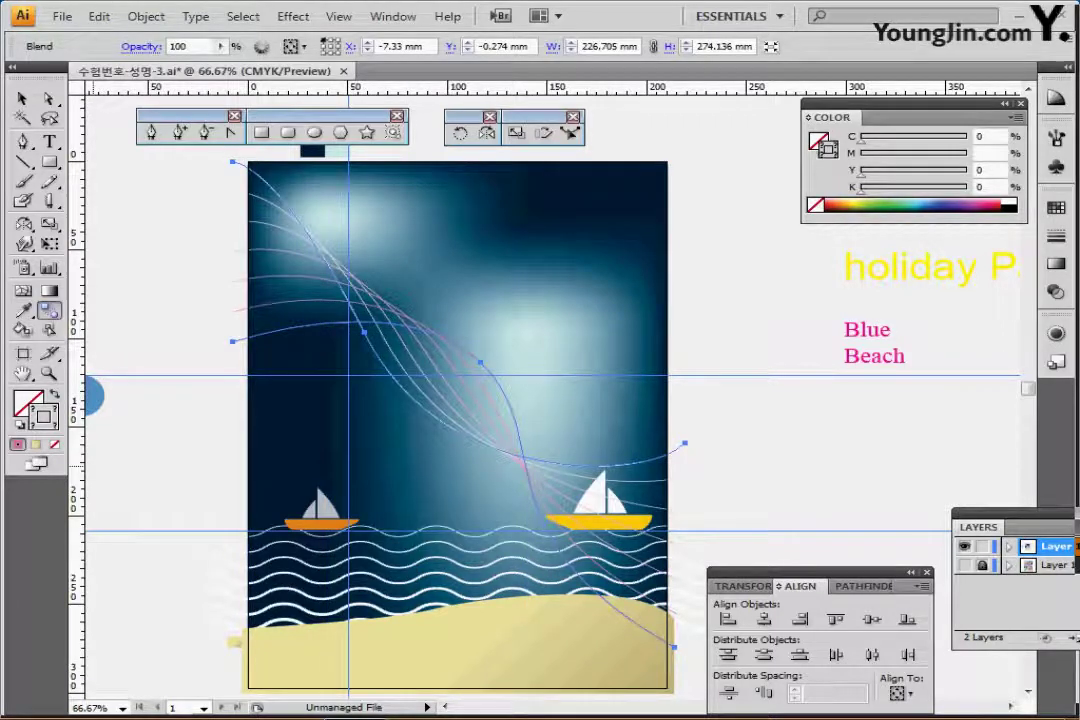
pyautogui.click(547, 342)
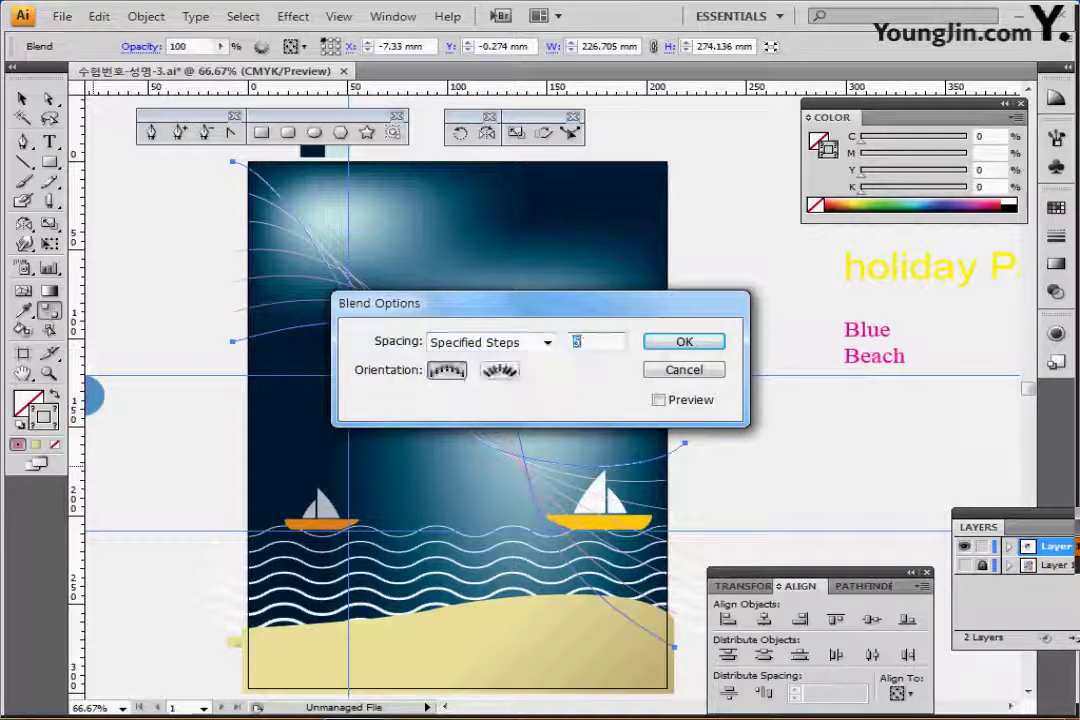
pyautogui.click(659, 400)
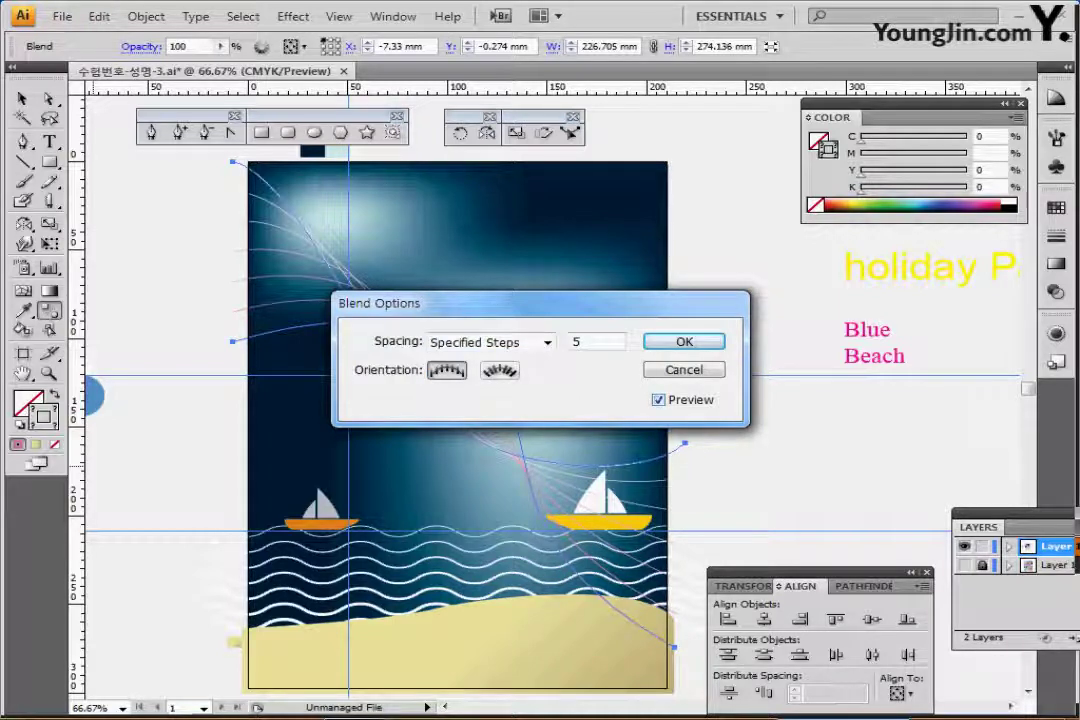
pyautogui.doubleClick(577, 342)
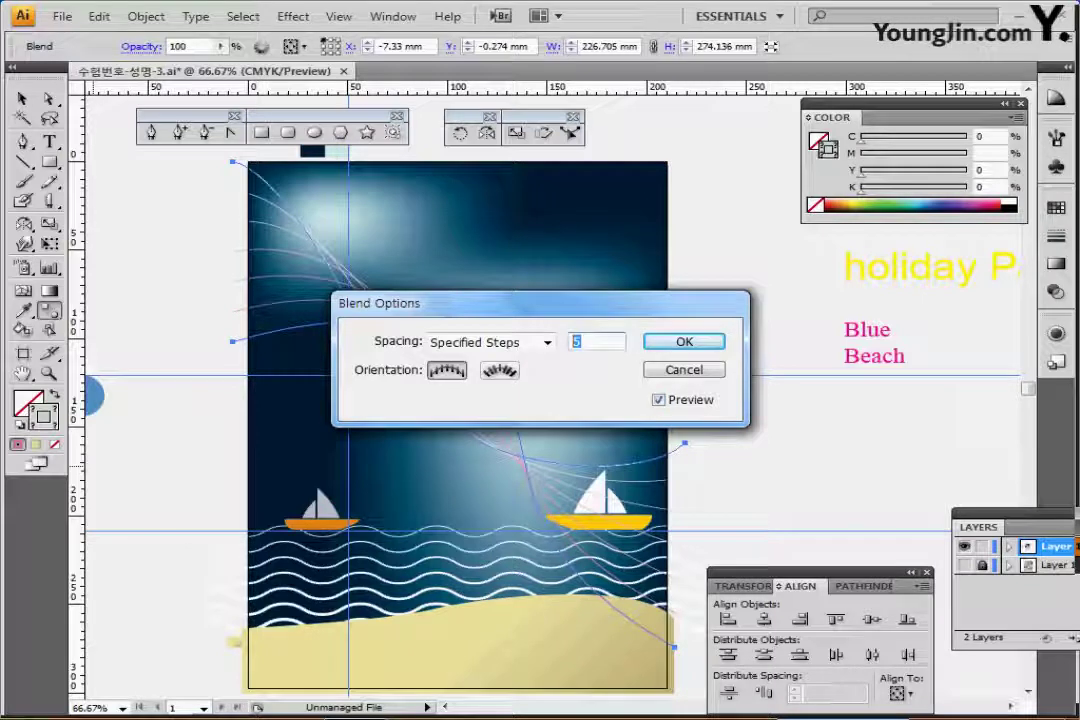
pyautogui.write('20')
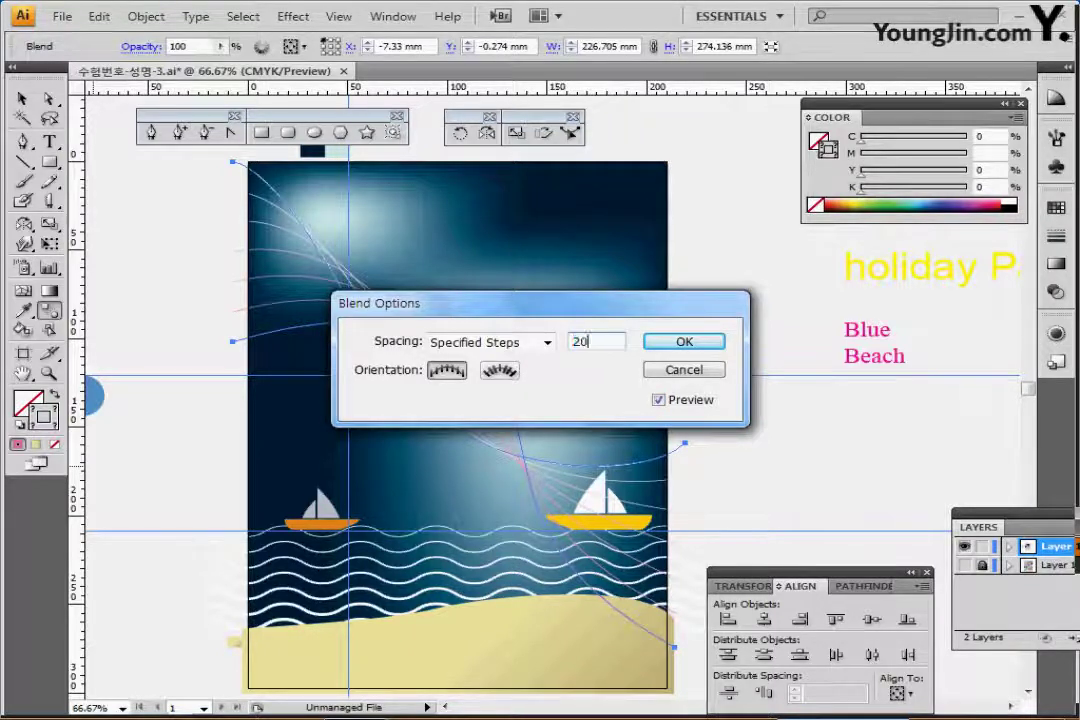
pyautogui.press('Return')
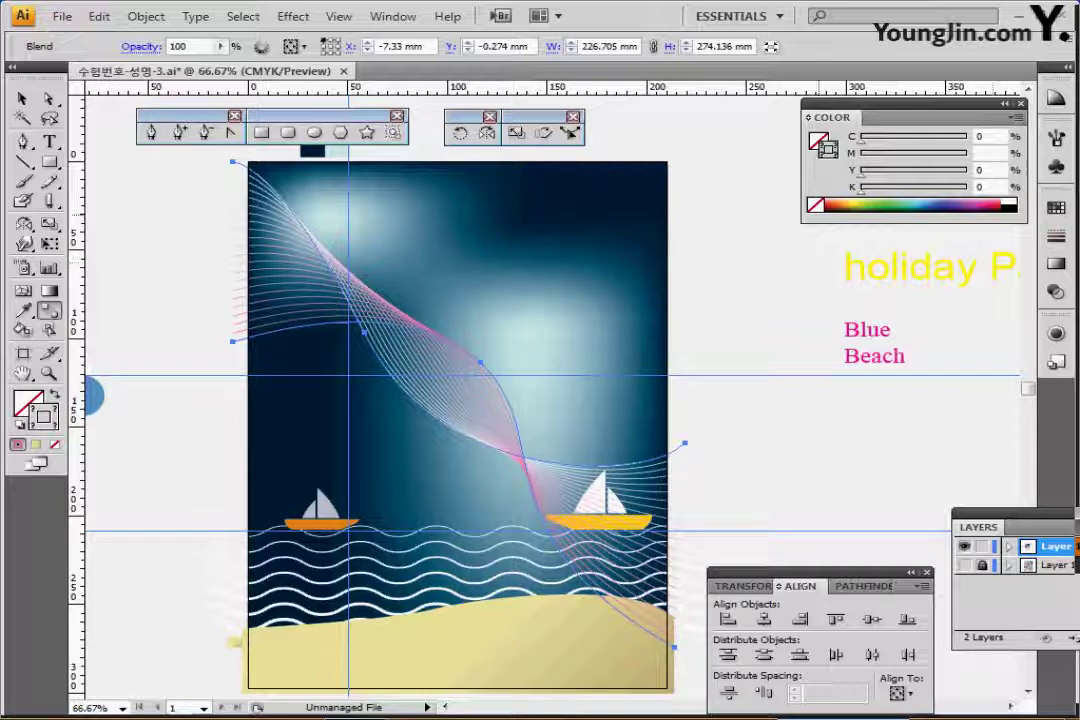
# Step: Set the blended curves' opacity to 80% and clear the selection
pyautogui.click(1056, 291)
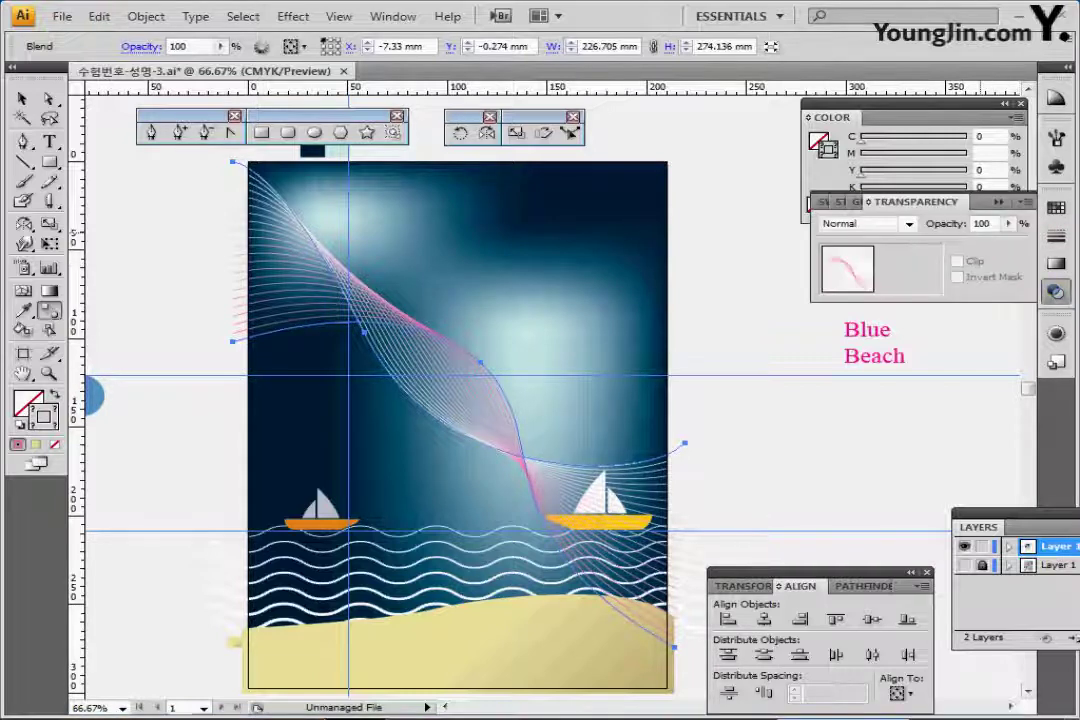
pyautogui.doubleClick(982, 224)
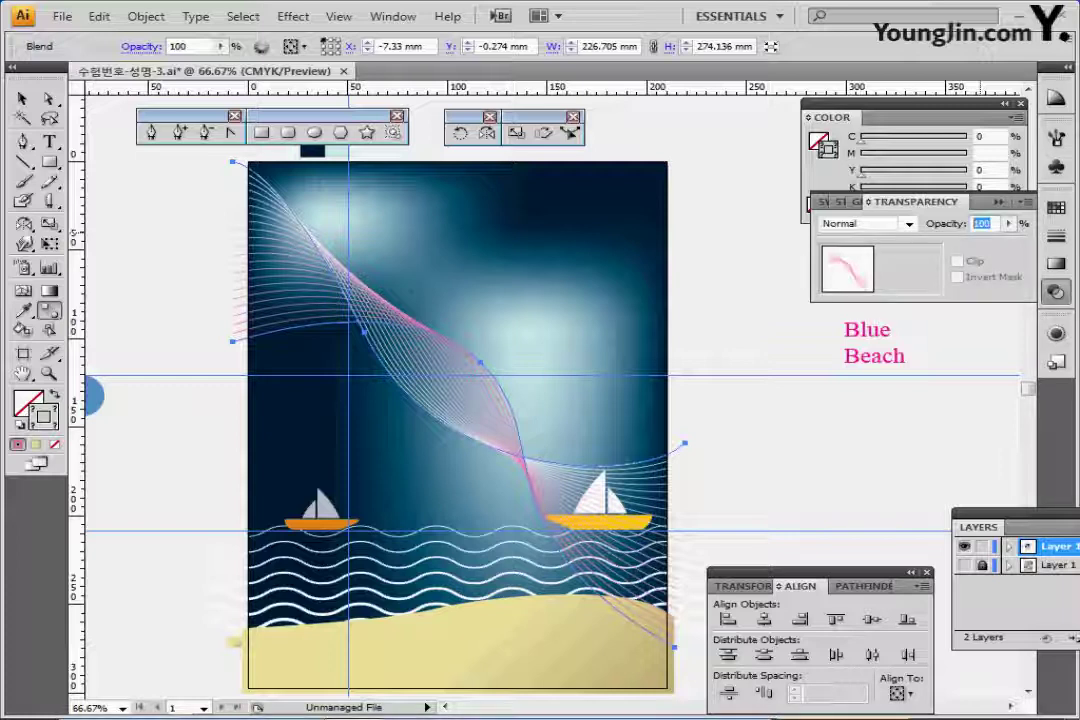
pyautogui.write('80')
pyautogui.press('Return')
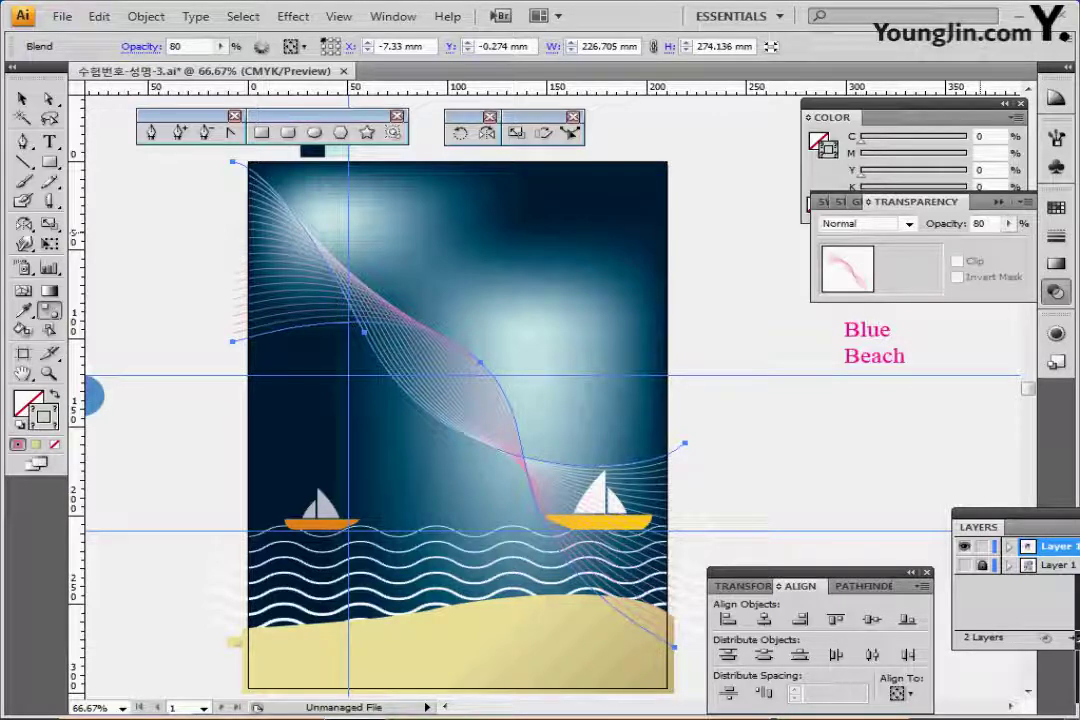
pyautogui.keyDown('ctrl'); pyautogui.click(735, 292); pyautogui.keyUp('ctrl')
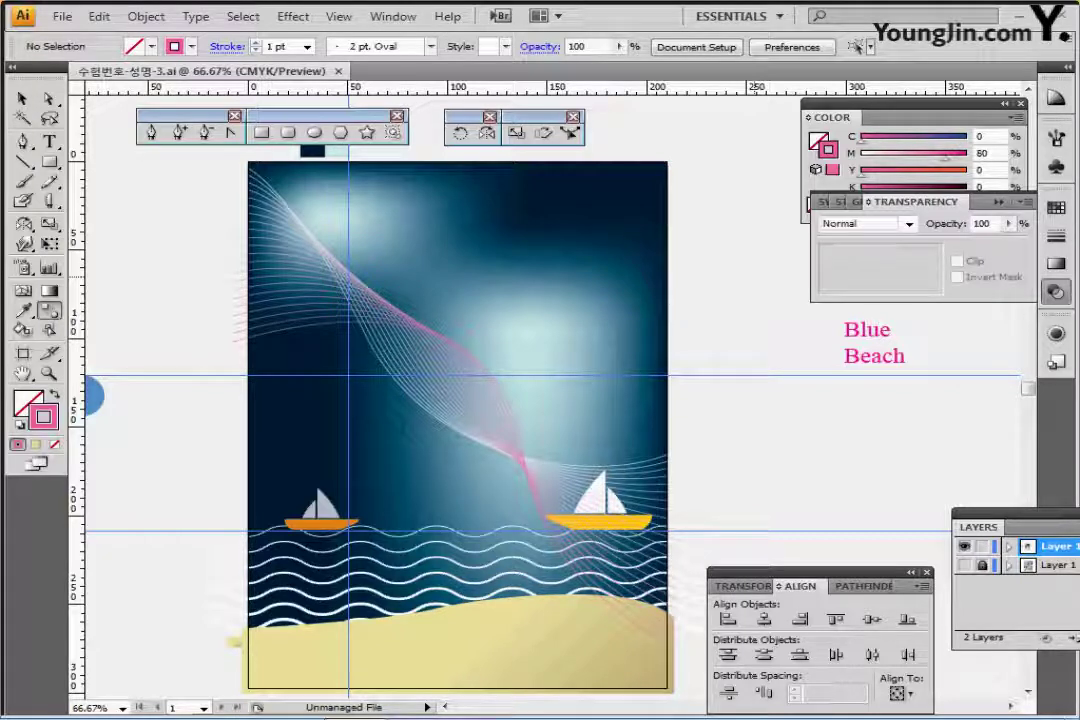
# Step: Load the Decorative_Scatter brush library and choose the Confetti brush
pyautogui.click(431, 47)
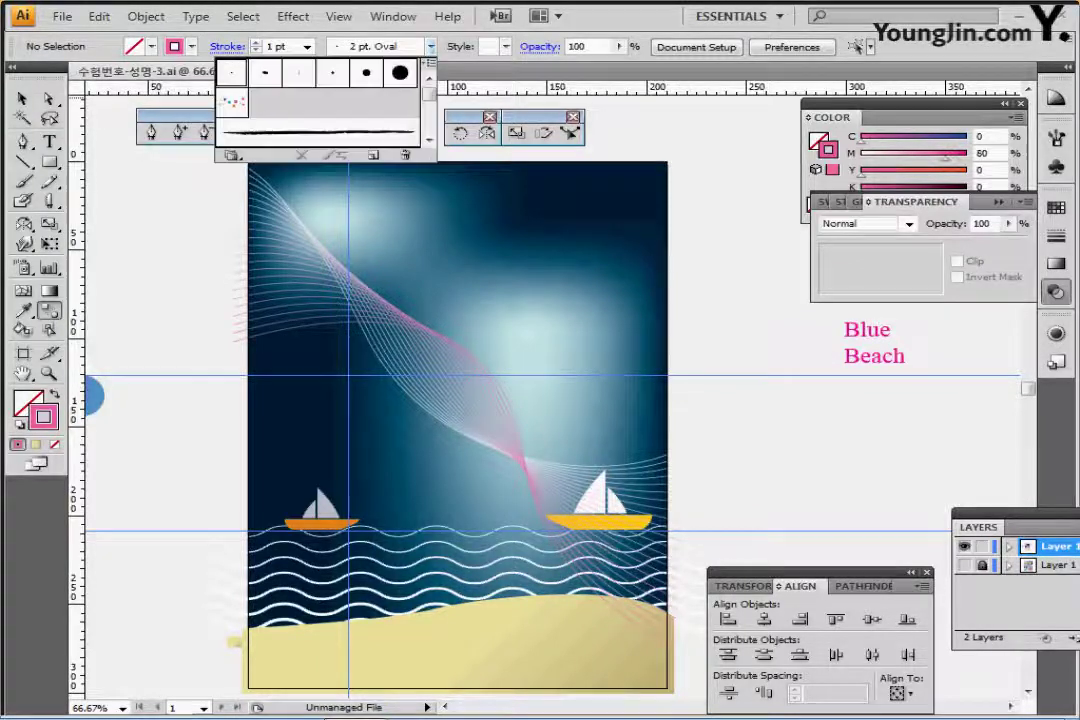
pyautogui.click(233, 155)
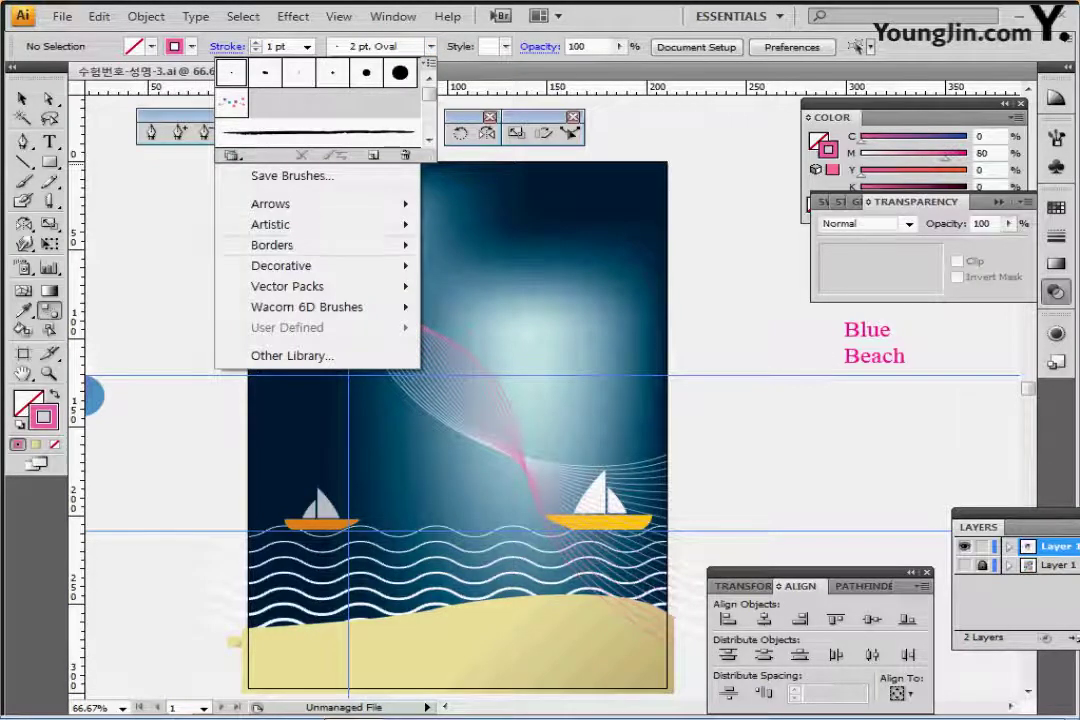
pyautogui.moveTo(300, 265)
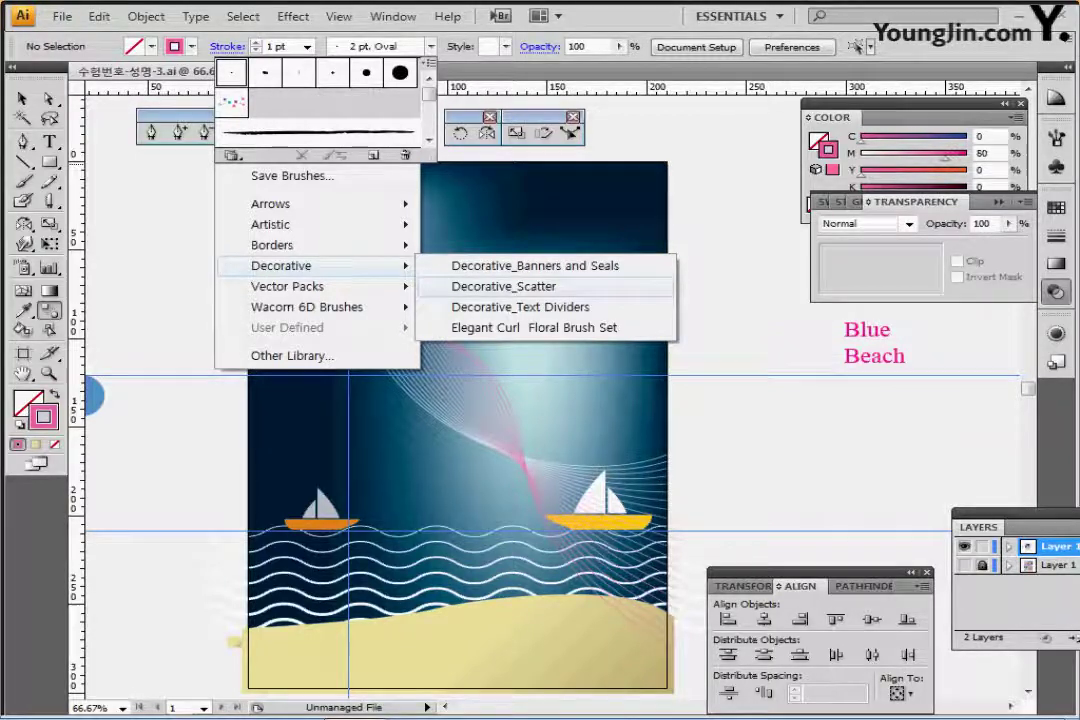
pyautogui.click(503, 286)
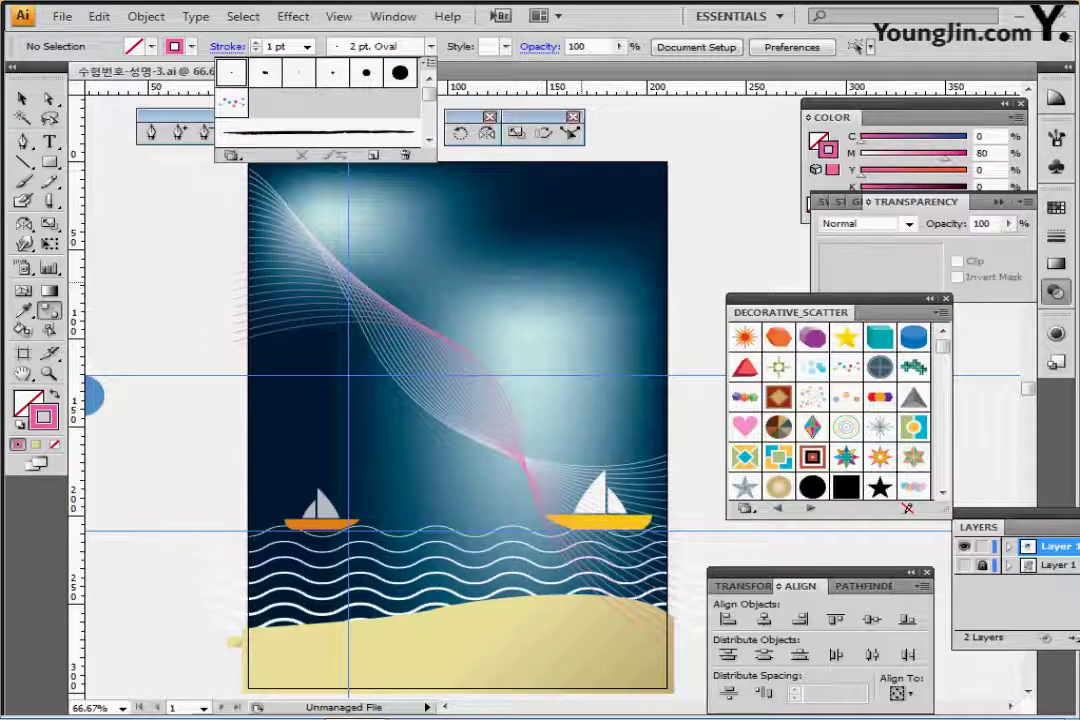
pyautogui.click(846, 367)
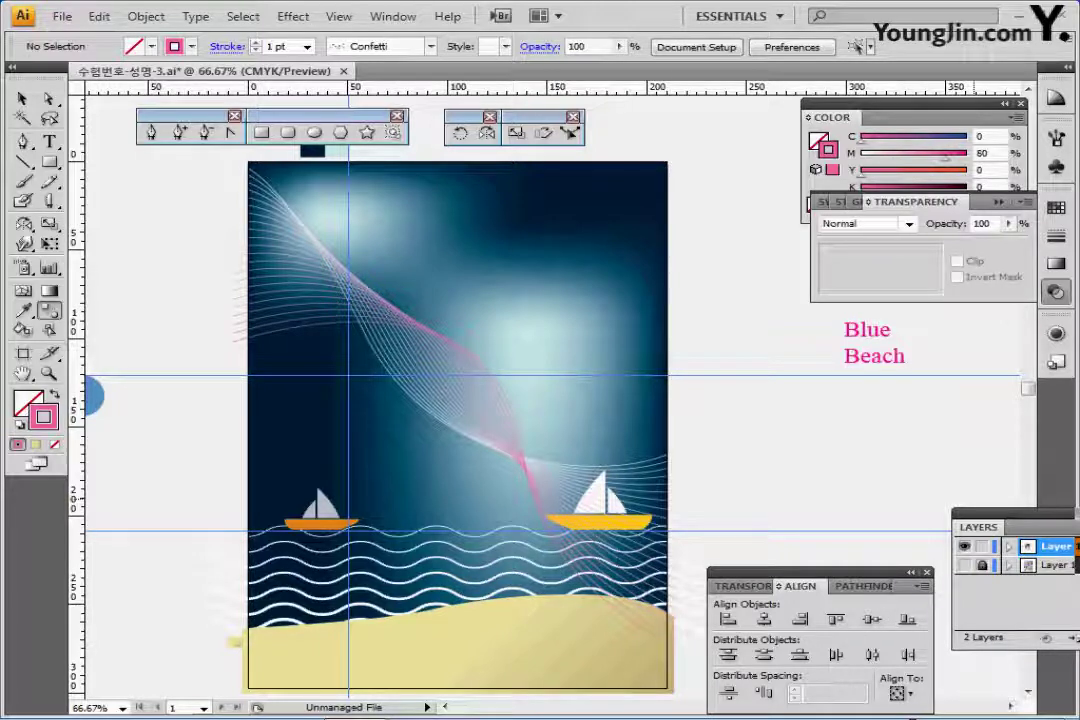
# Step: In outline view, draw two Confetti-brushed ellipses over the reference circles at the poster's upper edge and above the large sailboat
pyautogui.hotkey('ctrl', 'y')
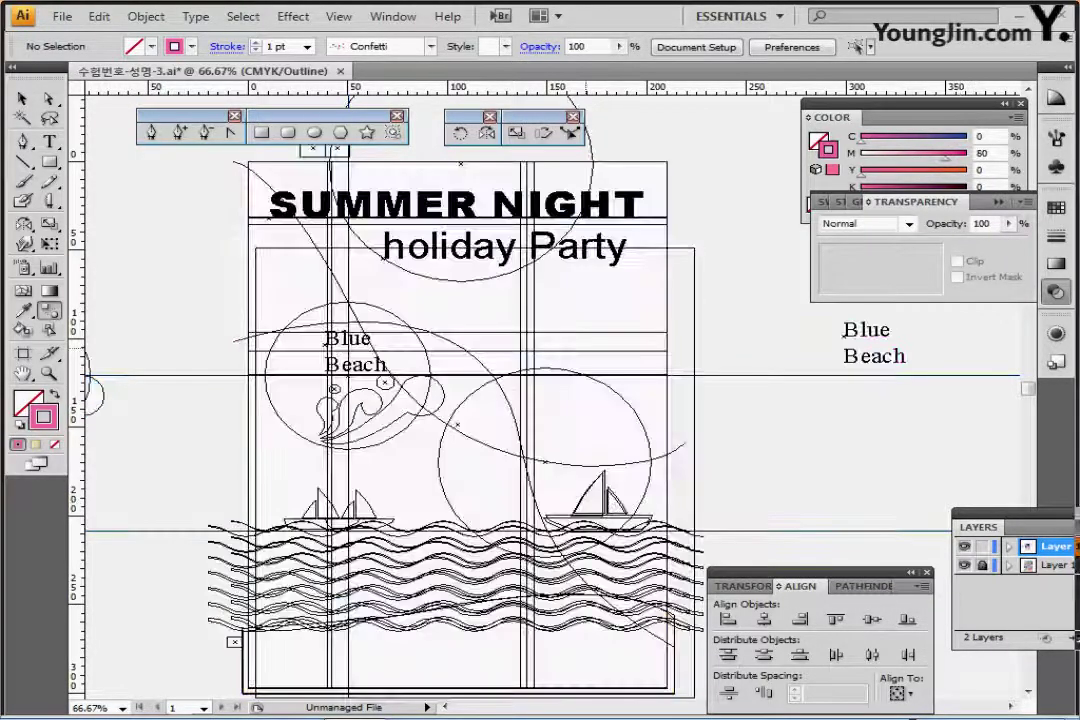
pyautogui.moveTo(500, 320); pyautogui.dragTo(448, 428)
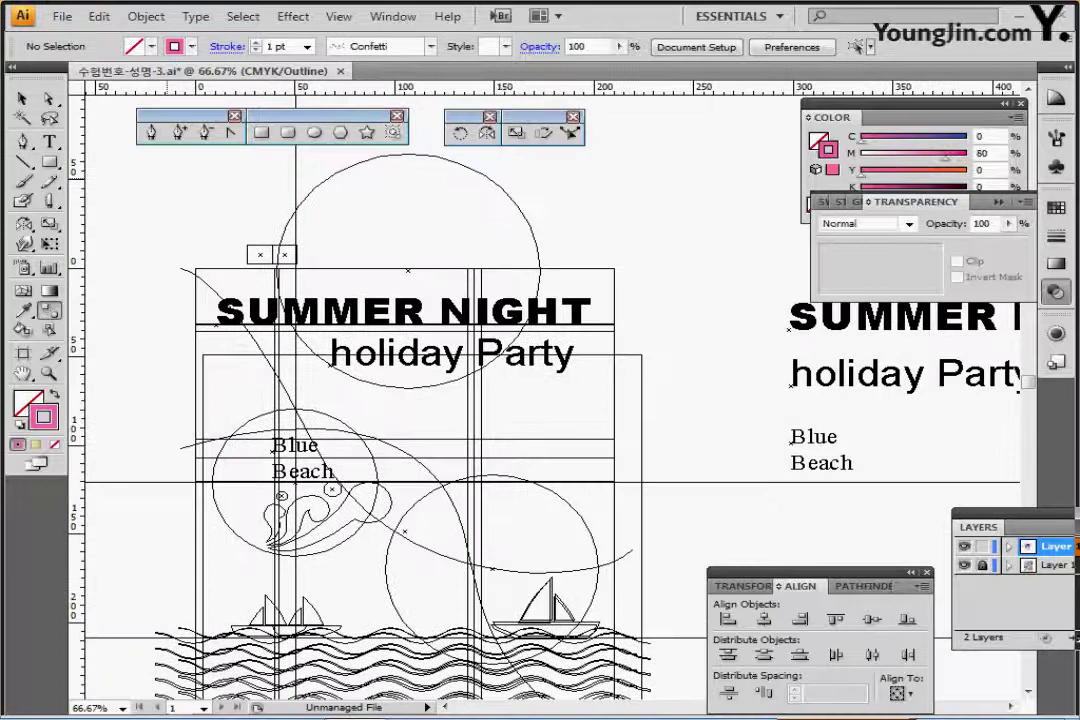
pyautogui.click(314, 132)
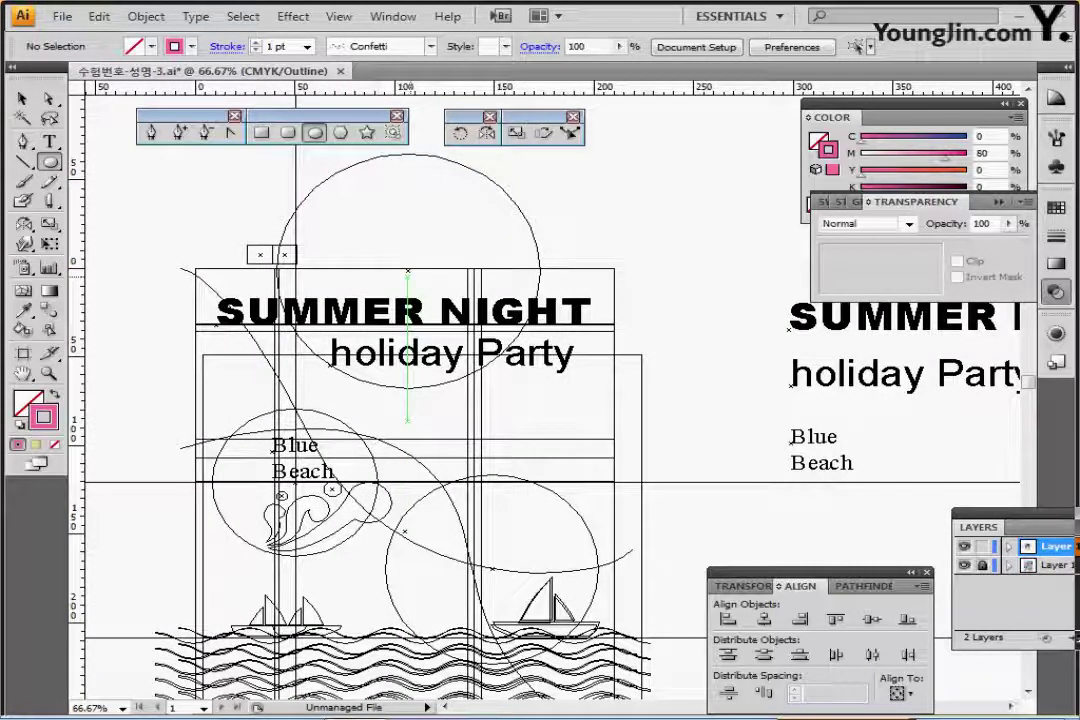
pyautogui.moveTo(407, 268); pyautogui.dragTo(538, 384)
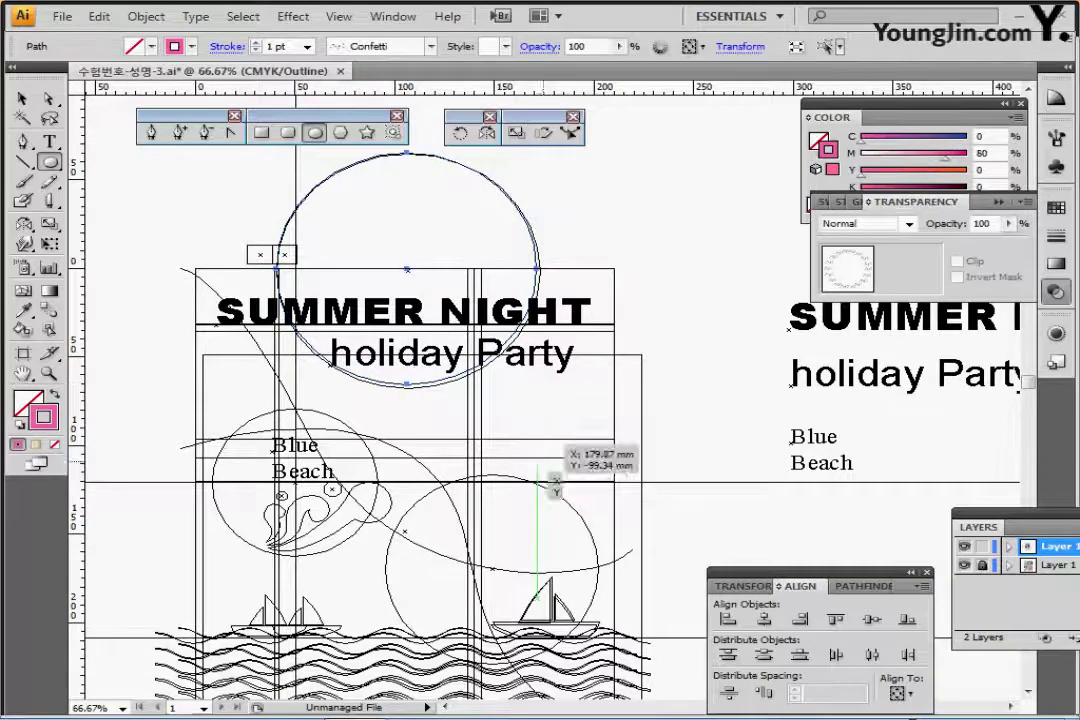
pyautogui.moveTo(492, 570); pyautogui.dragTo(607, 652)
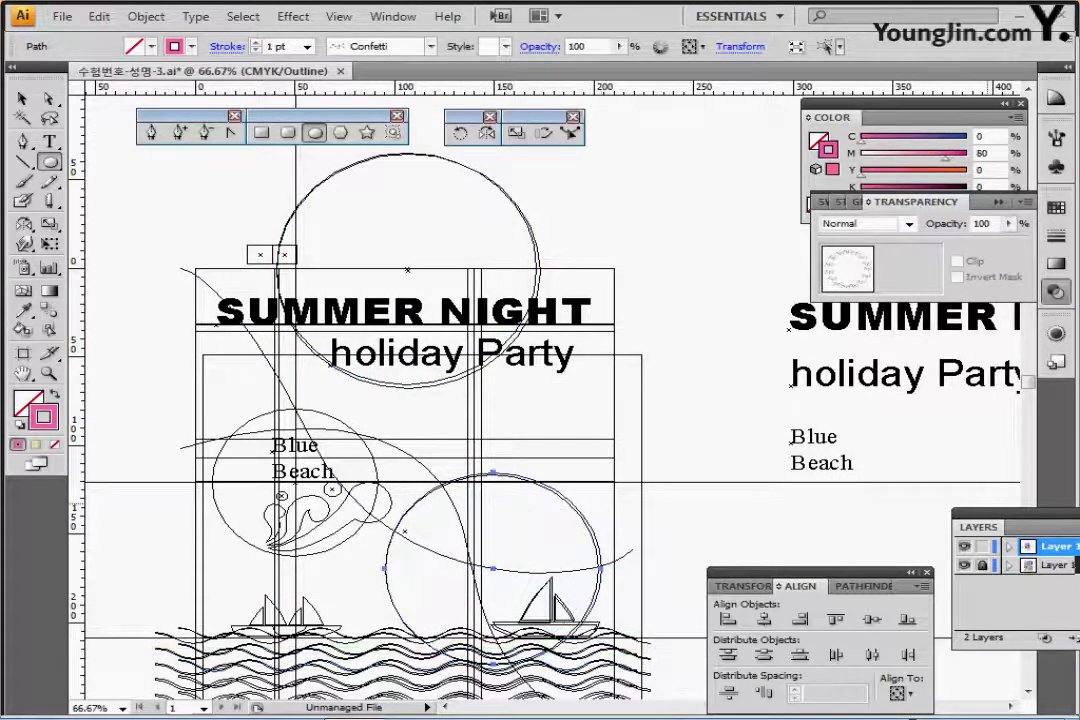
pyautogui.hotkey('ctrl', 'y')
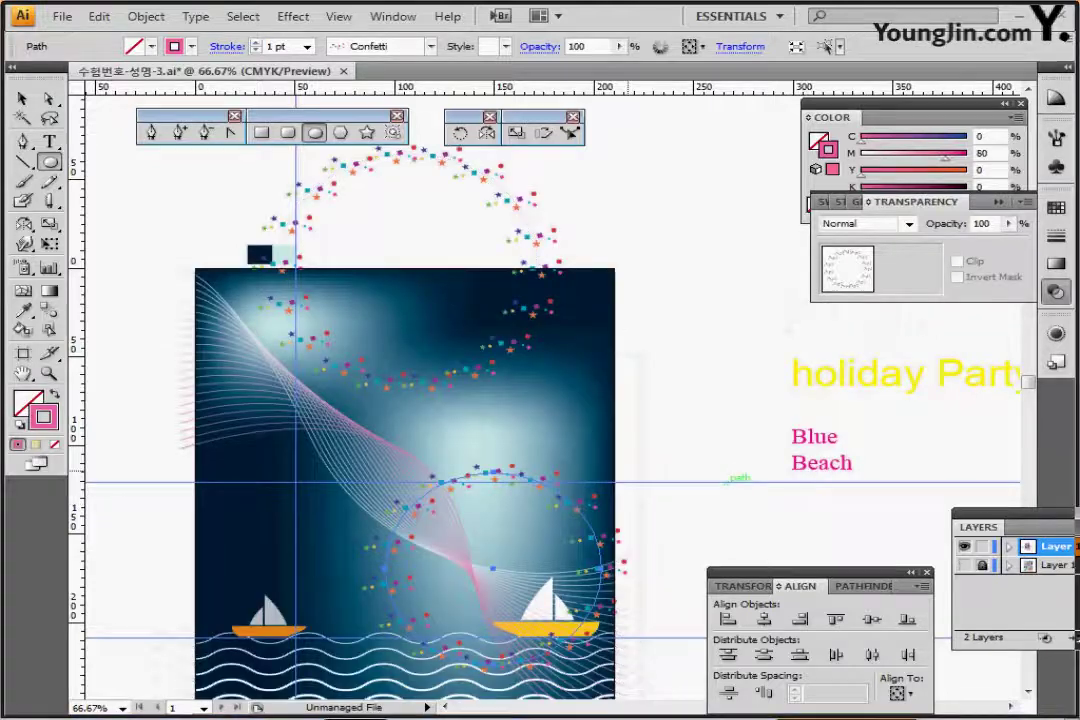
# Step: Set the stroke weight of the confetti ellipse around the large sailboat to 0.75 pt and save the document
pyautogui.moveTo(727, 482); pyautogui.dragTo(769, 396)
pyautogui.press('ctrl')
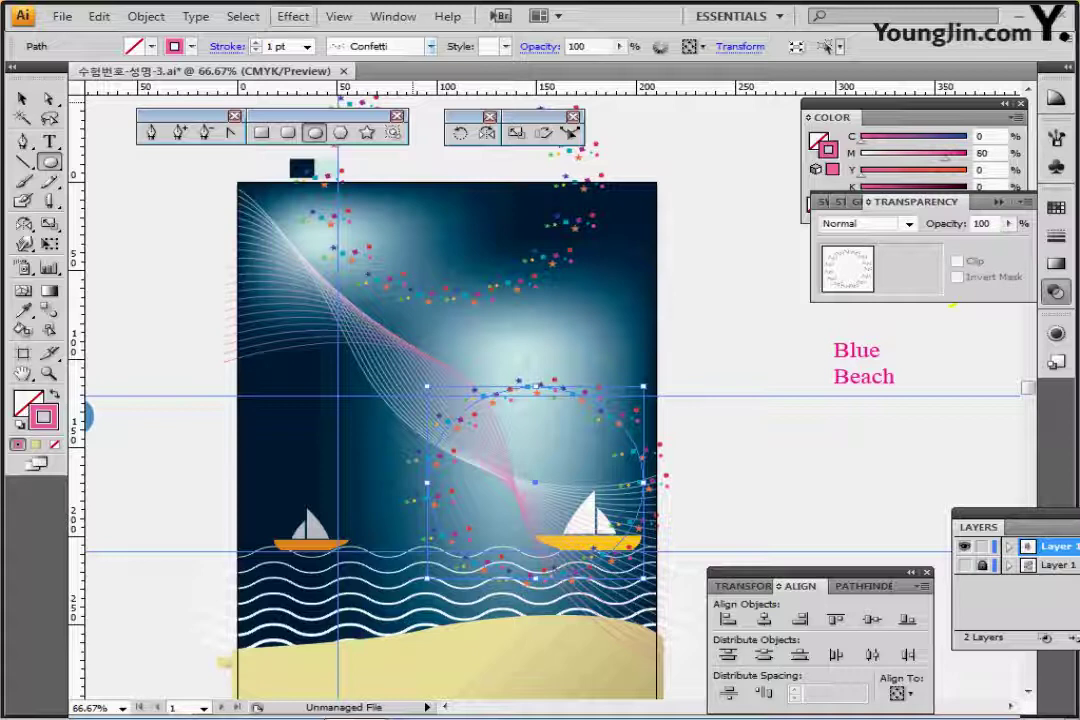
pyautogui.click(307, 46)
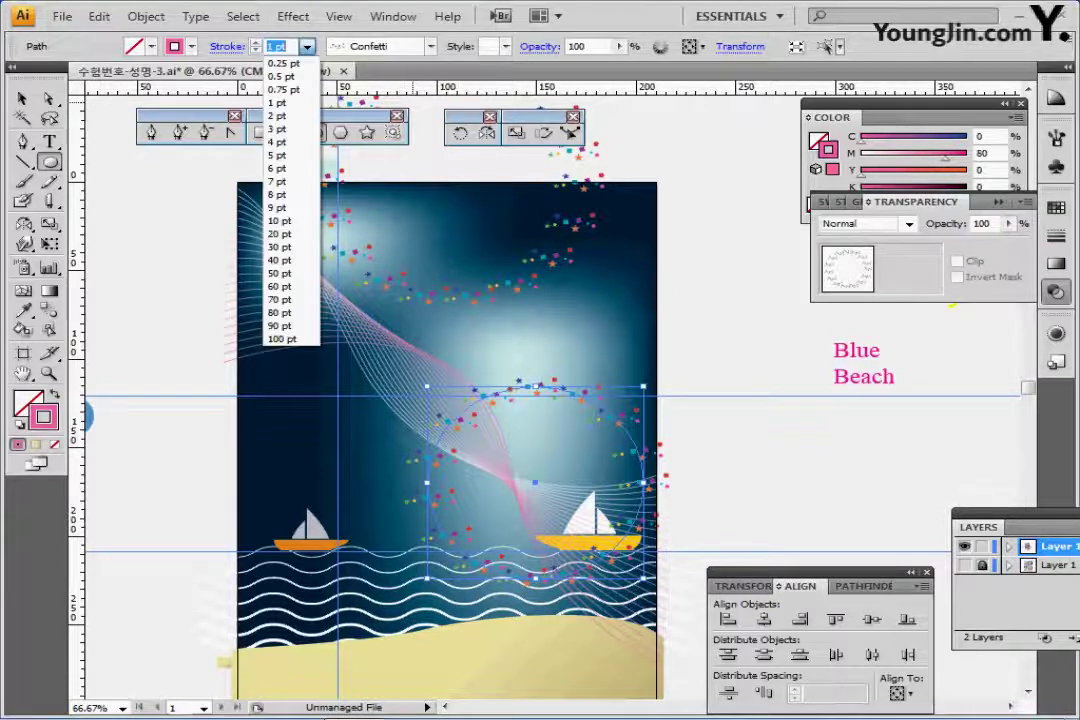
pyautogui.click(280, 89)
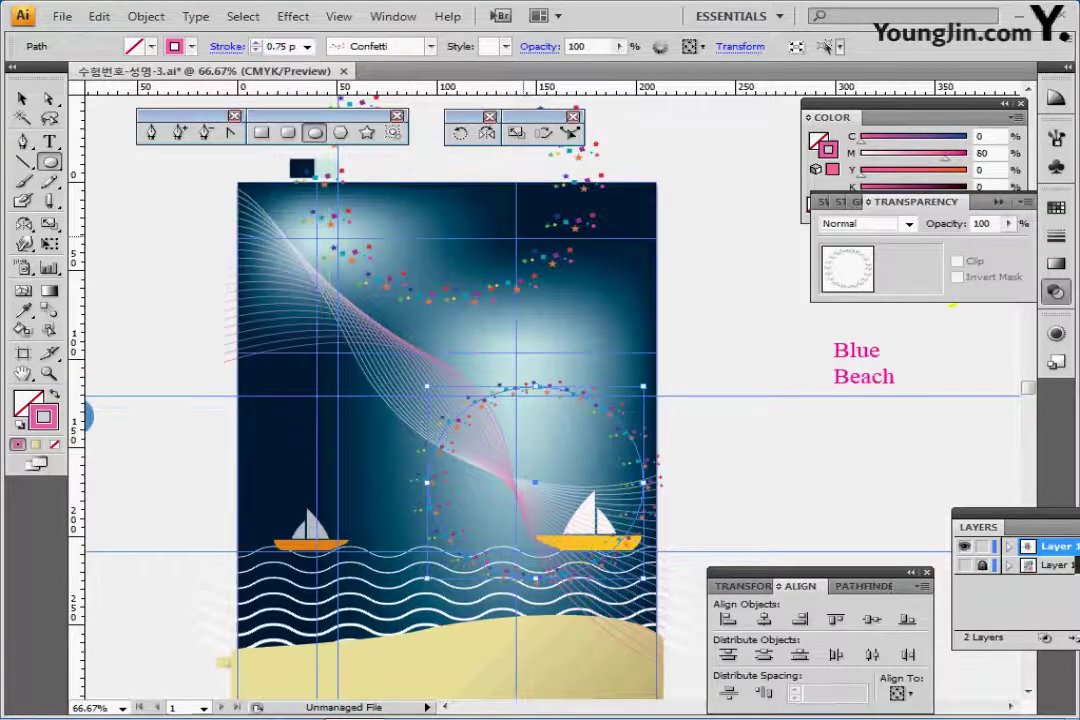
pyautogui.hotkey('ctrl', 's')
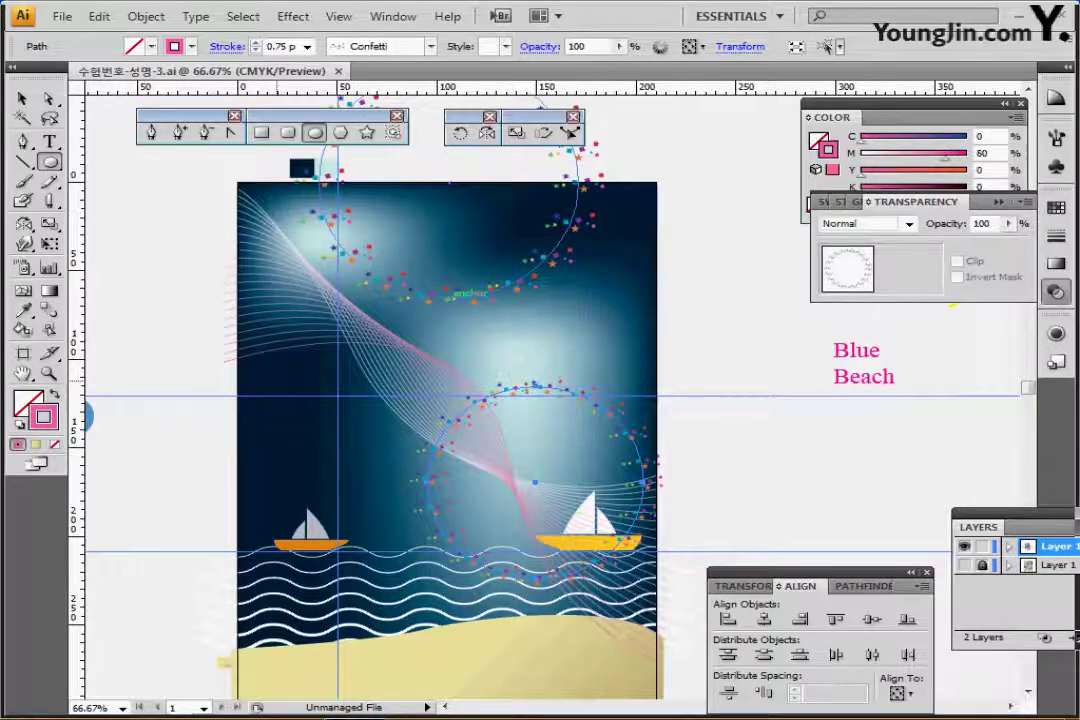
# Step: Move the complete reference wave logo and its pale circle to the left to free space beside them, and clear the selection
pyautogui.moveTo(449, 298); pyautogui.dragTo(470, 300)
pyautogui.moveTo(323, 430); pyautogui.dragTo(598, 374)
pyautogui.moveTo(506, 340); pyautogui.dragTo(455, 395)
pyautogui.keyDown('ctrl'); pyautogui.click(470, 391); pyautogui.keyUp('ctrl')
pyautogui.keyDown('ctrl'); pyautogui.click(503, 384); pyautogui.keyUp('ctrl')
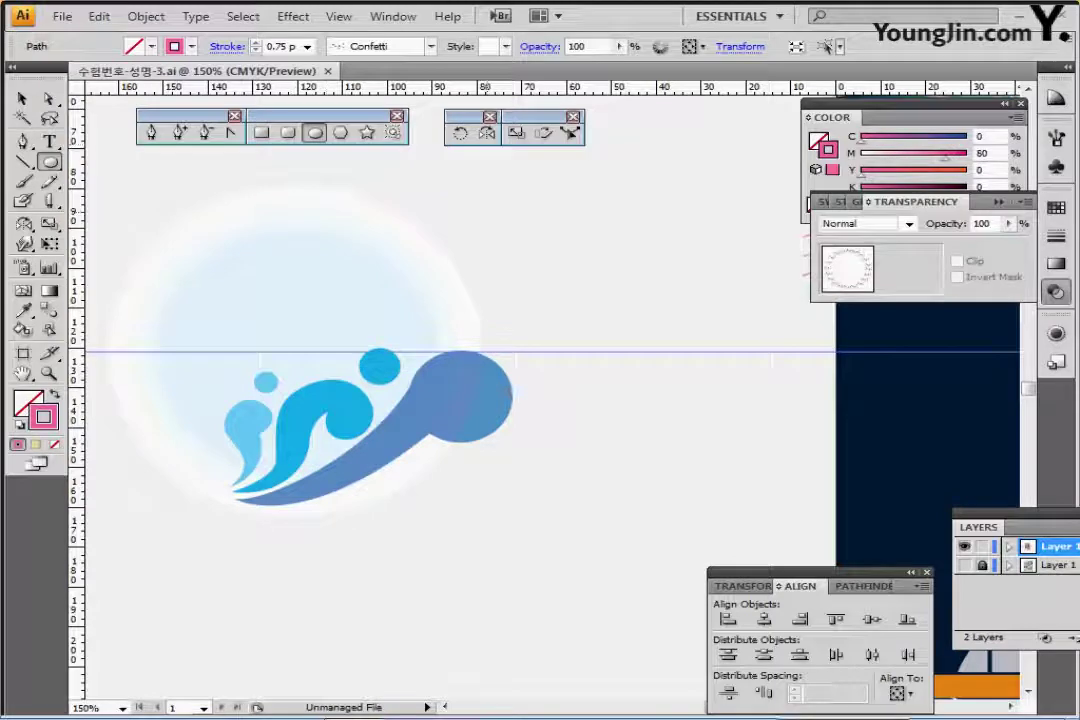
pyautogui.moveTo(505, 237); pyautogui.dragTo(690, 256)
pyautogui.moveTo(130, 188); pyautogui.dragTo(655, 487)
pyautogui.moveTo(626, 421); pyautogui.dragTo(350, 421)
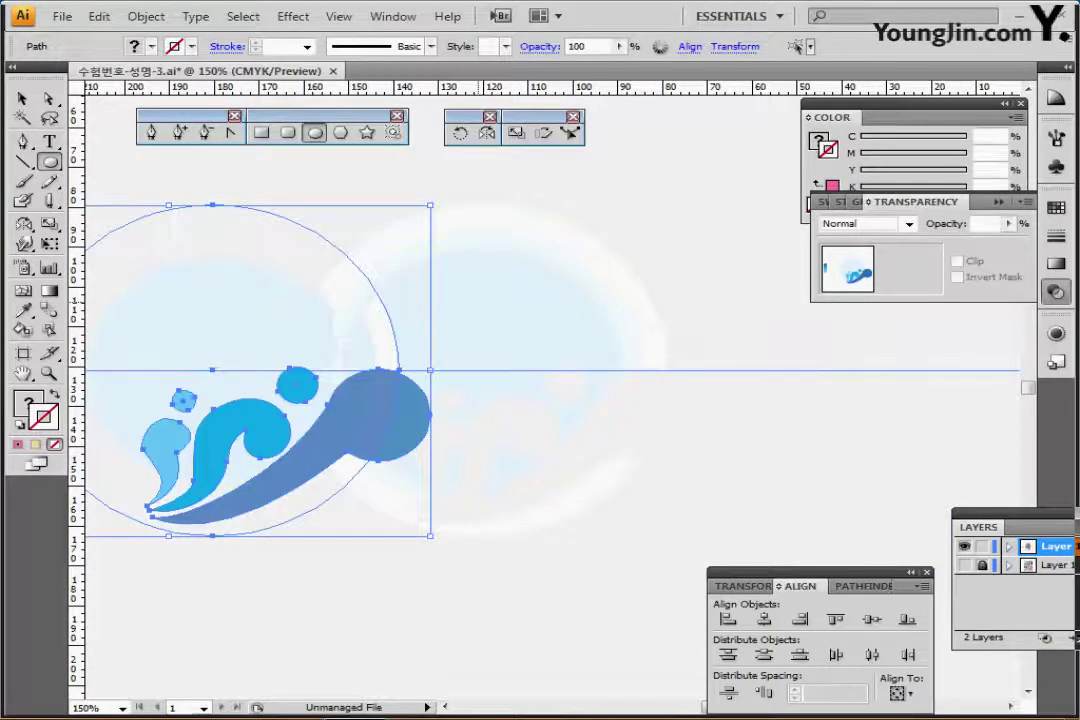
pyautogui.hotkey('ctrl', 'shift', 'a')
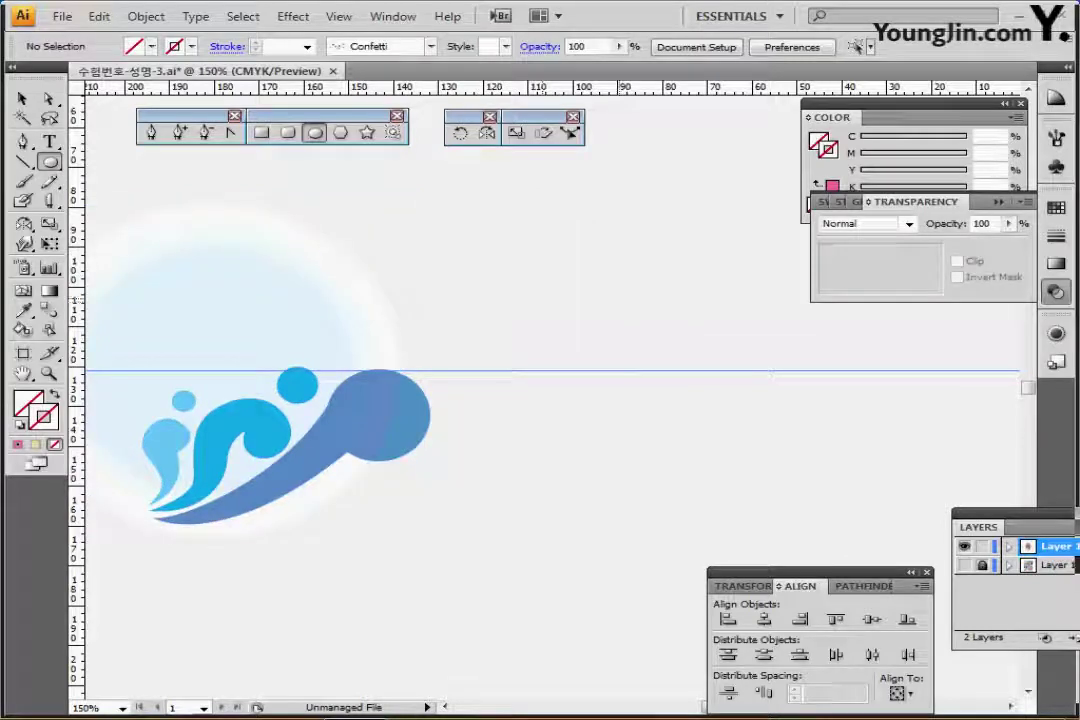
# Step: Create an 83 × 83 mm circle centred on the guide beside the reference logo and copy the reference circle's gradient fill onto it
pyautogui.click(720, 368)
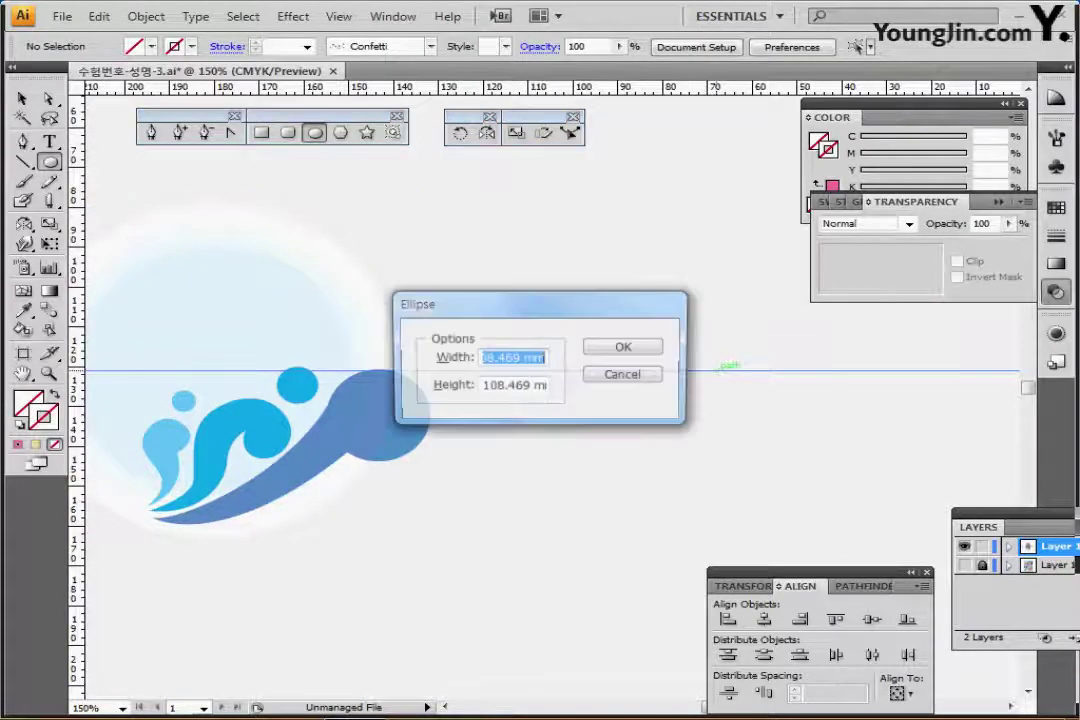
pyautogui.write('83')
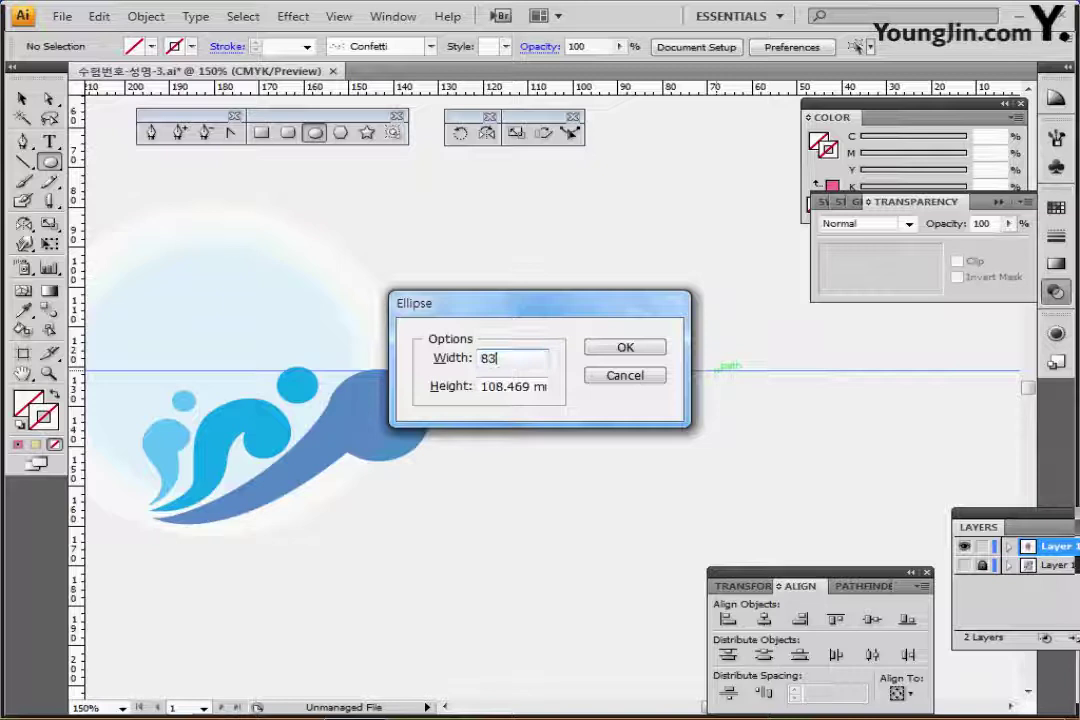
pyautogui.press('Tab')
pyautogui.write('83')
pyautogui.press('Return')
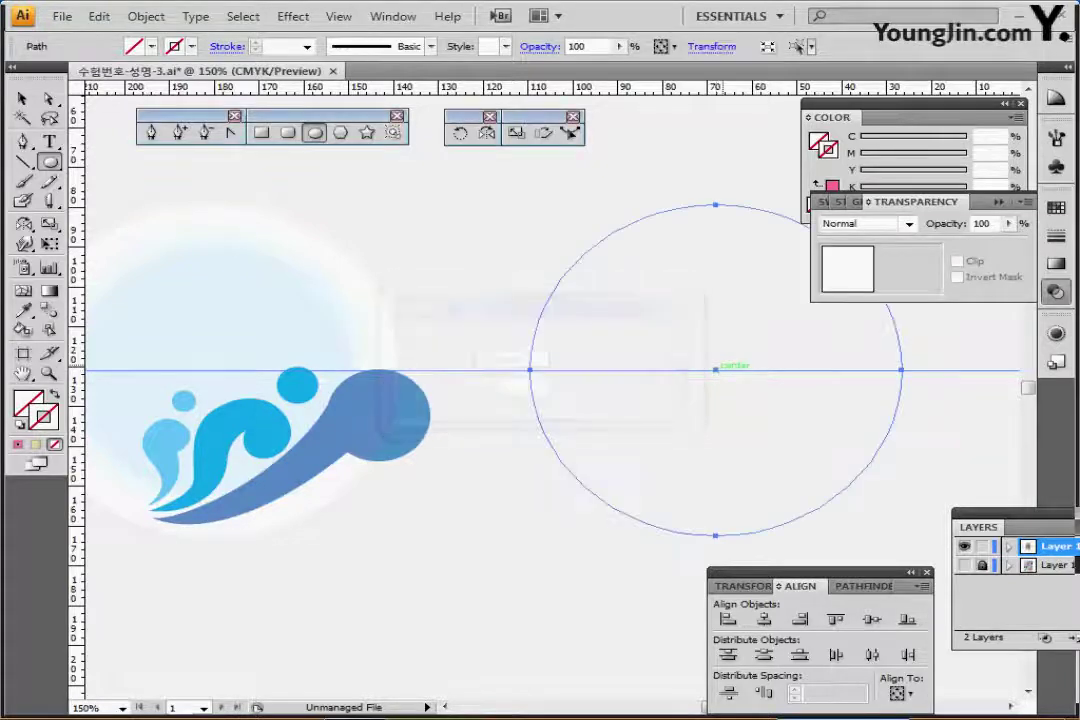
pyautogui.click(24, 310)
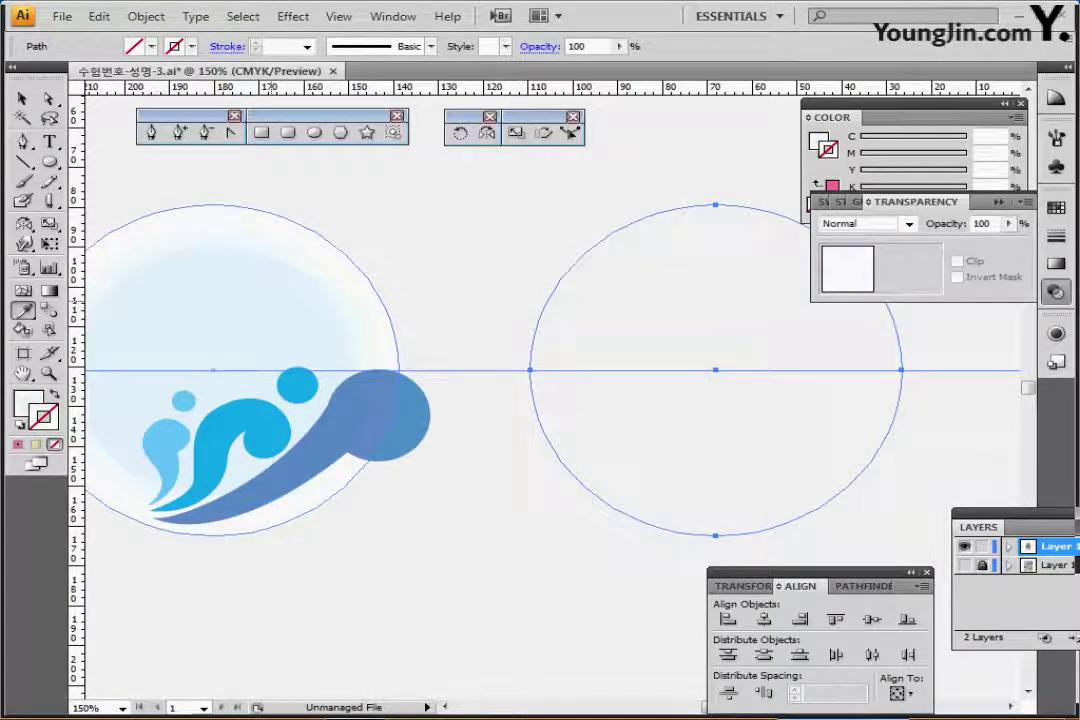
pyautogui.click(222, 335)
# Step: Examine the colours and locations of the new circle's radial gradient stops, and clear the selection
pyautogui.click(1056, 292)
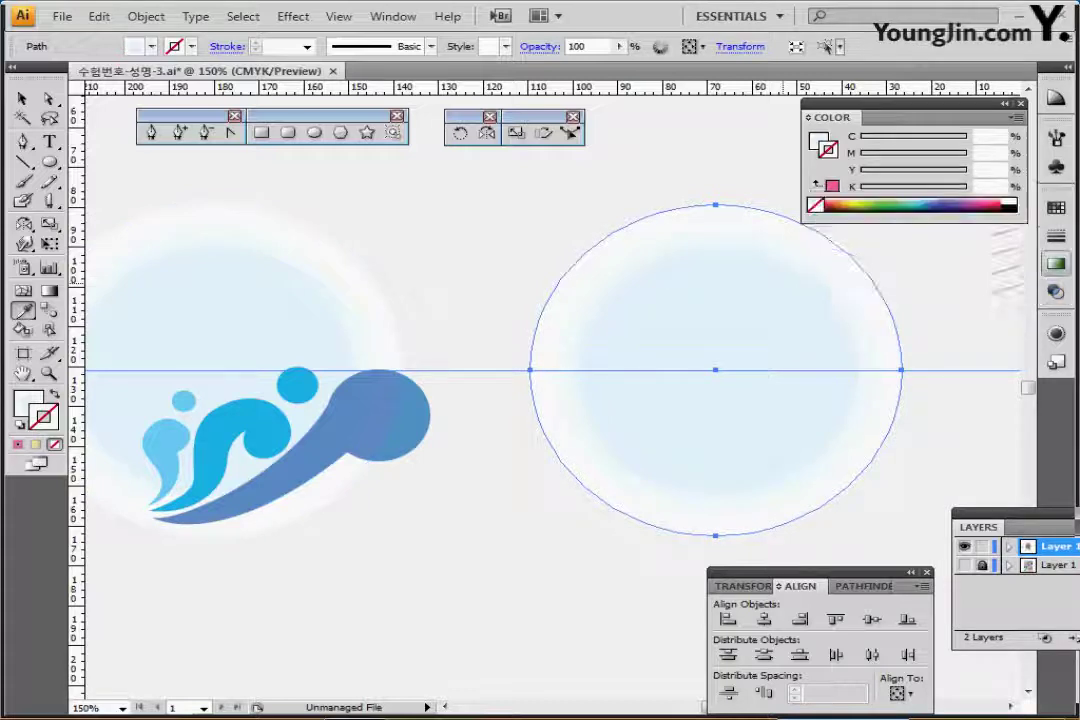
pyautogui.click(1056, 264)
pyautogui.click(818, 142)
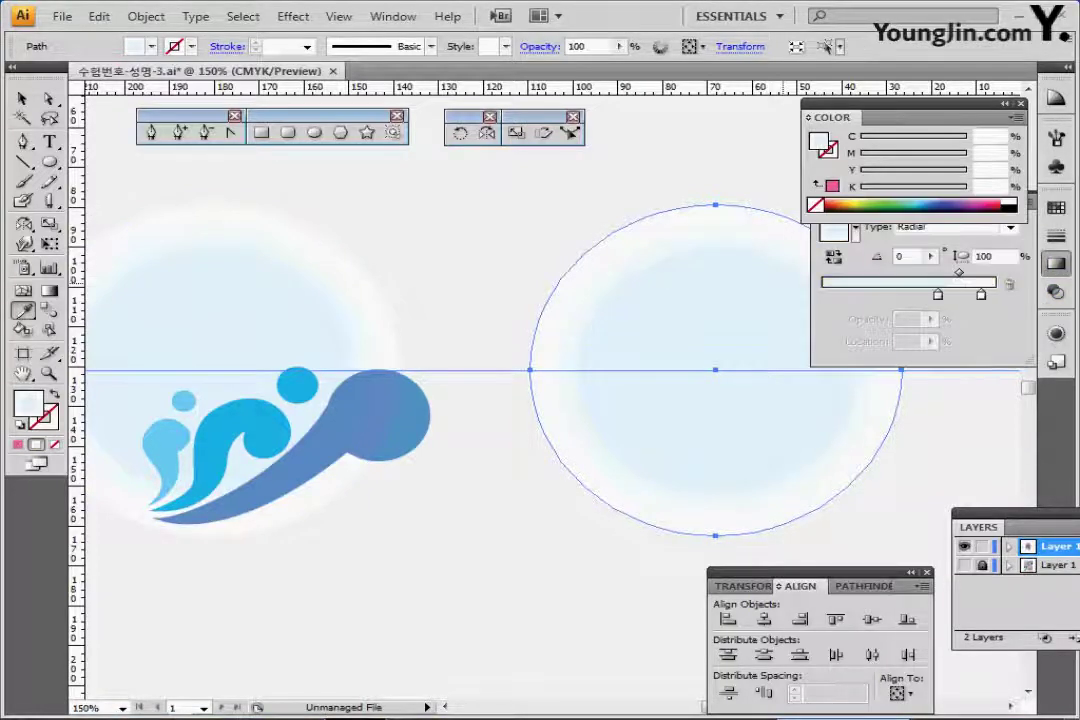
pyautogui.click(1056, 264)
pyautogui.click(1056, 264)
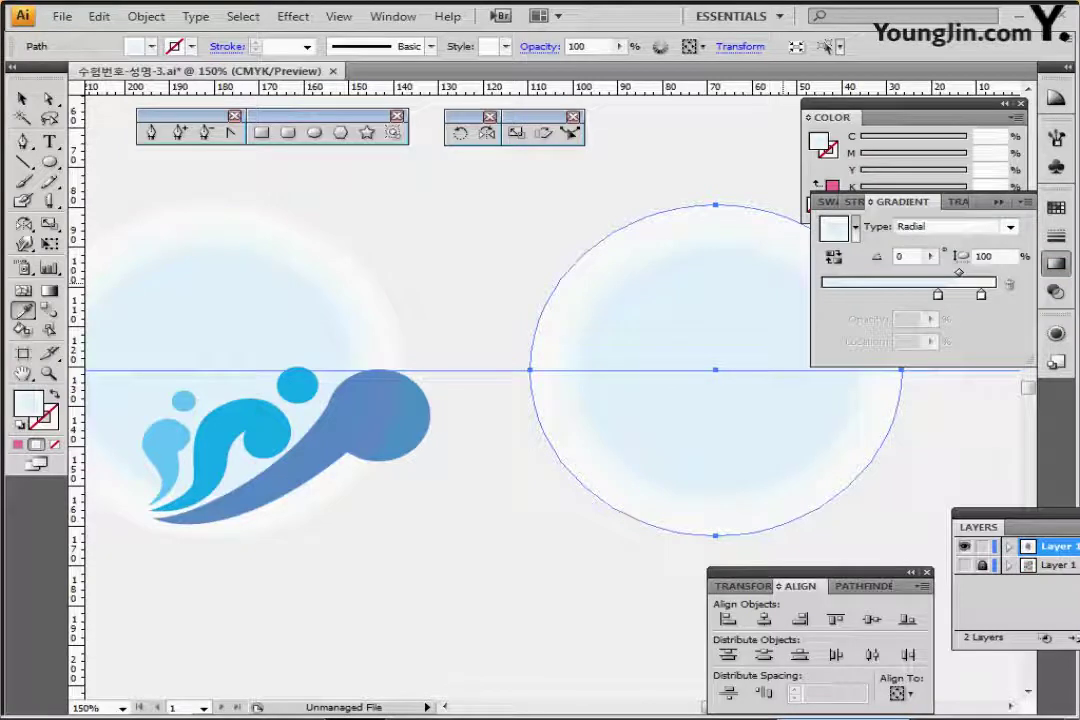
pyautogui.click(937, 294)
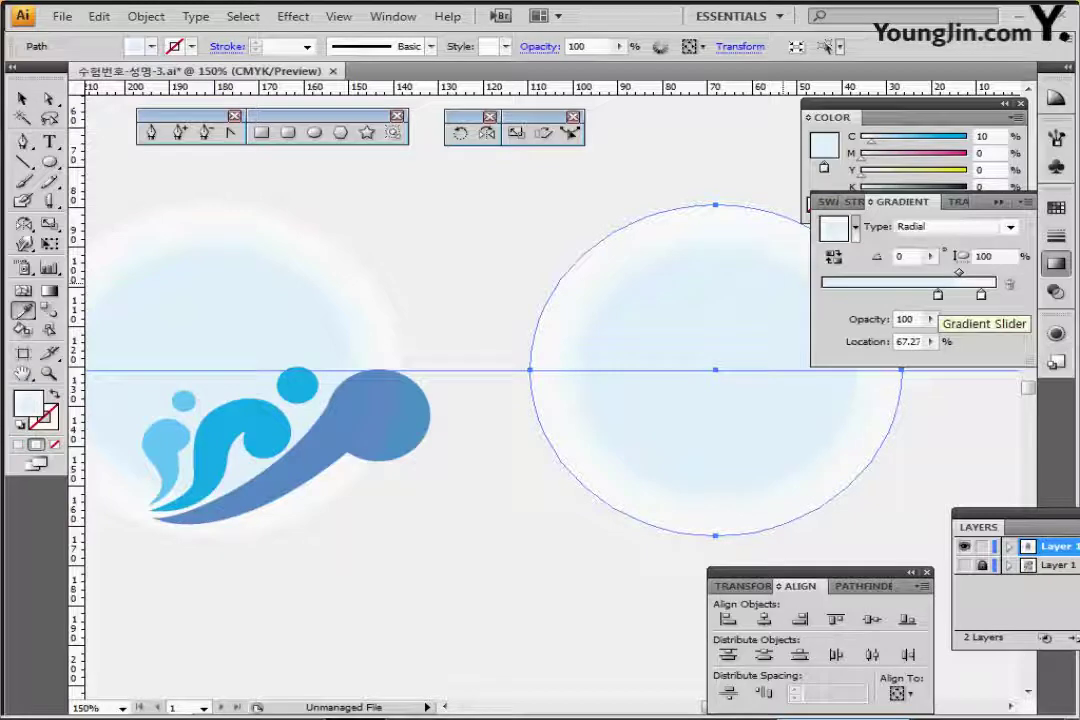
pyautogui.click(981, 295)
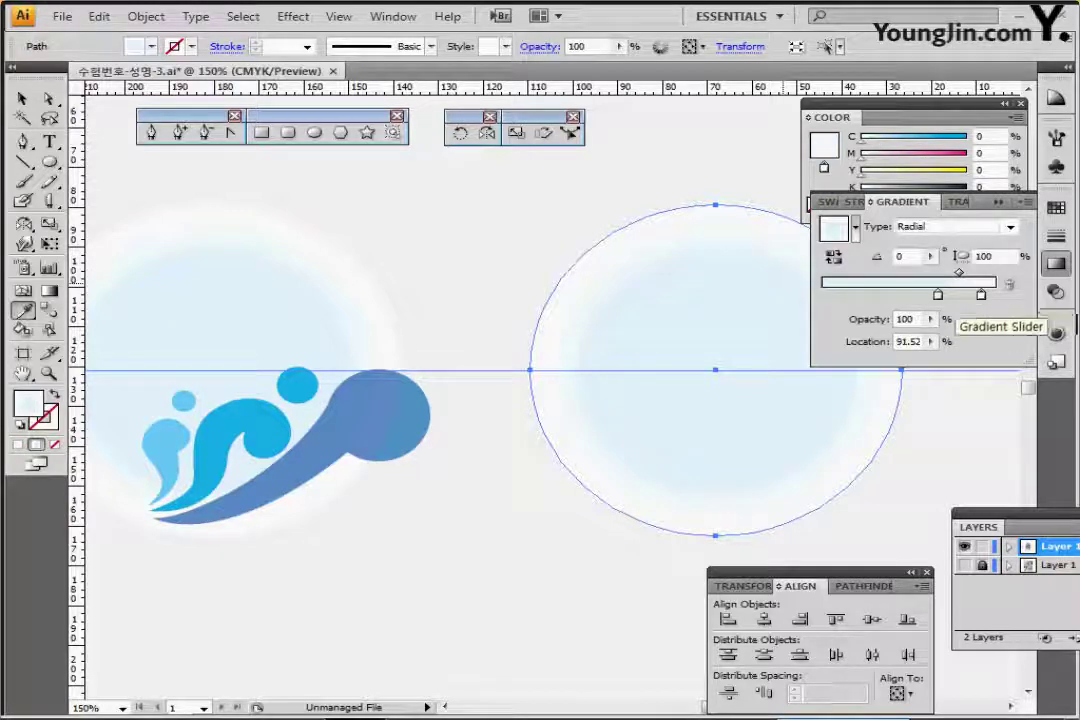
pyautogui.click(937, 295)
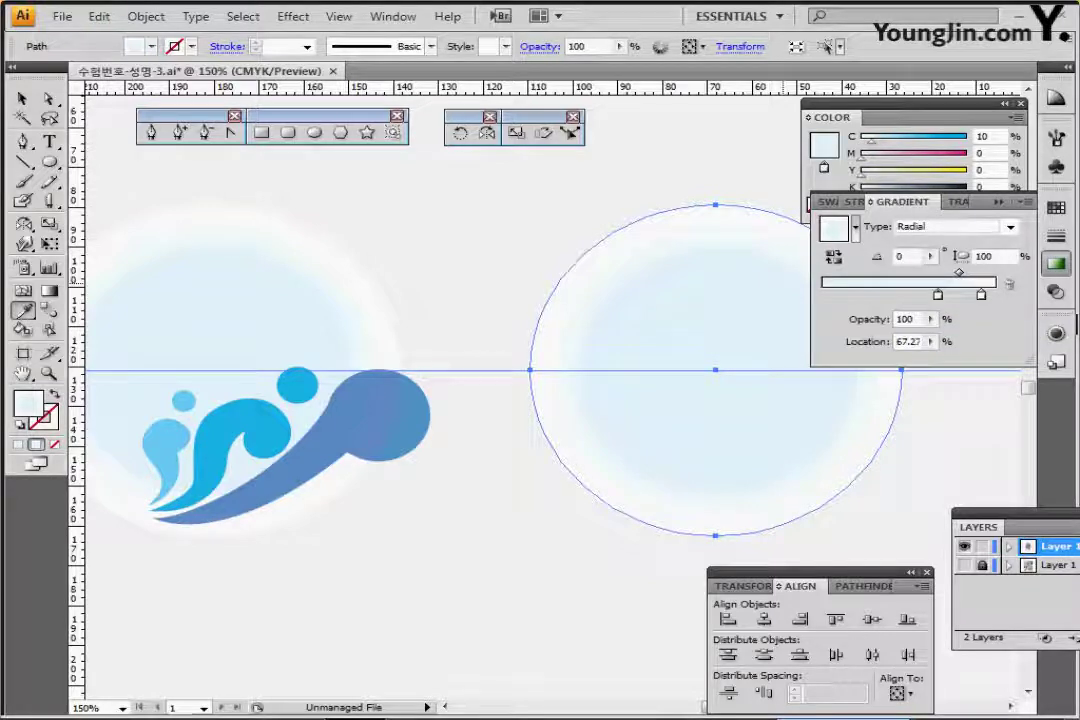
pyautogui.hotkey('ctrl', 'shift', 'a')
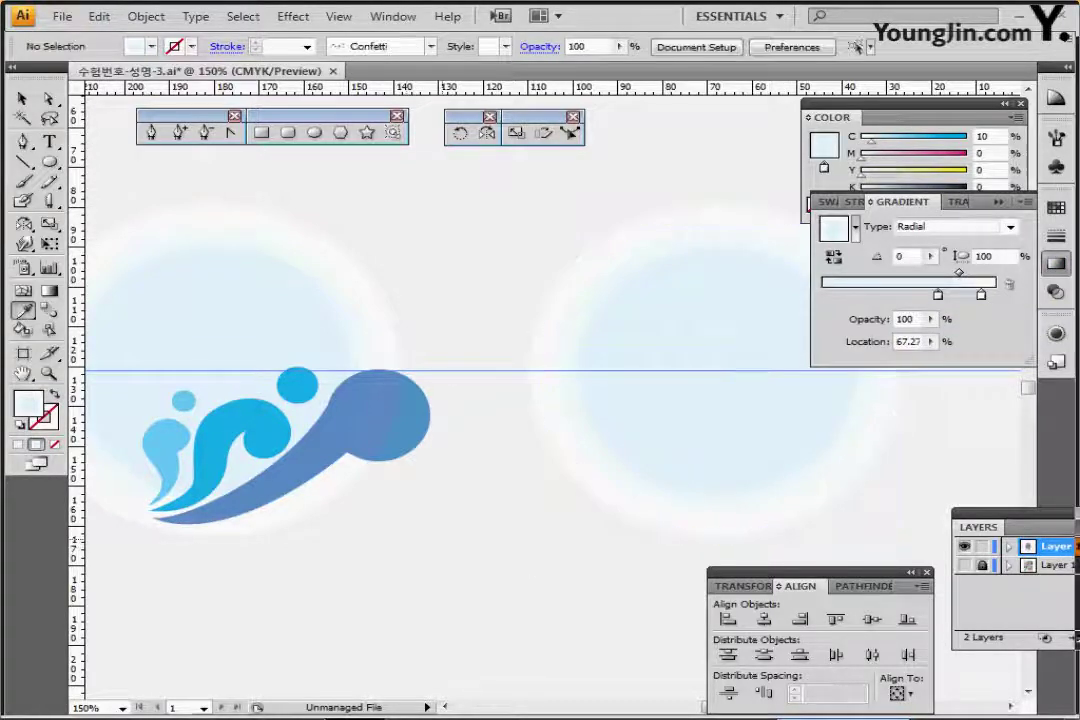
pyautogui.moveTo(257, 225); pyautogui.dragTo(303, 195)
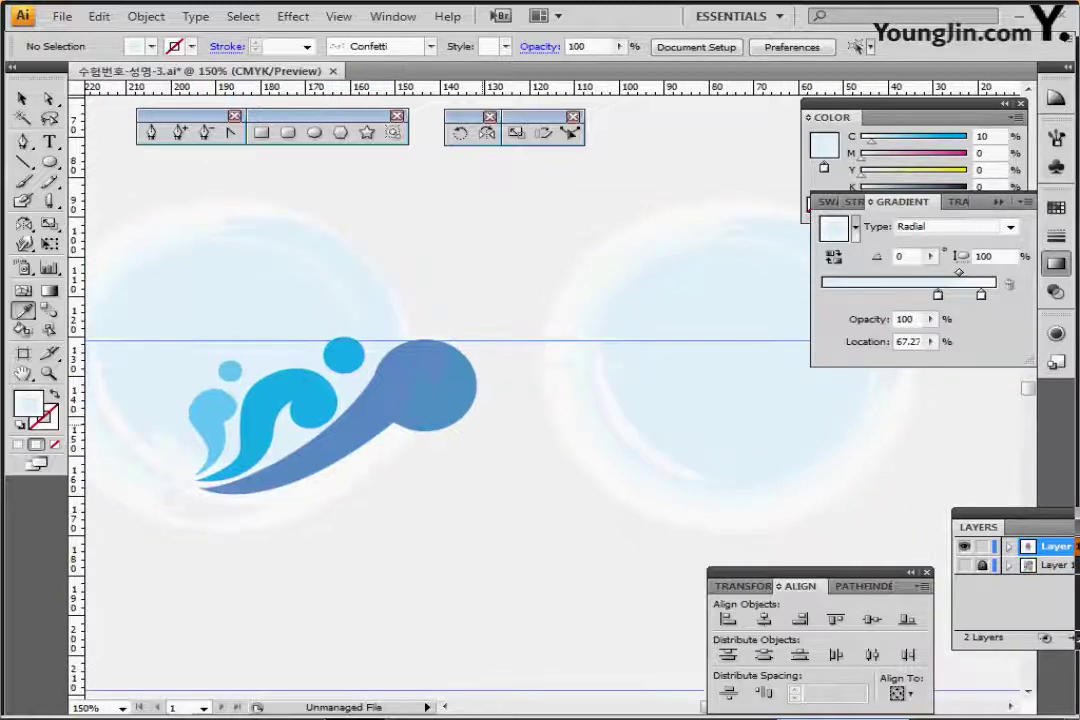
pyautogui.press('l')
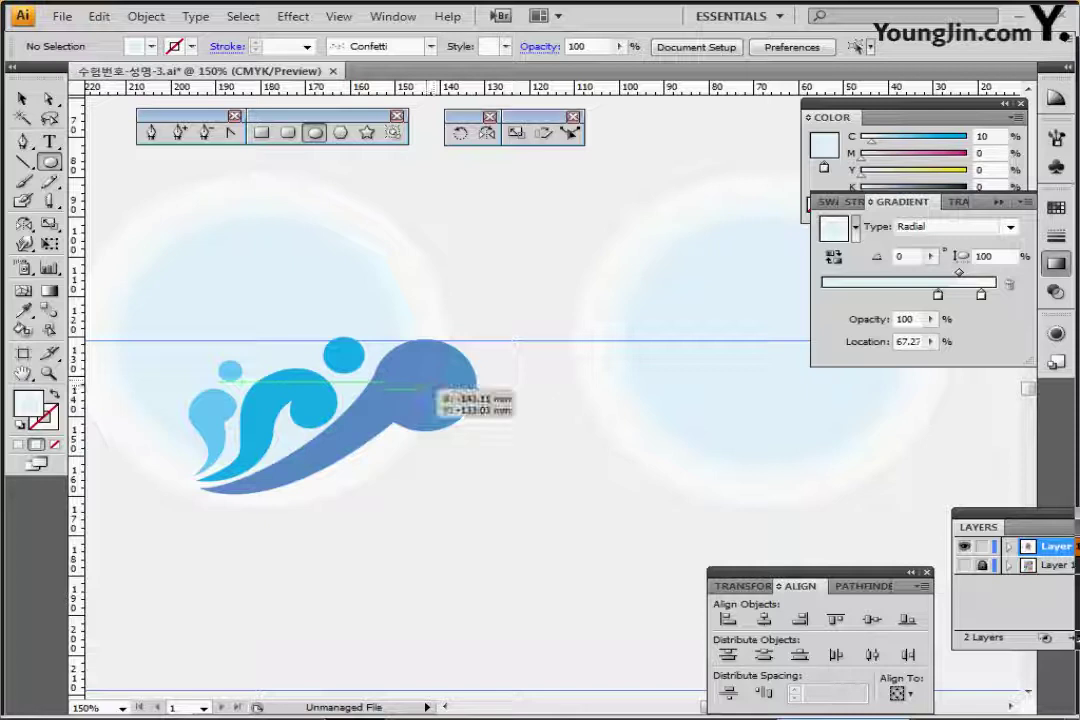
pyautogui.moveTo(425, 388); pyautogui.dragTo(472, 429)
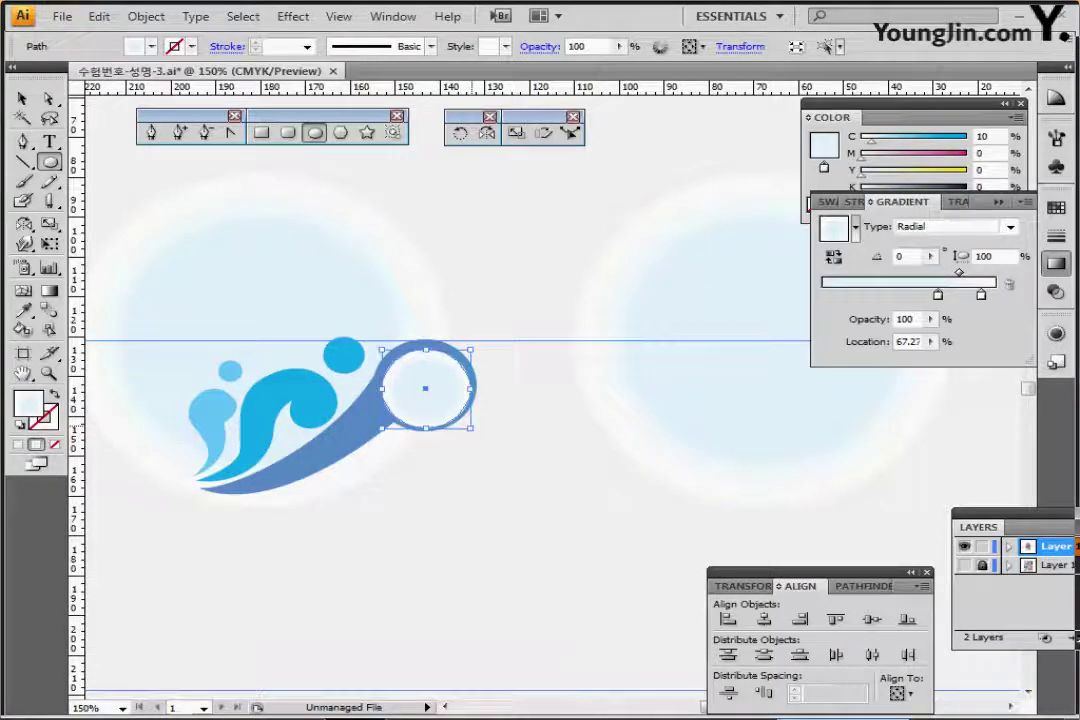
pyautogui.hotkey('ctrl', 'z')
# Step: Draw a circle over the round head of the large blue wave, with the default white fill and black stroke, and align it
pyautogui.keyDown('ctrl'); pyautogui.click(430, 382); pyautogui.keyUp('ctrl')
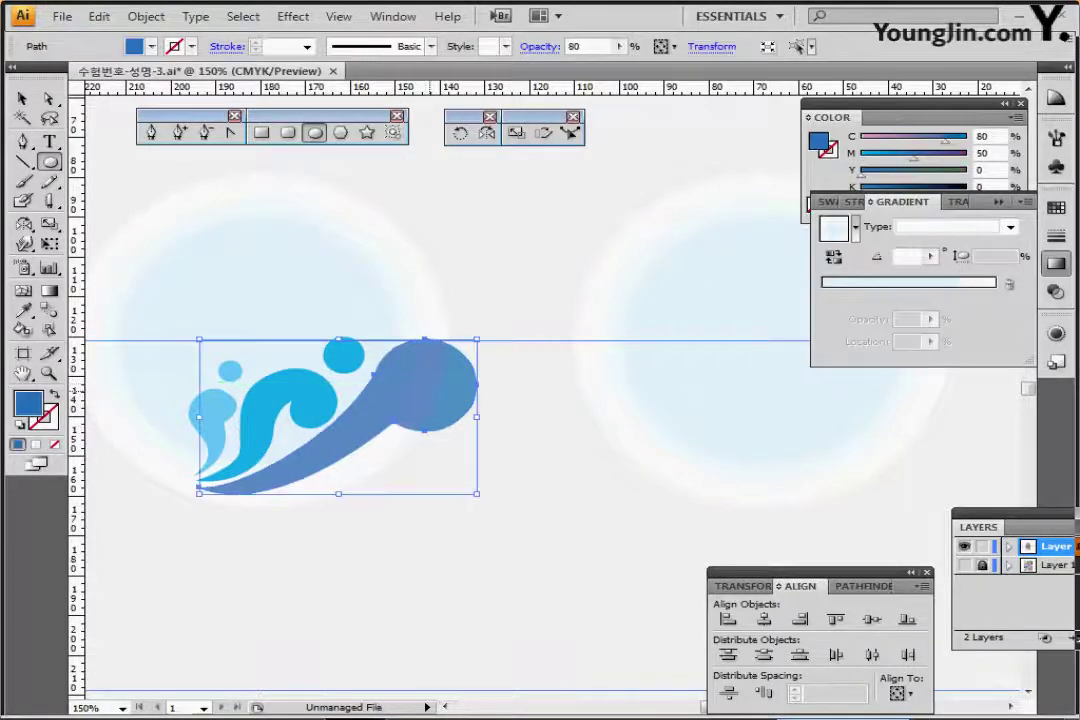
pyautogui.moveTo(428, 384); pyautogui.dragTo(476, 422)
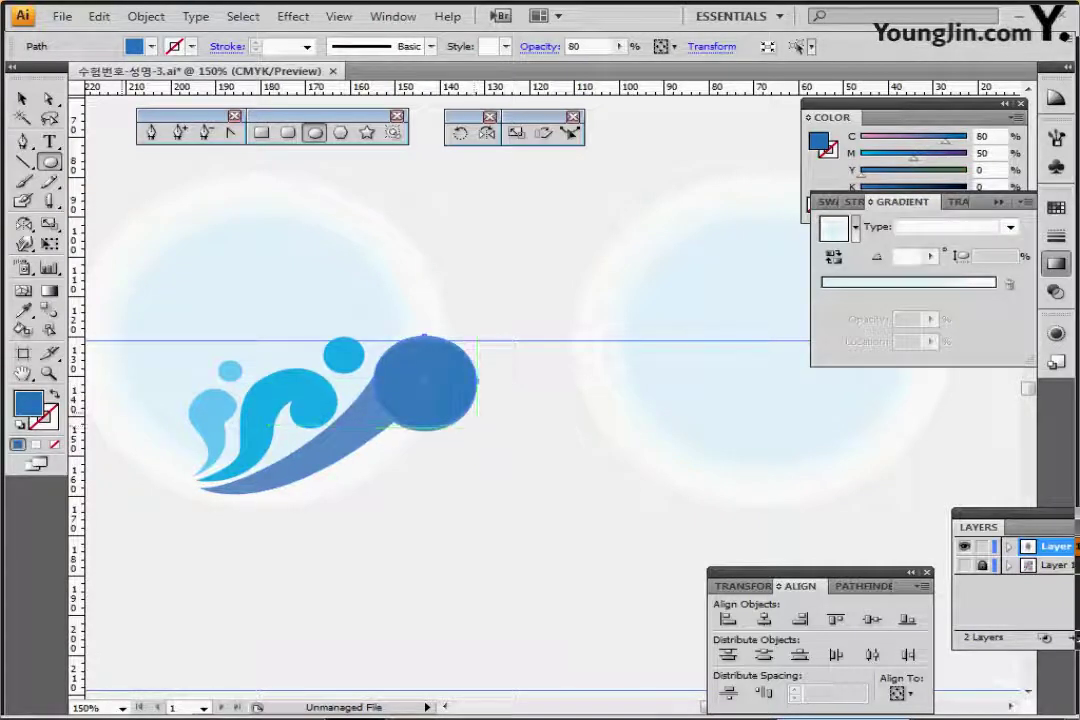
pyautogui.press('d')
pyautogui.moveTo(438, 539); pyautogui.dragTo(468, 503)
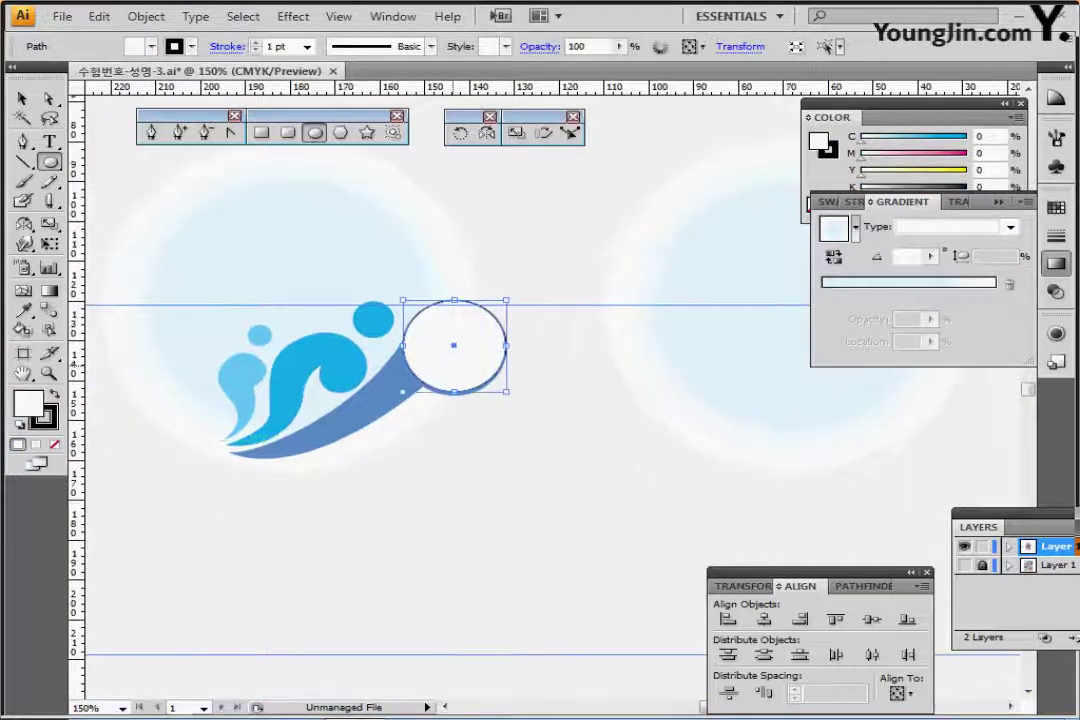
pyautogui.moveTo(454, 357); pyautogui.dragTo(456, 358)
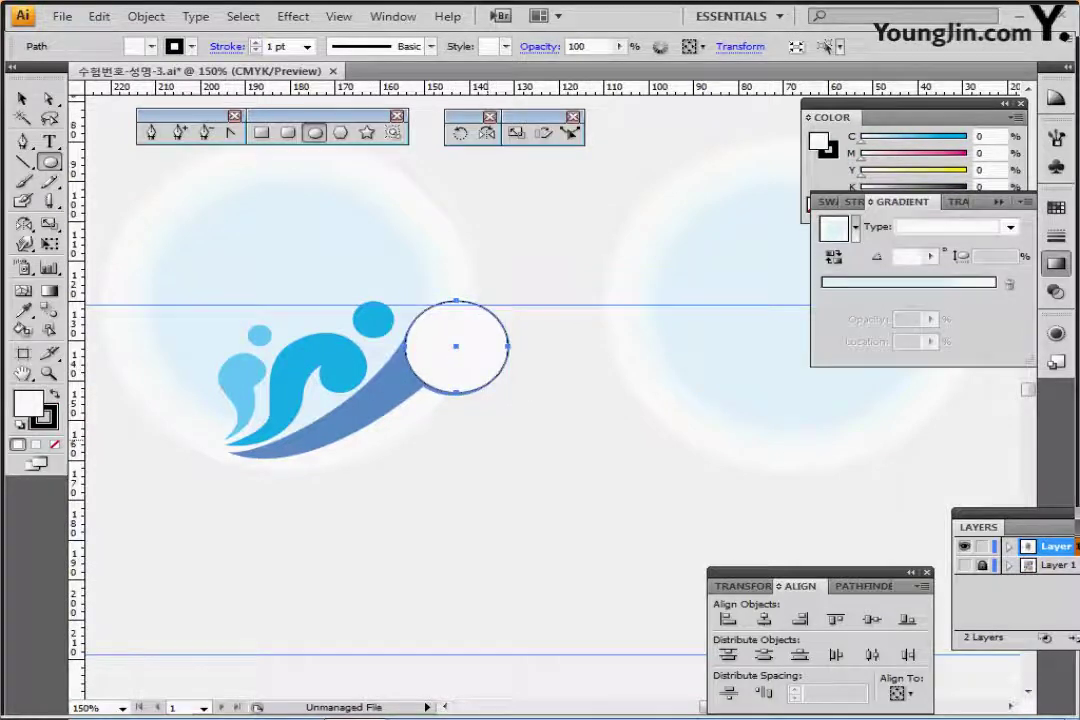
pyautogui.moveTo(497, 441); pyautogui.dragTo(519, 441)
pyautogui.hotkey('ctrl', 'shift', 'a')
# Step: Trace the large wave's tail as a closed Pen path from the head circle to the pointed tip and back, adjusting the lower curve's handle
pyautogui.press('p')
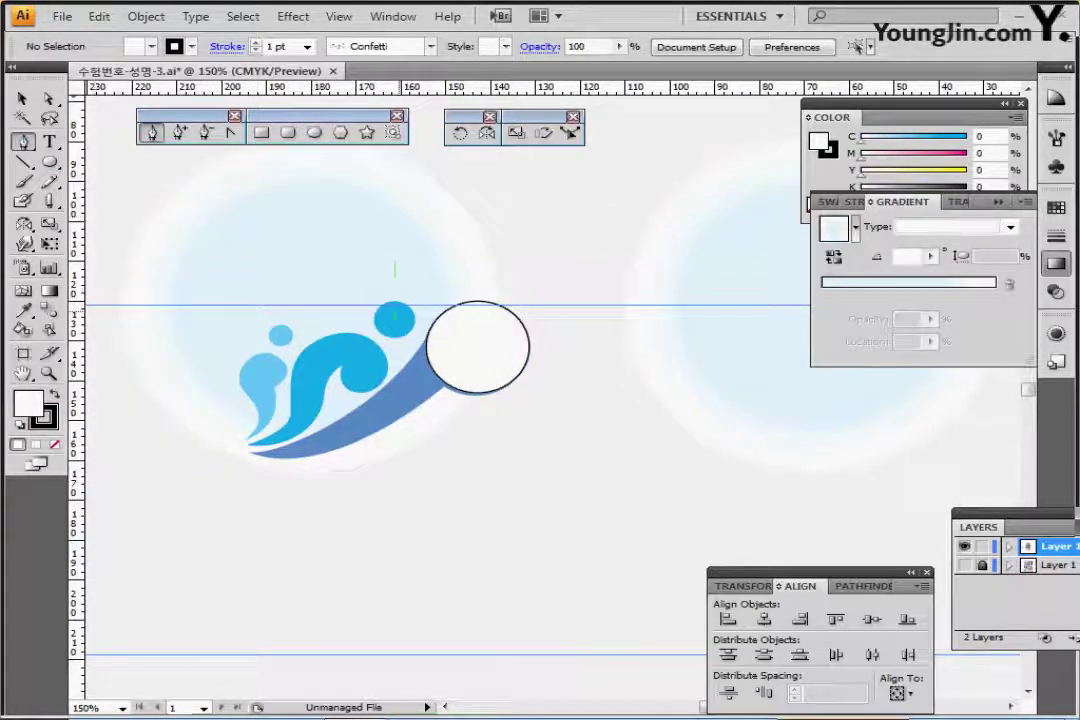
pyautogui.click(433, 331)
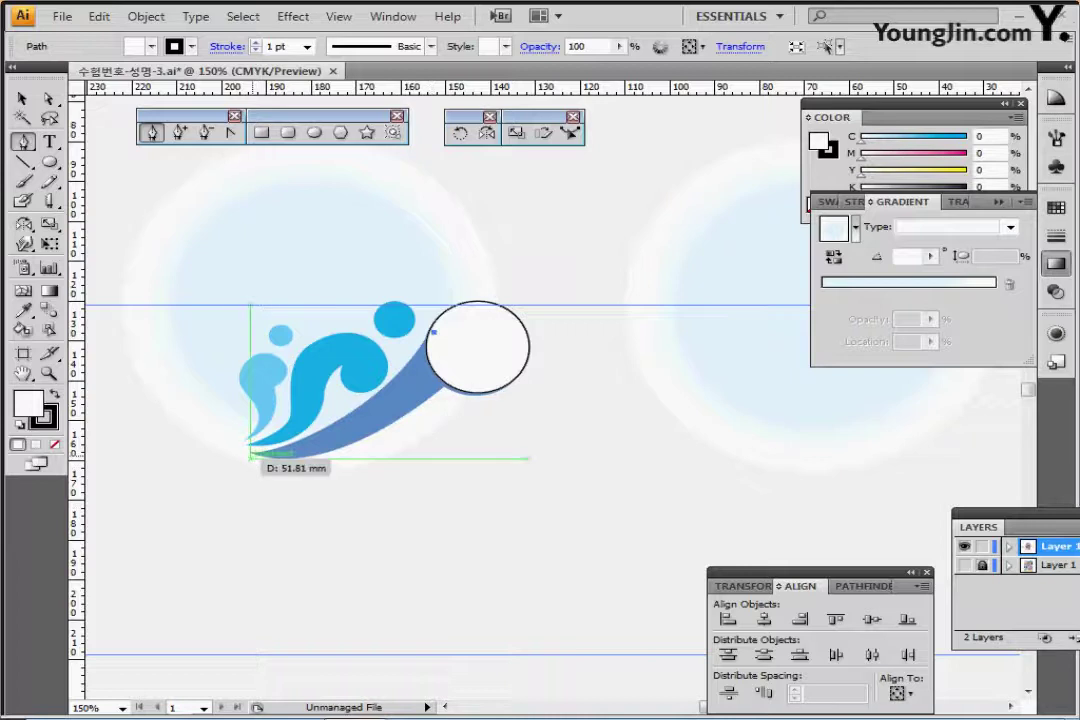
pyautogui.moveTo(251, 451); pyautogui.dragTo(163, 449)
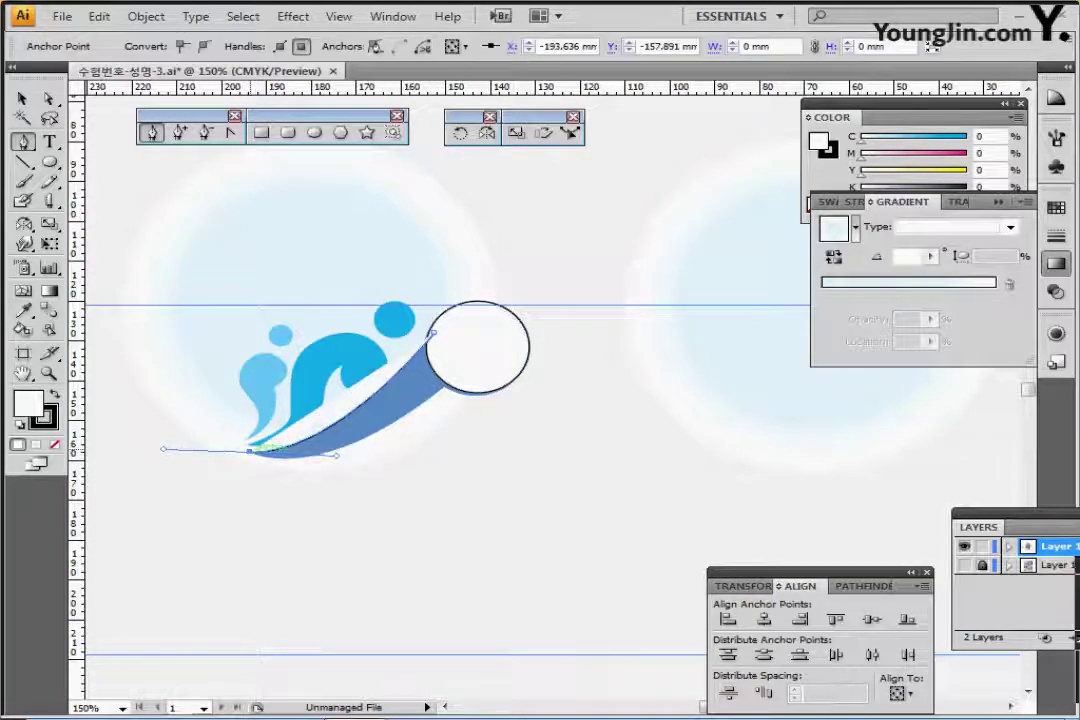
pyautogui.moveTo(454, 370); pyautogui.dragTo(534, 290)
pyautogui.press('ctrl')
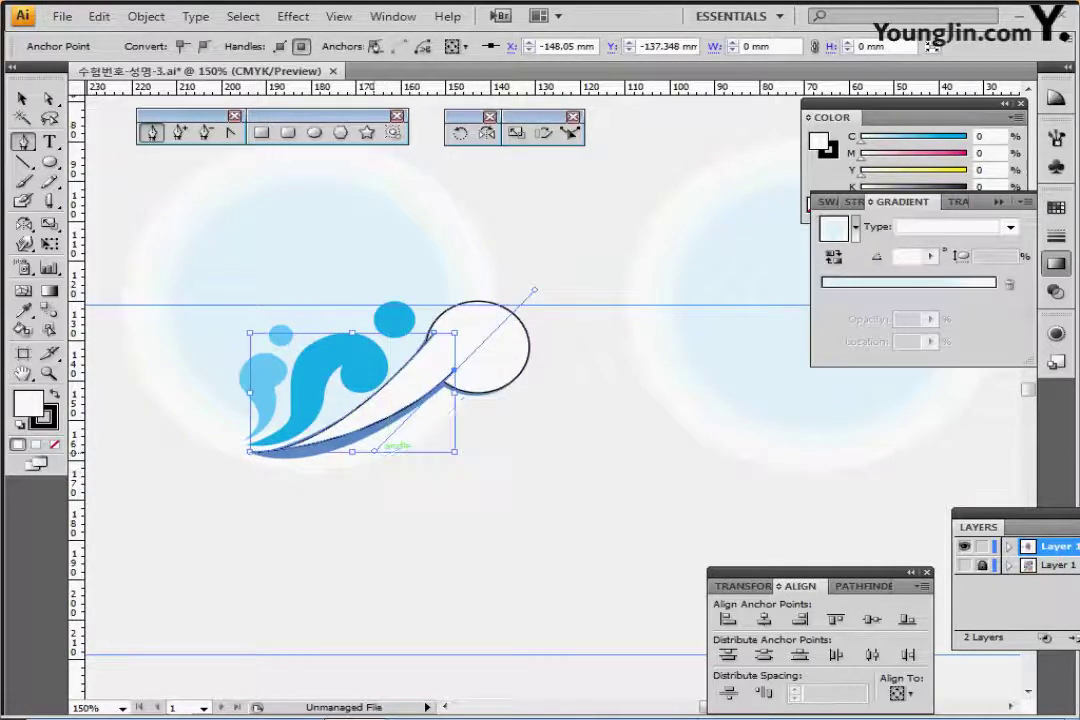
pyautogui.moveTo(374, 450); pyautogui.dragTo(313, 494)
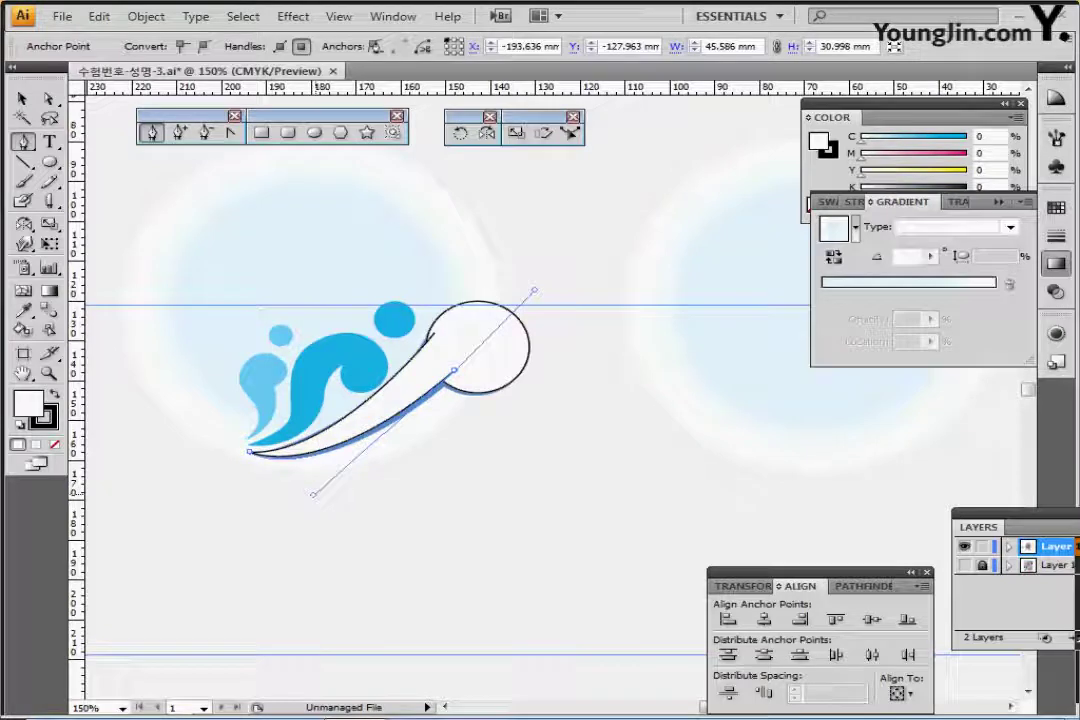
pyautogui.moveTo(313, 494); pyautogui.dragTo(313, 494)
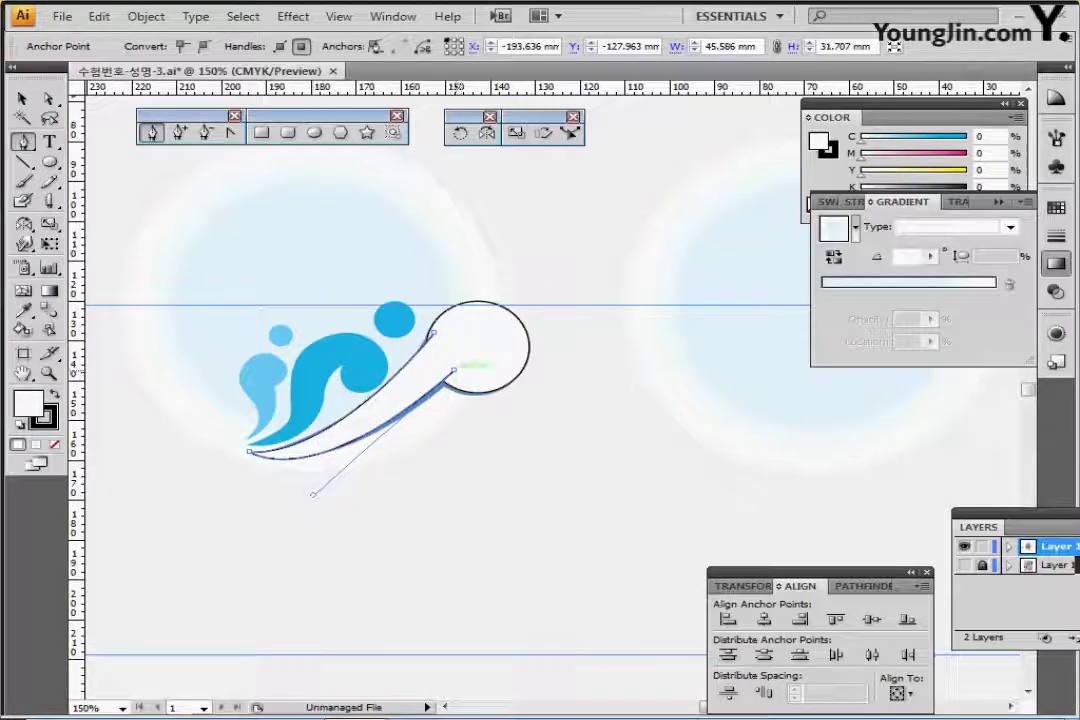
pyautogui.press('ctrl')
pyautogui.moveTo(453, 370); pyautogui.dragTo(432, 331)
pyautogui.click(434, 332)
# Step: Shift the tail's lower anchor point beside the circle down slightly and adjust its handle to follow the reference curve
pyautogui.press('a')
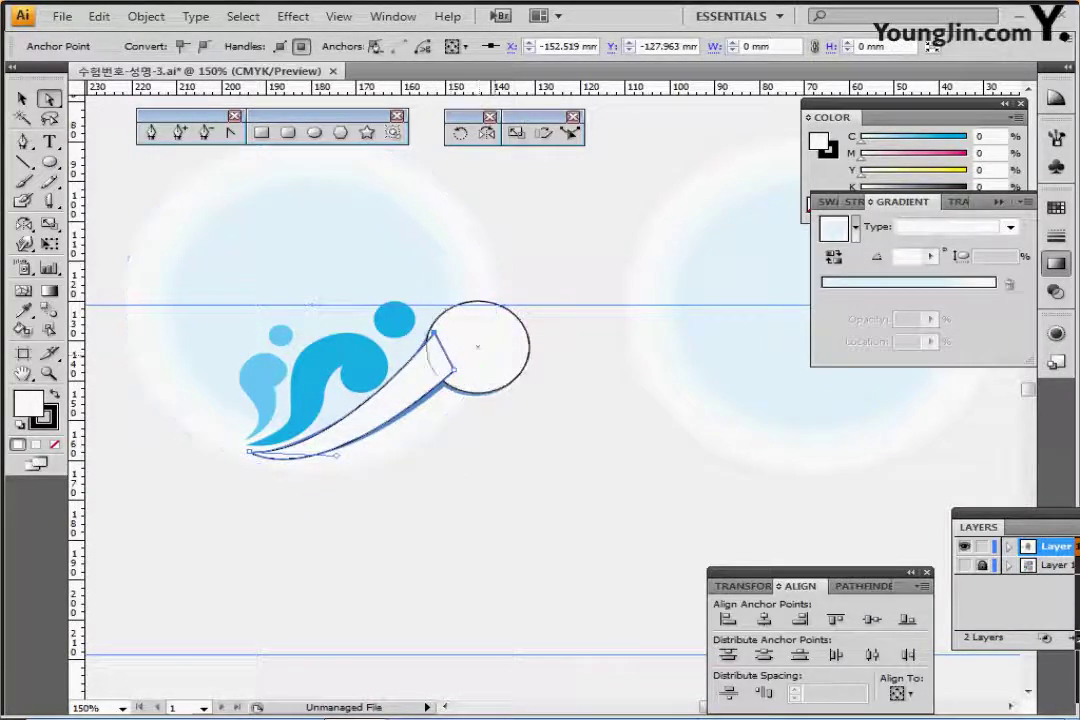
pyautogui.click(455, 371)
pyautogui.moveTo(455, 370); pyautogui.dragTo(455, 376)
pyautogui.moveTo(313, 500); pyautogui.dragTo(318, 490)
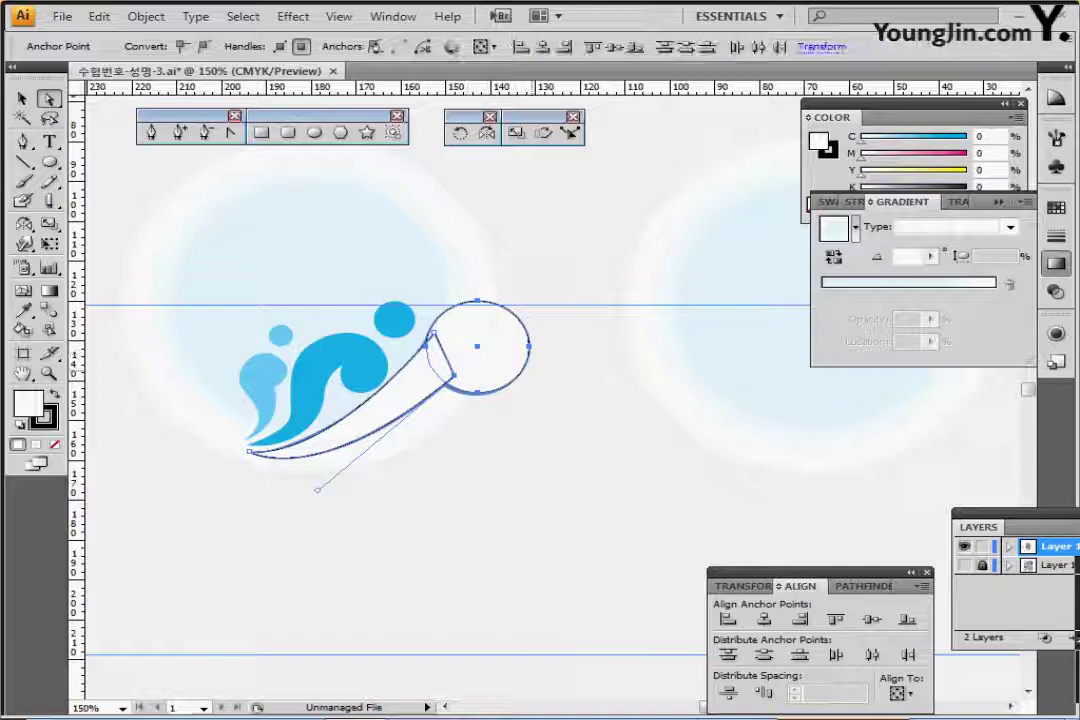
# Step: Unite the head circle and the tail path into a single shape
pyautogui.click(863, 587)
pyautogui.click(727, 621)
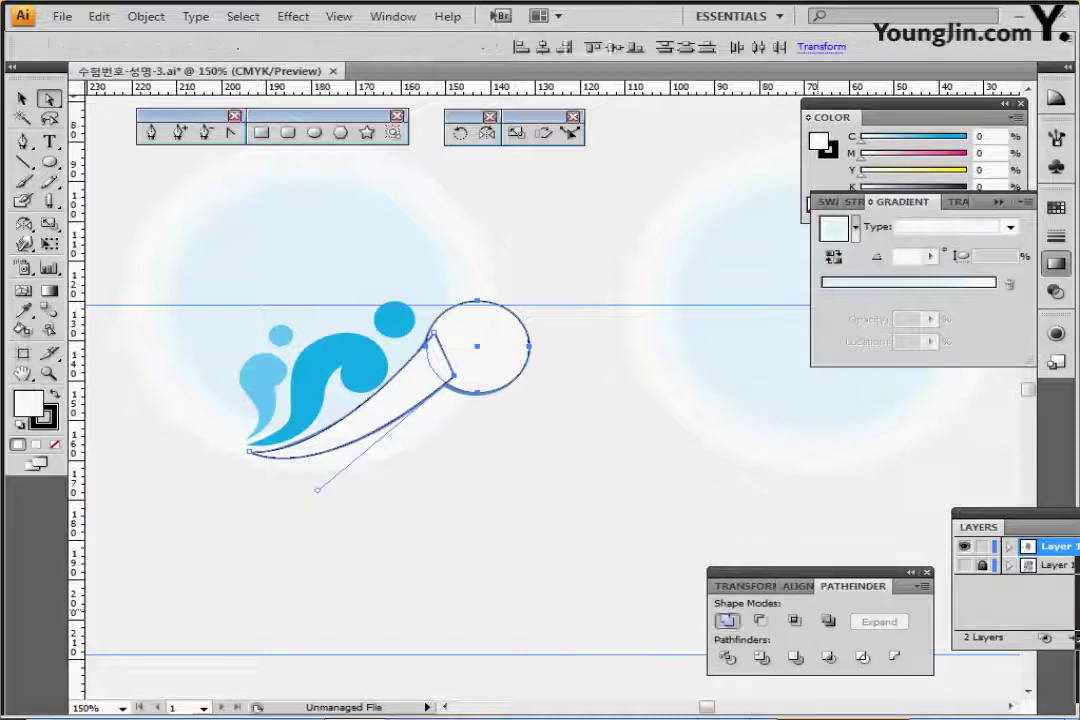
pyautogui.click(727, 621)
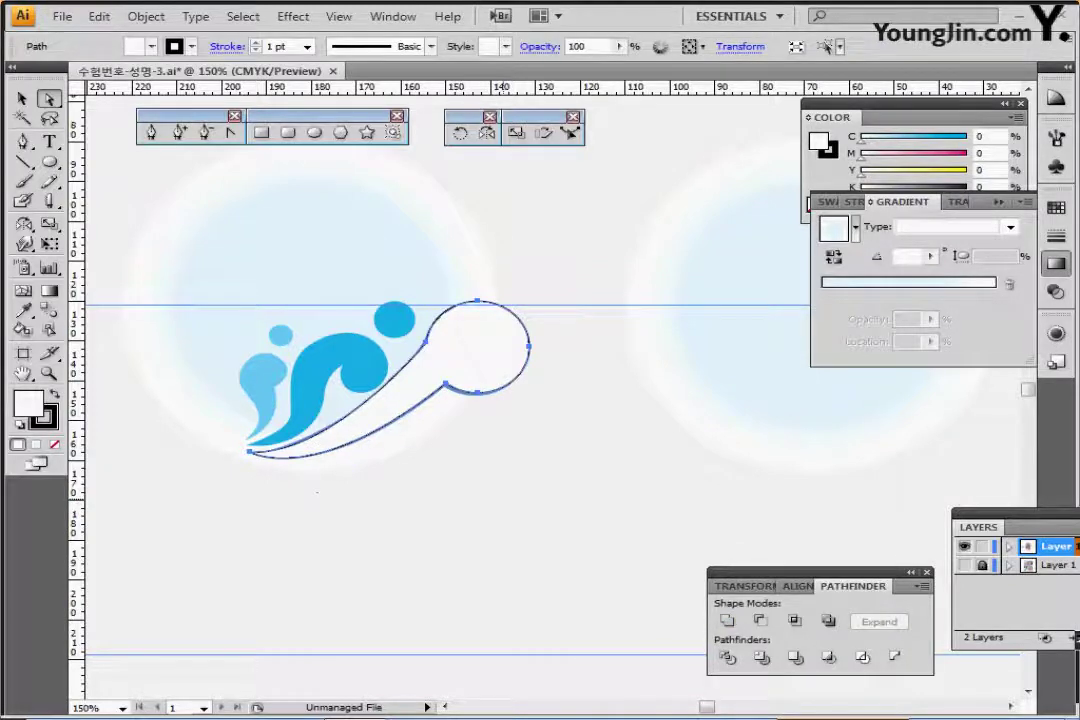
# Step: Apply the darkest blue of the reference colour swatches to the united wave shape and set its opacity to 0%
pyautogui.moveTo(341, 465); pyautogui.dragTo(524, 486)
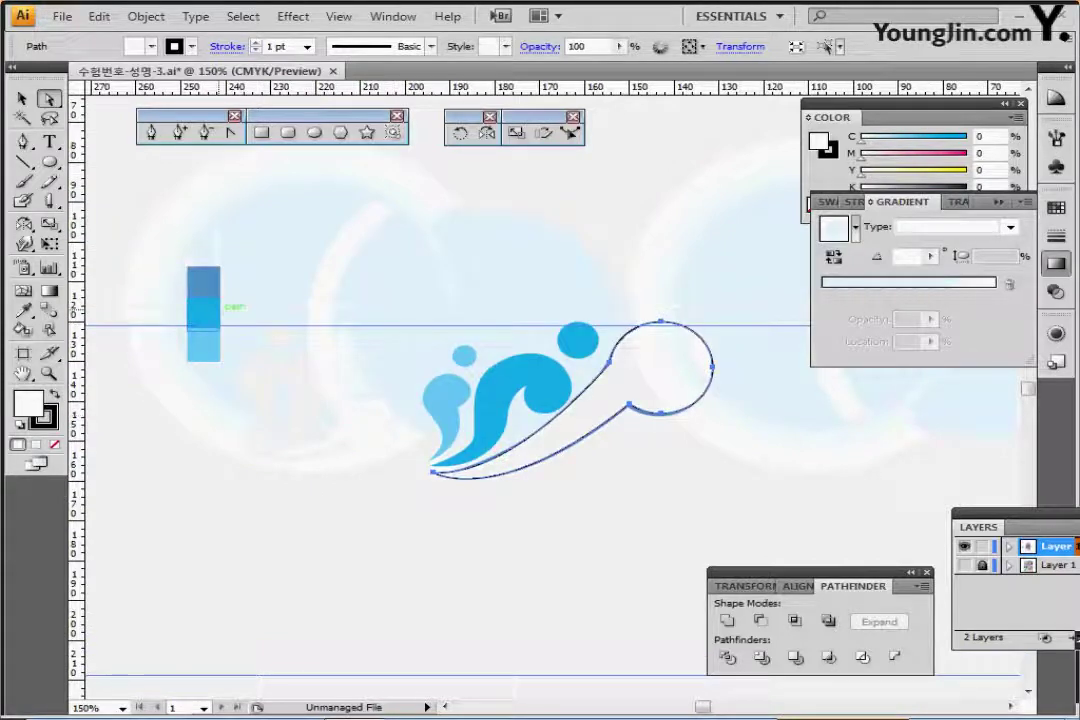
pyautogui.press('i')
pyautogui.click(204, 282)
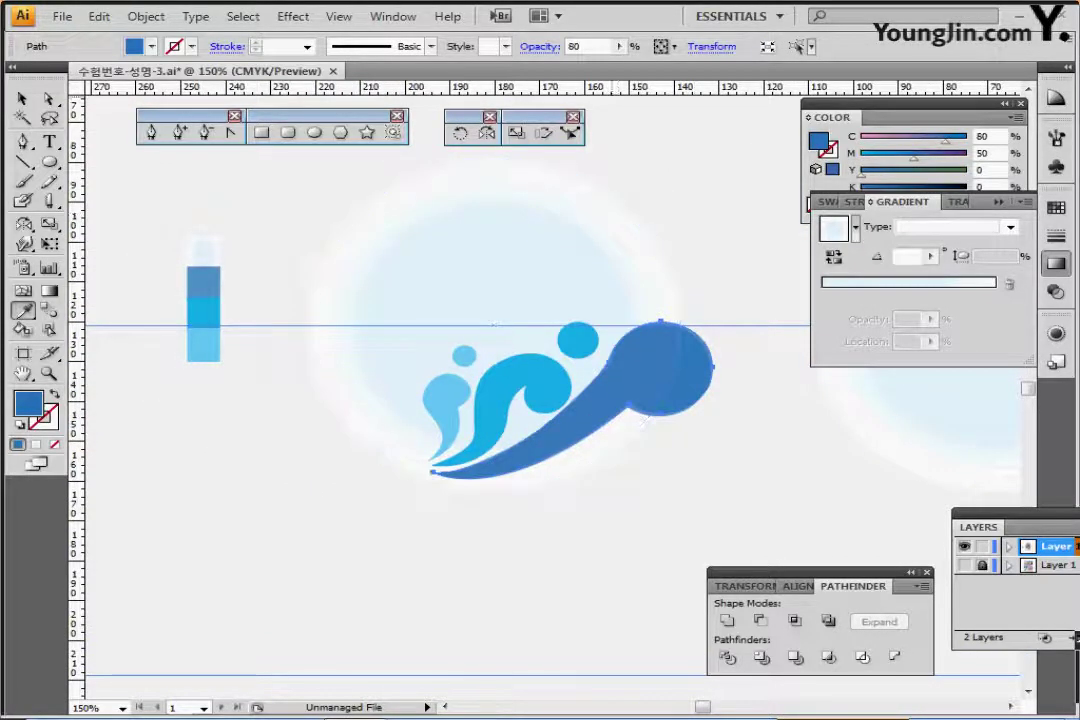
pyautogui.doubleClick(578, 46)
pyautogui.write('0')
pyautogui.press('Return')
pyautogui.moveTo(620, 440); pyautogui.dragTo(481, 423)
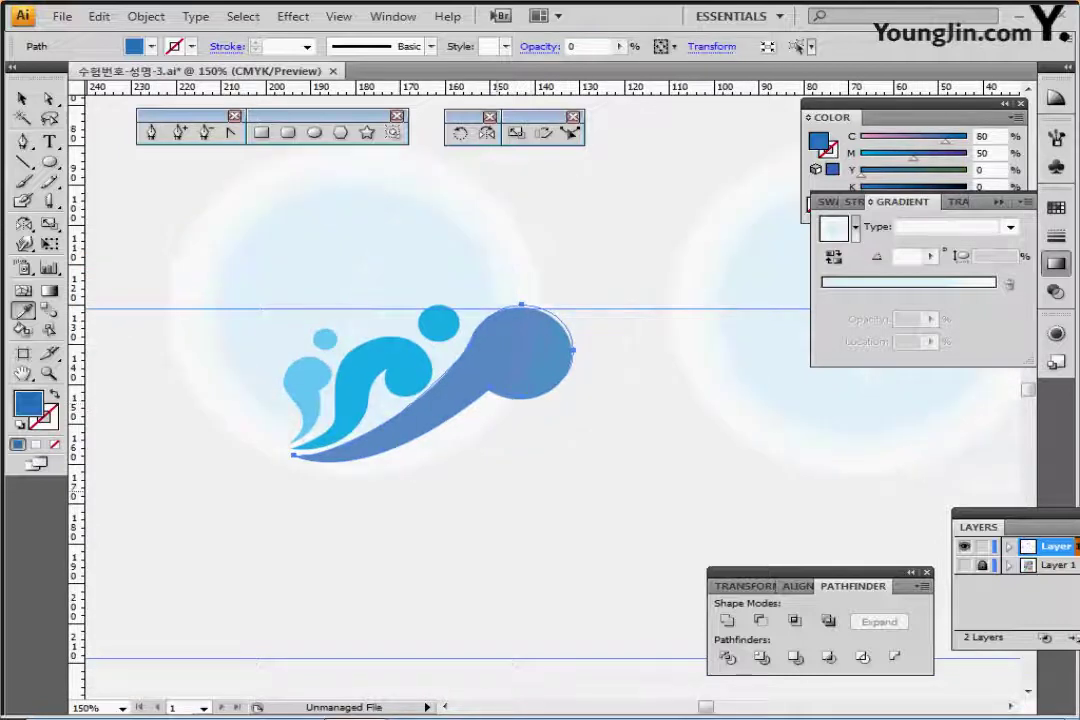
# Step: Inspect the fill colour and opacity of each wave and droplet shape in the logo
pyautogui.keyDown('ctrl'); pyautogui.click(355, 395); pyautogui.keyUp('ctrl')
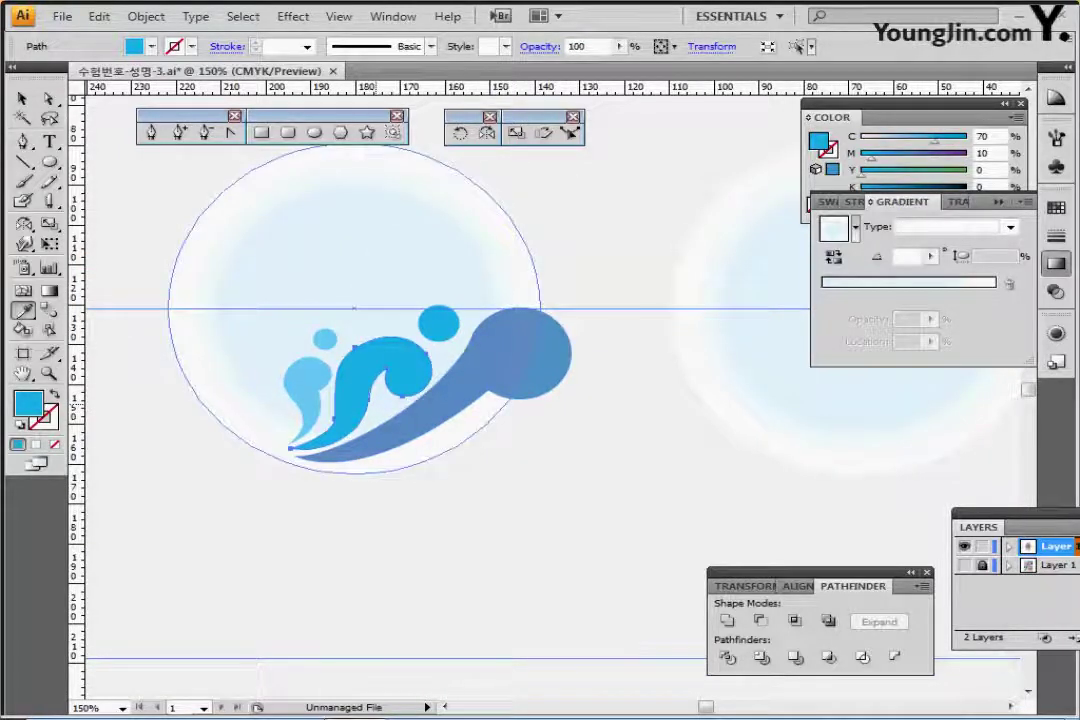
pyautogui.keyDown('ctrl'); pyautogui.click(296, 373); pyautogui.keyUp('ctrl')
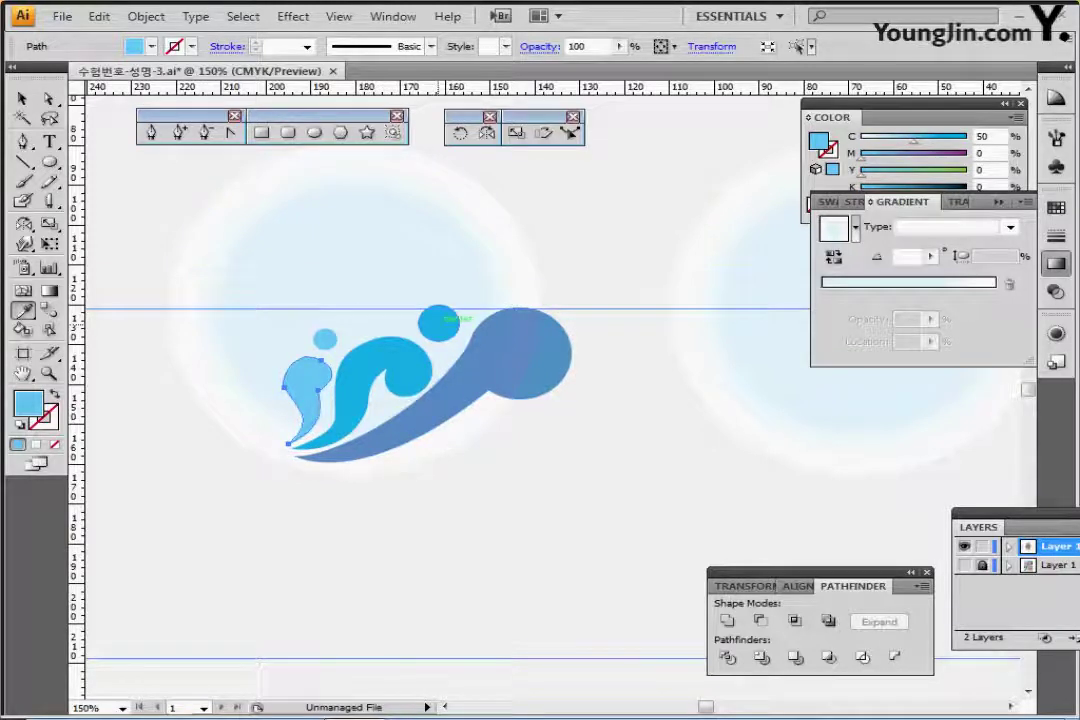
pyautogui.keyDown('ctrl'); pyautogui.click(439, 321); pyautogui.keyUp('ctrl')
pyautogui.keyDown('ctrl'); pyautogui.click(325, 338); pyautogui.keyUp('ctrl')
pyautogui.keyDown('ctrl'); pyautogui.click(150, 220); pyautogui.keyUp('ctrl')
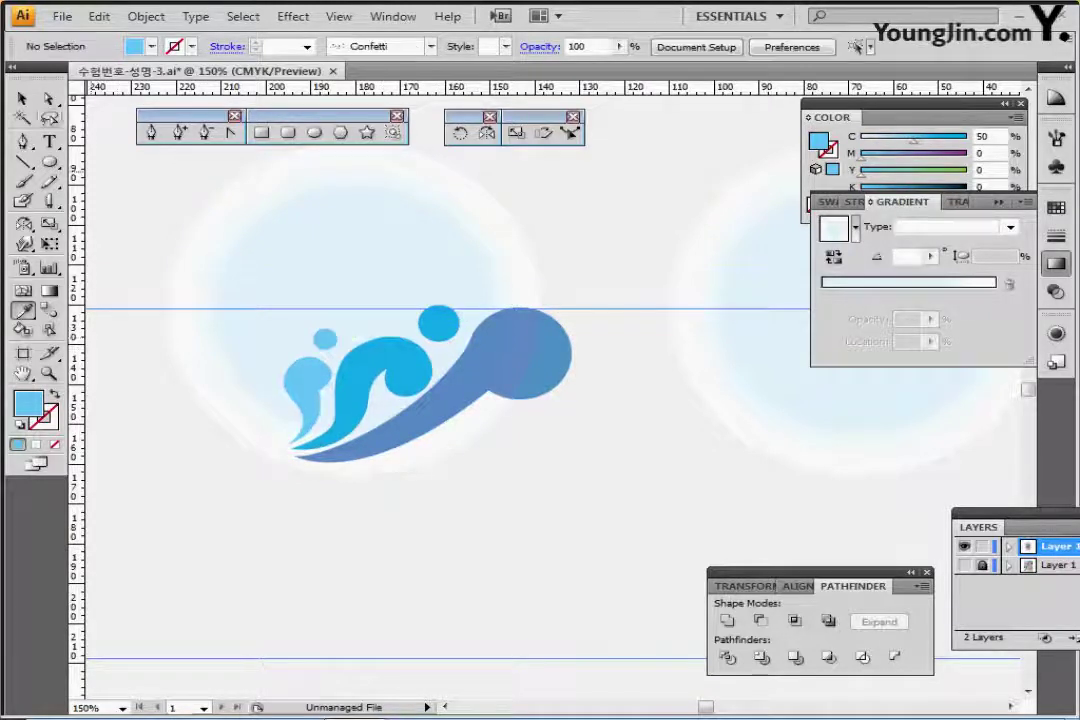
pyautogui.press('v')
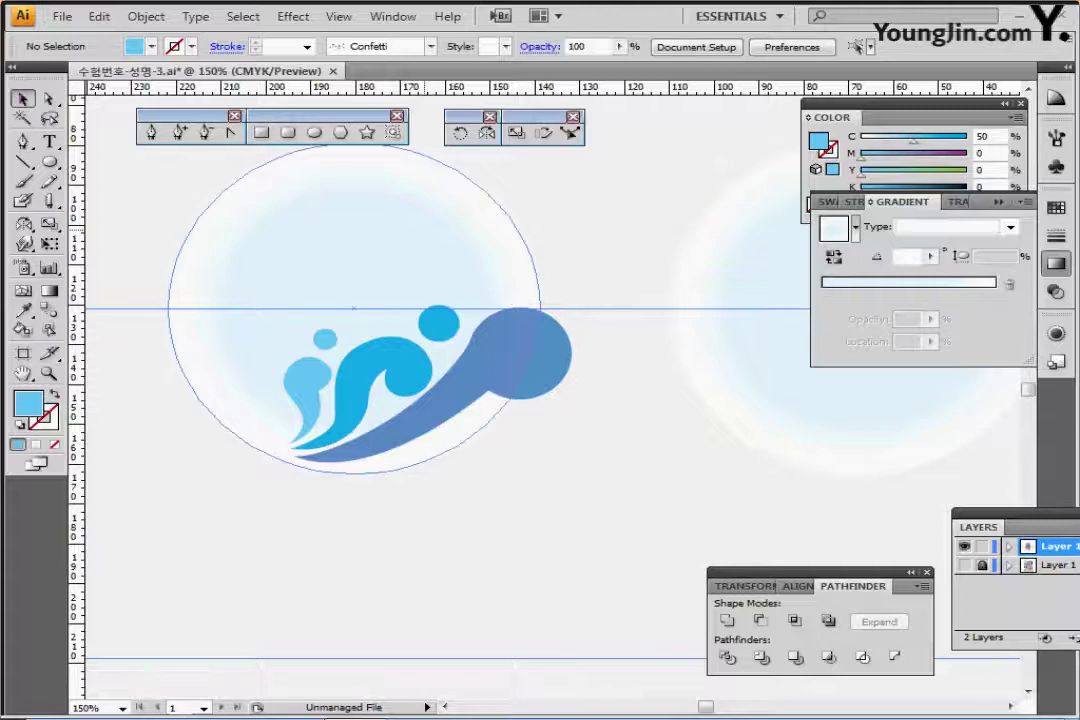
pyautogui.click(510, 350)
pyautogui.click(564, 470)
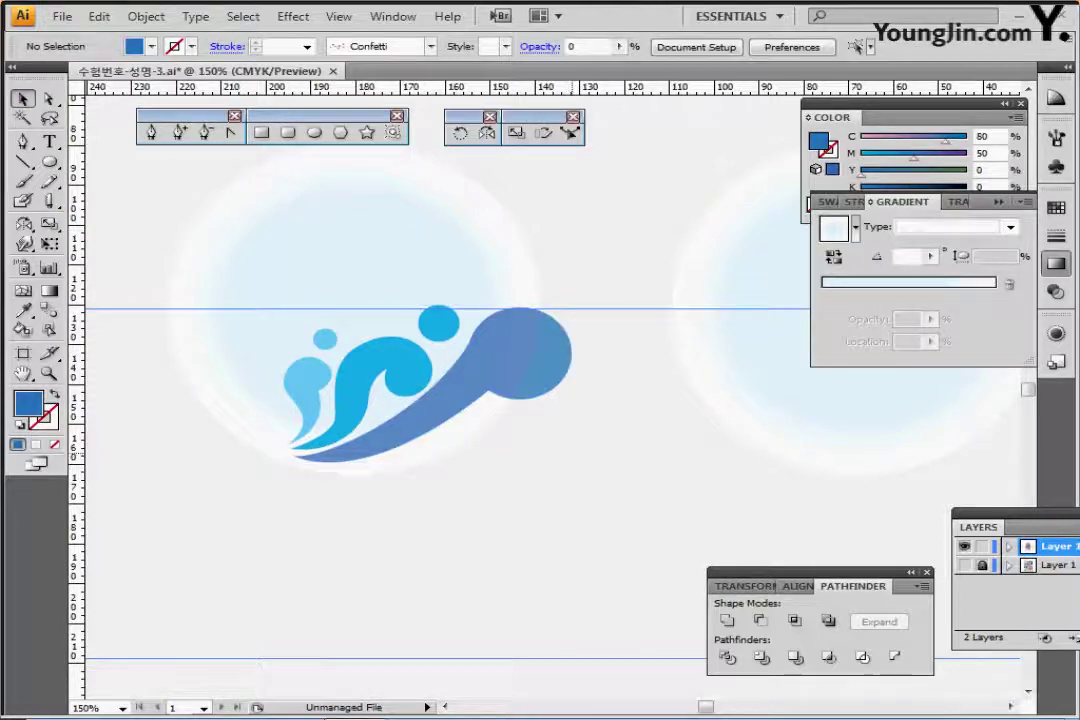
# Step: Place the wave logo with its pale circle on the poster, centred on the guide crossing at the upper left, and save the document
pyautogui.scroll(-2, 513, 316)
pyautogui.moveTo(513, 316); pyautogui.dragTo(716, 302)
pyautogui.click(270, 287)
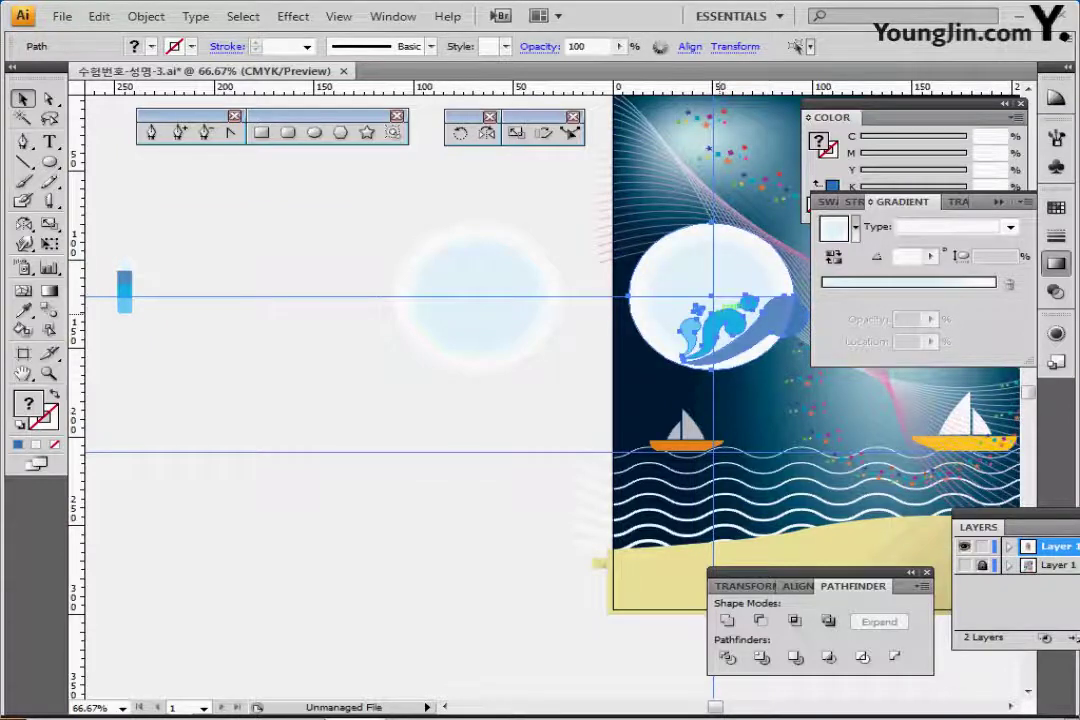
pyautogui.hotkey('ctrl', 's')
pyautogui.moveTo(515, 306); pyautogui.dragTo(332, 327)
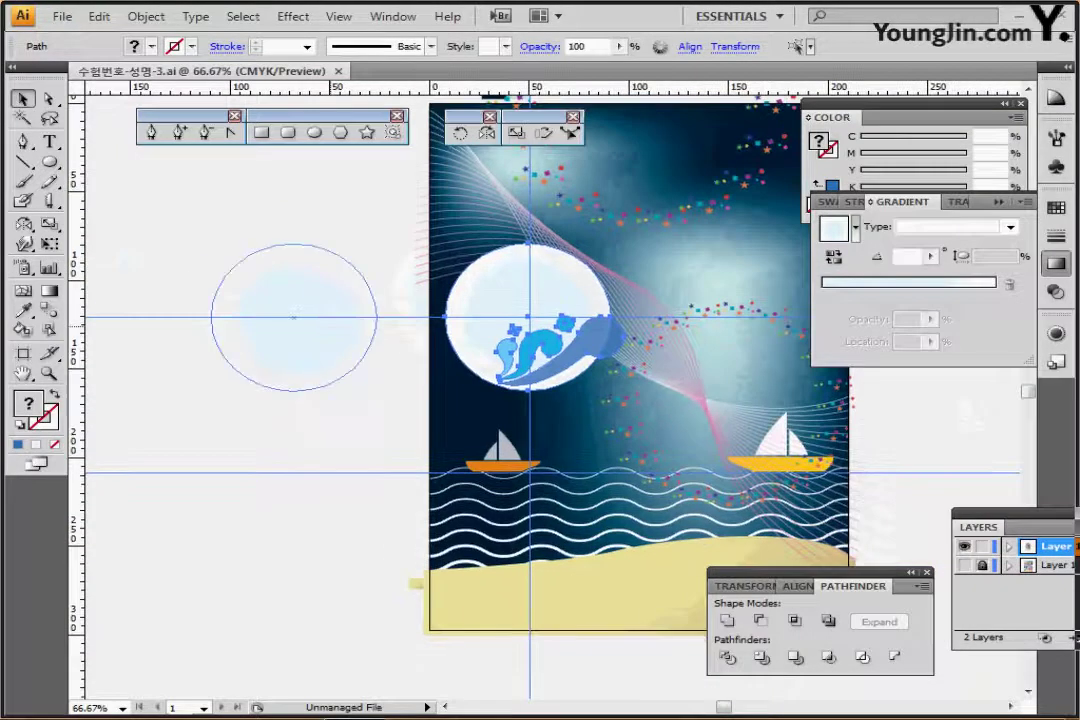
# Step: Delete the spare pale circle beside the poster
pyautogui.click(332, 327)
pyautogui.press('Delete')
pyautogui.moveTo(505, 249); pyautogui.dragTo(362, 245)
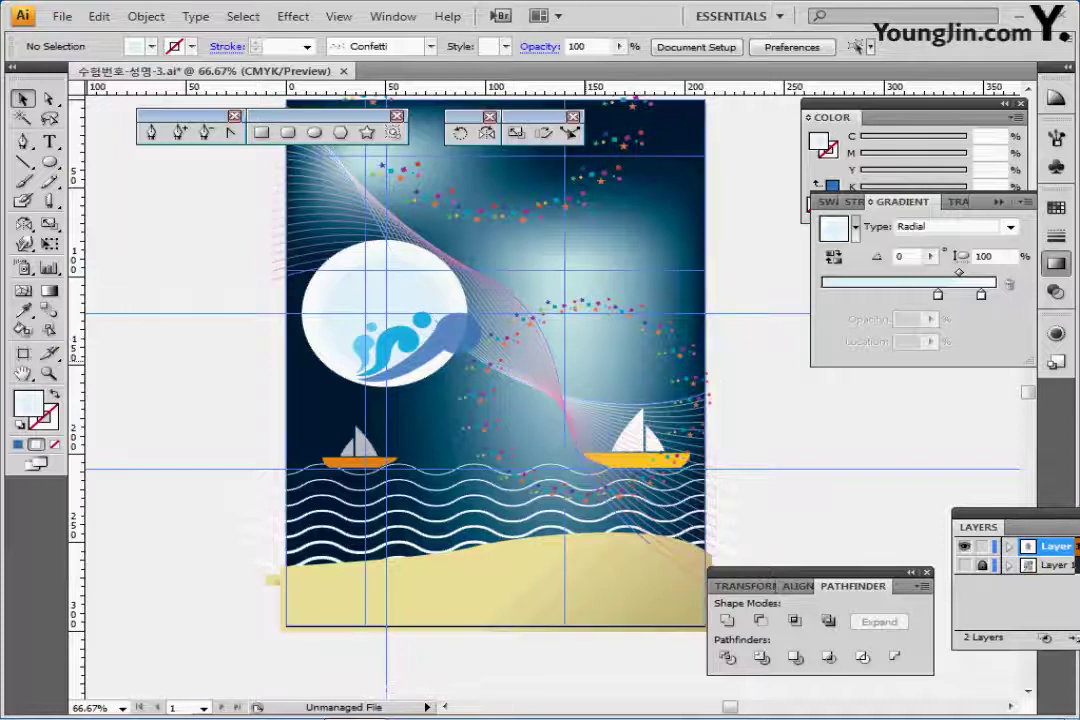
# Step: Set up the Symbol Sprayer with the first of the two ice cream cone symbols
pyautogui.hotkey('shift', 's')
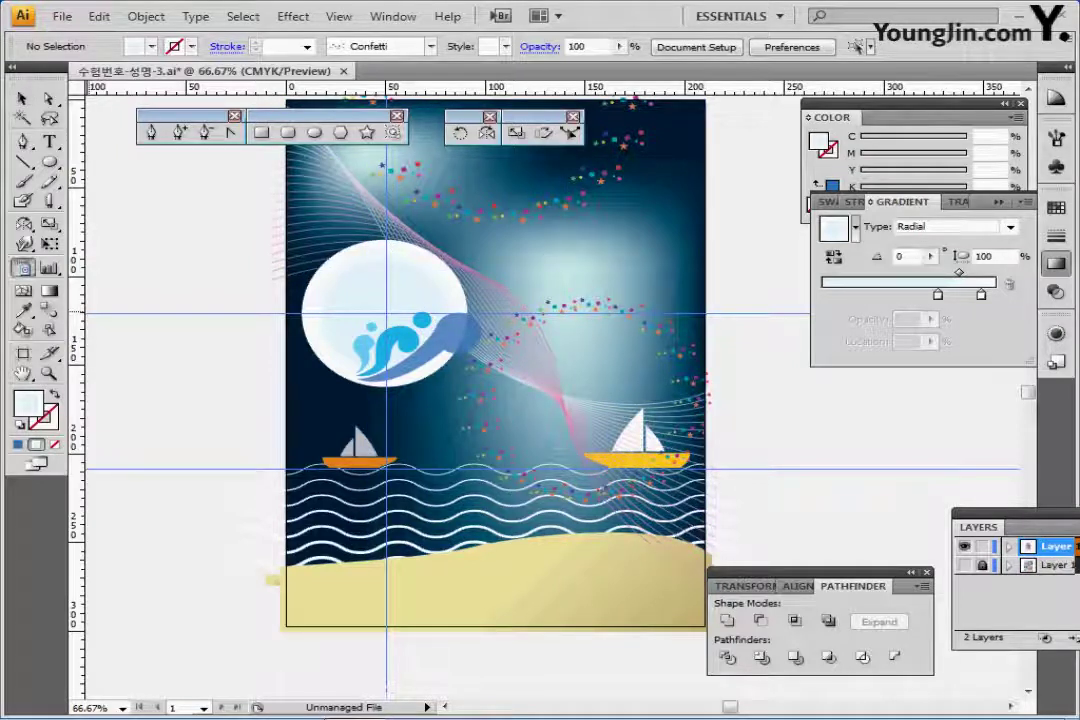
pyautogui.moveTo(23, 268); pyautogui.dragTo(112, 273)
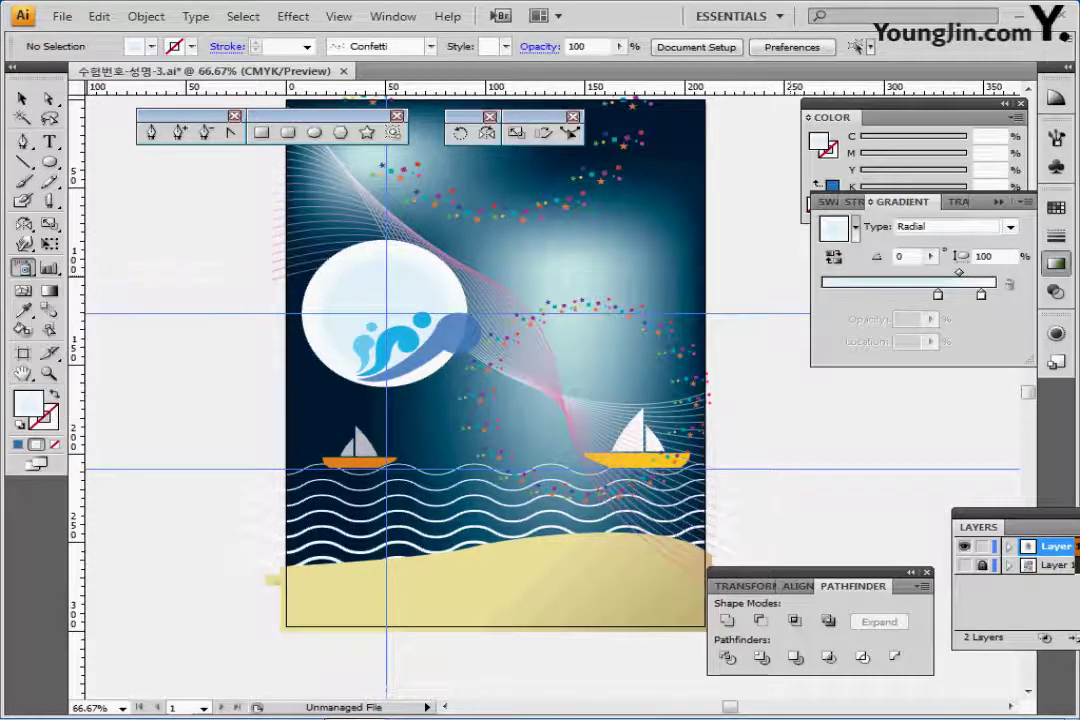
pyautogui.click(1056, 264)
pyautogui.click(1056, 167)
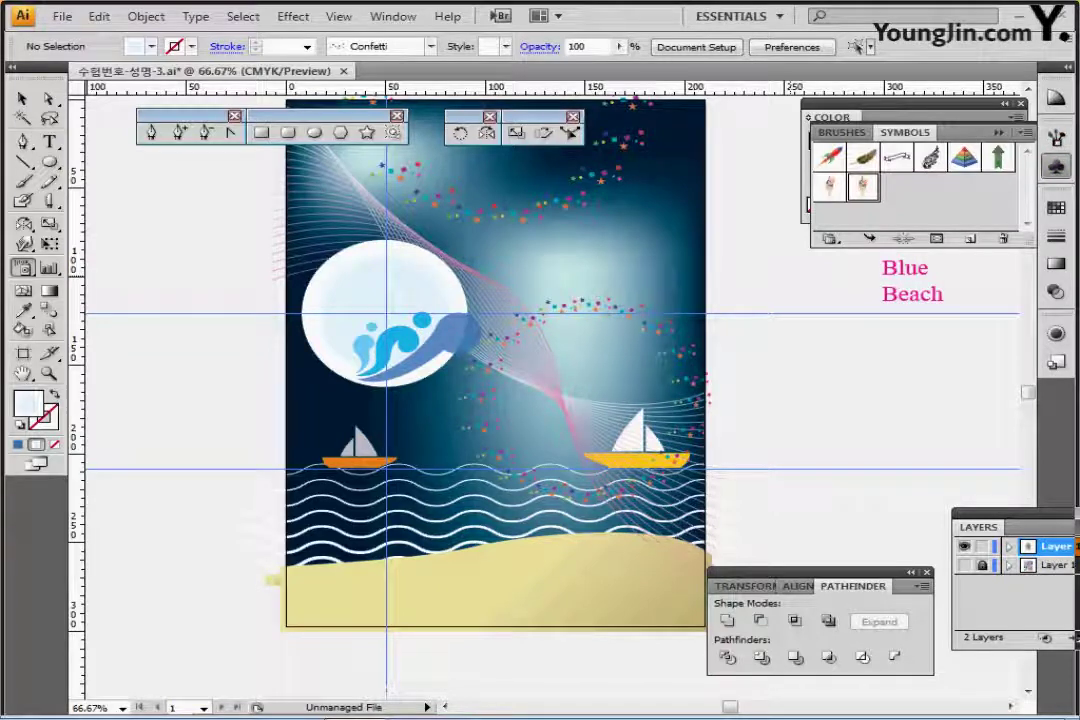
pyautogui.click(830, 187)
pyautogui.click(1056, 167)
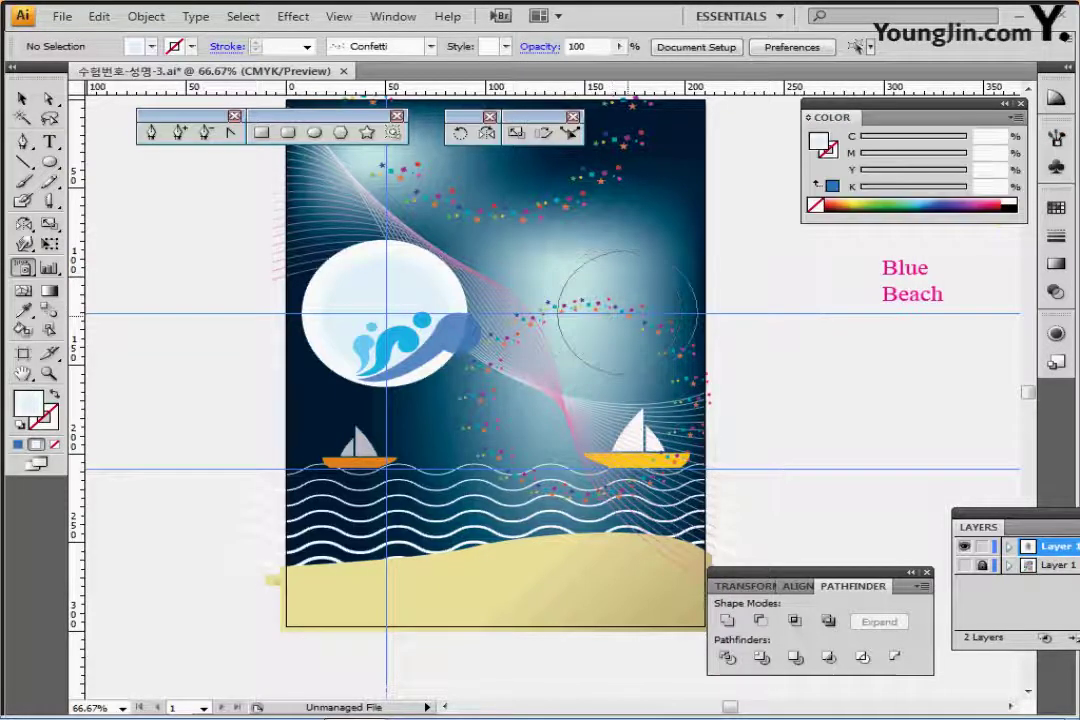
# Step: Spray ice cream cones over the logo circle, upper-right sky, poster centre, orange sailboat, and the middle and right of the shoreline
pyautogui.moveTo(422, 330)
pyautogui.mouseDown()
pyautogui.moveTo(424, 358)
pyautogui.moveTo(454, 397)
pyautogui.mouseUp()
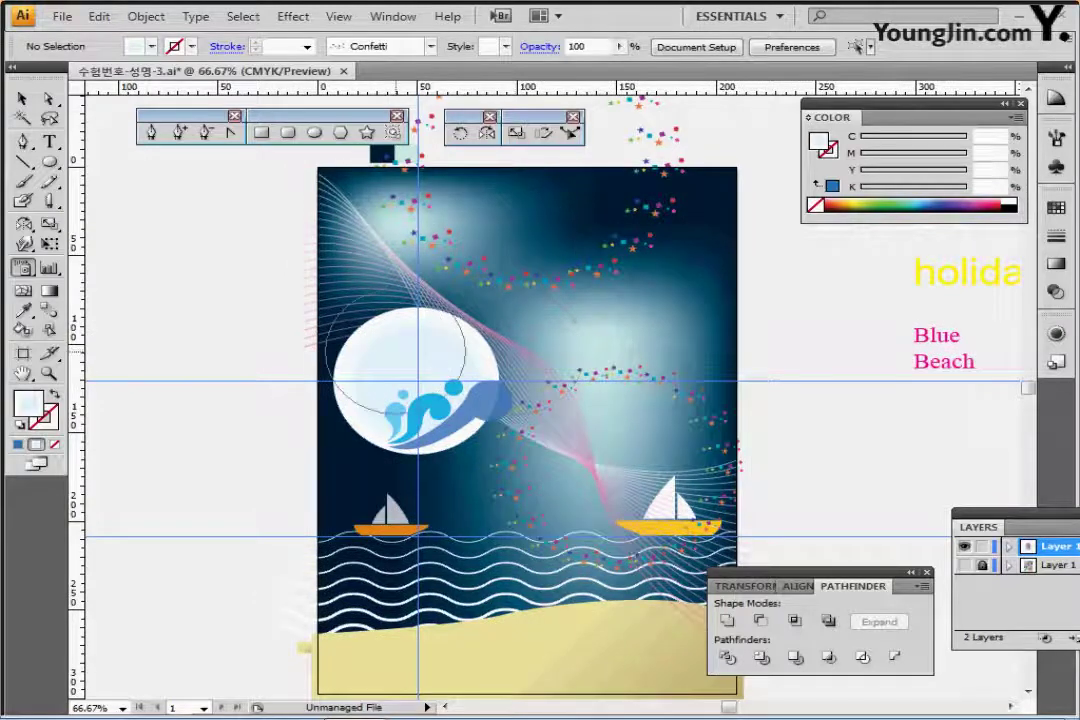
pyautogui.click(405, 352)
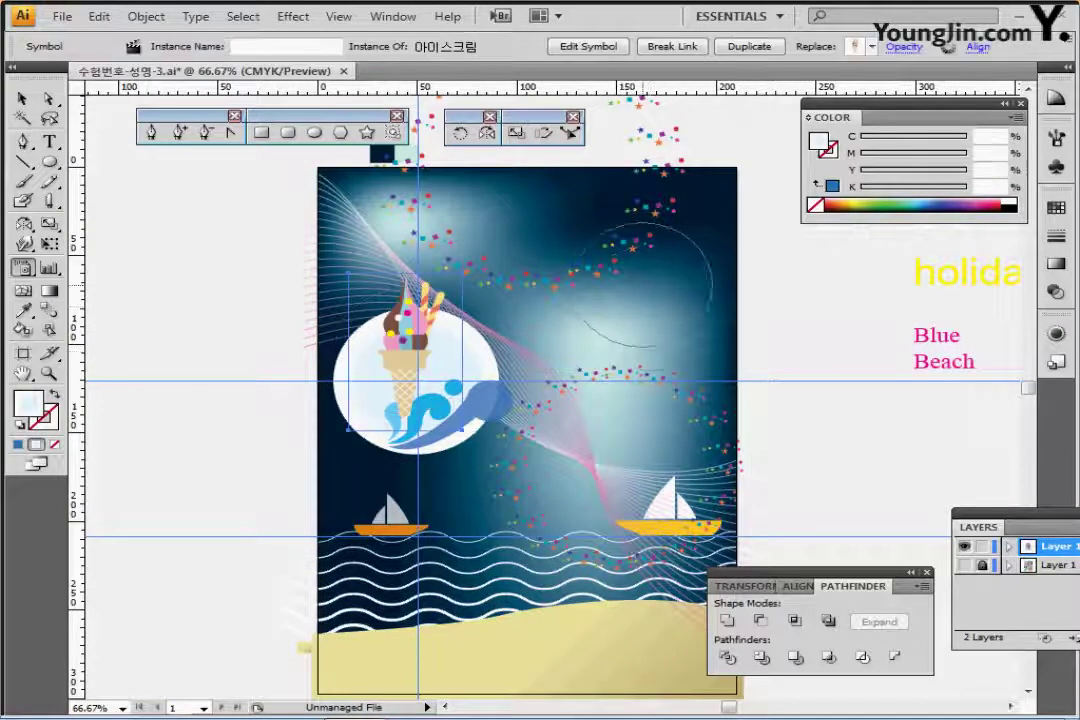
pyautogui.click(635, 295)
pyautogui.click(545, 405)
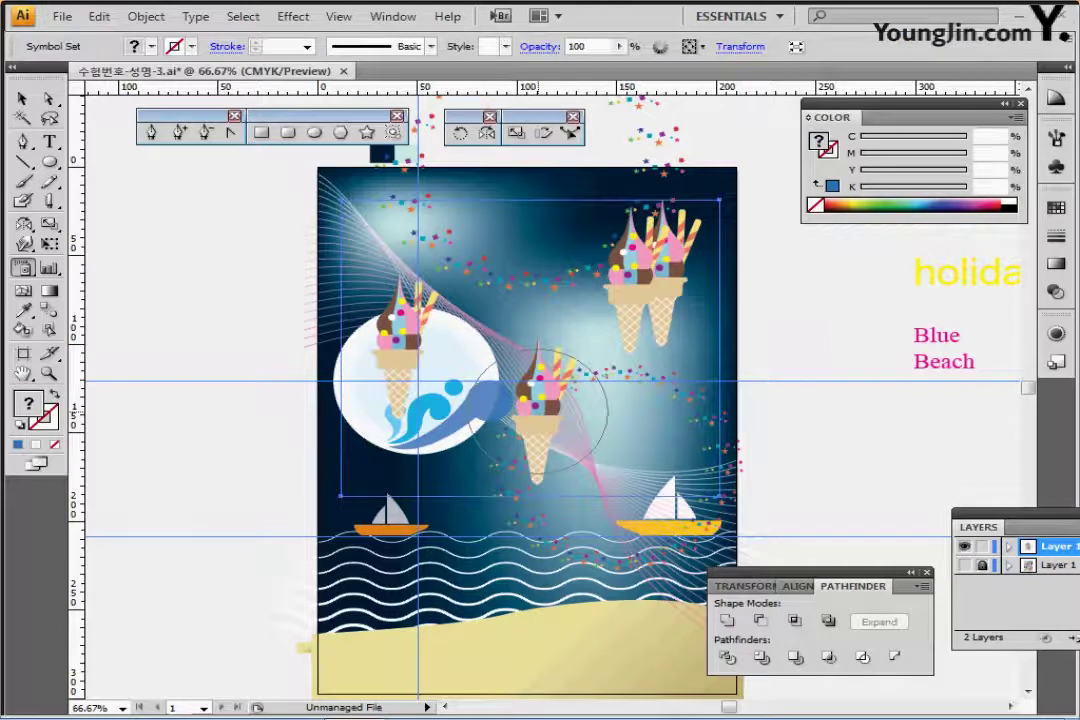
pyautogui.click(395, 535)
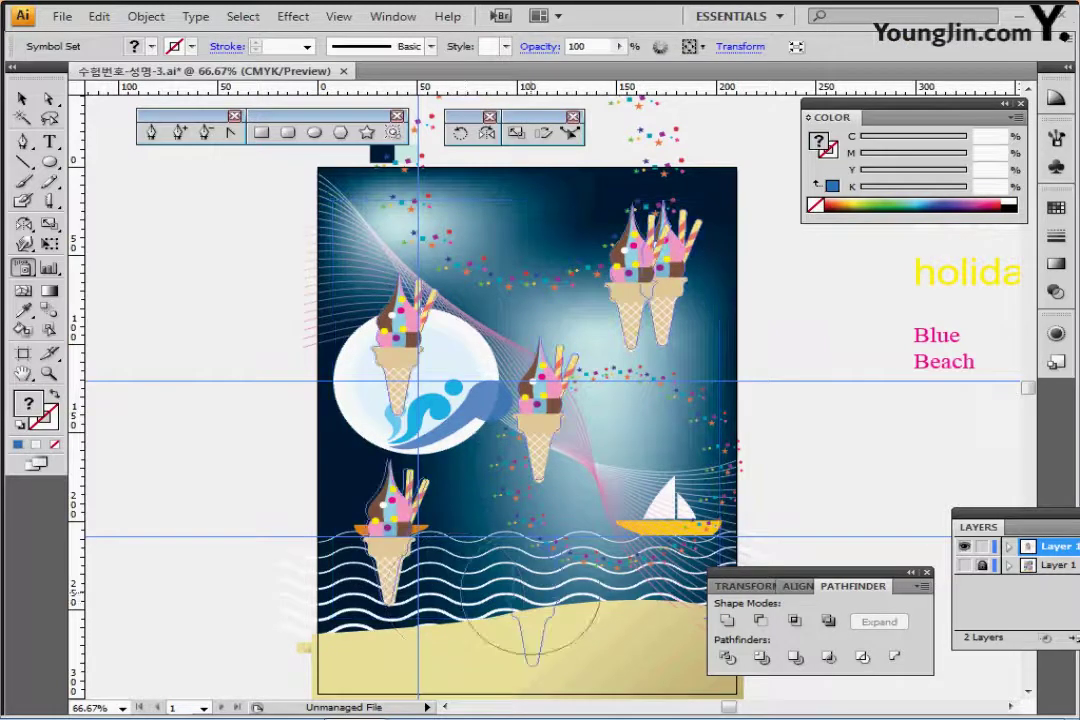
pyautogui.click(538, 590)
pyautogui.click(645, 590)
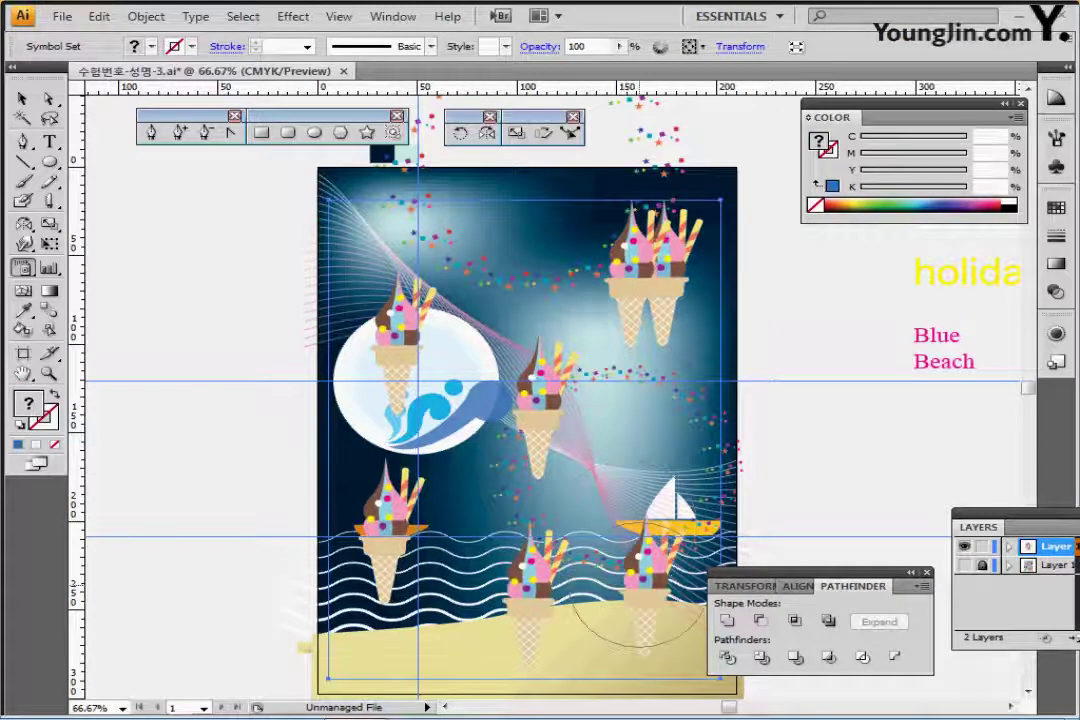
# Step: Detach the symbolism tools into a floating set over the canvas
pyautogui.moveTo(565, 420); pyautogui.dragTo(434, 386)
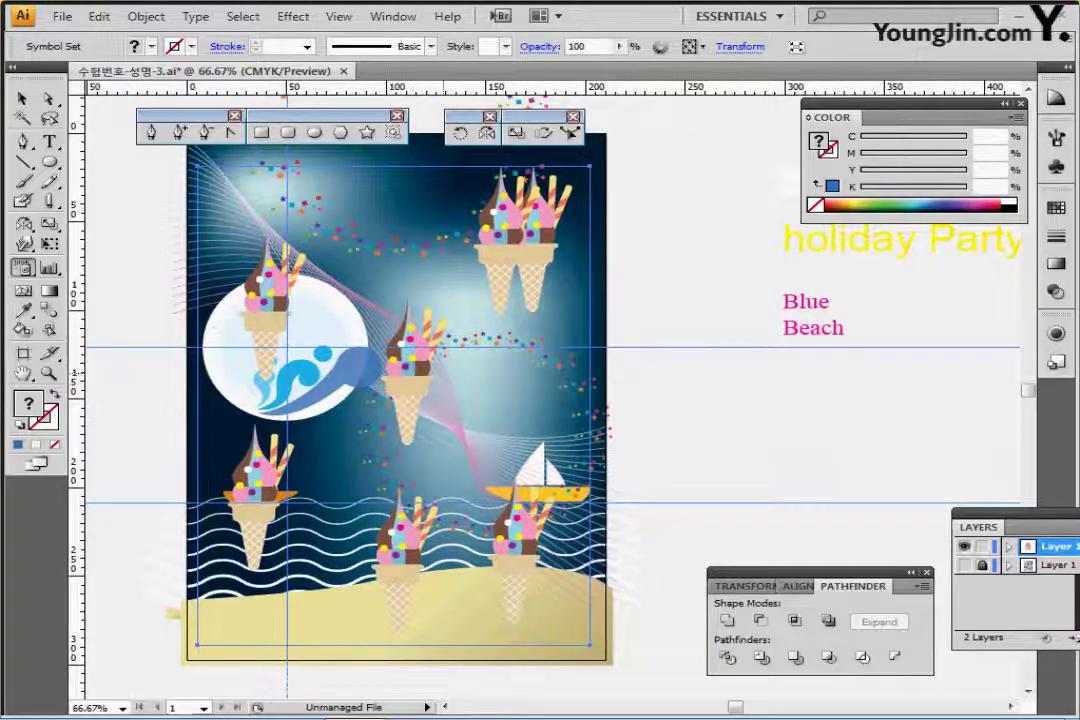
pyautogui.click(22, 268)
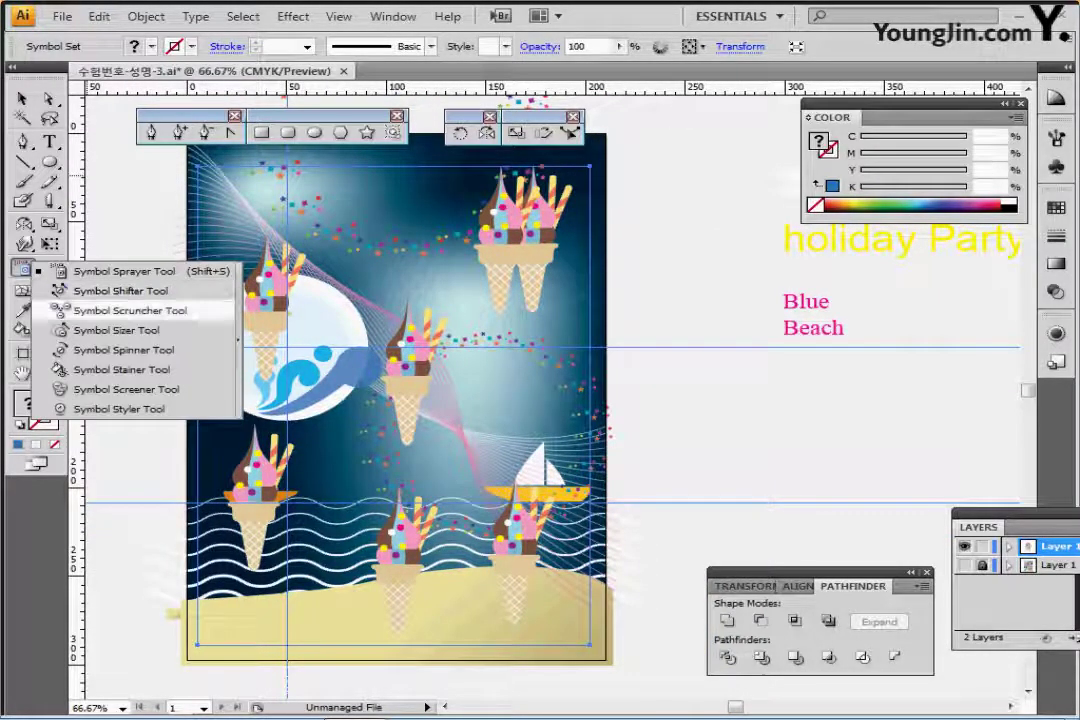
pyautogui.click(239, 340)
pyautogui.moveTo(141, 273); pyautogui.dragTo(260, 177)
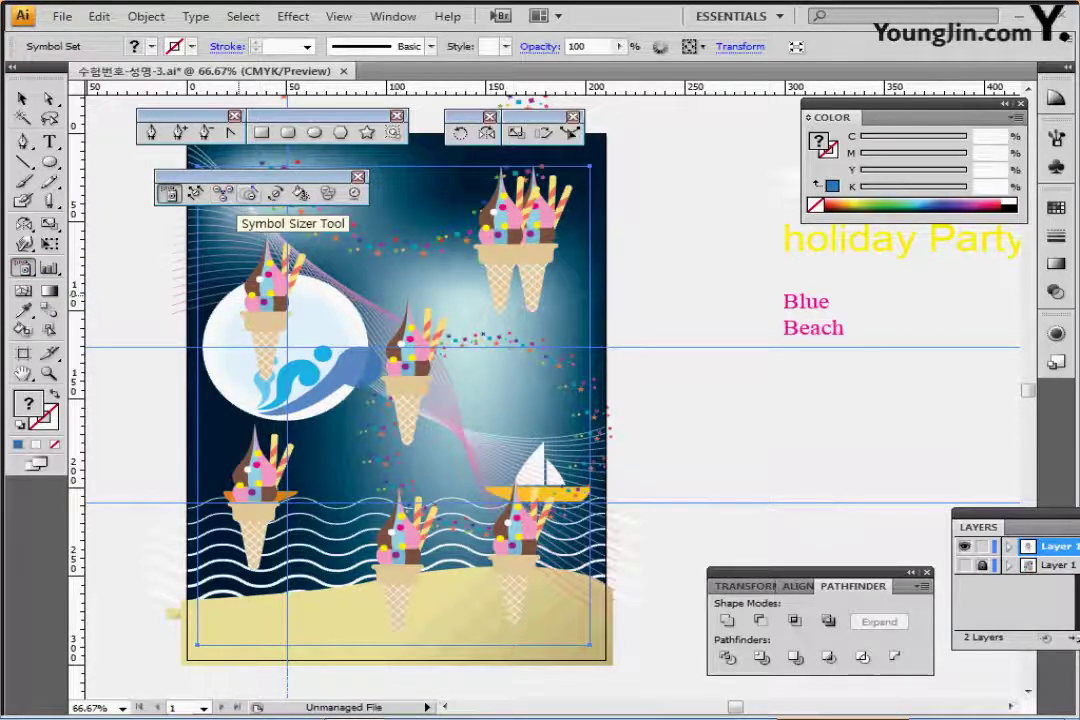
# Step: Shrink the cones over the logo circle, orange sailboat and middle shoreline with the Symbol Sizer, and slightly reduce the central cone
pyautogui.click(249, 193)
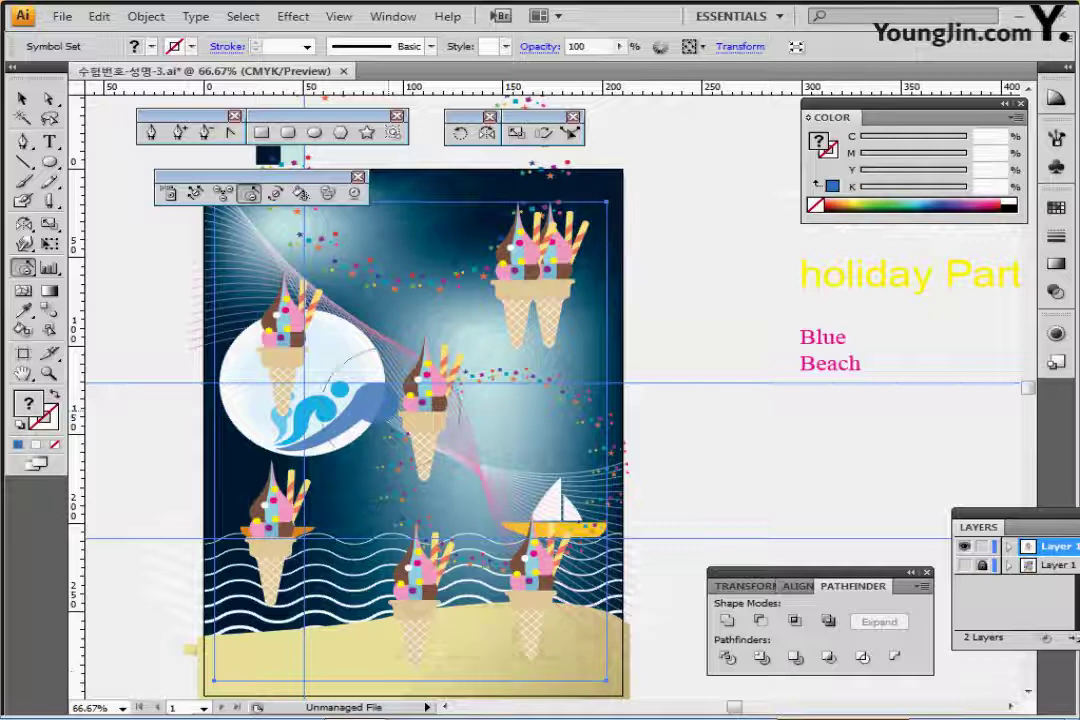
pyautogui.keyDown('alt'); pyautogui.click(305, 335); pyautogui.keyUp('alt')
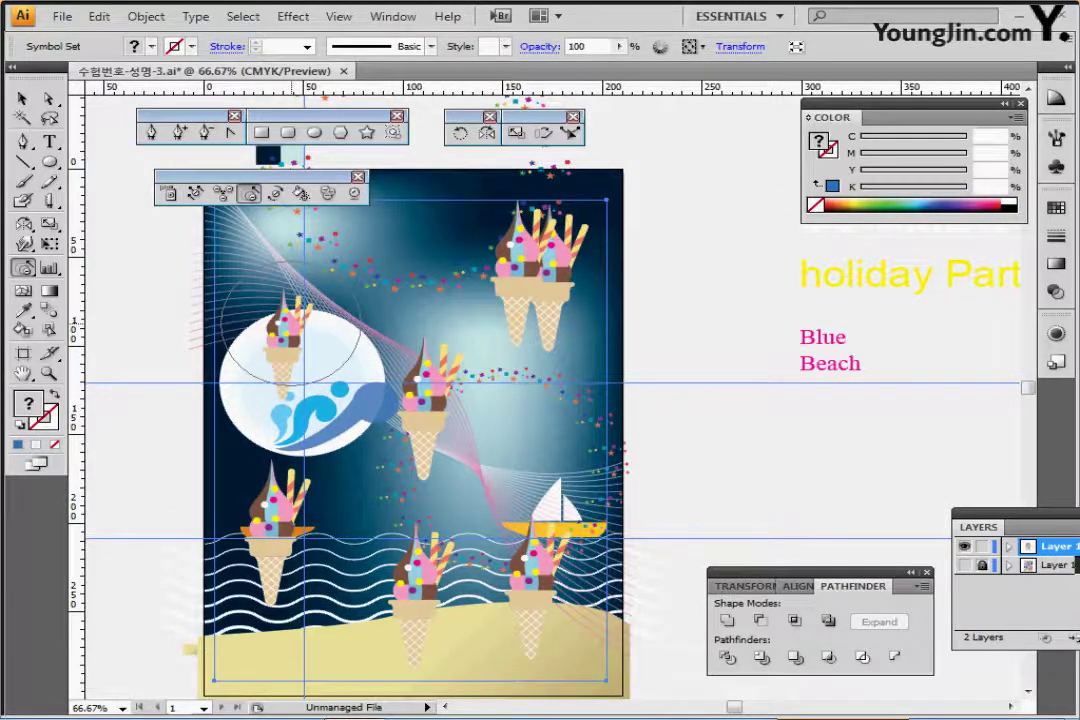
pyautogui.keyDown('alt'); pyautogui.click(278, 530); pyautogui.keyUp('alt')
pyautogui.keyDown('alt'); pyautogui.click(278, 530); pyautogui.keyUp('alt')
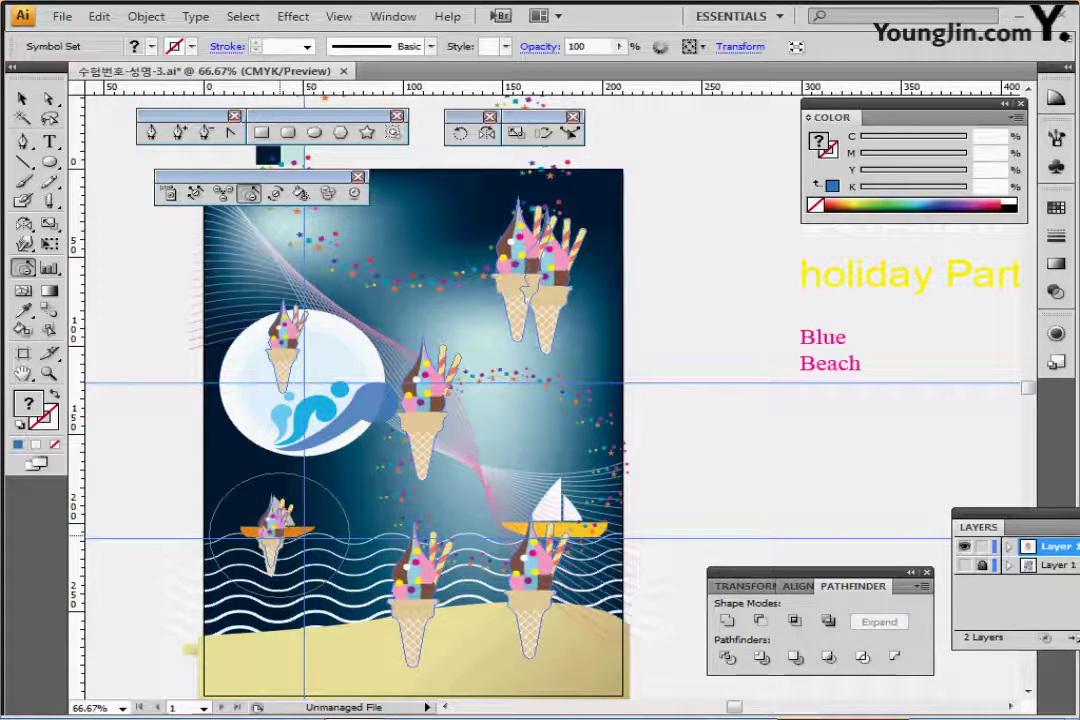
pyautogui.keyDown('alt'); pyautogui.click(413, 595); pyautogui.keyUp('alt')
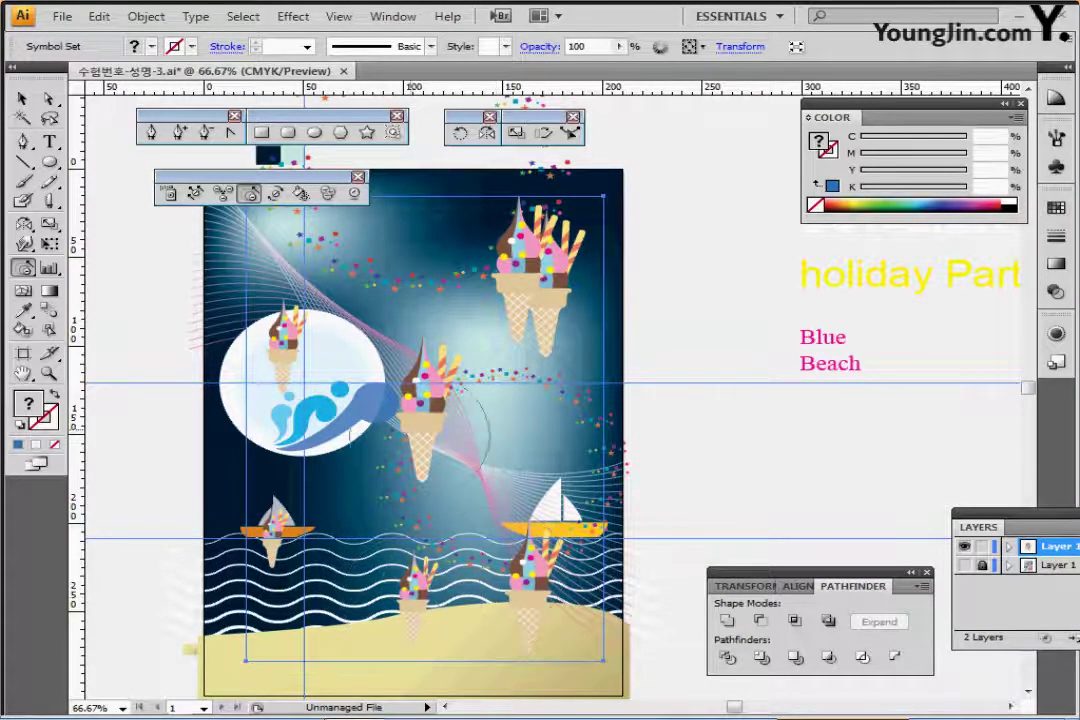
pyautogui.keyDown('alt'); pyautogui.click(390, 410); pyautogui.keyUp('alt')
pyautogui.keyDown('alt'); pyautogui.click(285, 330); pyautogui.keyUp('alt')
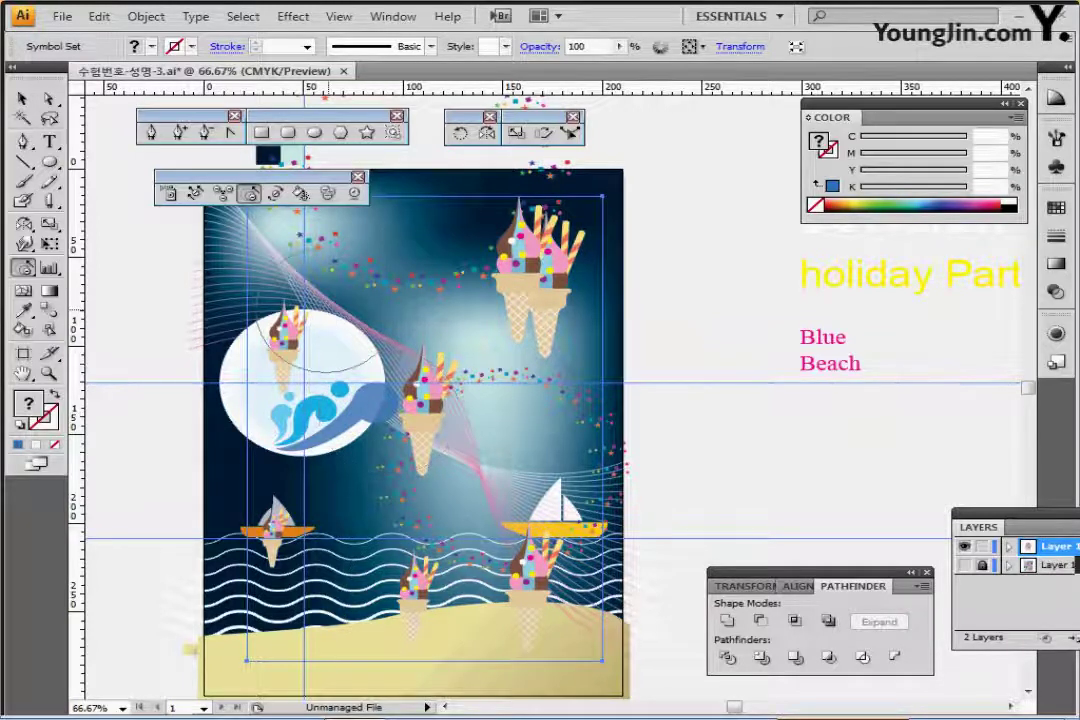
pyautogui.keyDown('alt'); pyautogui.click(272, 318); pyautogui.keyUp('alt')
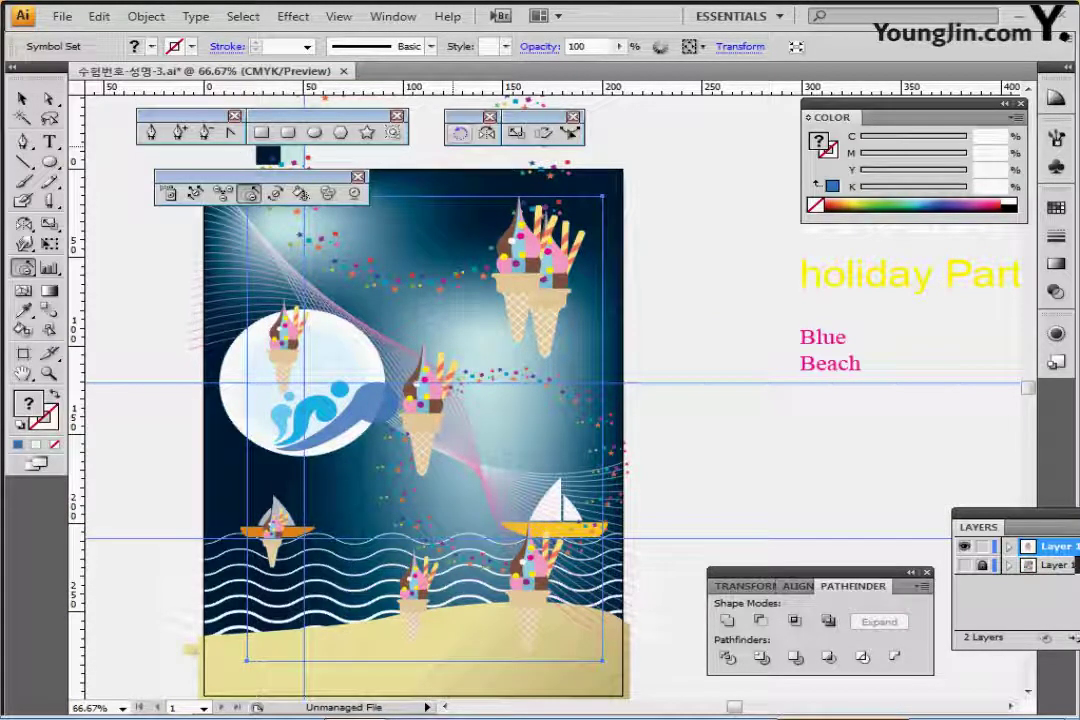
# Step: Remove one of the two overlapping cones in the upper-right sky with the Symbol Sprayer
pyautogui.click(274, 193)
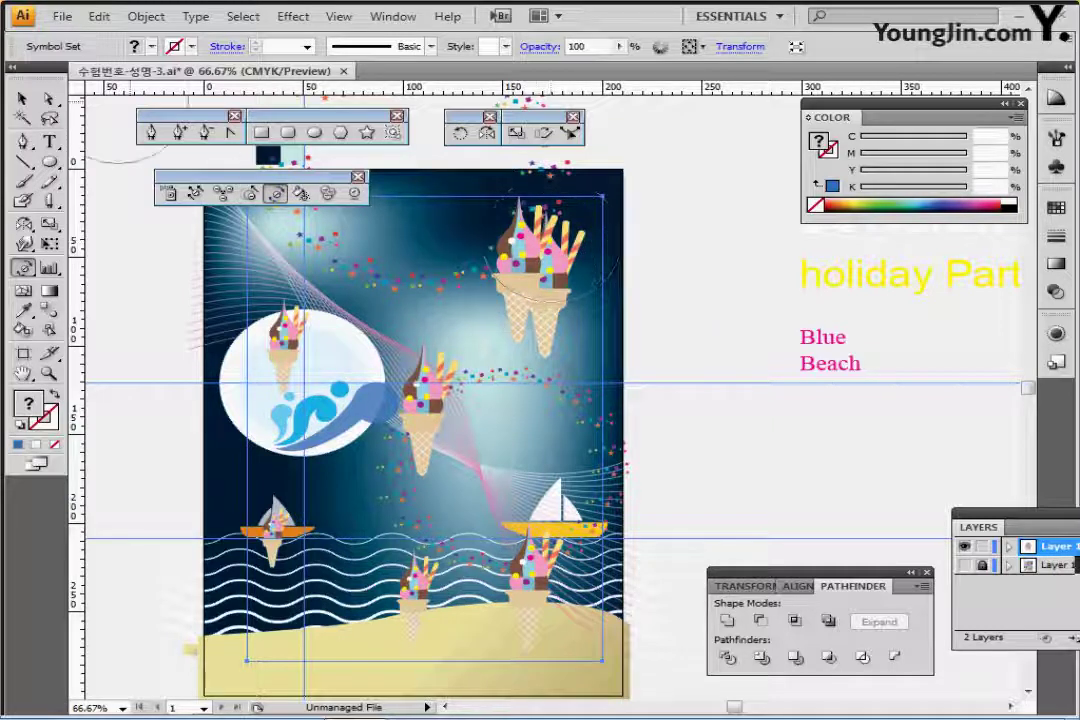
pyautogui.click(170, 193)
pyautogui.keyDown('alt'); pyautogui.click(515, 255); pyautogui.keyUp('alt')
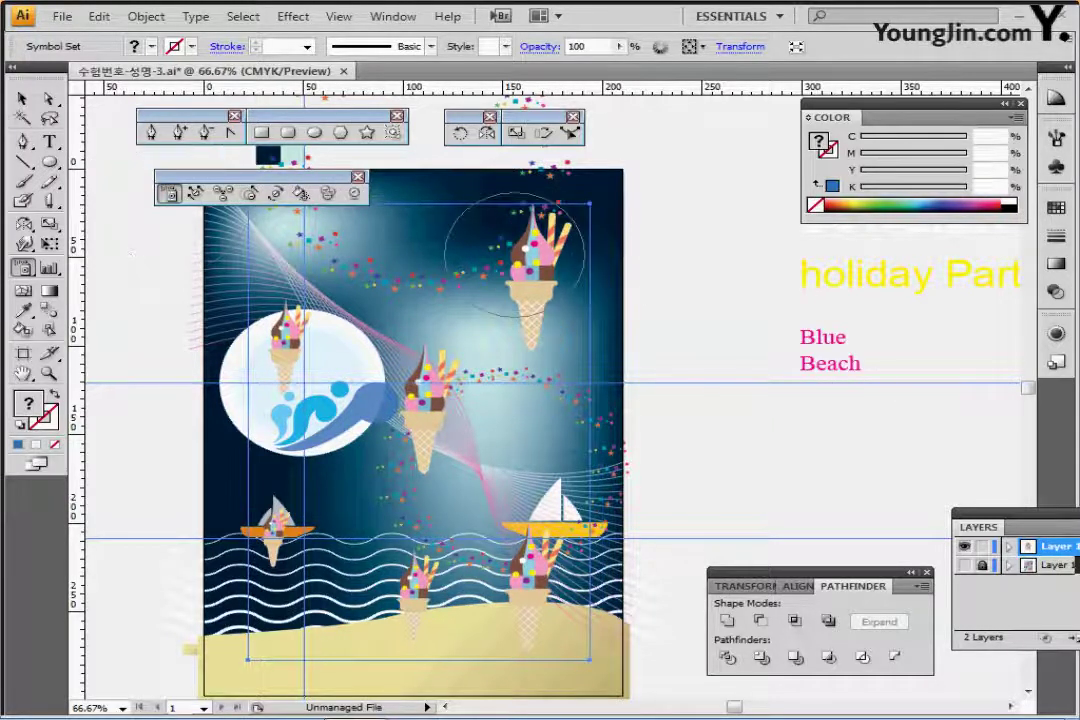
# Step: Tilt the upper-right and lower-right cones to the left and the central cone to the right with the Symbol Spinner
pyautogui.click(274, 193)
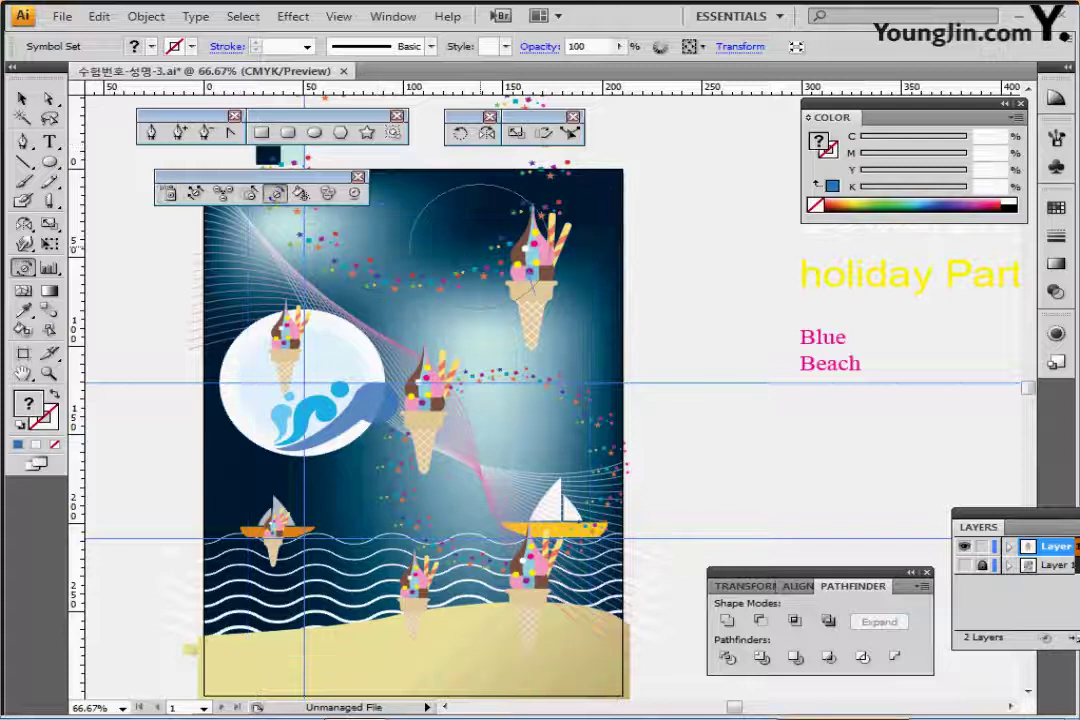
pyautogui.moveTo(476, 236); pyautogui.dragTo(516, 247)
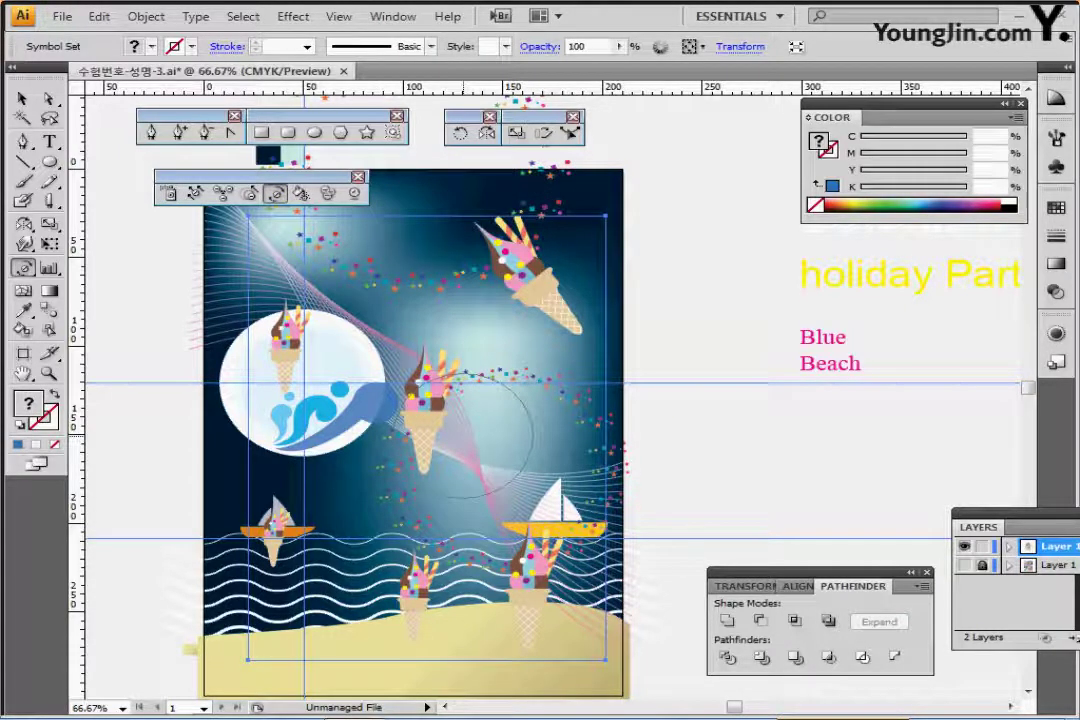
pyautogui.moveTo(435, 400); pyautogui.dragTo(447, 377)
pyautogui.moveTo(520, 569); pyautogui.dragTo(506, 561)
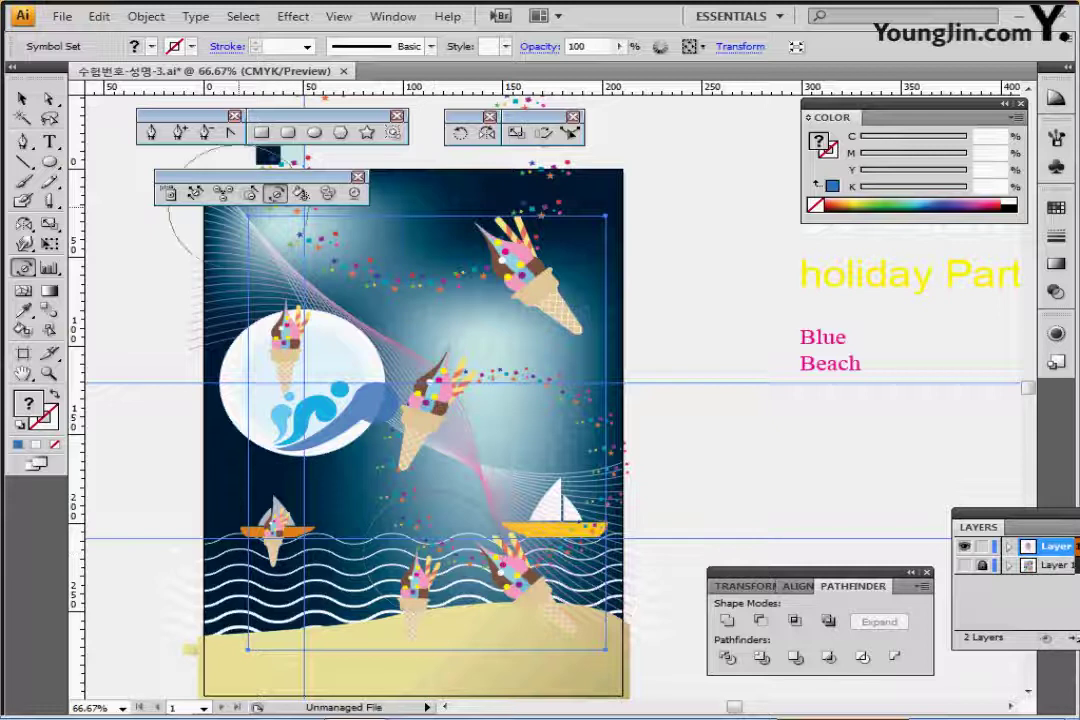
# Step: Shift the upper-right cone down and right, the logo circle's cone up and left, and the central cone down
pyautogui.click(195, 193)
pyautogui.moveTo(535, 280); pyautogui.dragTo(565, 335)
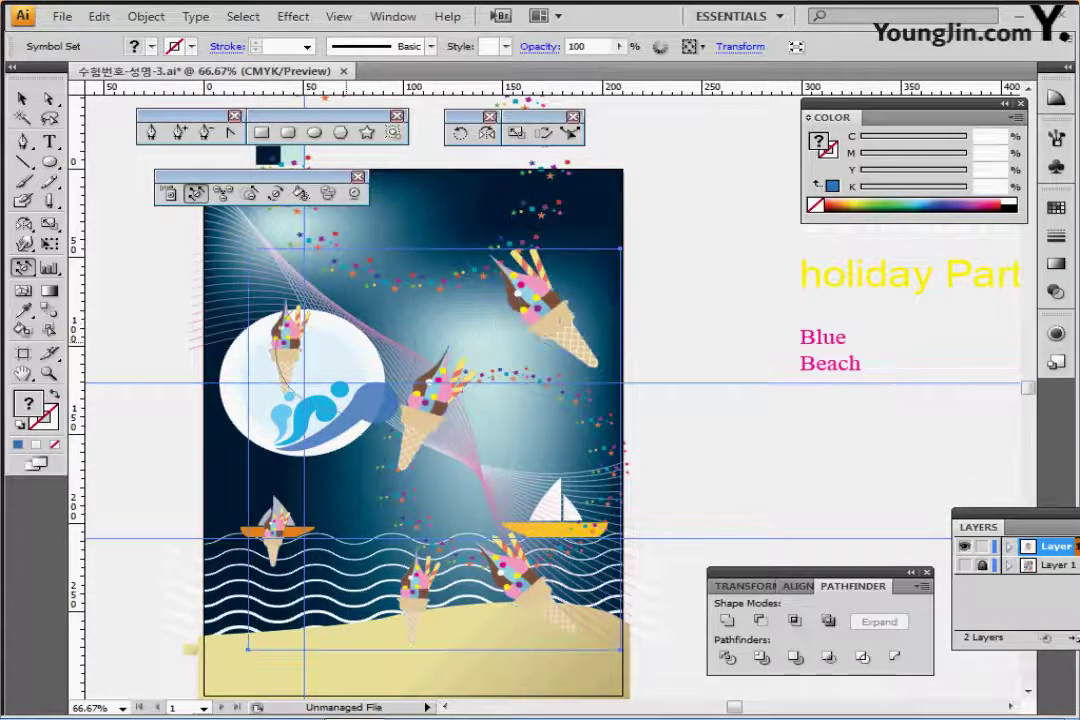
pyautogui.moveTo(290, 350); pyautogui.dragTo(271, 335)
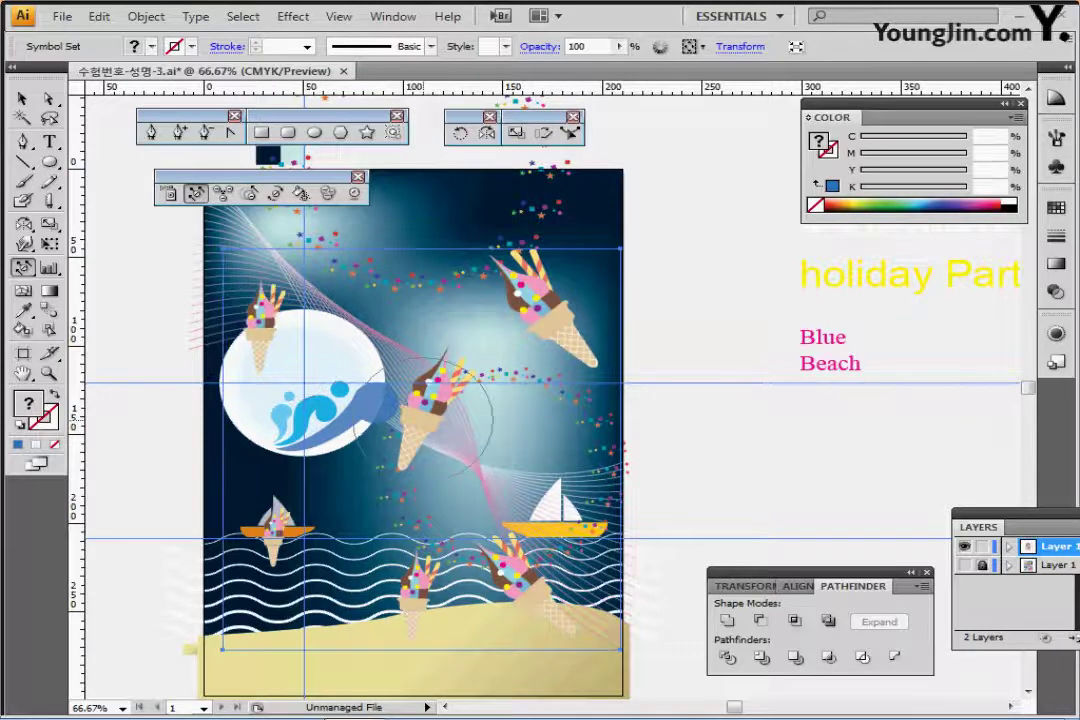
pyautogui.moveTo(437, 412); pyautogui.dragTo(437, 428)
pyautogui.moveTo(435, 430); pyautogui.dragTo(434, 437)
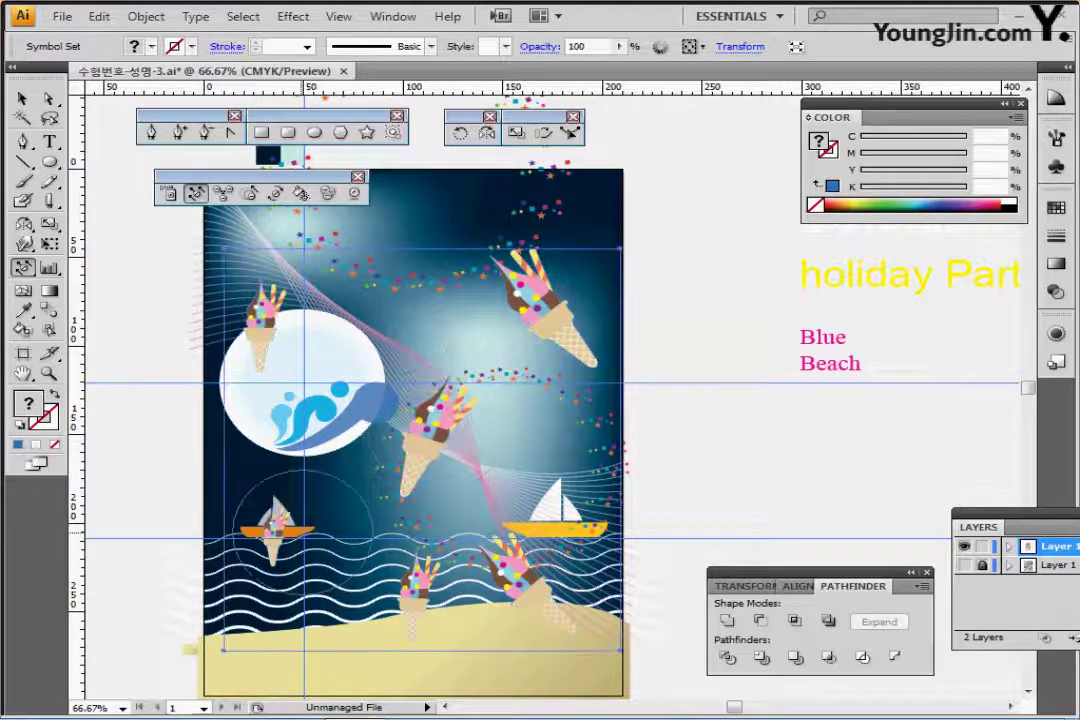
# Step: Shift the small cone off the orange sailboat to its left, and move both shoreline cones left and down
pyautogui.moveTo(275, 535)
pyautogui.mouseDown()
pyautogui.moveTo(265, 552)
pyautogui.moveTo(247, 542)
pyautogui.mouseUp()
pyautogui.moveTo(414, 588)
pyautogui.mouseDown()
pyautogui.moveTo(369, 613)
pyautogui.moveTo(341, 610)
pyautogui.mouseUp()
pyautogui.moveTo(356, 605); pyautogui.dragTo(347, 605)
pyautogui.moveTo(525, 588)
pyautogui.mouseDown()
pyautogui.moveTo(495, 602)
pyautogui.moveTo(508, 598)
pyautogui.moveTo(494, 615)
pyautogui.moveTo(494, 590)
pyautogui.mouseUp()
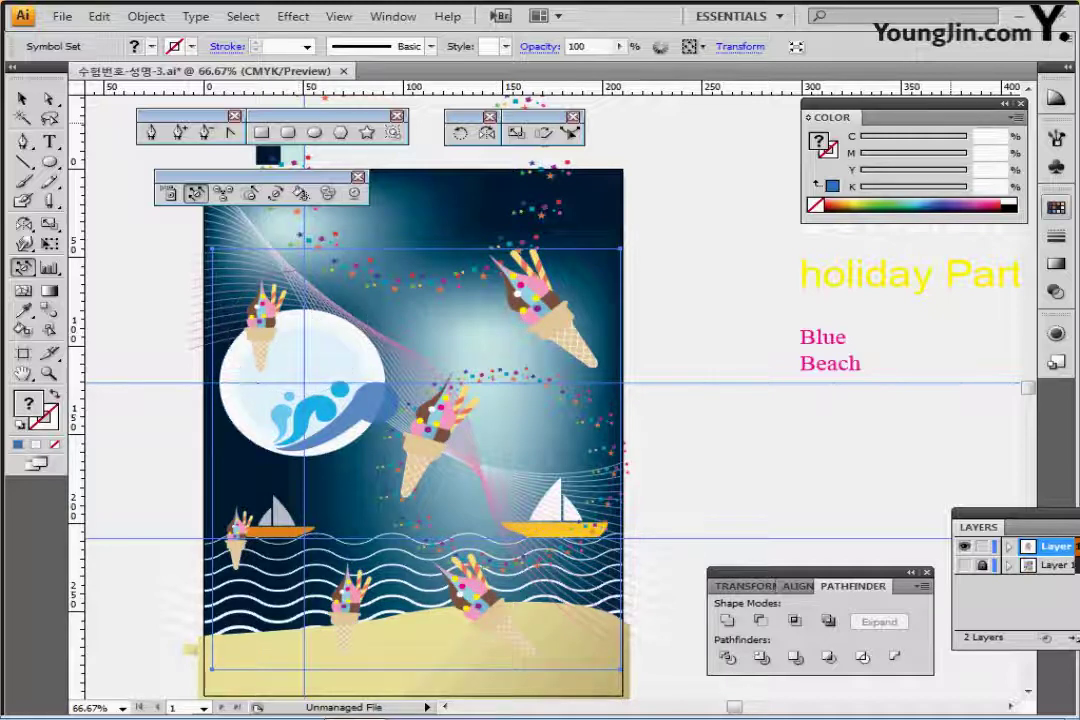
# Step: Stain the upper-right cone orange (M=50 Y=100) and the left shoreline cone green (C=50 Y=100) with the Symbol Stainer
pyautogui.click(1055, 207)
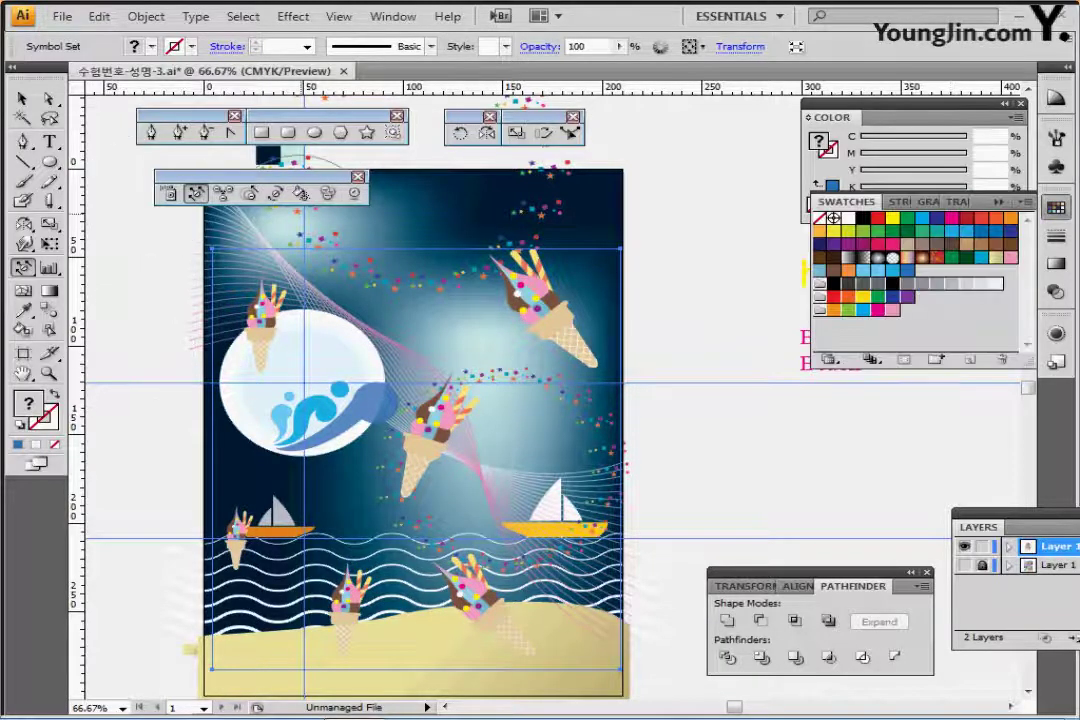
pyautogui.click(301, 193)
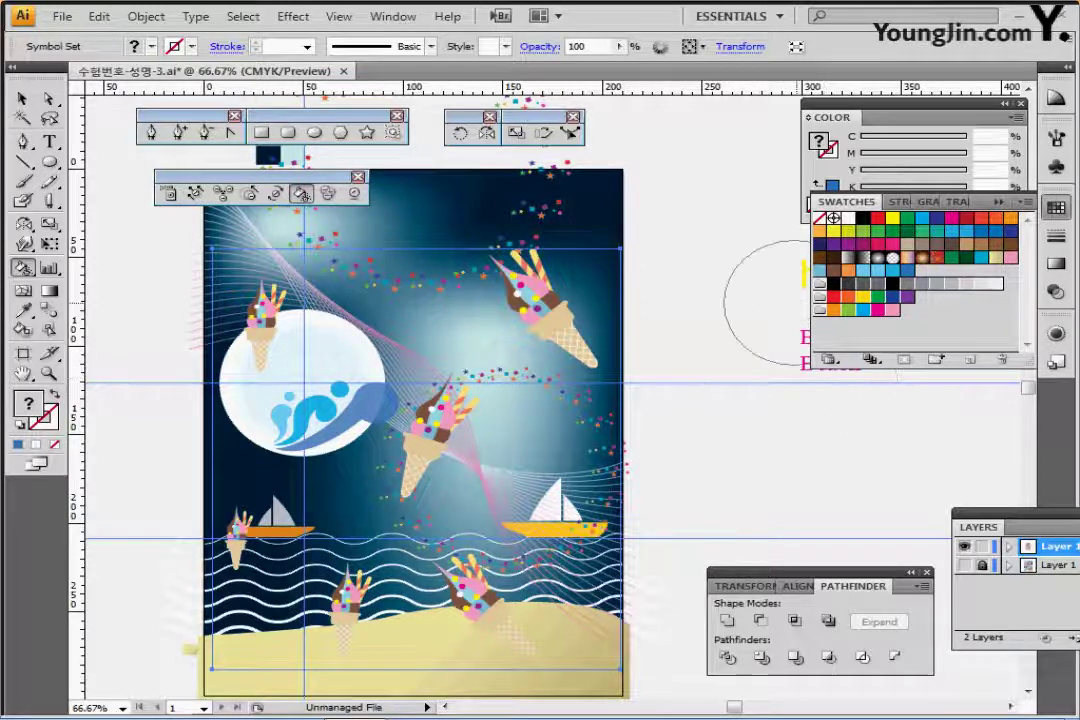
pyautogui.click(833, 309)
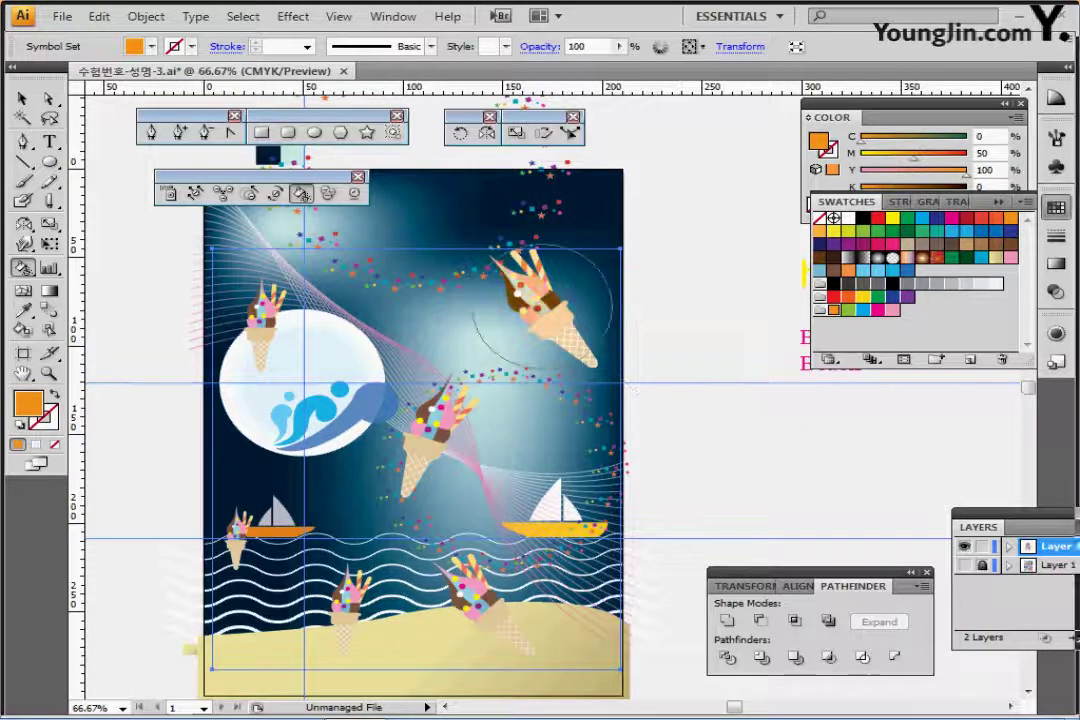
pyautogui.click(542, 308)
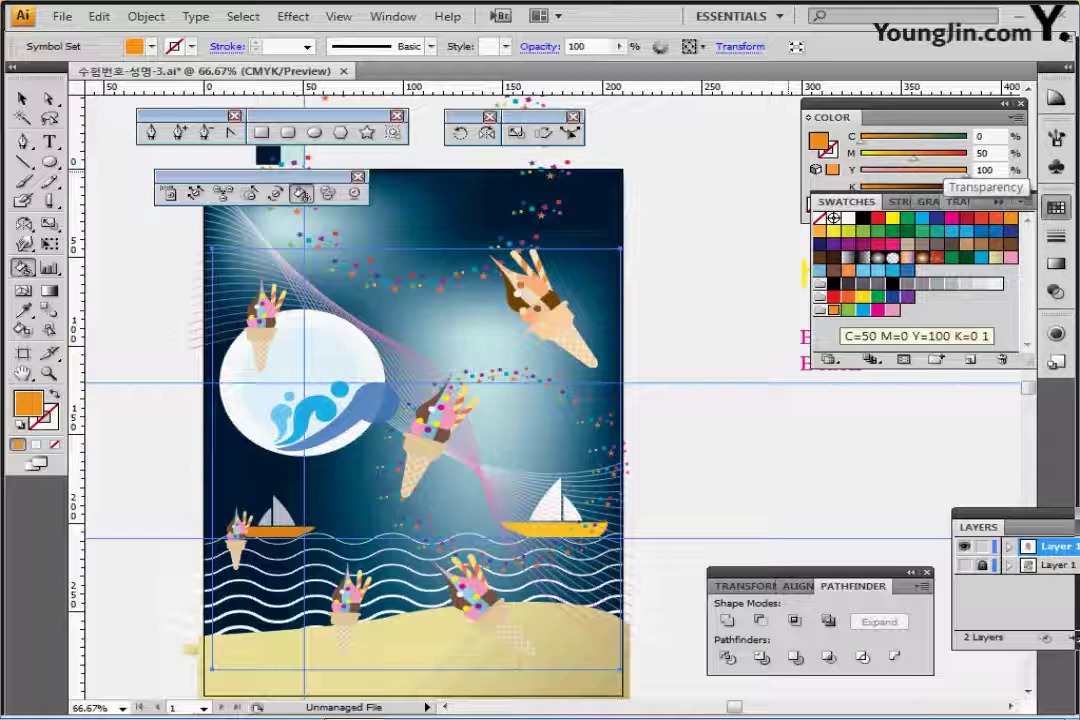
pyautogui.click(848, 310)
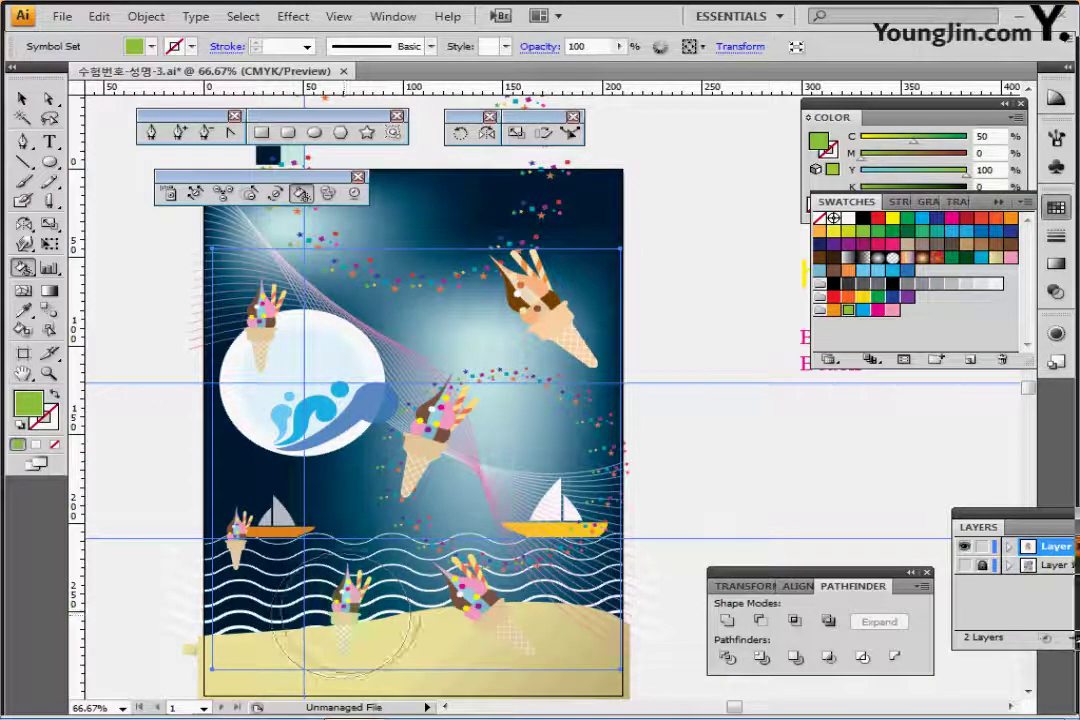
pyautogui.click(350, 605)
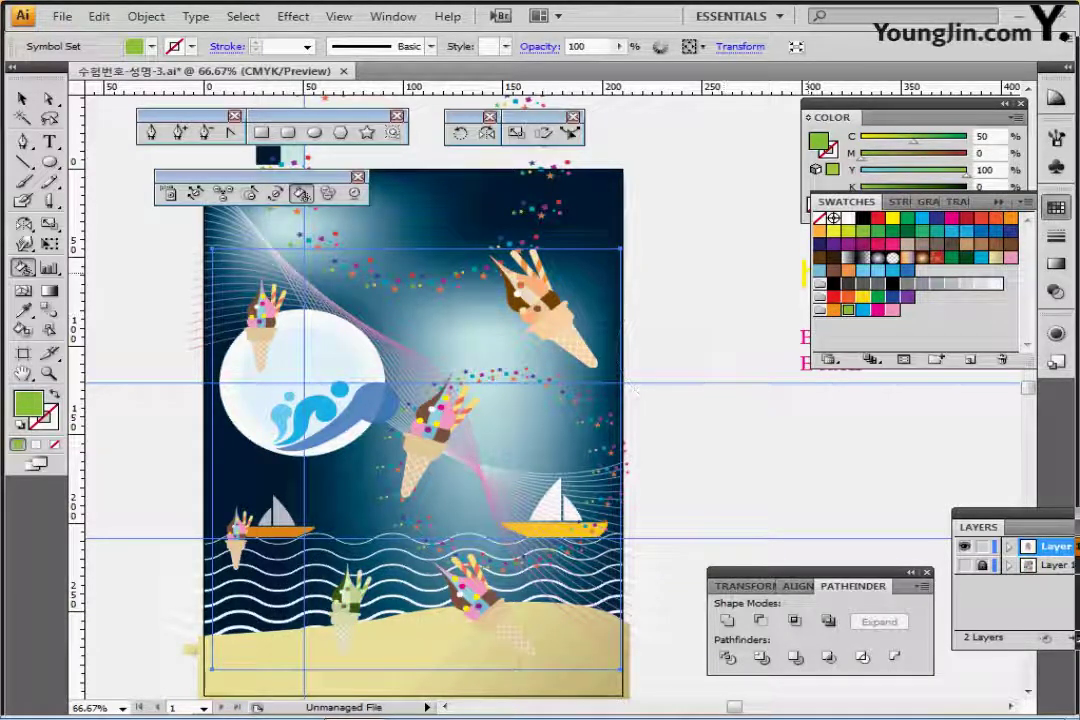
# Step: Stain the central cone cyan with the C=100 swatch, using repeated applications of the Symbol Stainer
pyautogui.click(863, 310)
pyautogui.doubleClick(863, 310)
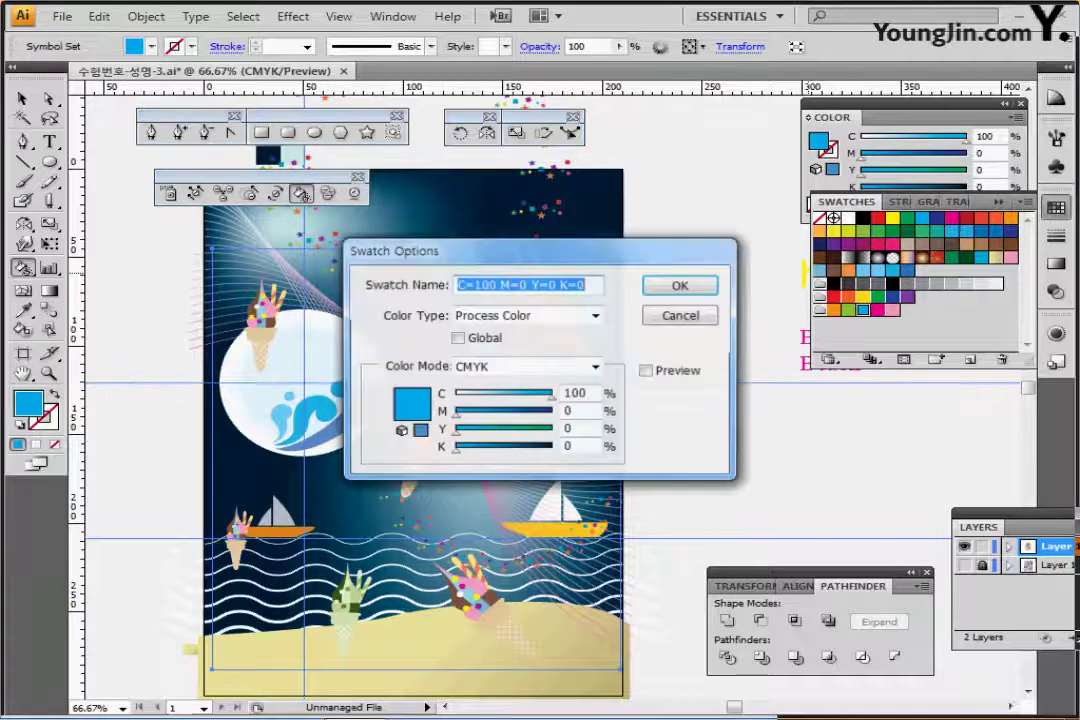
pyautogui.press('Escape')
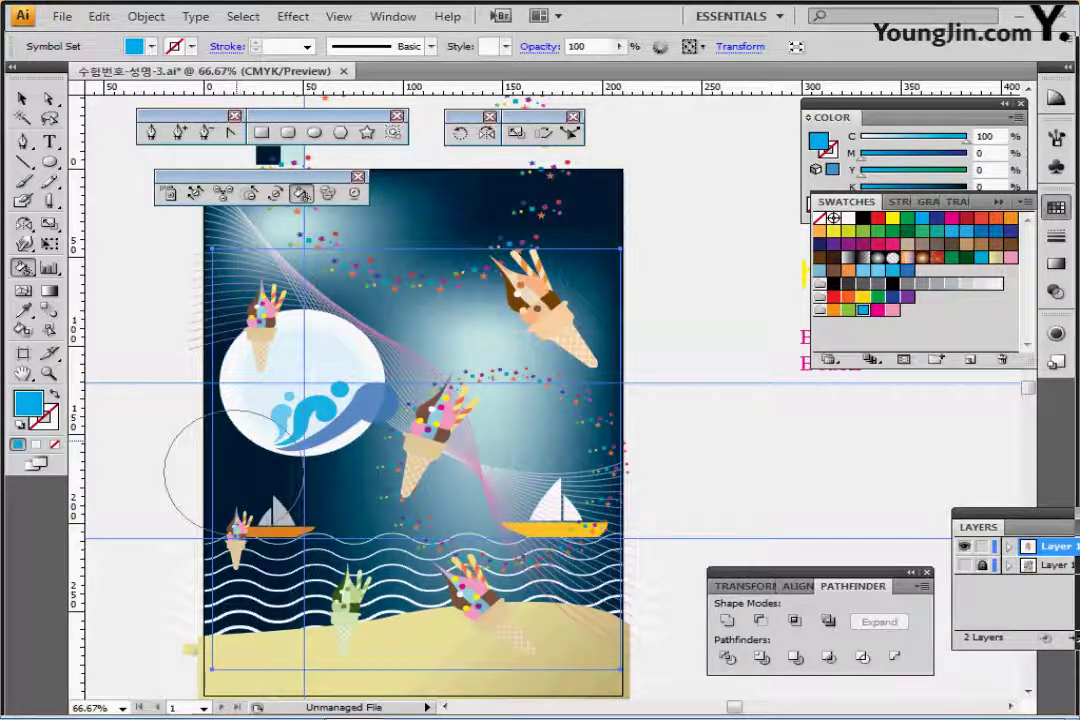
pyautogui.click(434, 436)
pyautogui.click(434, 436)
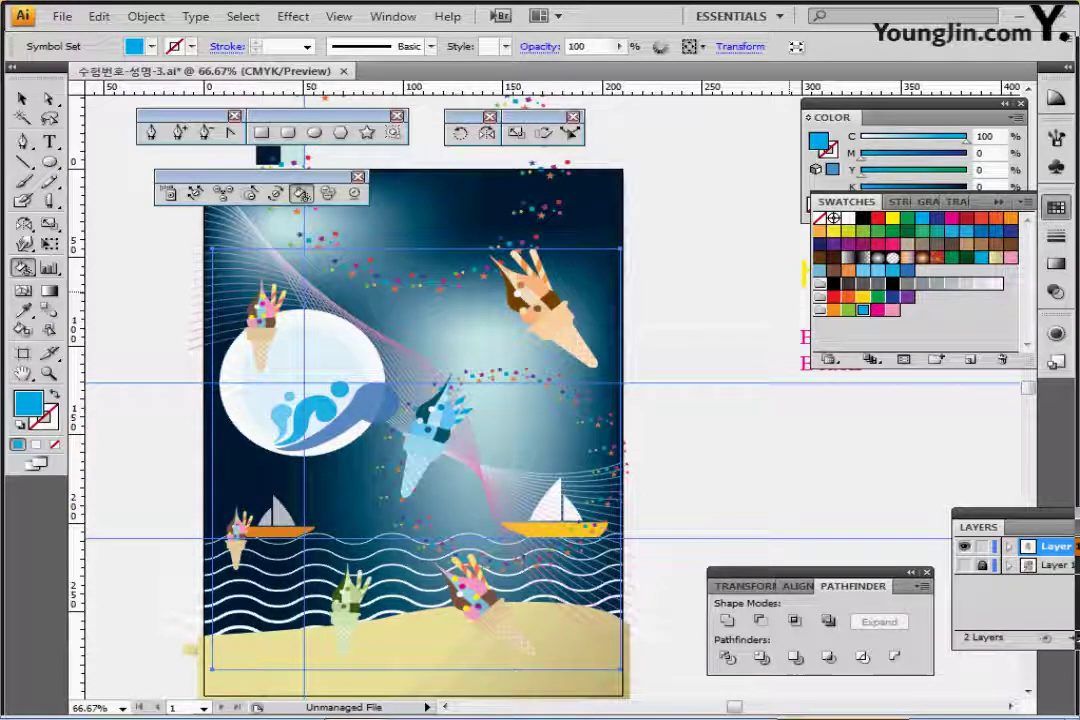
# Step: Stain the lower-right cone magenta (M=100) and the small cone by the orange sailboat light pink (M=50 Y=1)
pyautogui.click(878, 310)
pyautogui.click(486, 600)
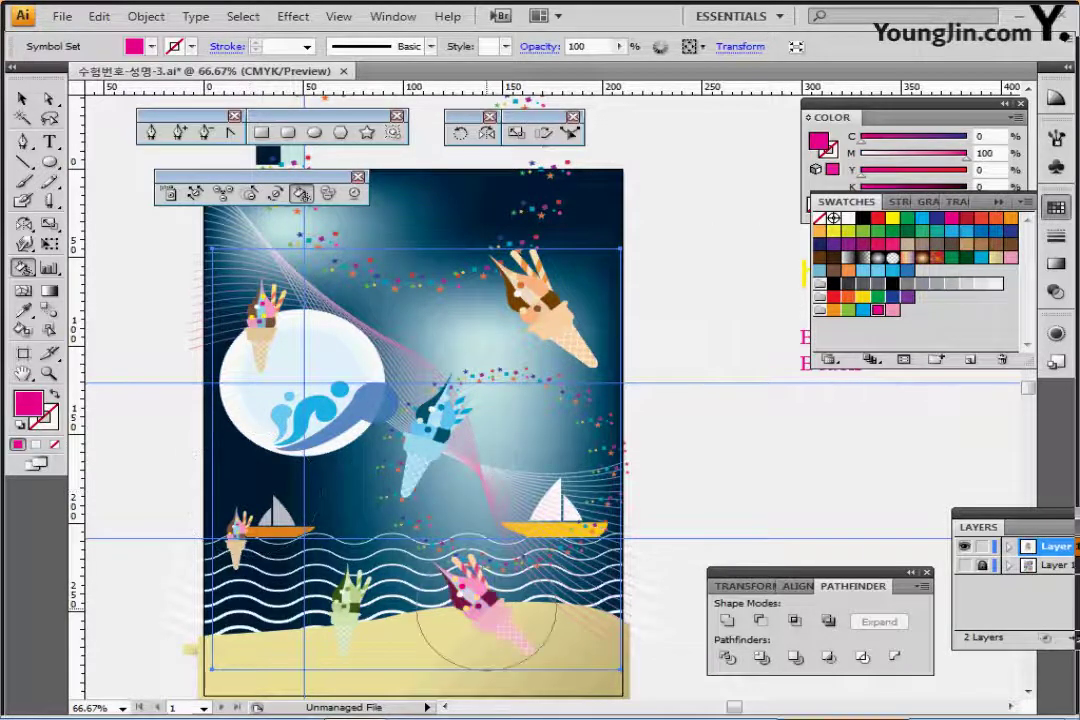
pyautogui.click(486, 600)
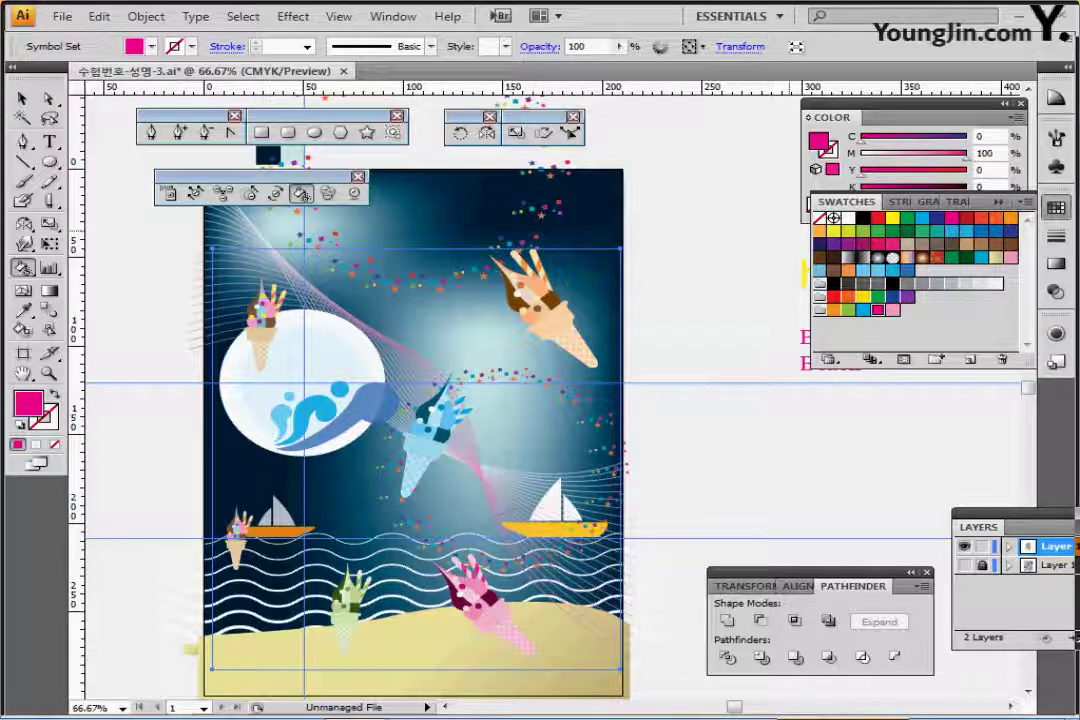
pyautogui.click(893, 309)
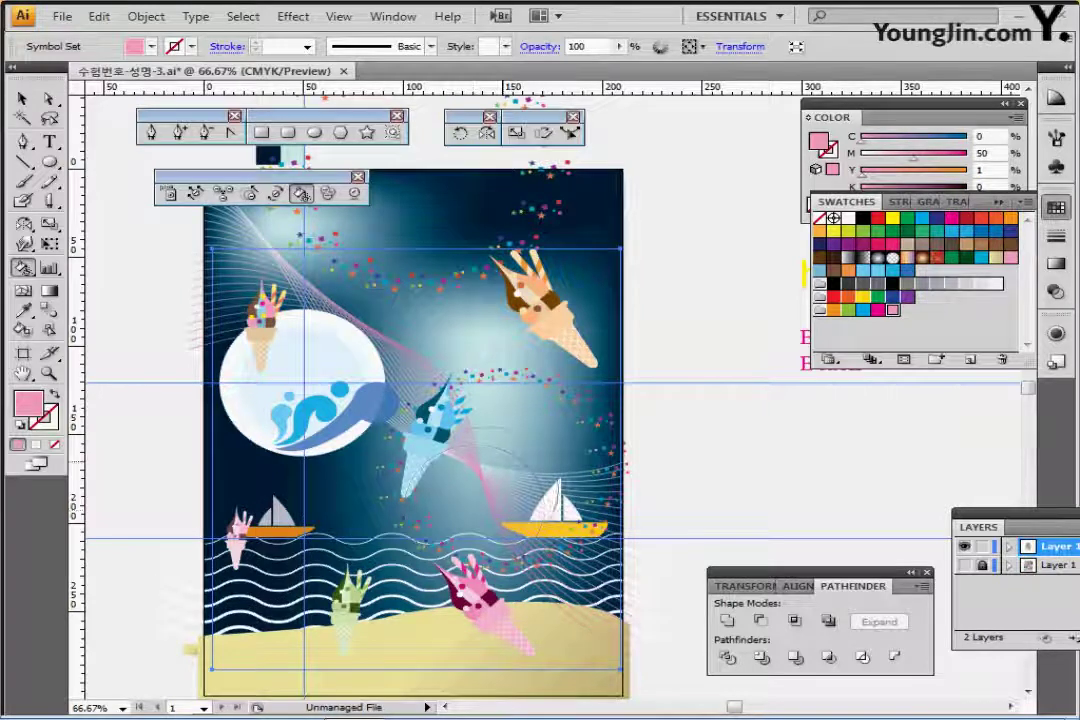
# Step: Shift the whole set of cone symbols slightly down and save the document
pyautogui.press('ctrl')
pyautogui.moveTo(548, 326); pyautogui.dragTo(547, 332)
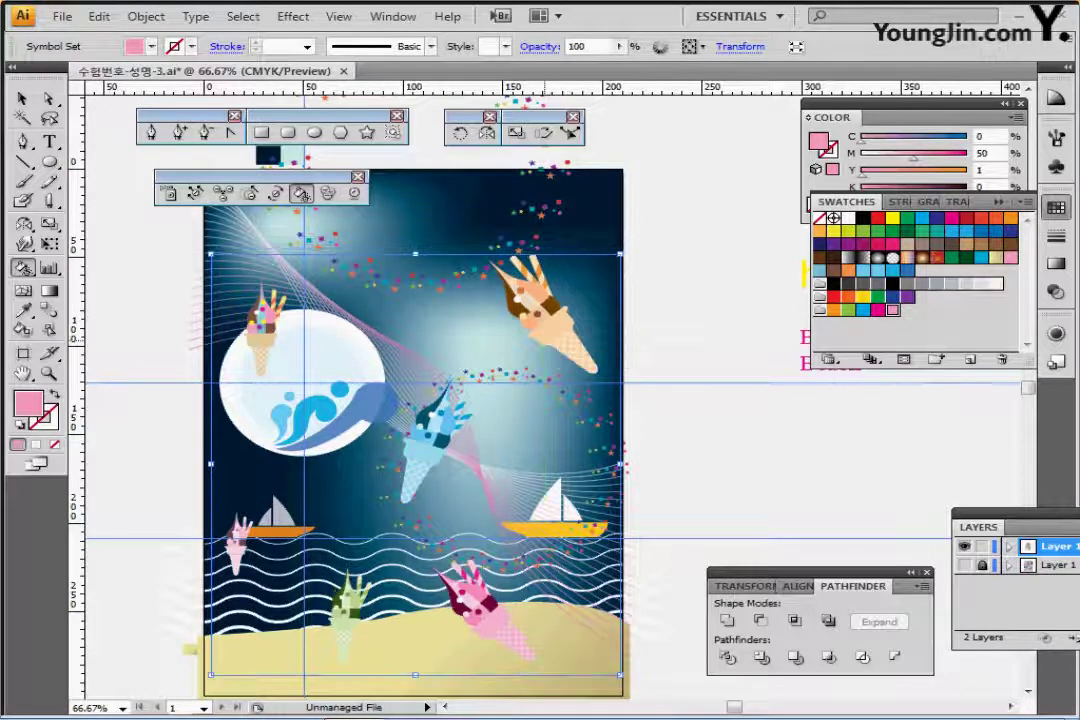
pyautogui.press('ctrl')
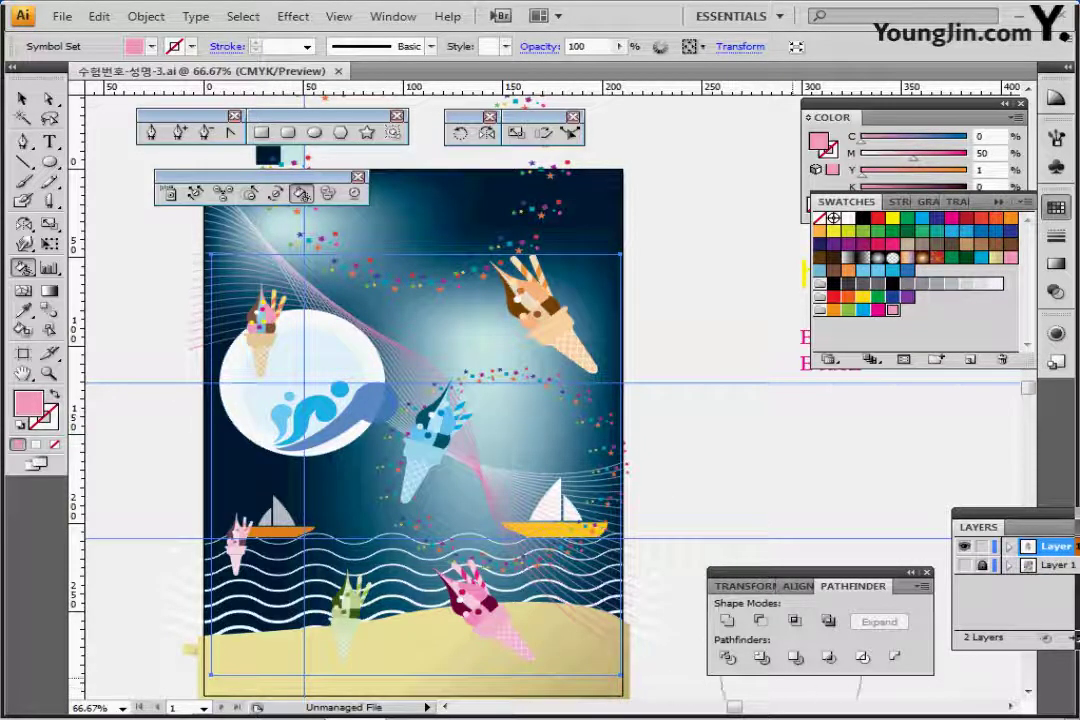
# Step: Move the pink Blue Beach text from outside the artboard into the white logo circle, above the wave logo
pyautogui.hotkey('ctrl', 'shift', 'a')
pyautogui.moveTo(809, 359); pyautogui.dragTo(300, 362)
pyautogui.doubleClick(320, 350)
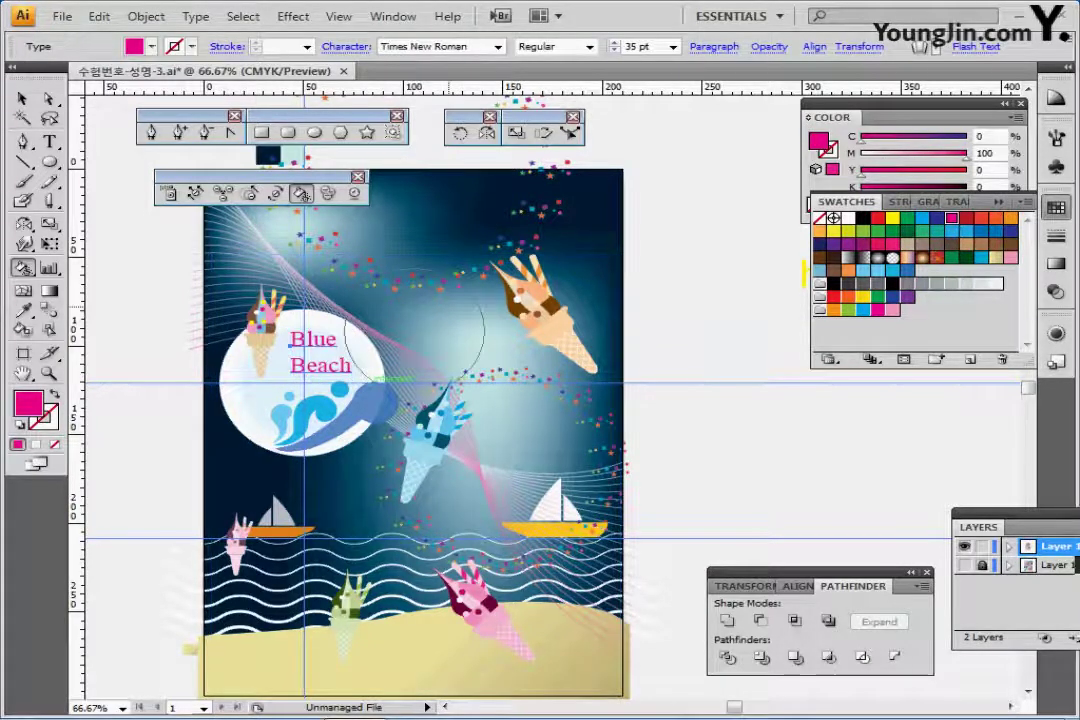
pyautogui.press('[')
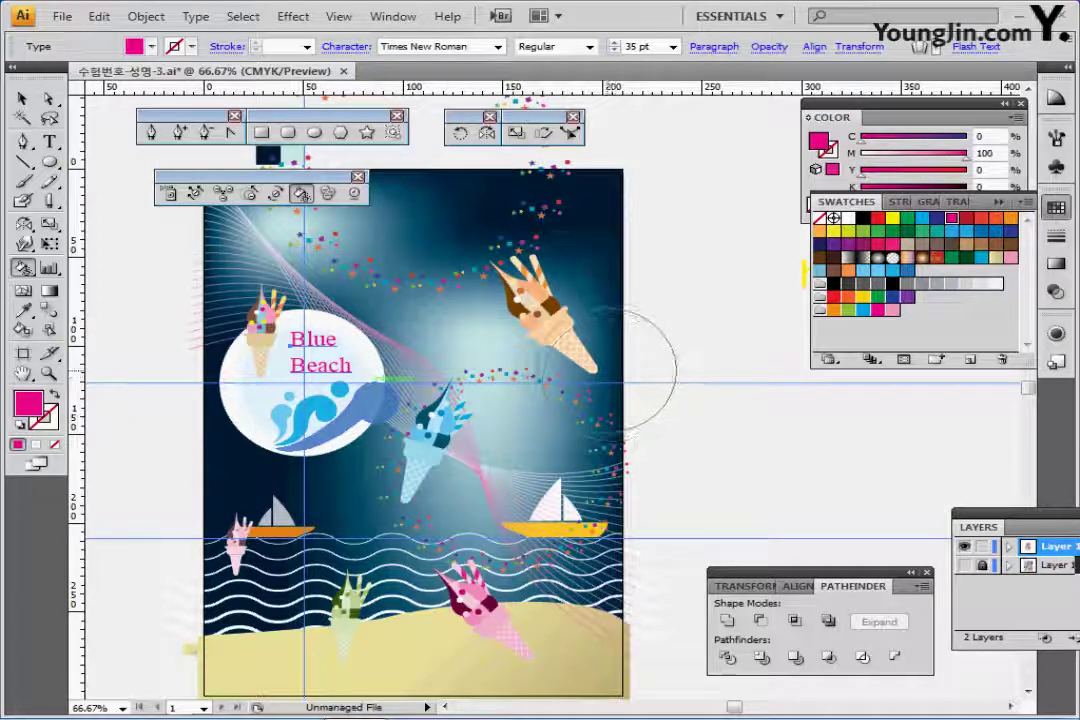
# Step: Save the document and move the SUMMER NIGHT and holiday Party texts together onto the upper part of the poster
pyautogui.moveTo(692, 227); pyautogui.dragTo(660, 237)
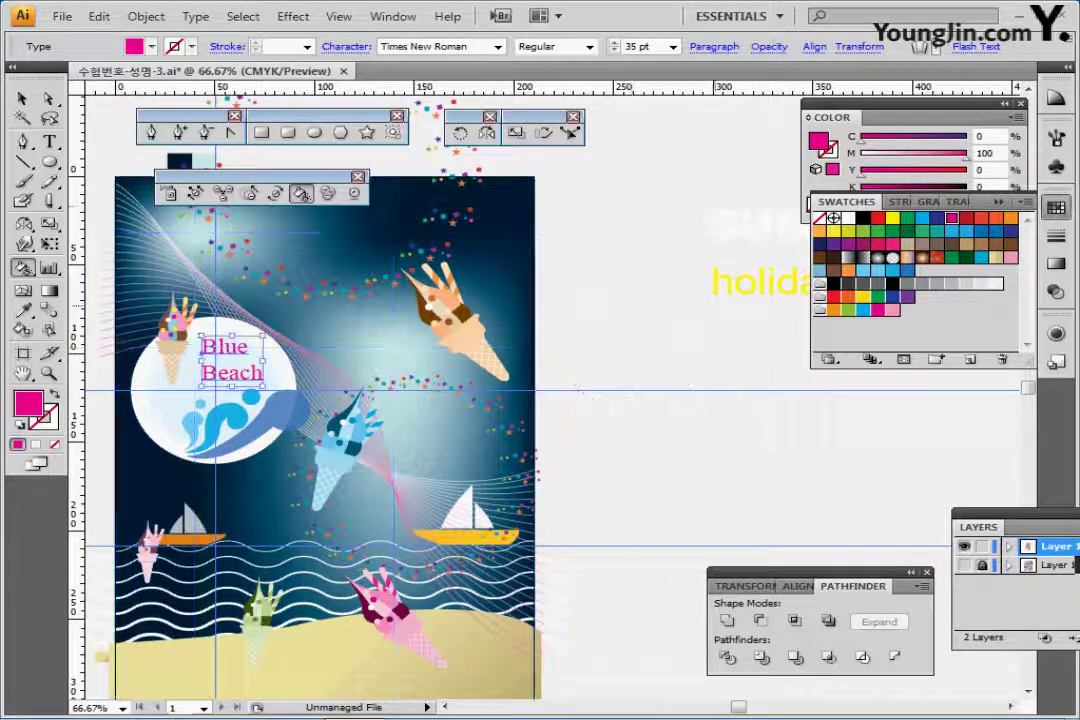
pyautogui.keyDown('ctrl'); pyautogui.click(668, 366); pyautogui.keyUp('ctrl')
pyautogui.keyDown('ctrl'); pyautogui.click(742, 223); pyautogui.keyUp('ctrl')
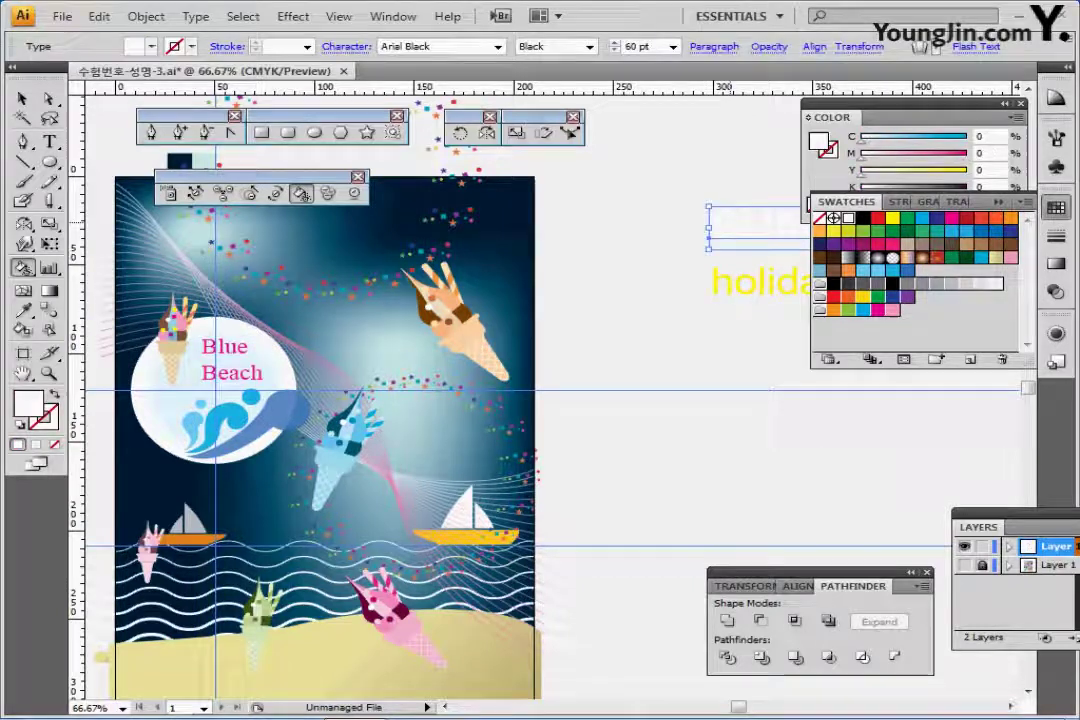
pyautogui.hotkey('ctrl', 's')
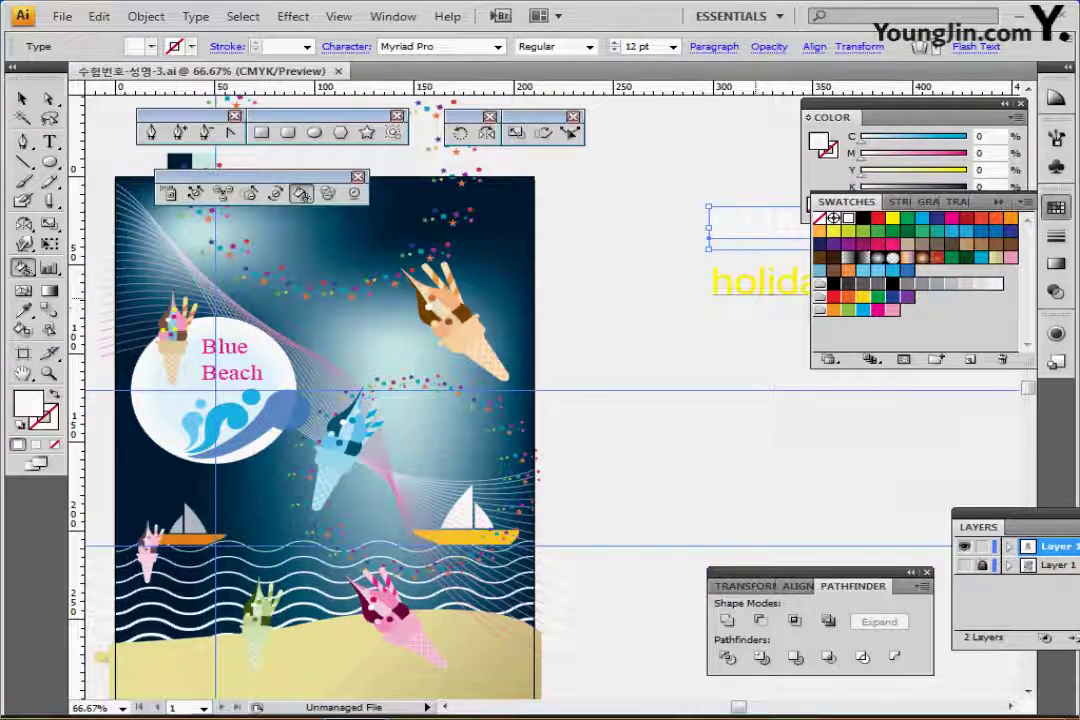
pyautogui.keyDown('ctrl'); pyautogui.keyDown('shift'); pyautogui.click(756, 285); pyautogui.keyUp('shift'); pyautogui.keyUp('ctrl')
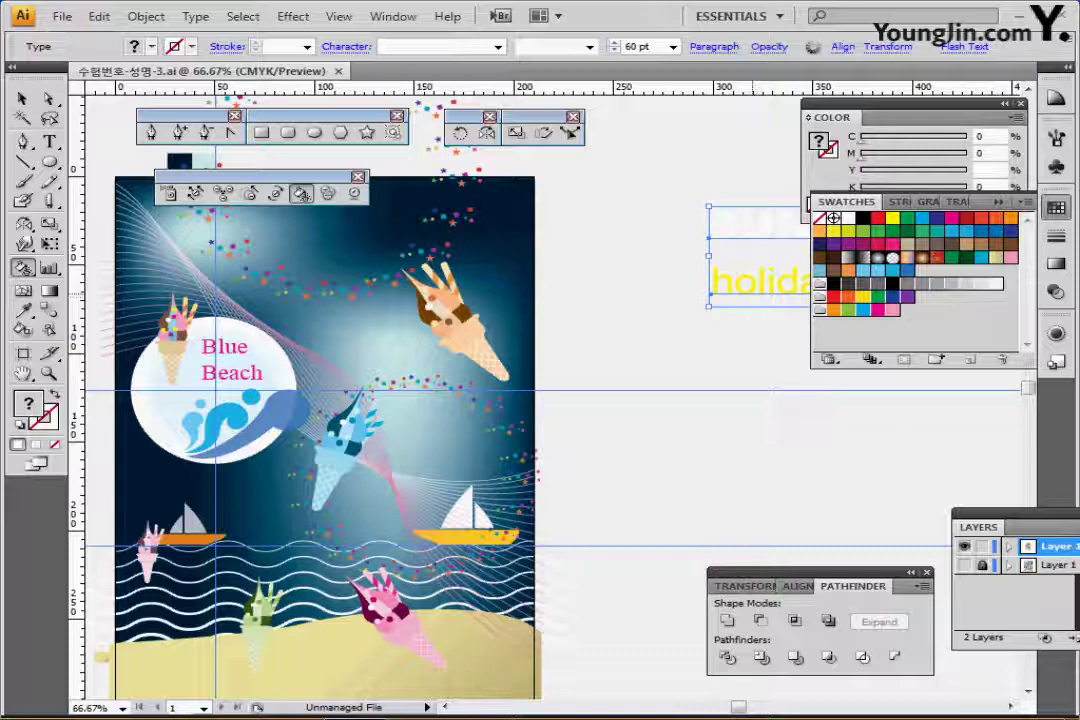
pyautogui.moveTo(760, 282); pyautogui.dragTo(183, 292)
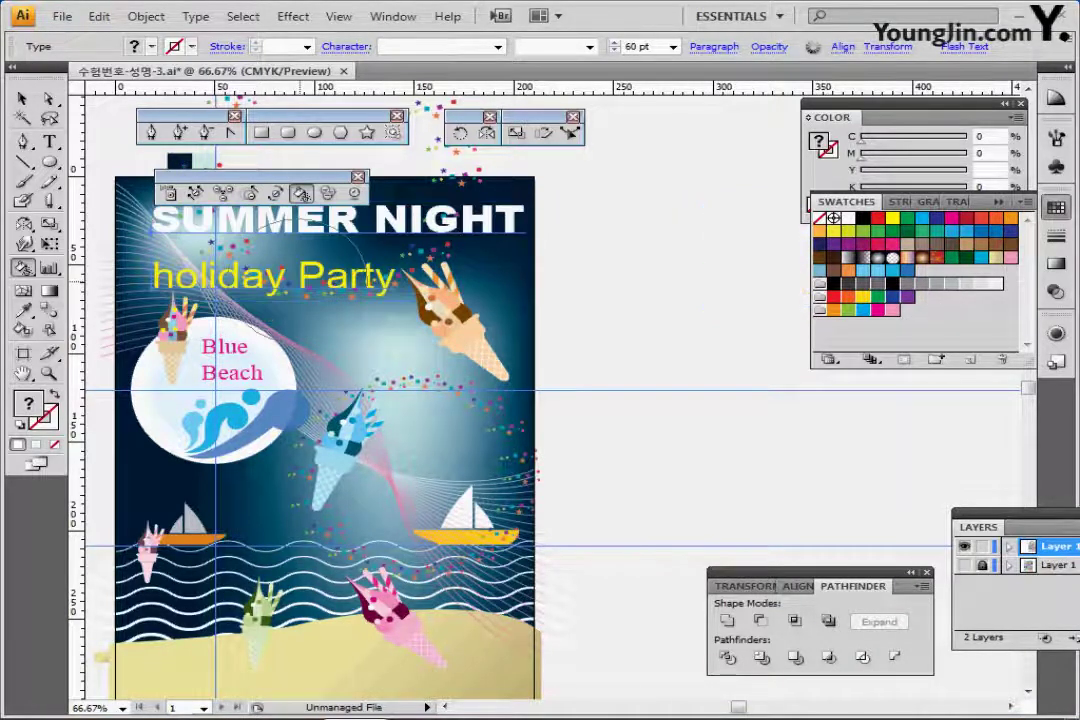
# Step: Start an envelope warp on only the SUMMER NIGHT heading, choosing the Arch style with the preview on
pyautogui.moveTo(358, 389); pyautogui.dragTo(419, 434)
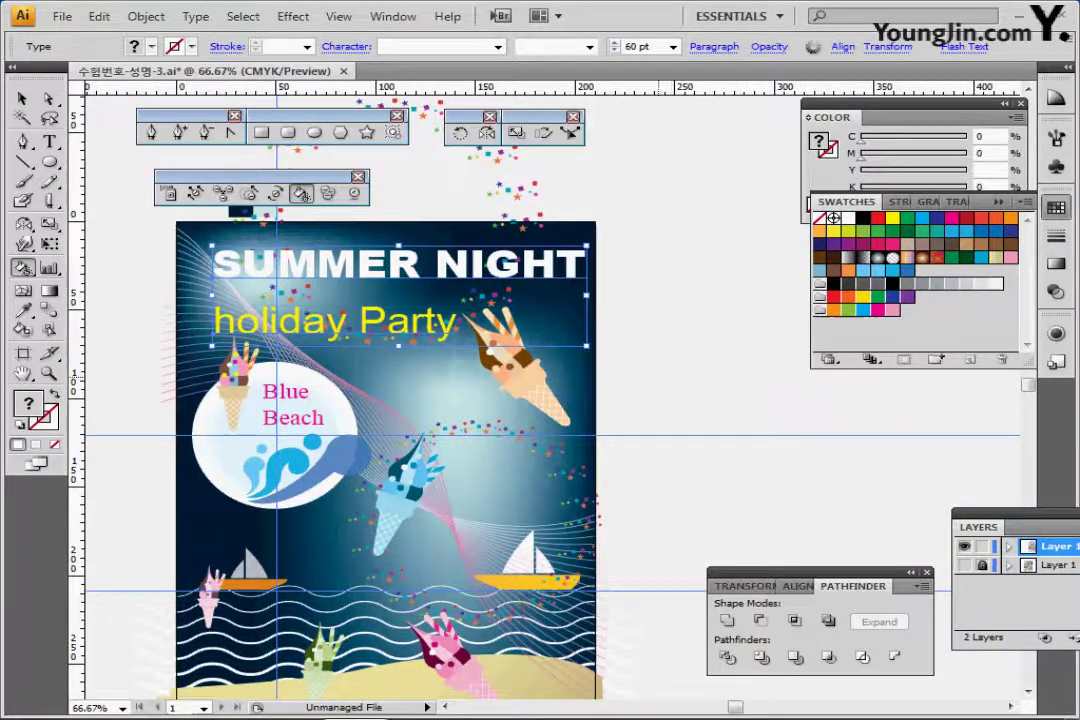
pyautogui.hotkey('ctrl', 'shift', 'a')
pyautogui.keyDown('ctrl'); pyautogui.click(345, 265); pyautogui.keyUp('ctrl')
pyautogui.click(146, 16)
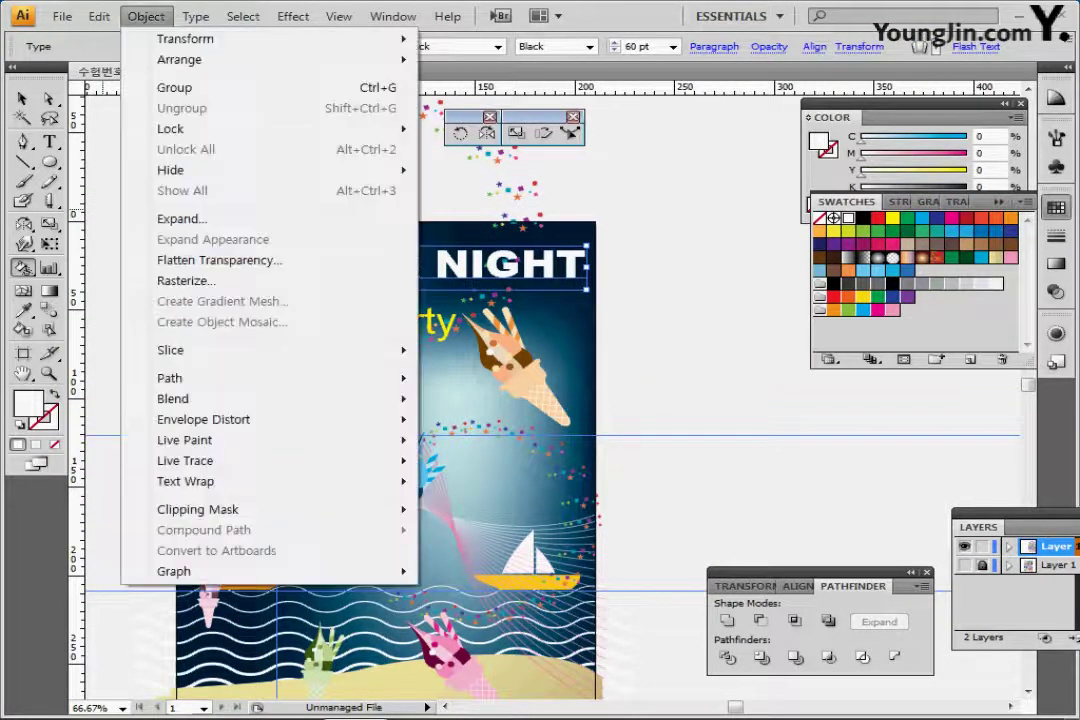
pyautogui.moveTo(203, 419)
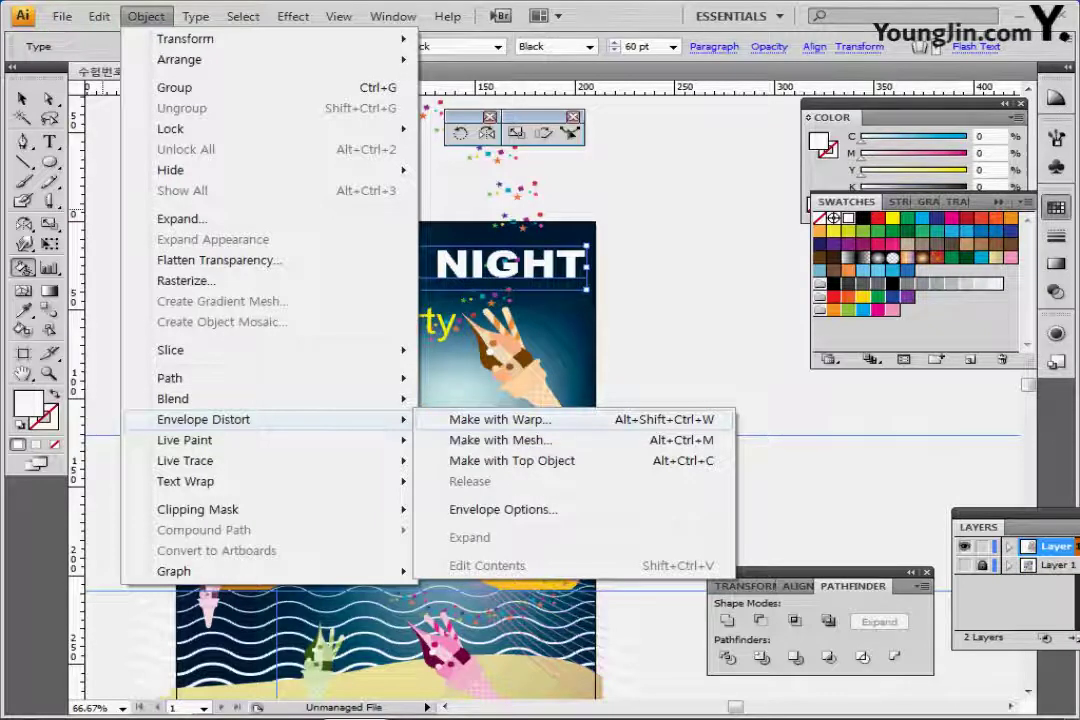
pyautogui.click(500, 420)
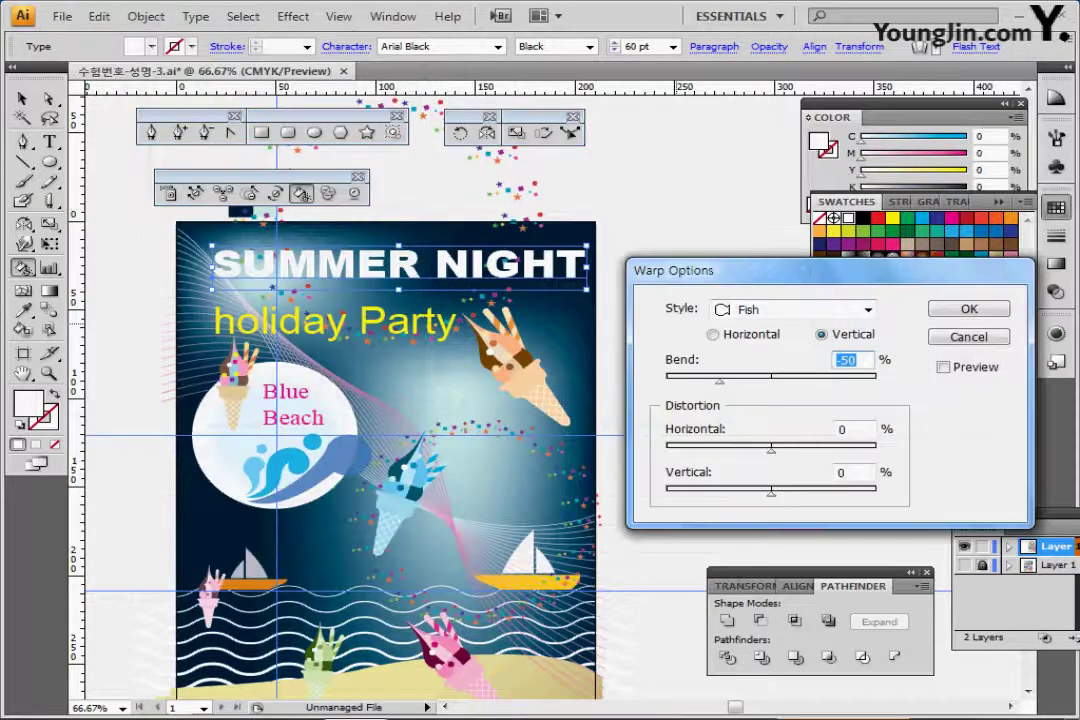
pyautogui.click(800, 309)
pyautogui.click(748, 392)
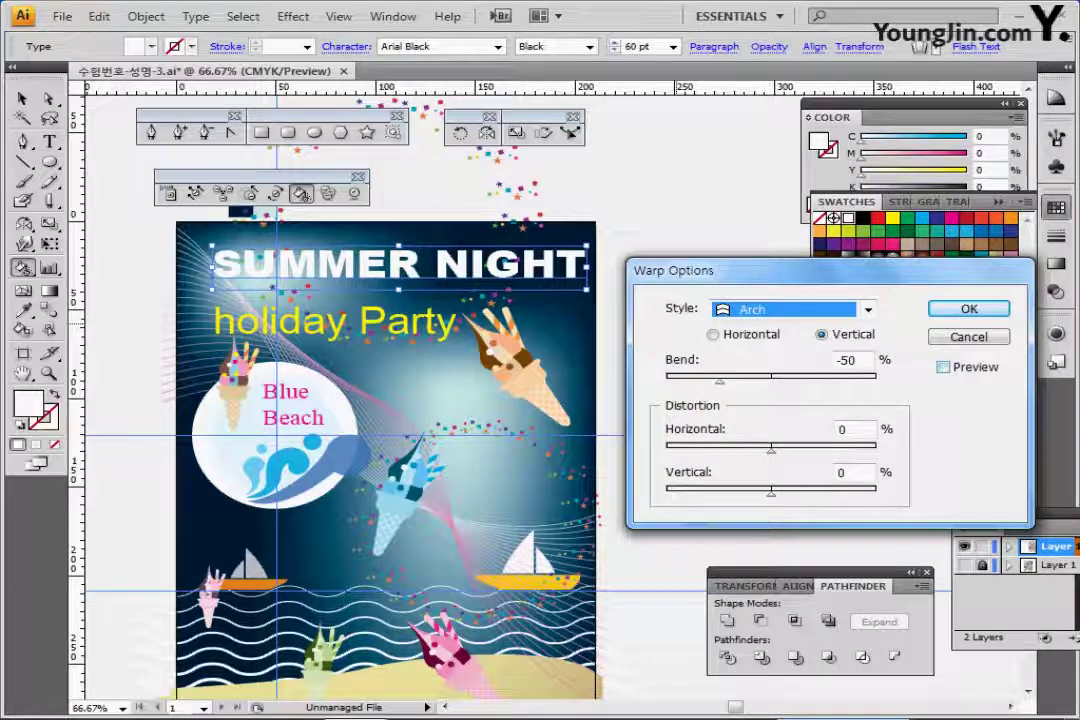
pyautogui.click(943, 367)
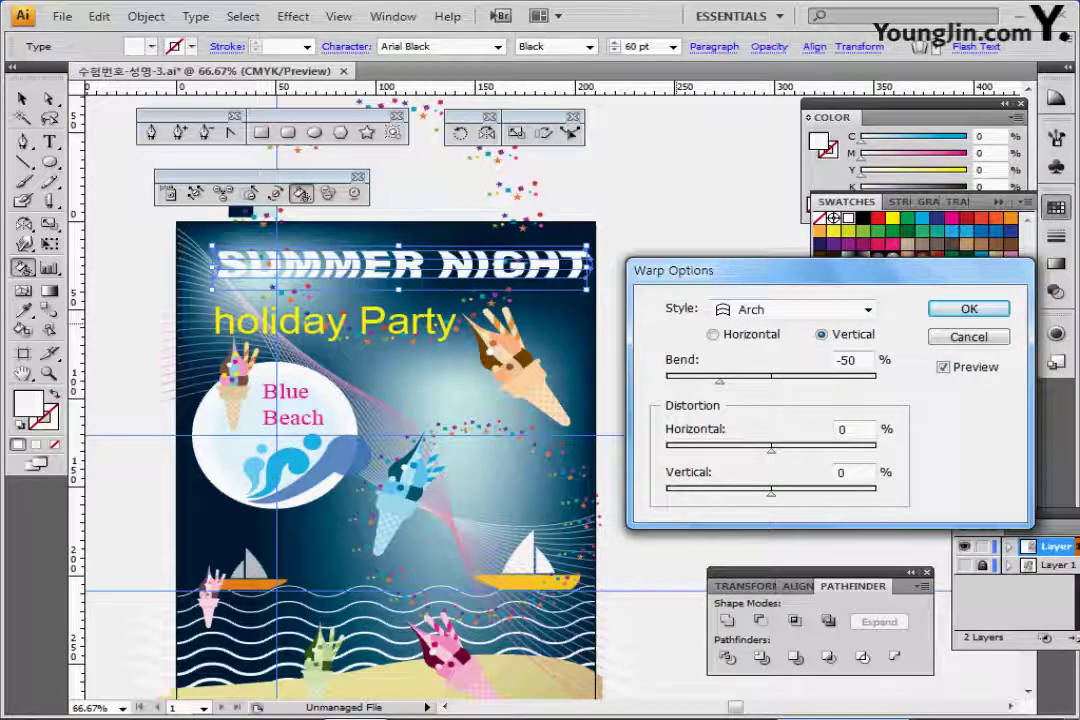
# Step: Set the heading warp's bend to -20% and its horizontal distortion to -50%
pyautogui.press('Tab')
pyautogui.write('-20')
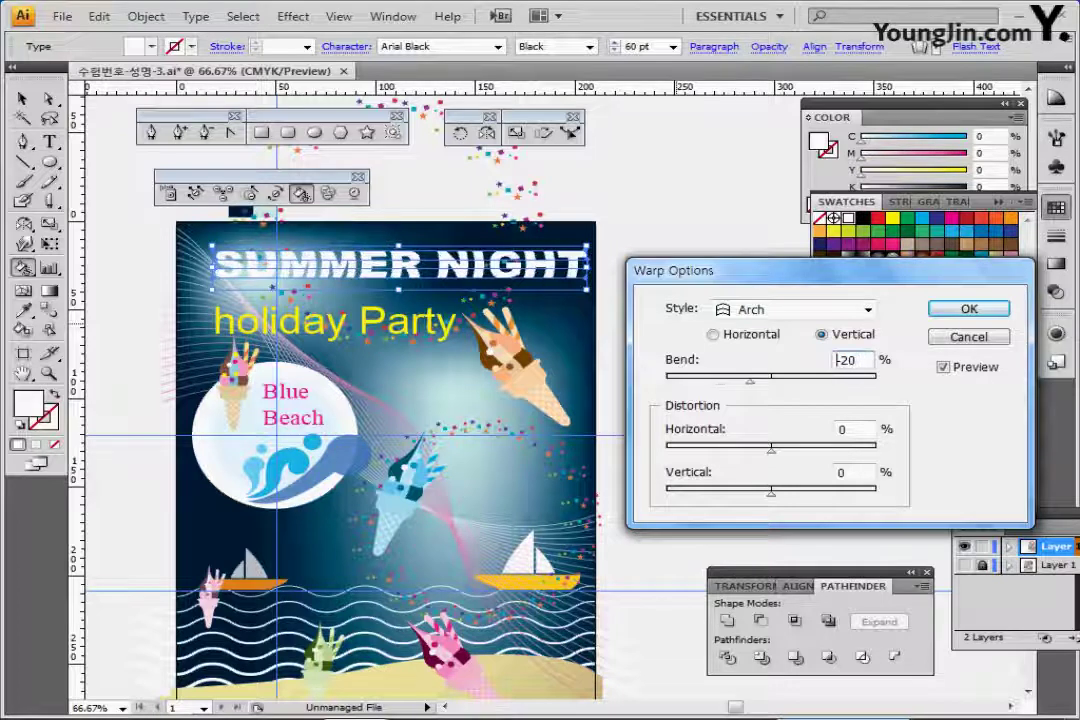
pyautogui.press('Tab')
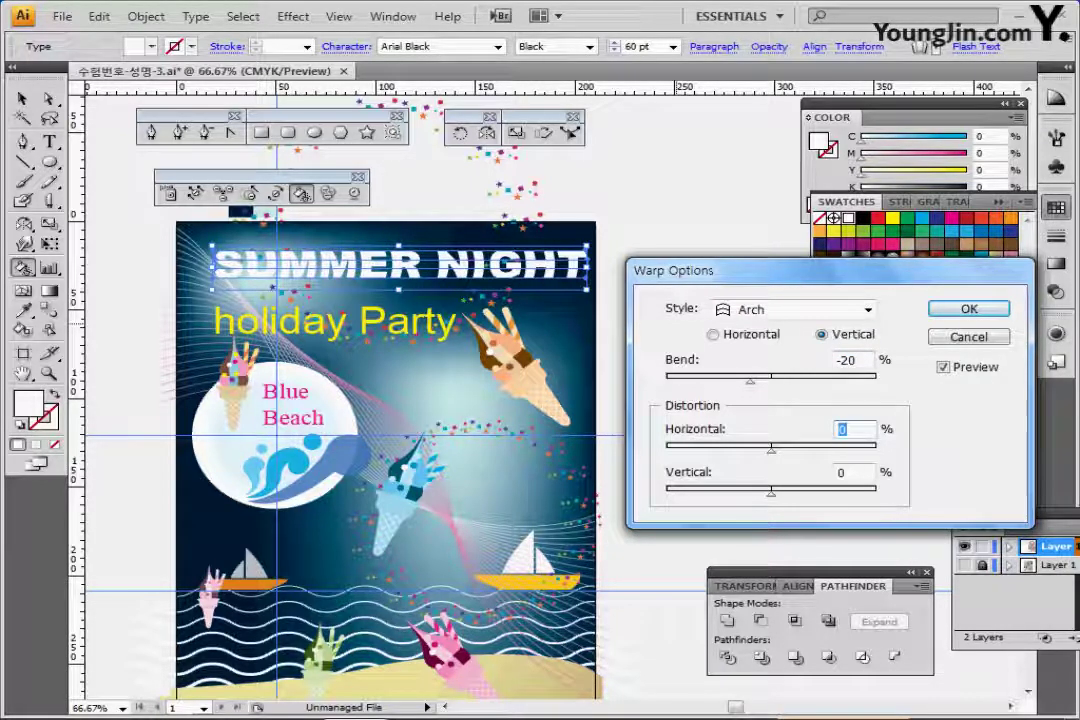
pyautogui.write('-50')
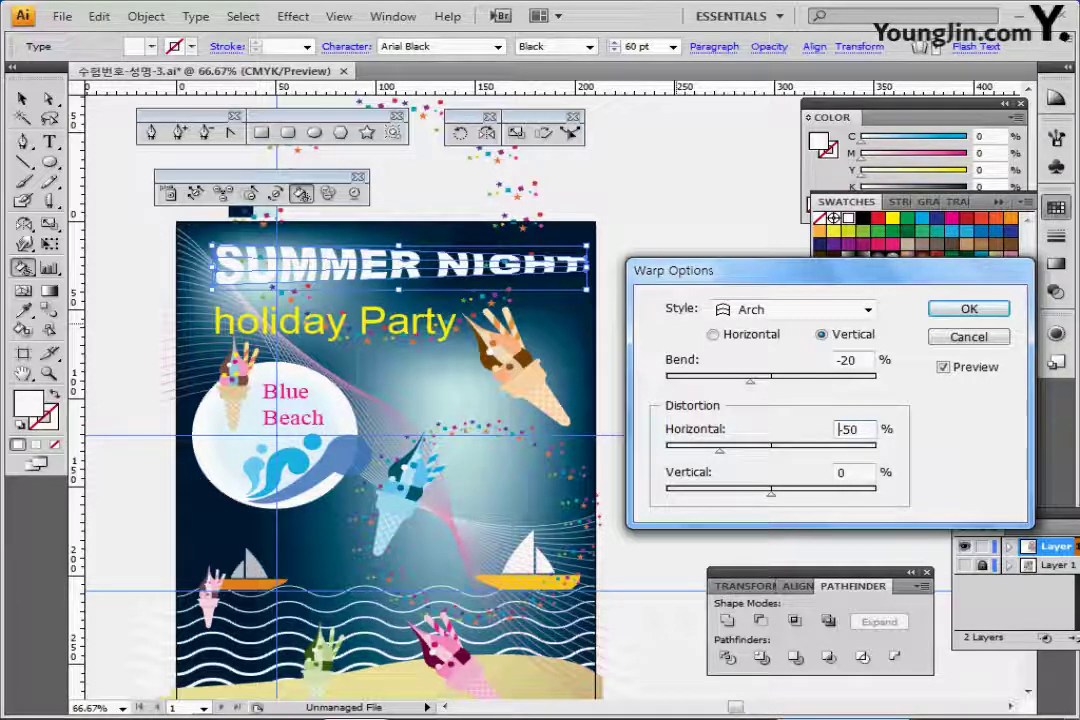
# Step: Try the Arc style on the heading's warp and return to the Arch style
pyautogui.click(868, 309)
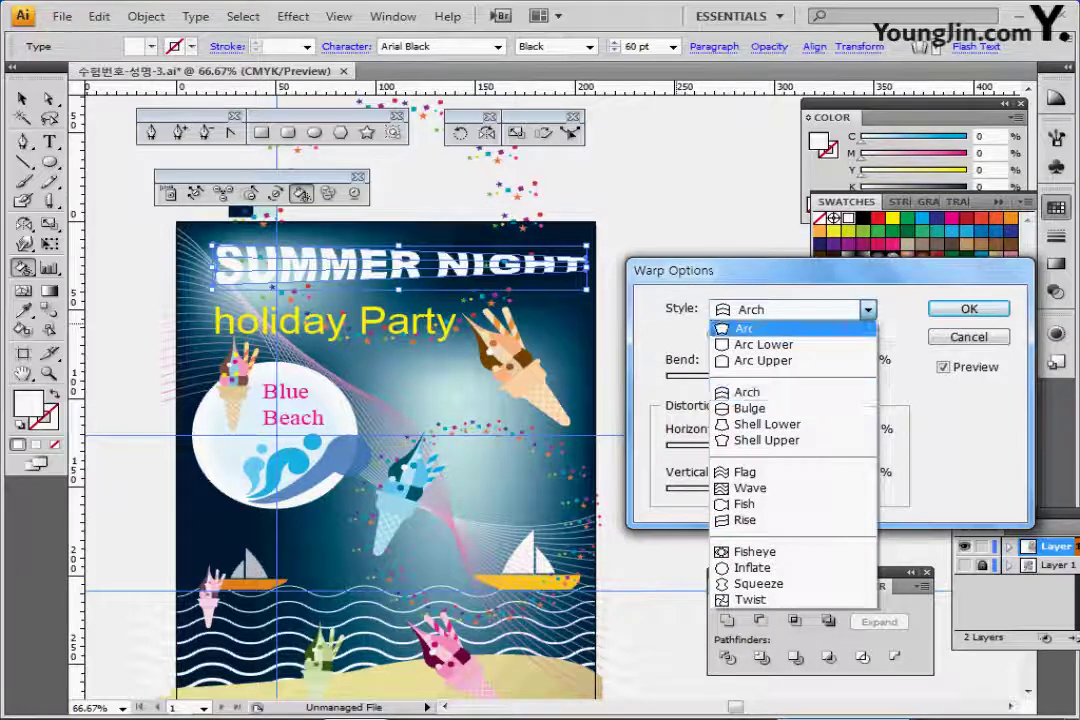
pyautogui.click(743, 328)
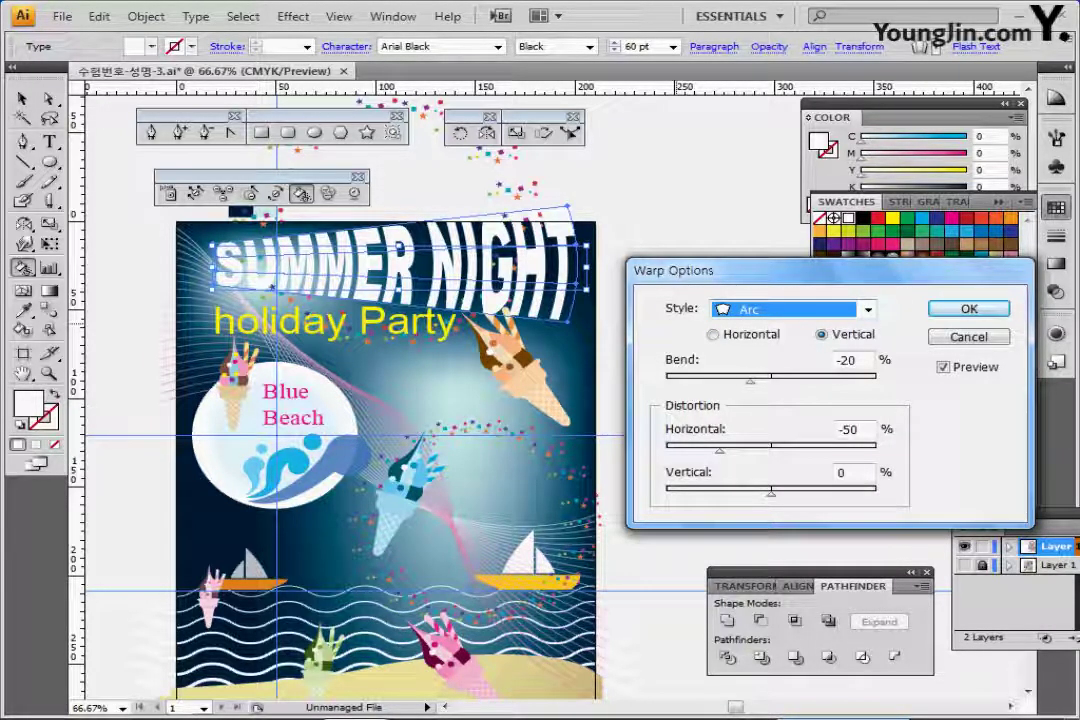
pyautogui.click(868, 310)
pyautogui.click(746, 392)
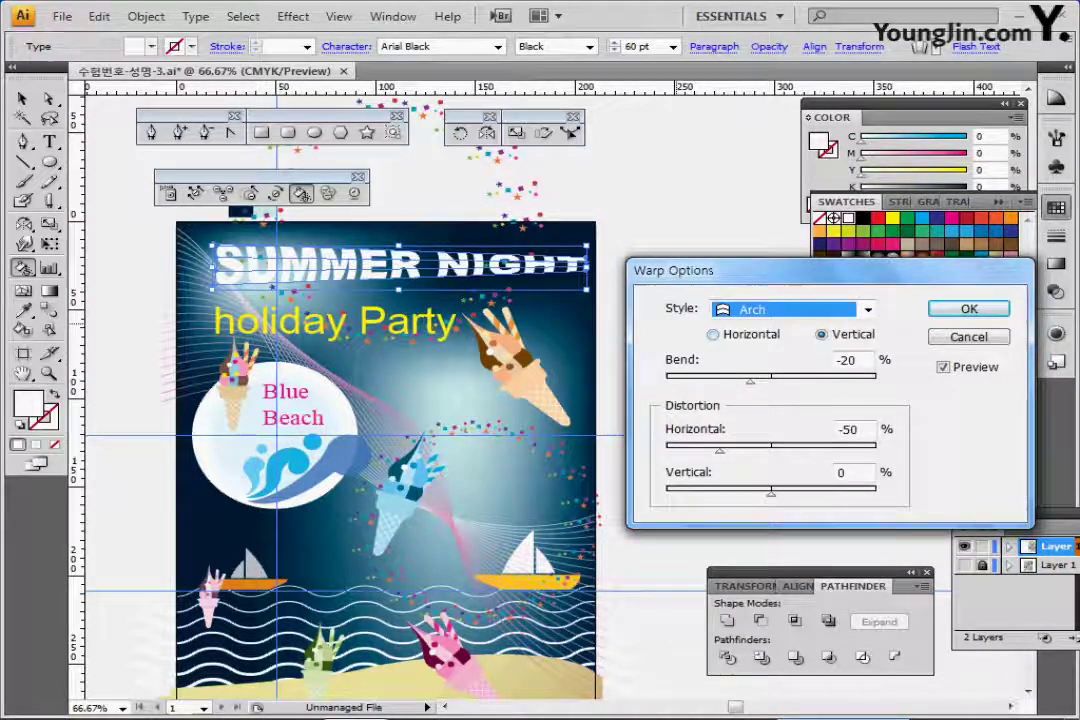
# Step: Switch the Arch warp to horizontal and apply it to the SUMMER NIGHT heading
pyautogui.click(713, 335)
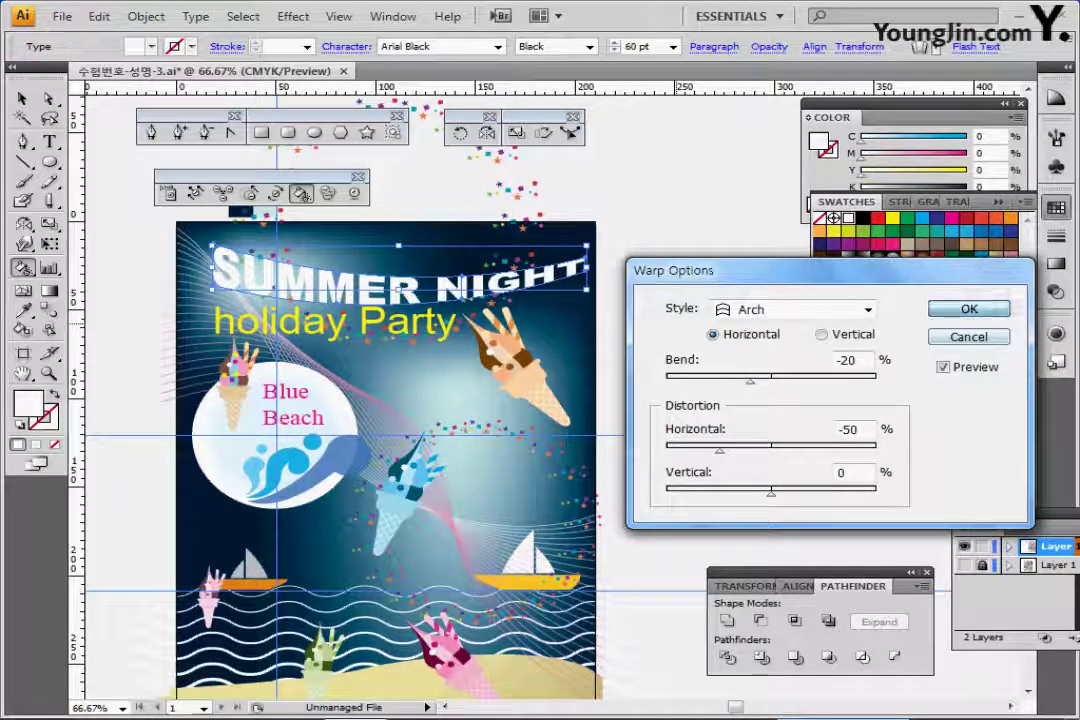
pyautogui.press('Return')
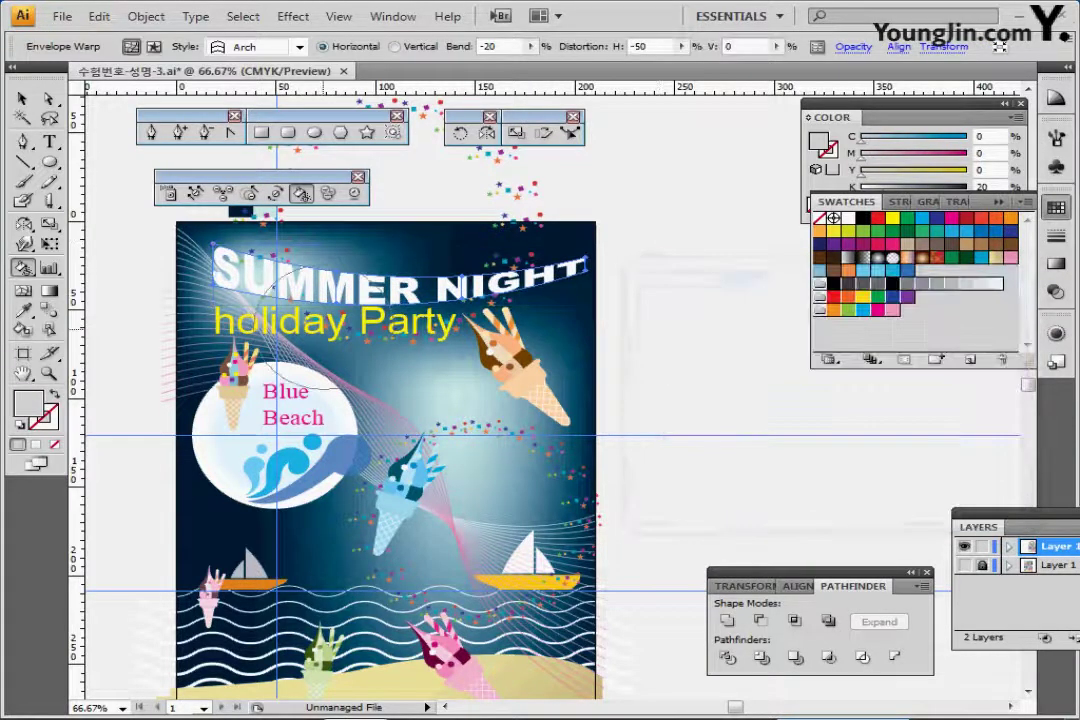
# Step: Warp the yellow holiday Party text with a horizontal Arch envelope at -20% bend and 50% horizontal distortion
pyautogui.keyDown('ctrl'); pyautogui.click(388, 322); pyautogui.keyUp('ctrl')
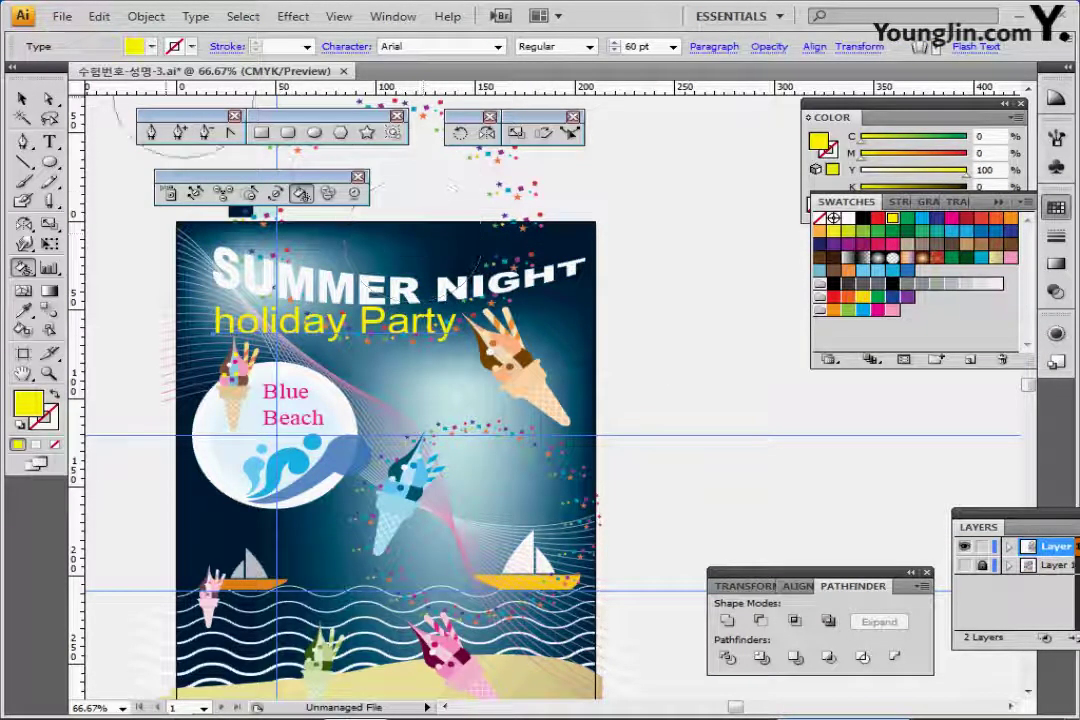
pyautogui.click(146, 16)
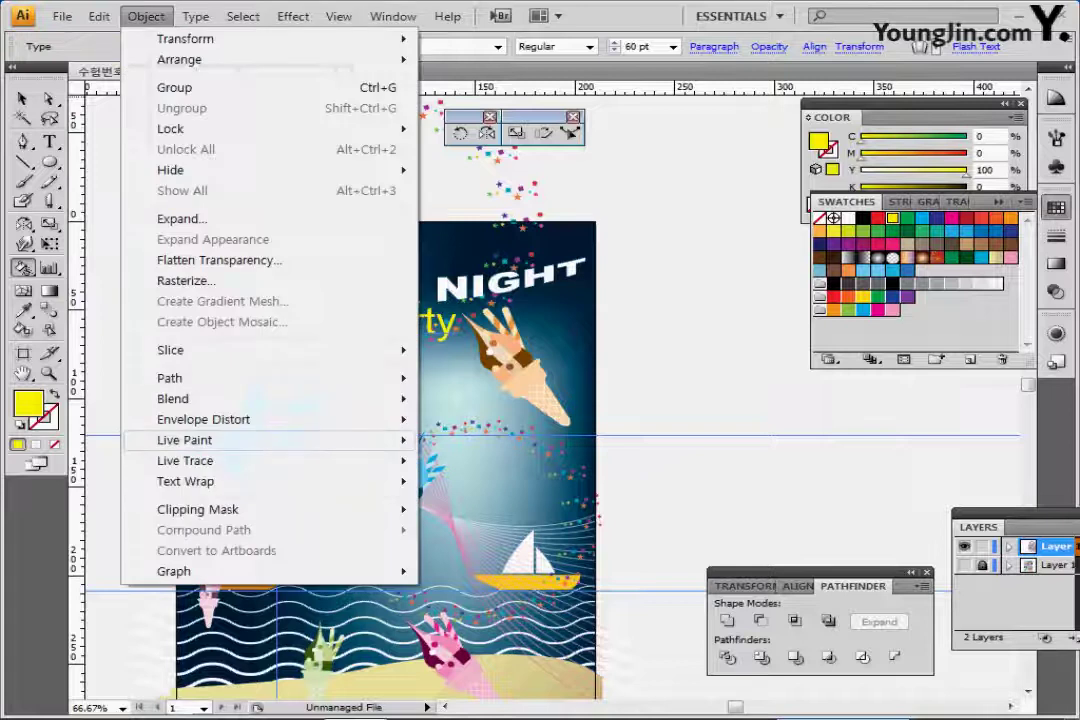
pyautogui.moveTo(240, 419)
pyautogui.click(500, 419)
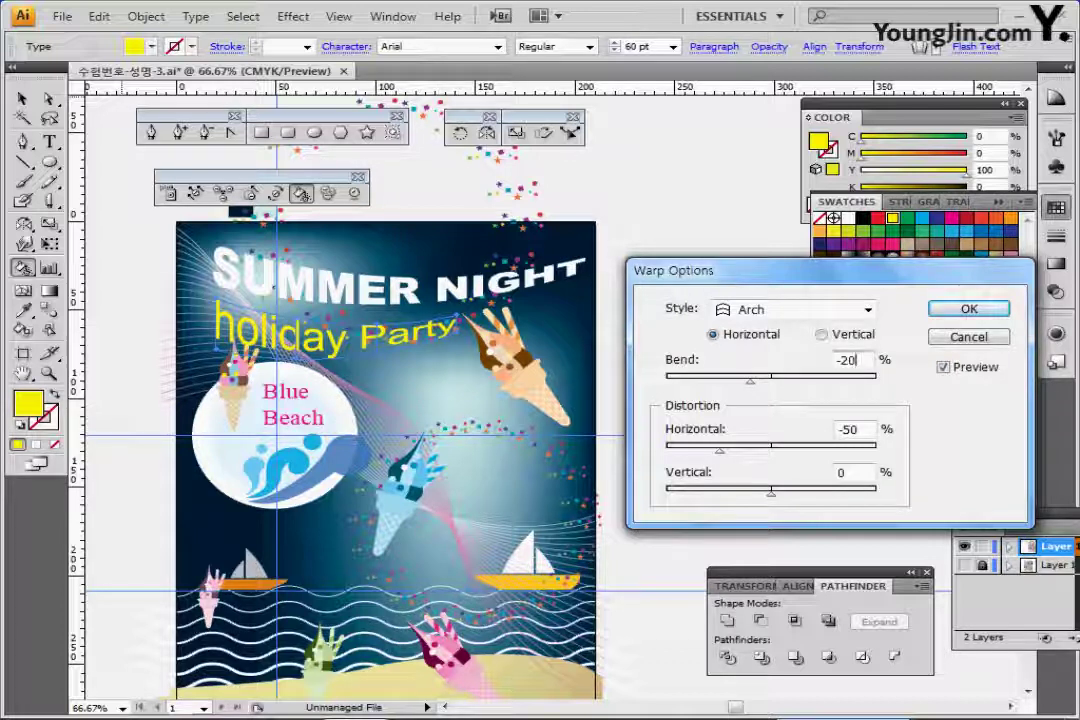
pyautogui.press('BackSpace')
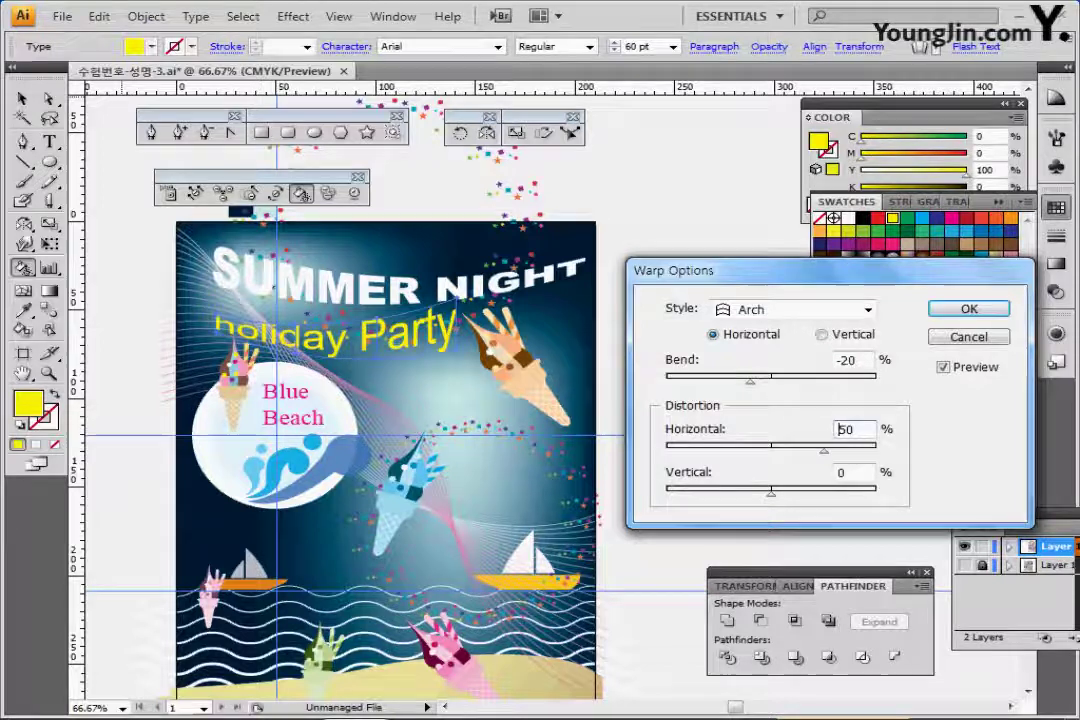
pyautogui.press('Return')
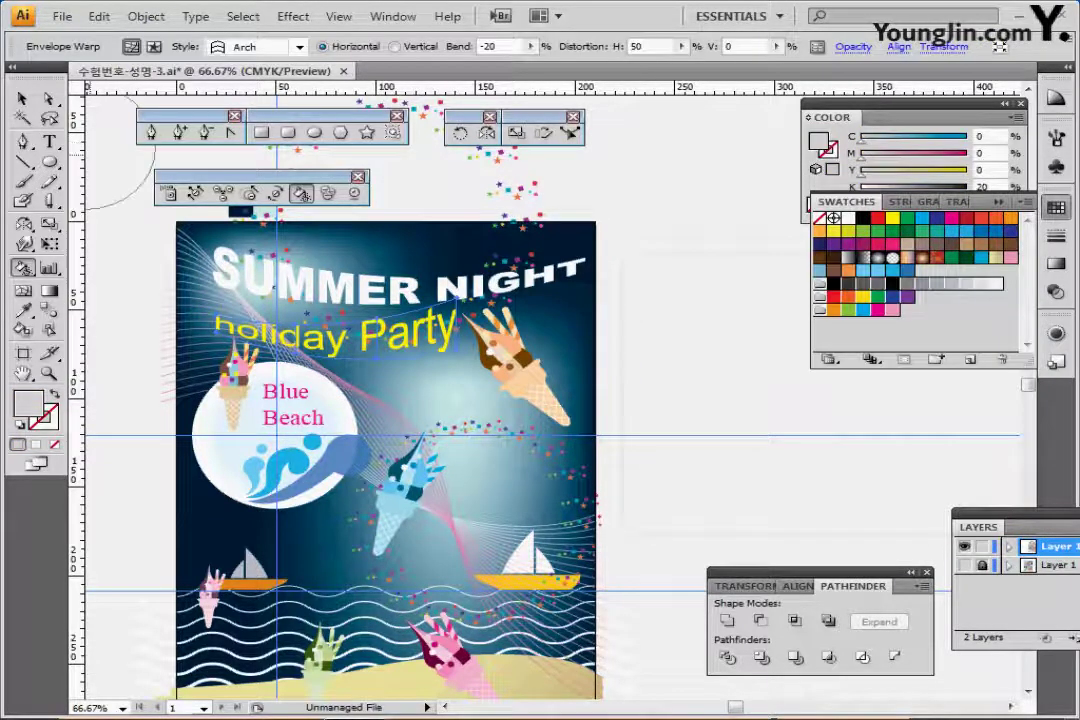
# Step: Move the warped holiday Party text right and up beneath the SUMMER NIGHT heading and rotate it slightly clockwise
pyautogui.moveTo(371, 342); pyautogui.dragTo(445, 322)
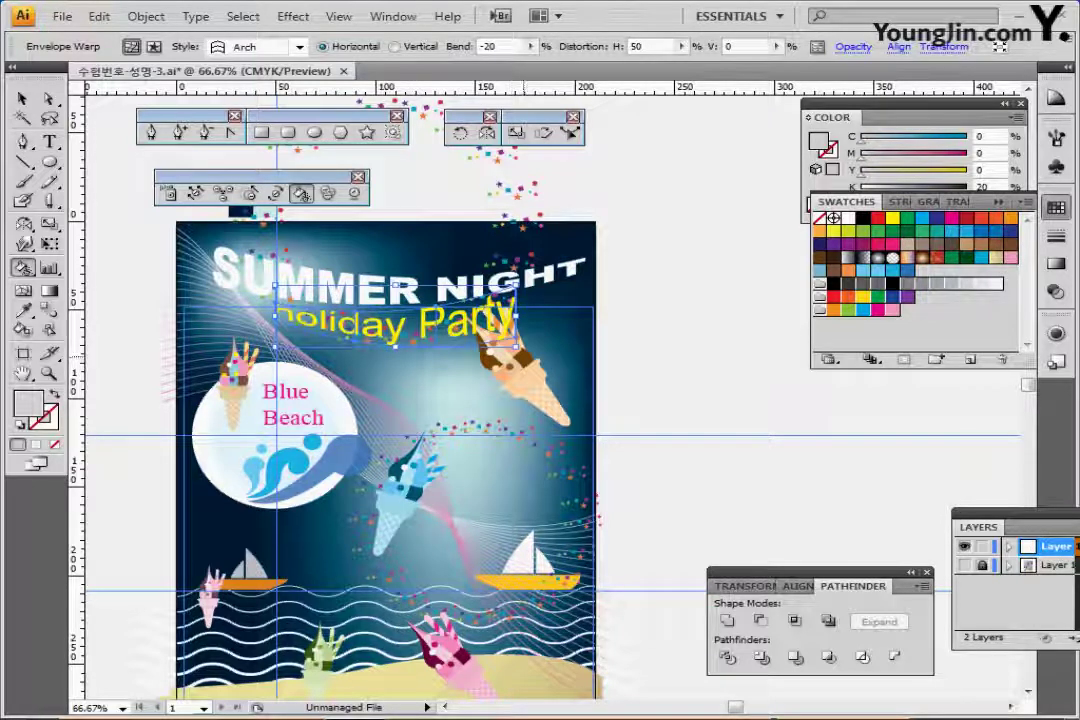
pyautogui.moveTo(521, 355); pyautogui.dragTo(518, 362)
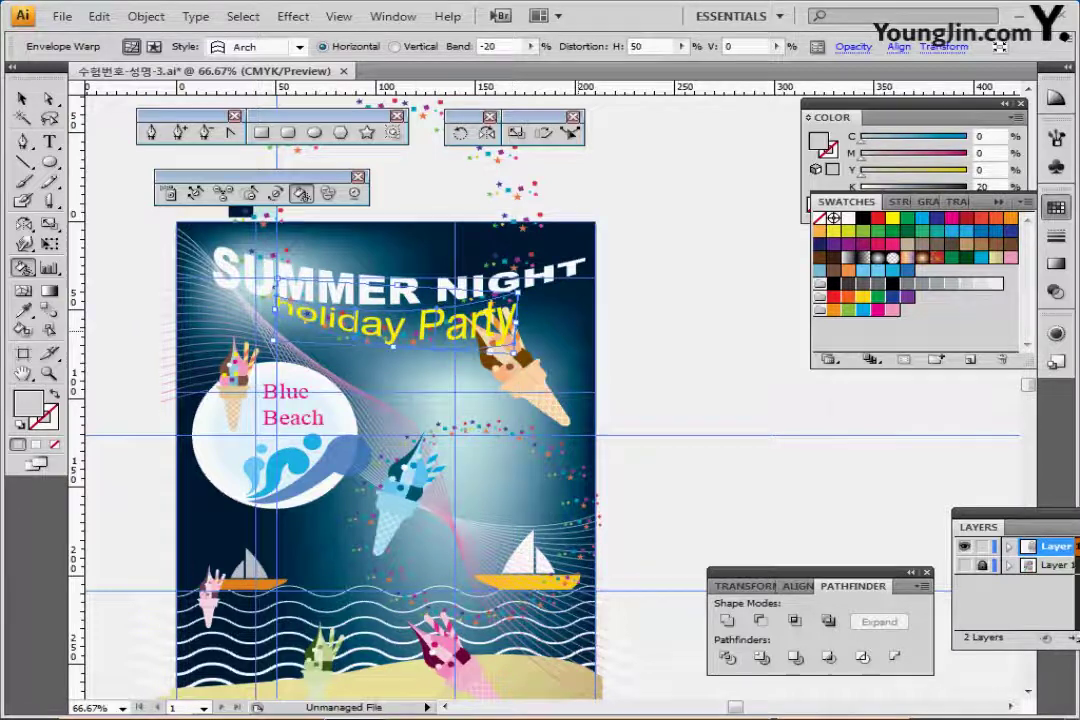
pyautogui.hotkey('ctrl', 'shift', 'a')
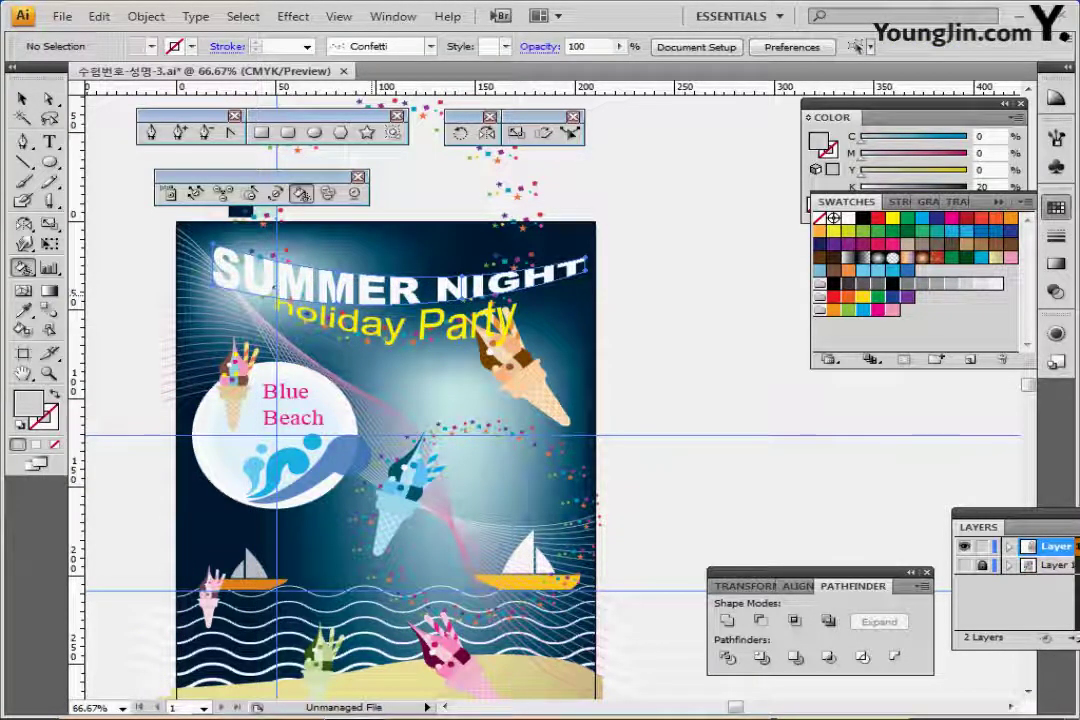
# Step: Shift the SUMMER NIGHT heading slightly up and left and add a Multiply drop shadow with 75% opacity, 2.47 mm offsets and 1.76 mm blur
pyautogui.moveTo(384, 286); pyautogui.dragTo(380, 292)
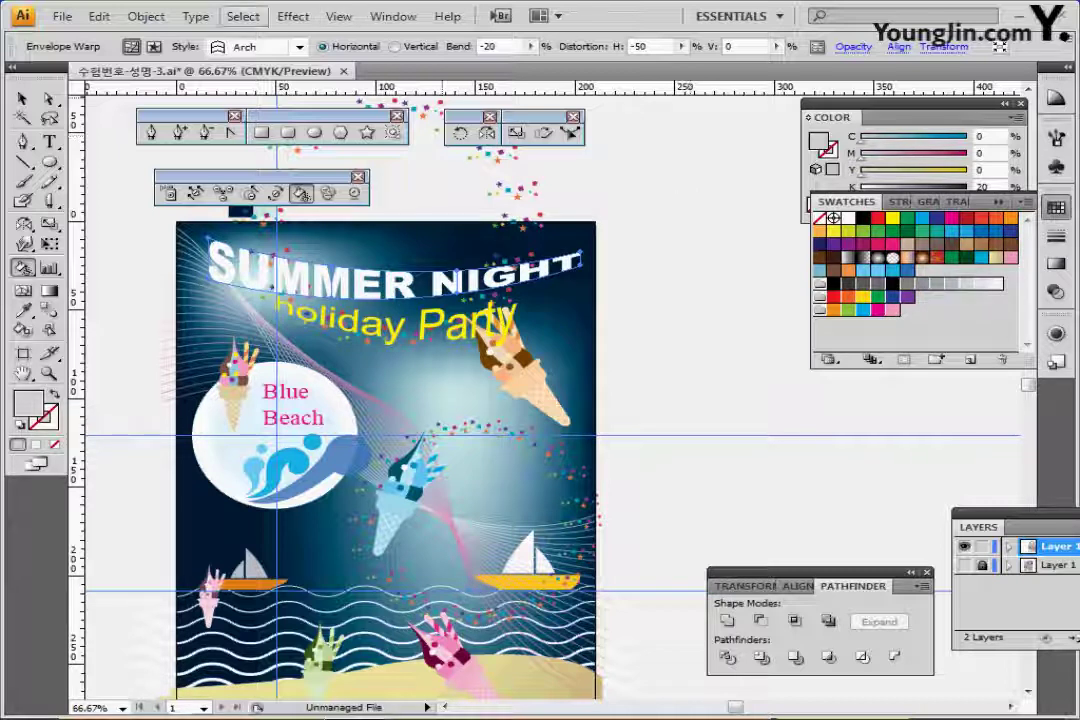
pyautogui.click(293, 16)
pyautogui.moveTo(322, 229)
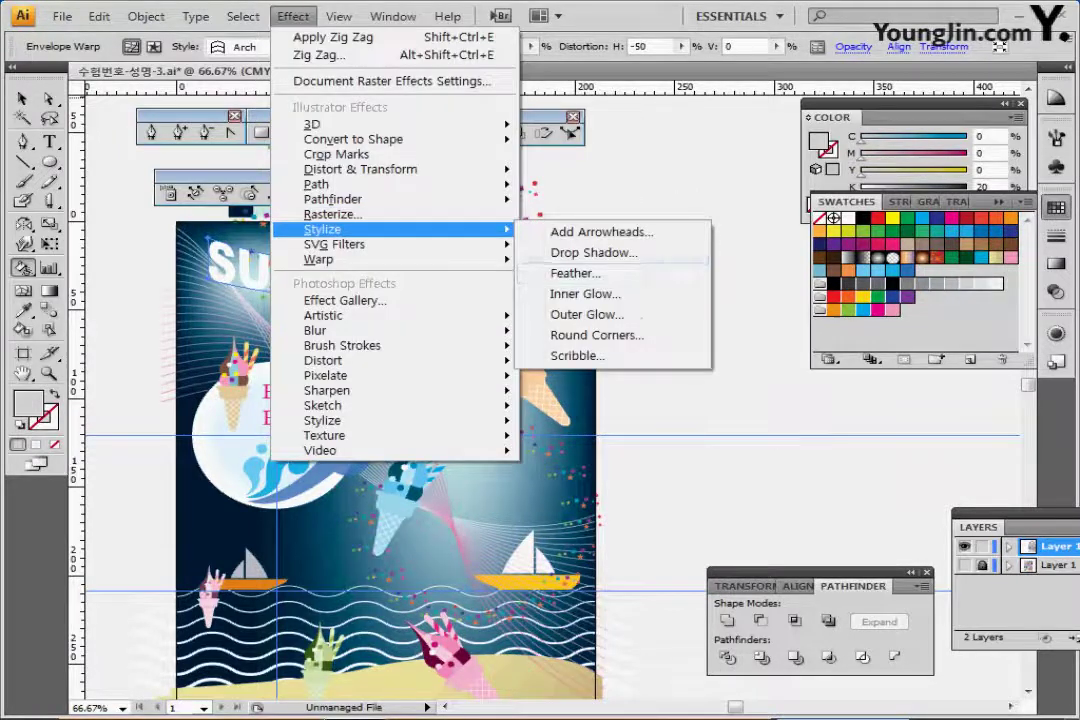
pyautogui.click(598, 252)
pyautogui.moveTo(590, 229); pyautogui.dragTo(674, 206)
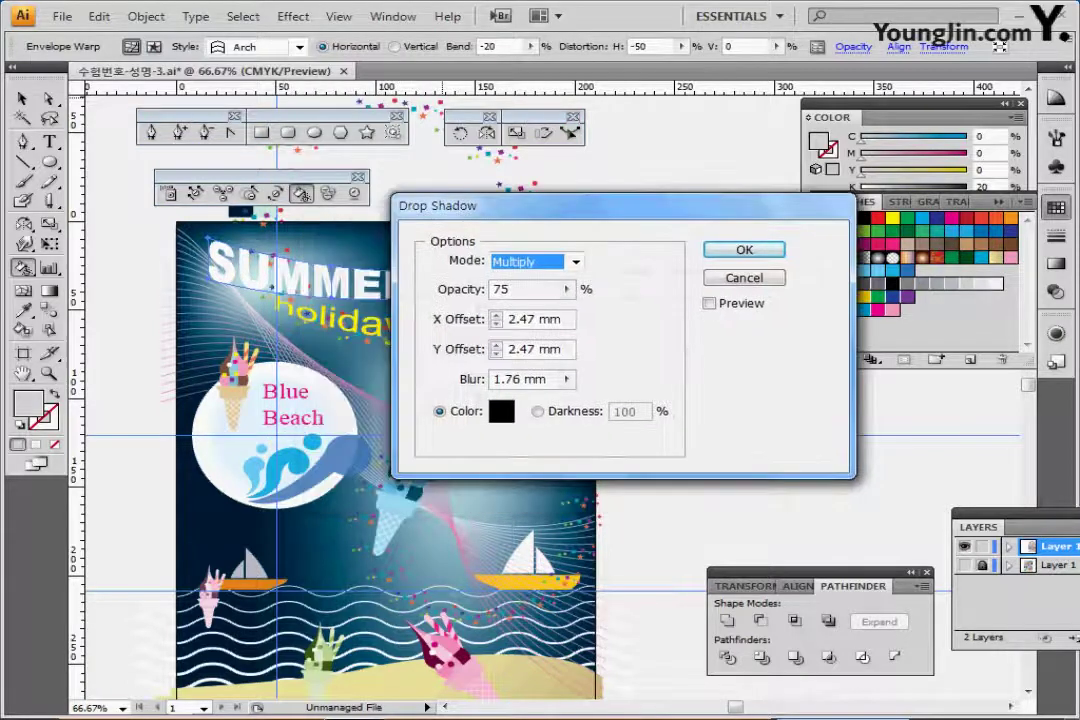
pyautogui.click(711, 303)
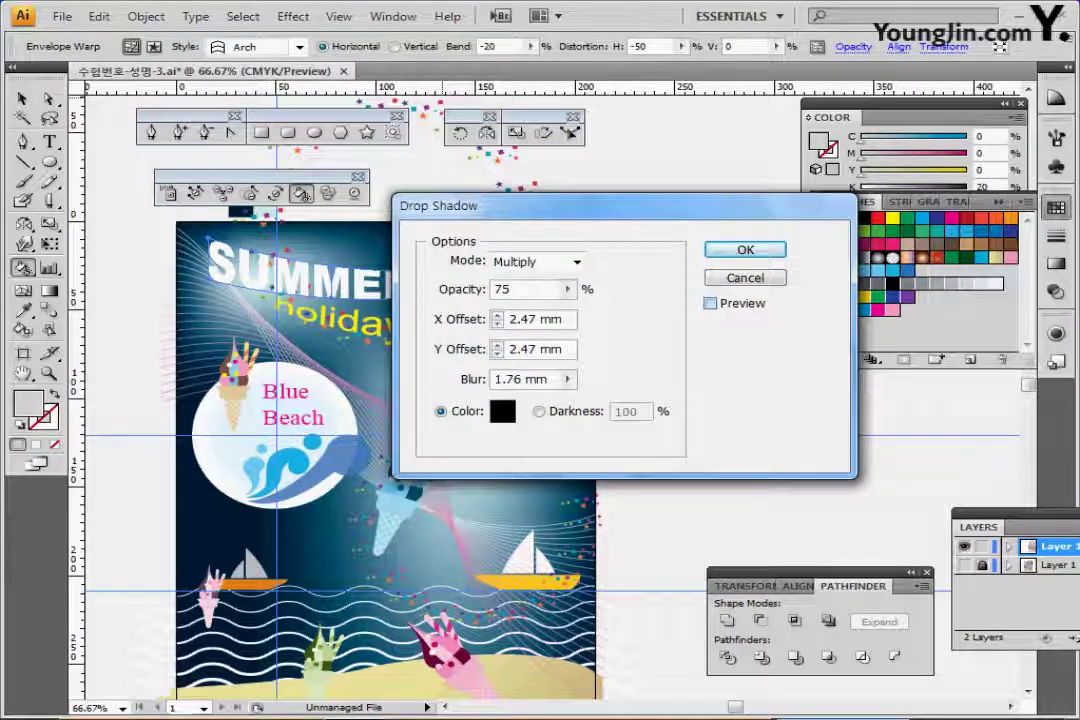
pyautogui.hotkey('alt', 'p')
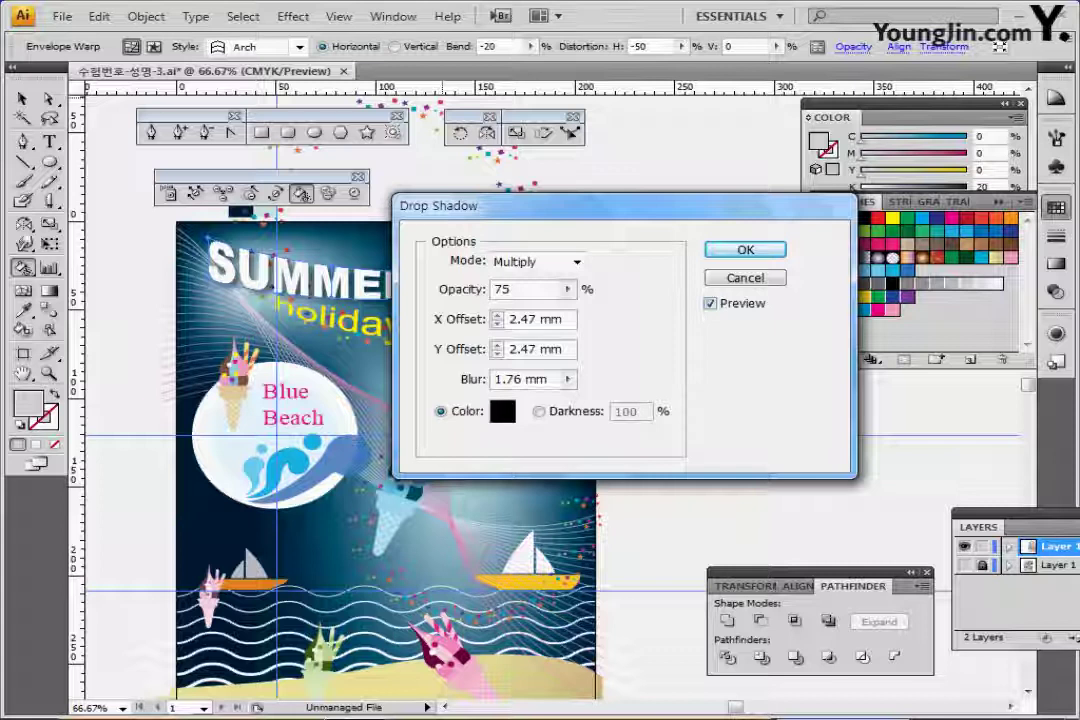
pyautogui.press('Return')
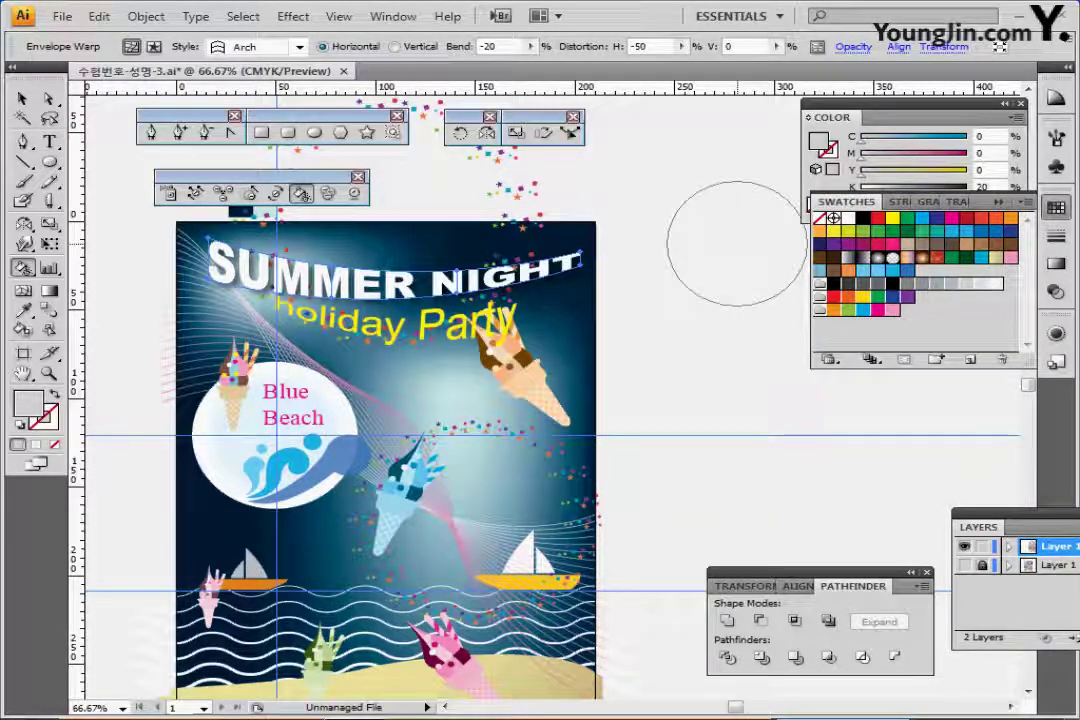
# Step: Save the file and nudge the whole set of ice cream cone symbols down slightly
pyautogui.press('ctrl')
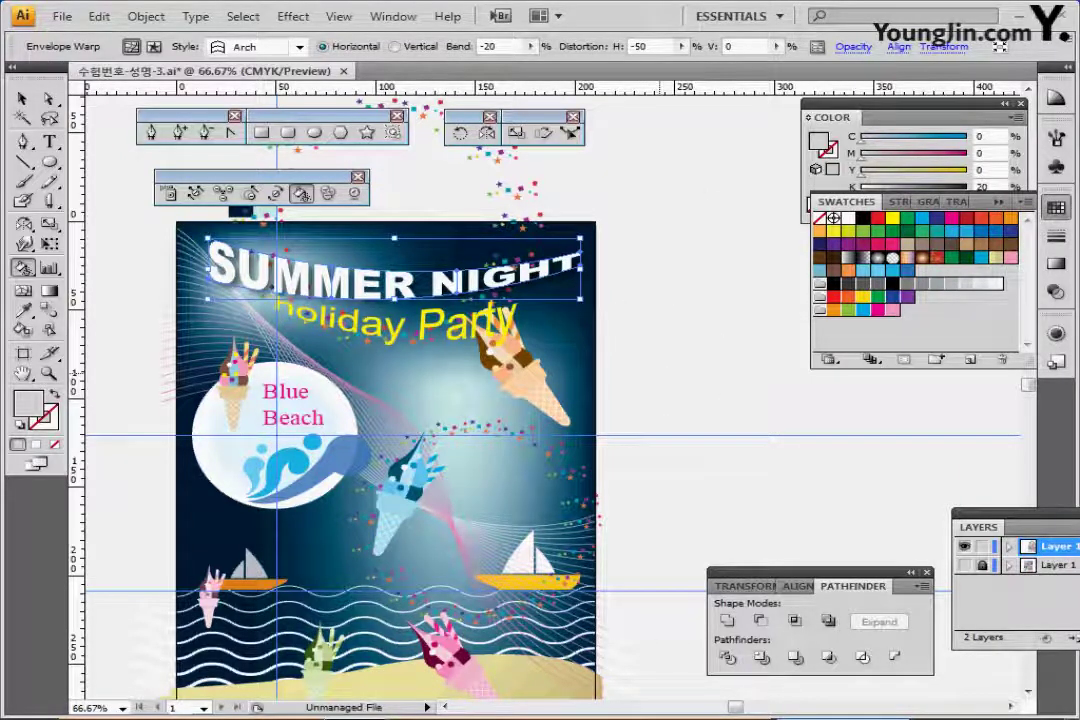
pyautogui.hotkey('ctrl', 's')
pyautogui.hotkey('ctrl', '-')
pyautogui.keyDown('ctrl'); pyautogui.click(540, 347); pyautogui.keyUp('ctrl')
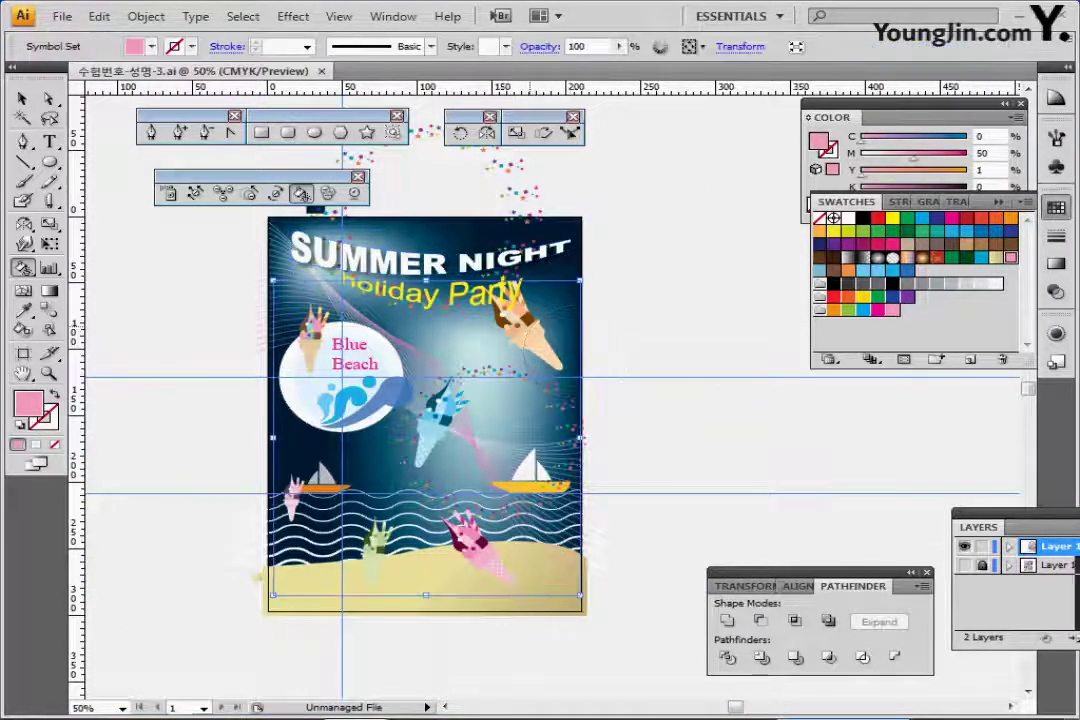
pyautogui.press('Down')
pyautogui.press('Down')
pyautogui.press('Down')
pyautogui.press('Down')
pyautogui.press('Down')
pyautogui.press('Down')
pyautogui.press('Down')
pyautogui.press('Down')
pyautogui.press('Down')
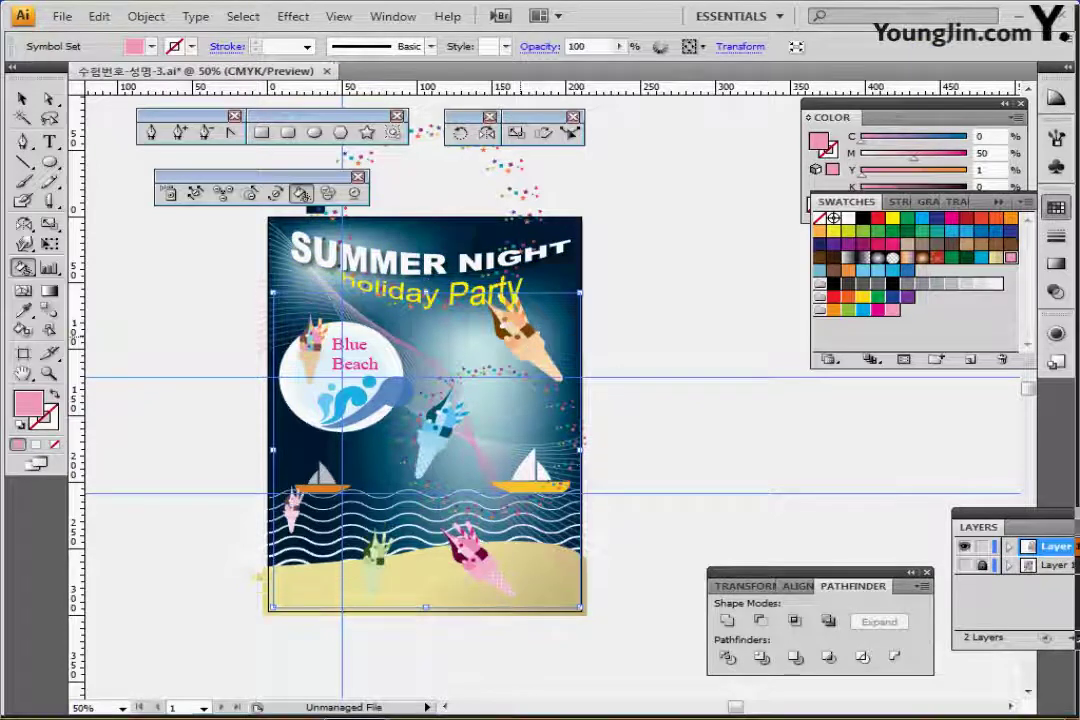
pyautogui.keyDown('ctrl'); pyautogui.click(655, 338); pyautogui.keyUp('ctrl')
# Step: Shift the orange ice cream cone slightly down, away from the holiday Party text, with the Symbol Shifter tool
pyautogui.keyDown('ctrl'); pyautogui.click(538, 340); pyautogui.keyUp('ctrl')
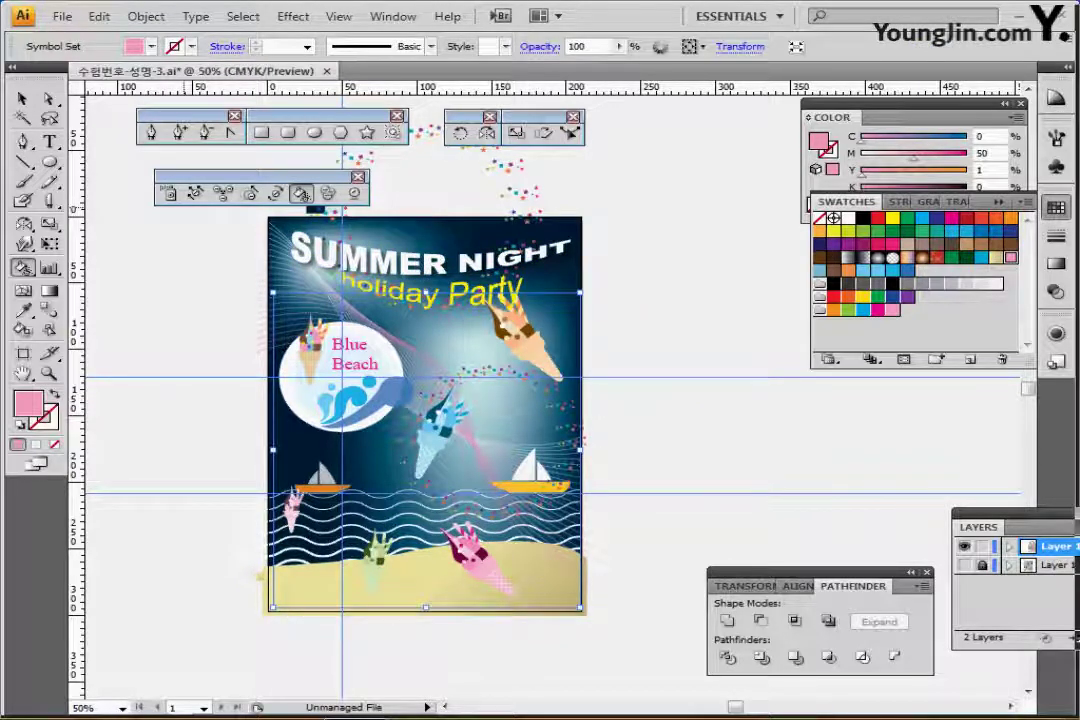
pyautogui.click(195, 193)
pyautogui.moveTo(528, 322); pyautogui.dragTo(525, 338)
pyautogui.hotkey('ctrl', 'shift', 'a')
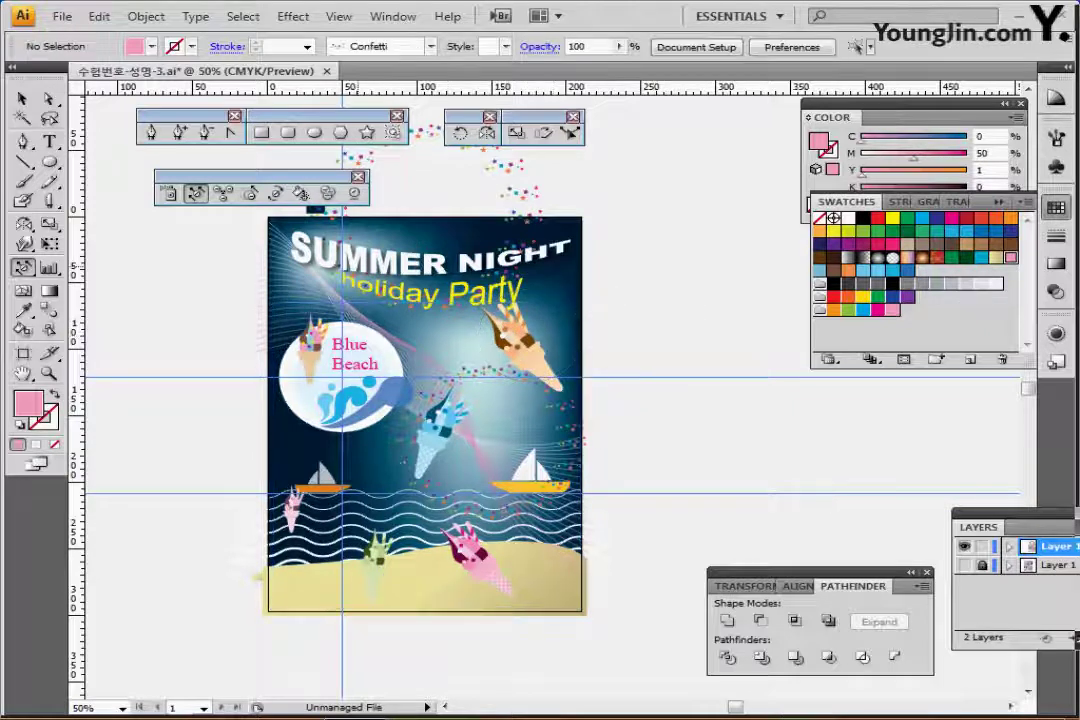
# Step: Draw a 210 × 297 mm rectangle from the artboard's top-left corner so that it covers the whole poster
pyautogui.moveTo(280, 285); pyautogui.dragTo(267, 330)
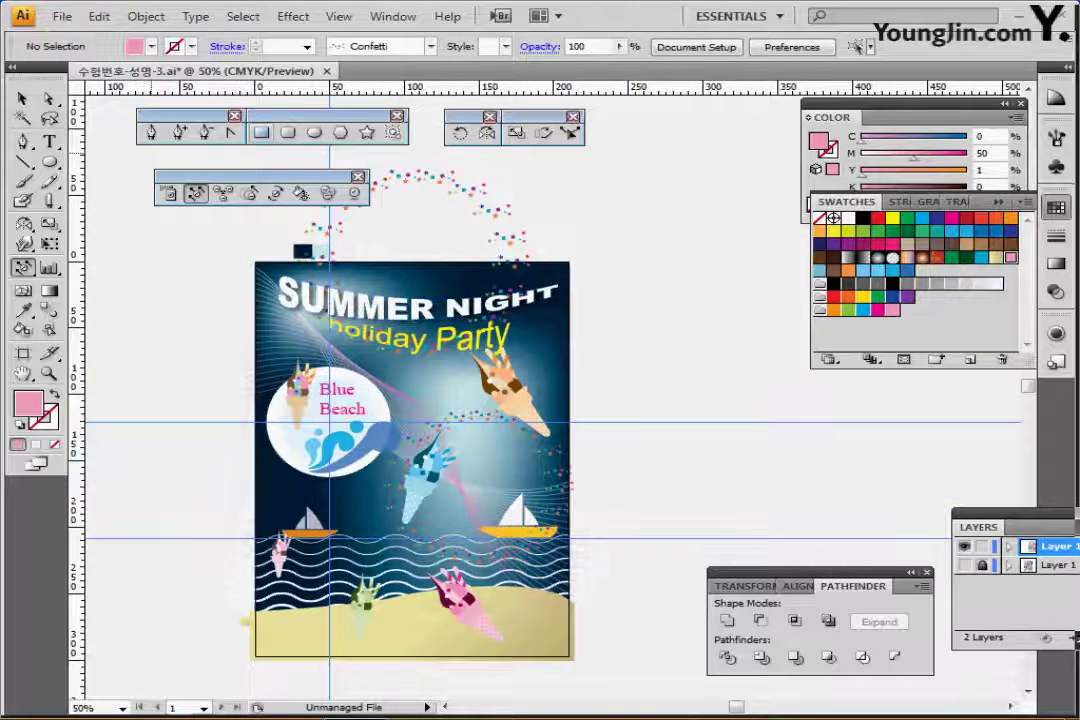
pyautogui.click(262, 132)
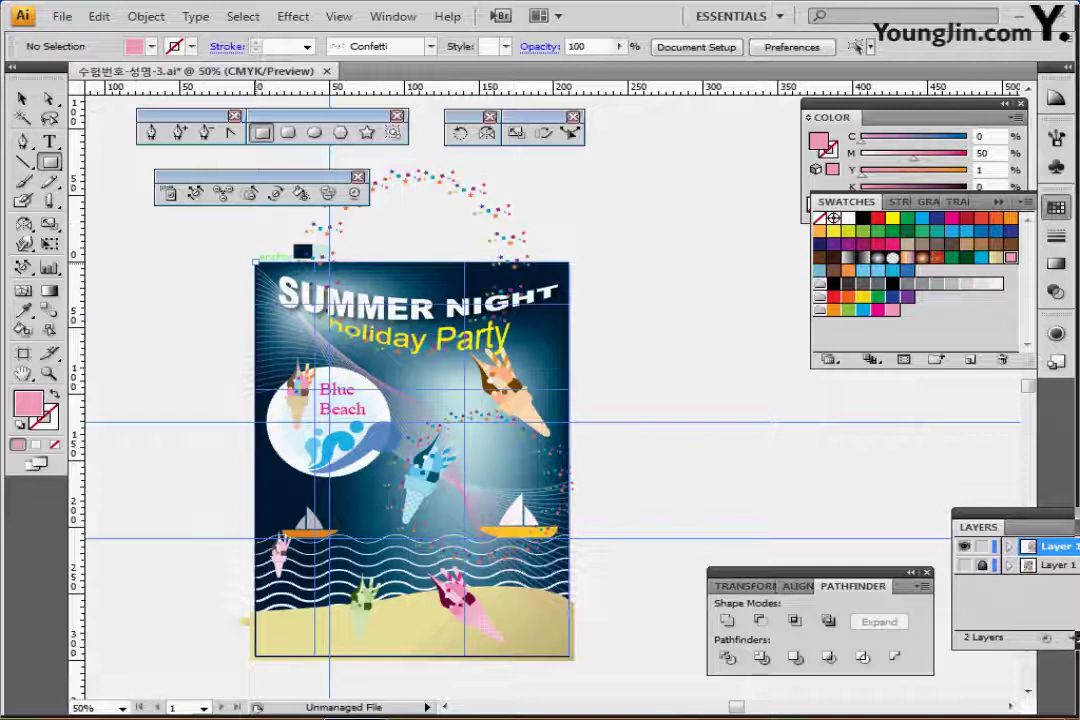
pyautogui.click(256, 261)
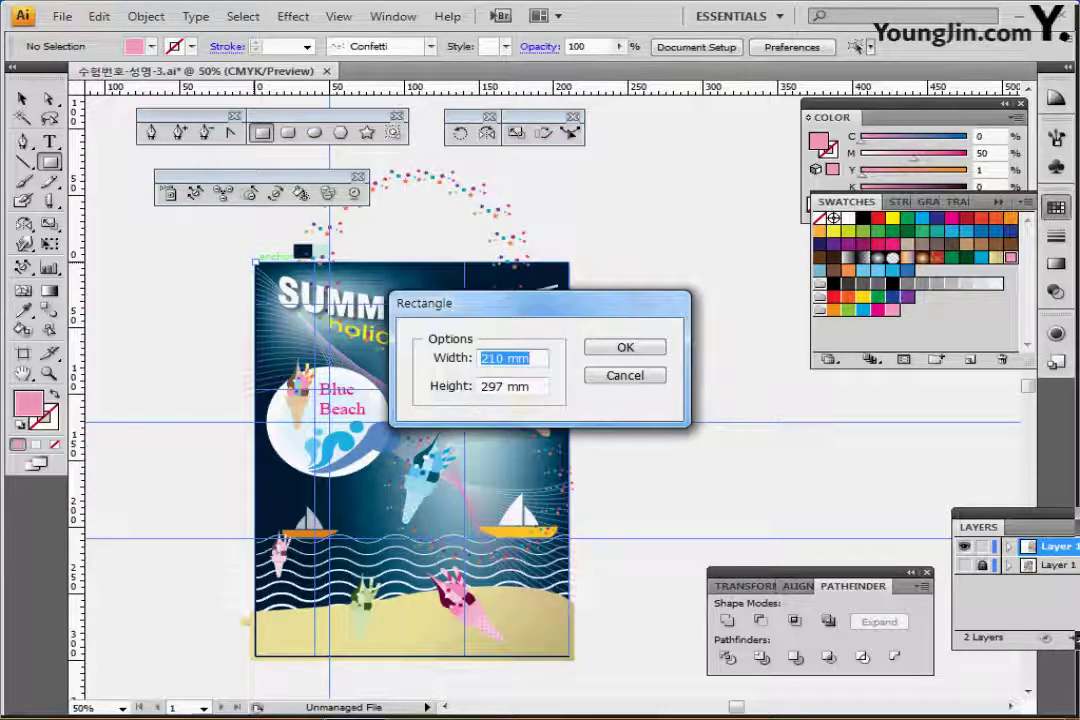
pyautogui.press('Return')
pyautogui.moveTo(412, 368)
pyautogui.mouseDown()
pyautogui.moveTo(424, 334)
pyautogui.moveTo(404, 347)
pyautogui.mouseUp()
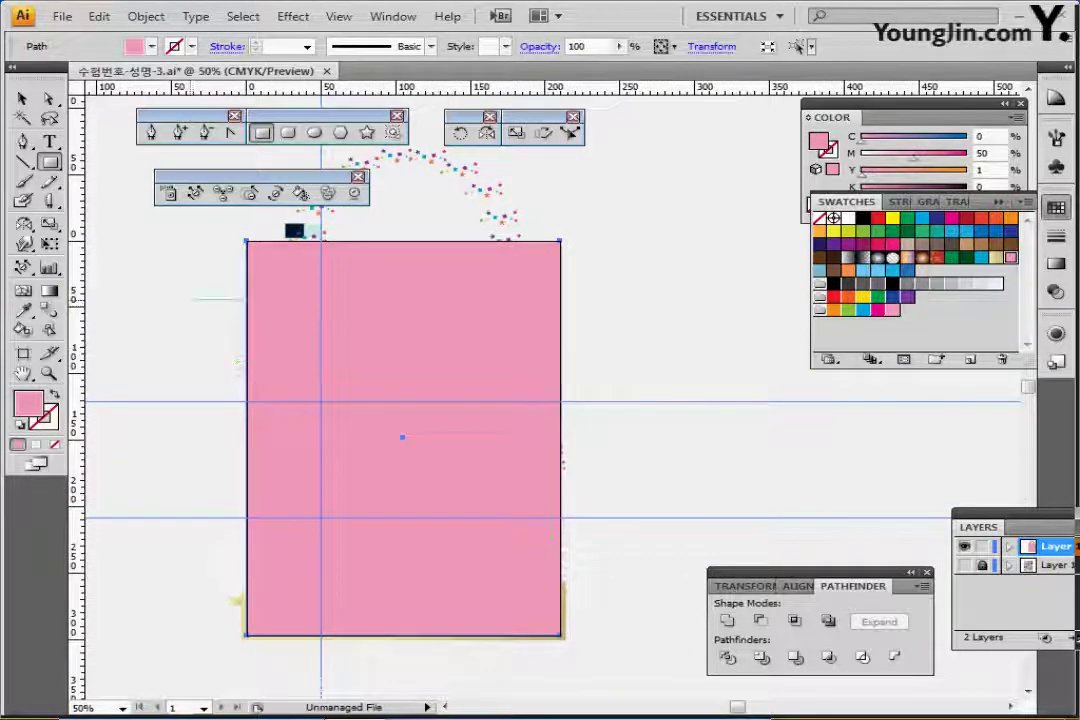
# Step: Clip all the artwork to the poster-sized rectangle with a clipping mask and hide the guides
pyautogui.hotkey('ctrl', 'a')
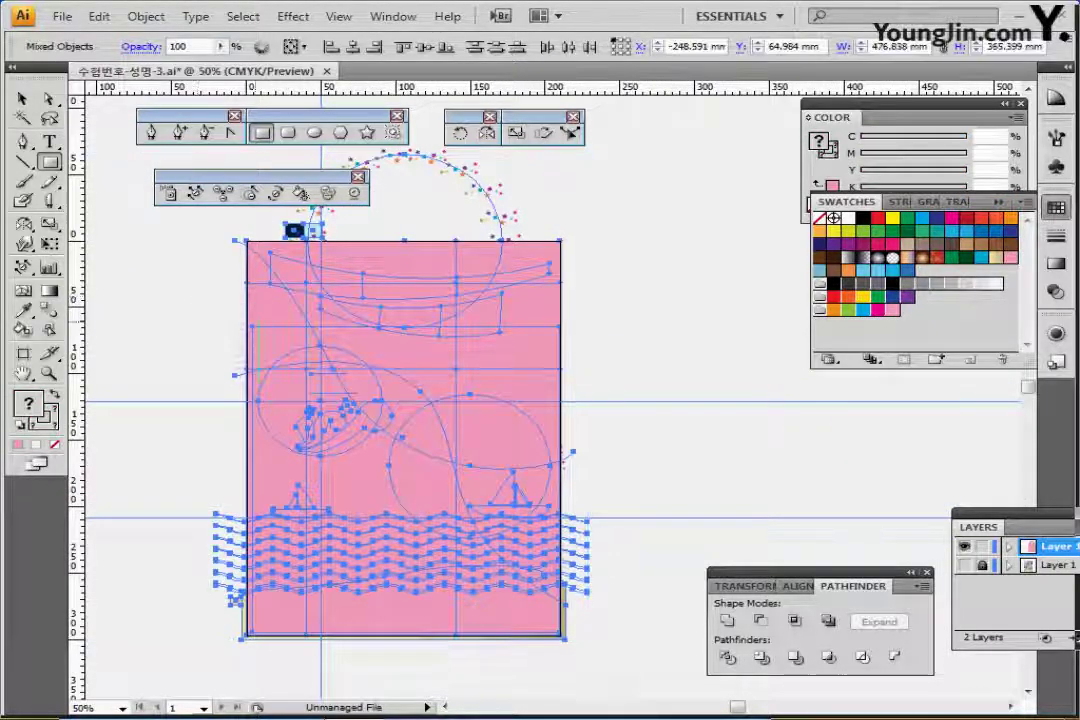
pyautogui.rightClick(366, 283)
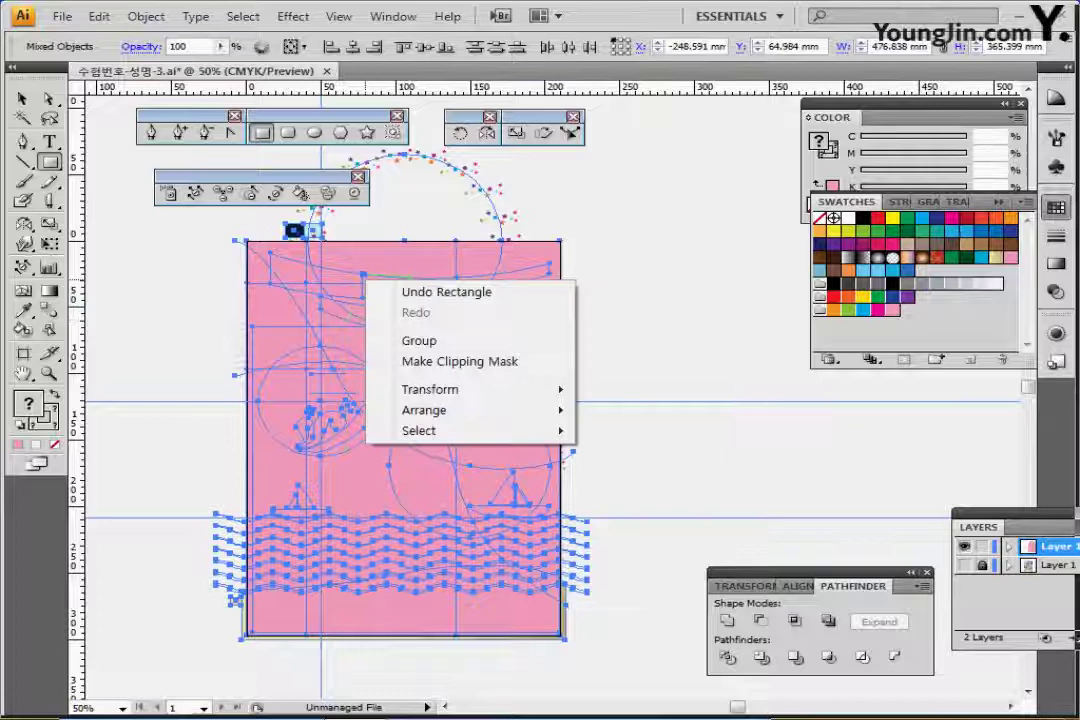
pyautogui.click(460, 361)
pyautogui.hotkey('ctrl', 'shift', 'a')
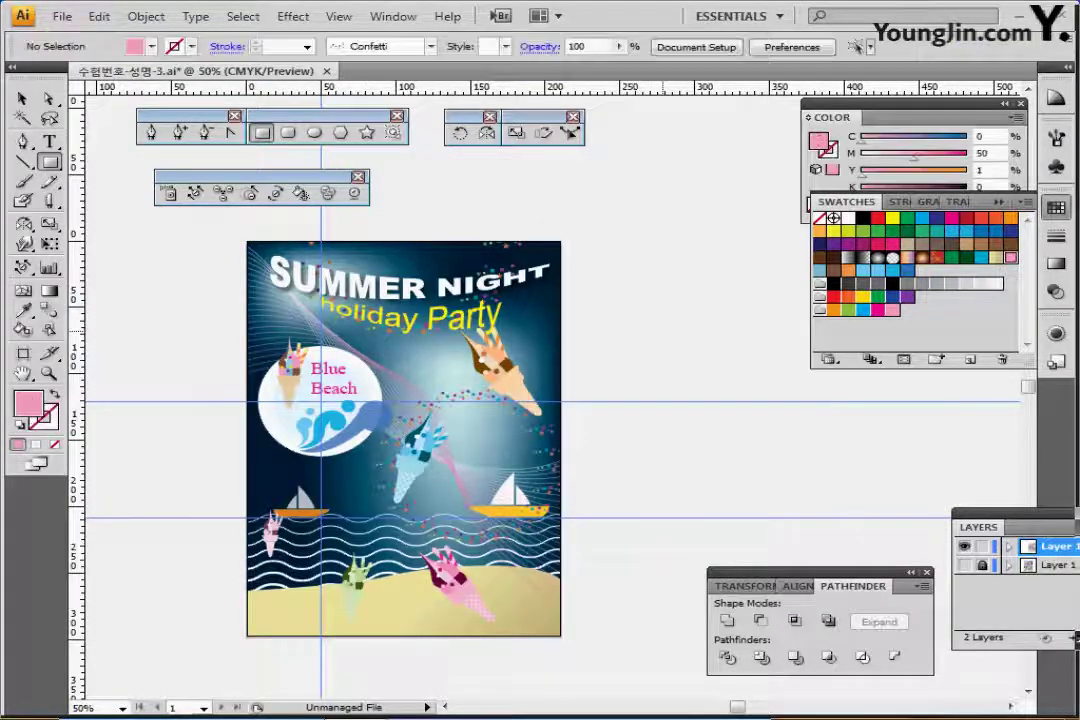
pyautogui.moveTo(662, 386); pyautogui.dragTo(569, 368)
pyautogui.hotkey('ctrl', ';')
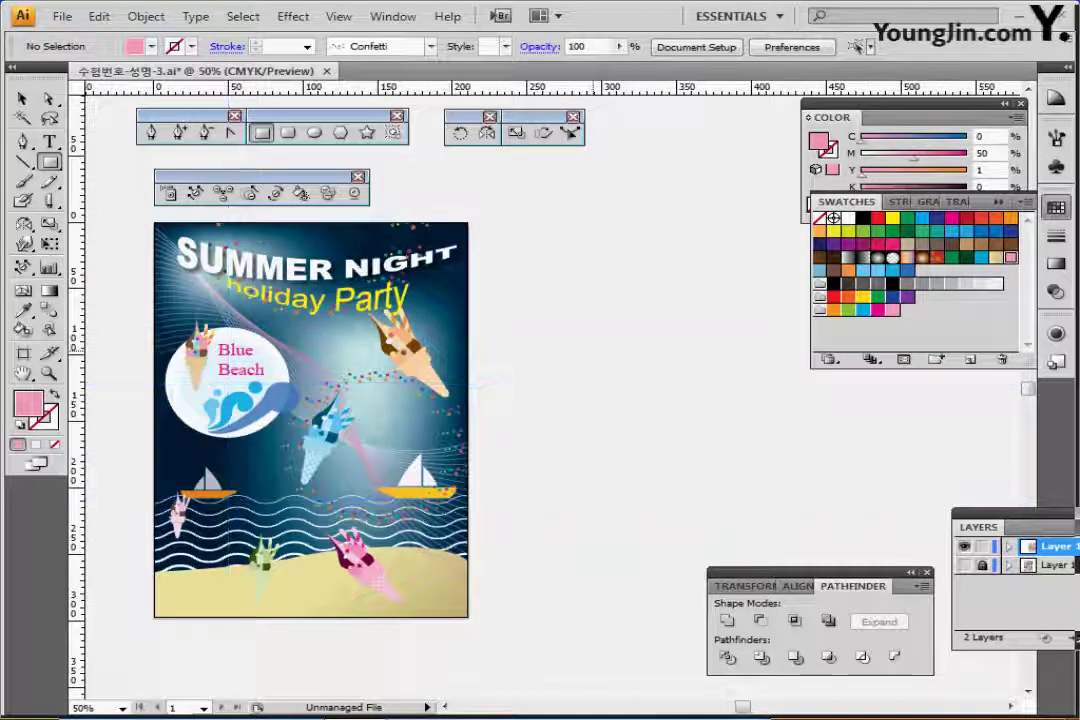